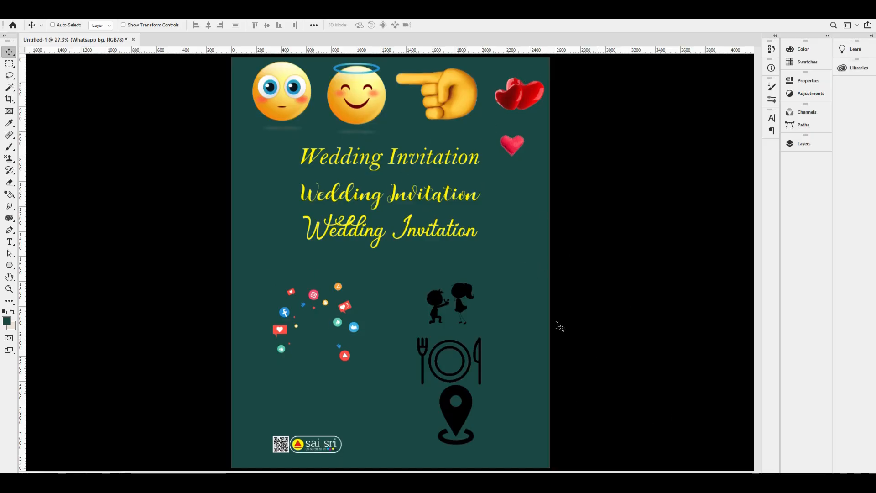
pyautogui.hotkey('ctrl', '-')
pyautogui.hotkey('ctrl', '-')
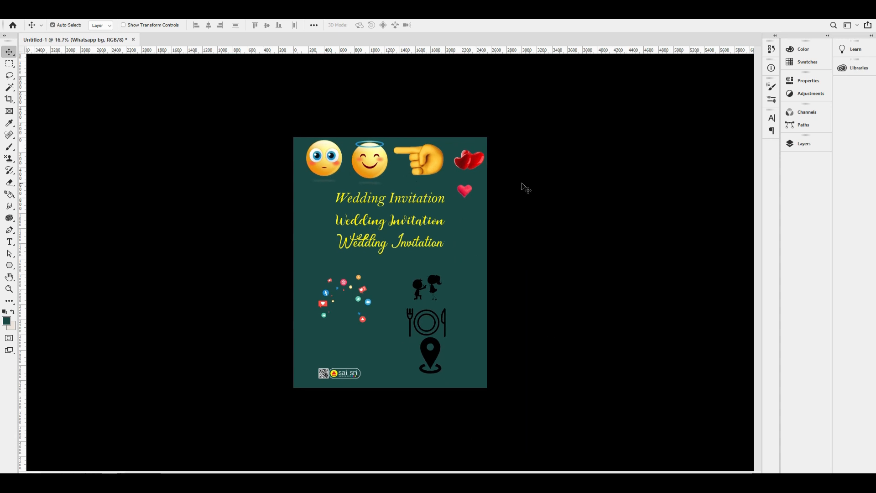
pyautogui.scroll(2, 465, 149)
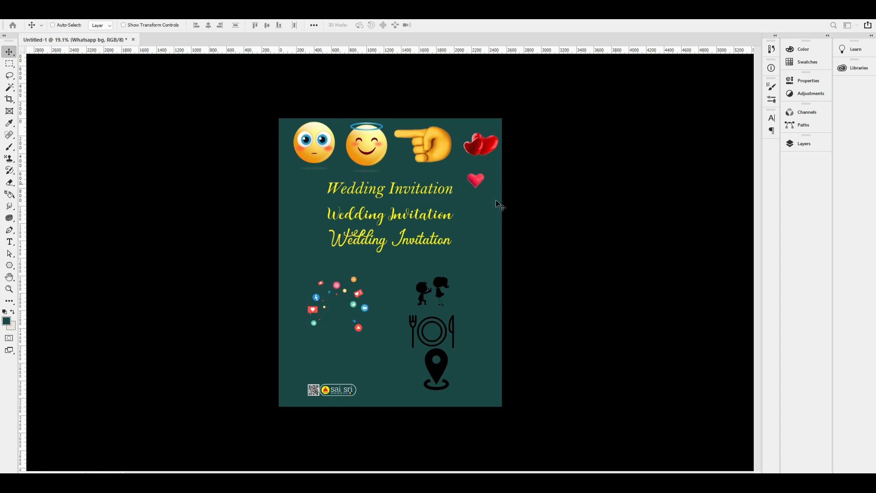
pyautogui.hotkey('ctrl', 'n')
pyautogui.click(349, 144)
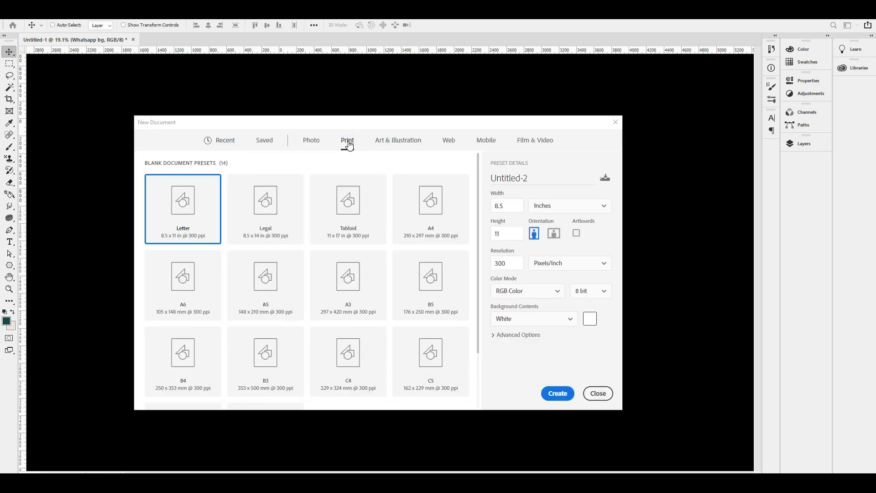
pyautogui.click(564, 206)
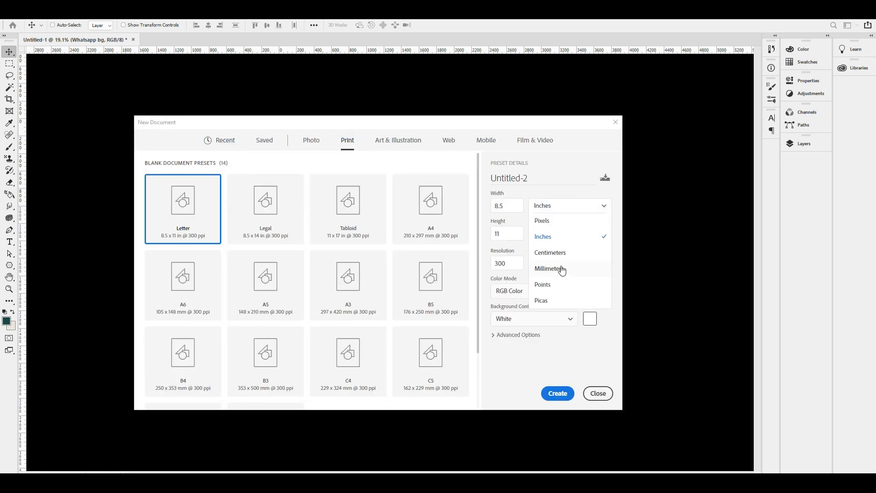
pyautogui.click(557, 268)
pyautogui.doubleClick(507, 206)
pyautogui.write('10')
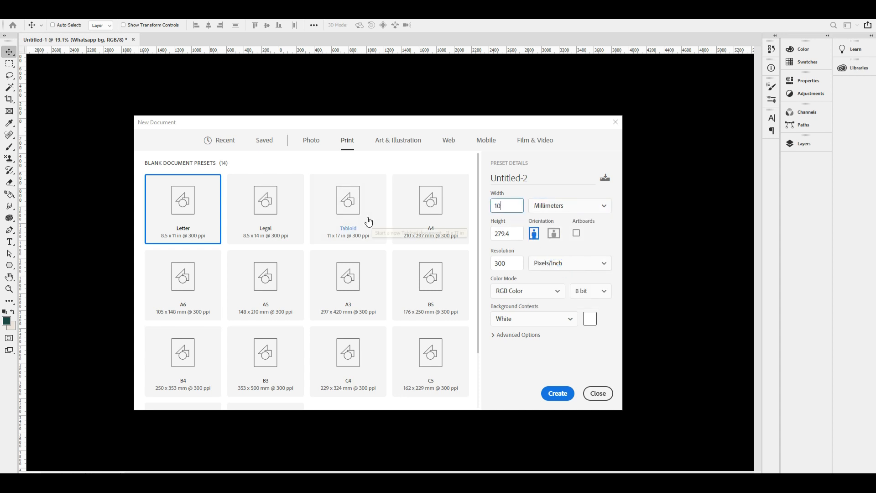
pyautogui.write('0')
pyautogui.press('Tab')
pyautogui.write('150')
pyautogui.press('Tab')
pyautogui.press('Tab')
pyautogui.press('Tab')
pyautogui.press('Tab')
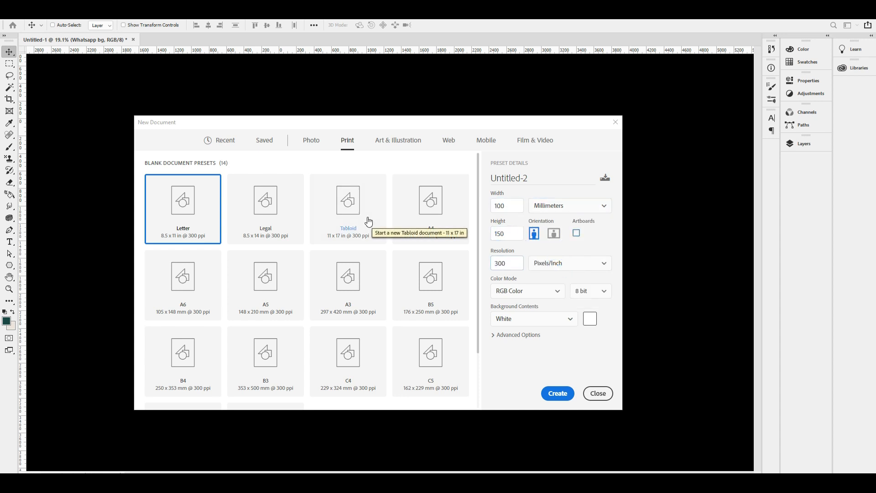
pyautogui.press('Return')
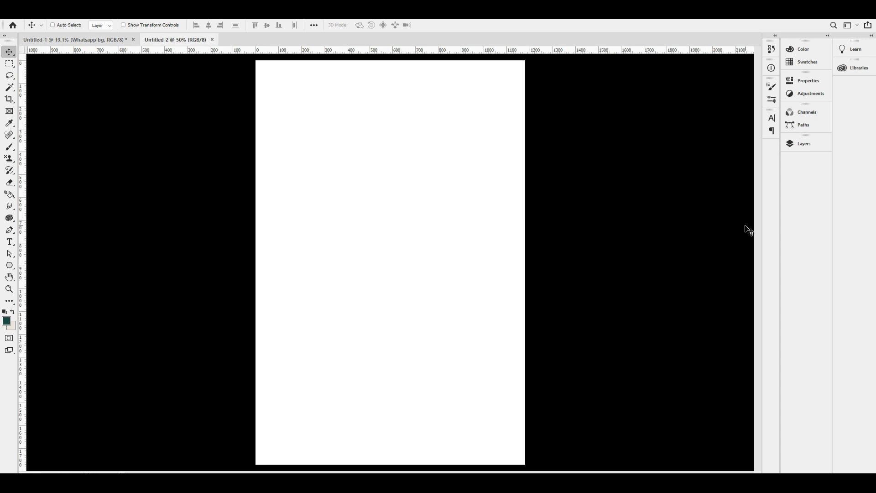
pyautogui.hotkey('ctrl', '-')
pyautogui.hotkey('ctrl', 'w')
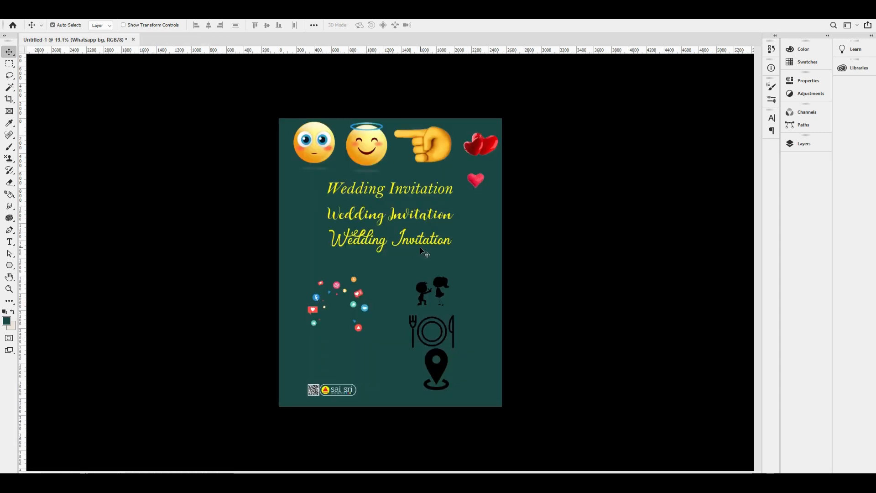
# Start a new print document and set its measurement unit to millimetres.
pyautogui.hotkey('ctrl', 'n')
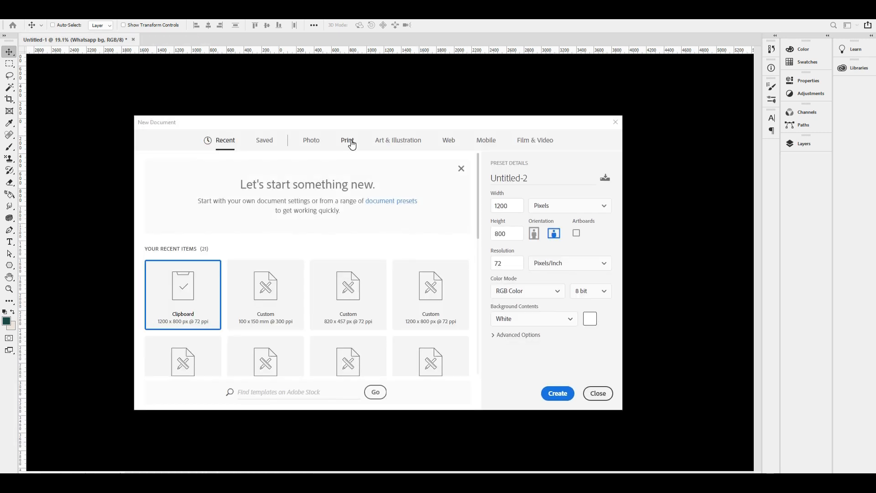
pyautogui.click(351, 144)
pyautogui.click(552, 205)
pyautogui.click(560, 258)
pyautogui.click(564, 208)
pyautogui.click(559, 268)
# Set the document to 100 mm wide and 150 mm high, enable artboards, and create it.
pyautogui.doubleClick(520, 207)
pyautogui.write('100')
pyautogui.press('Tab')
pyautogui.write('150')
pyautogui.press('Tab')
pyautogui.press('Tab')
pyautogui.press('Tab')
pyautogui.press('Tab')
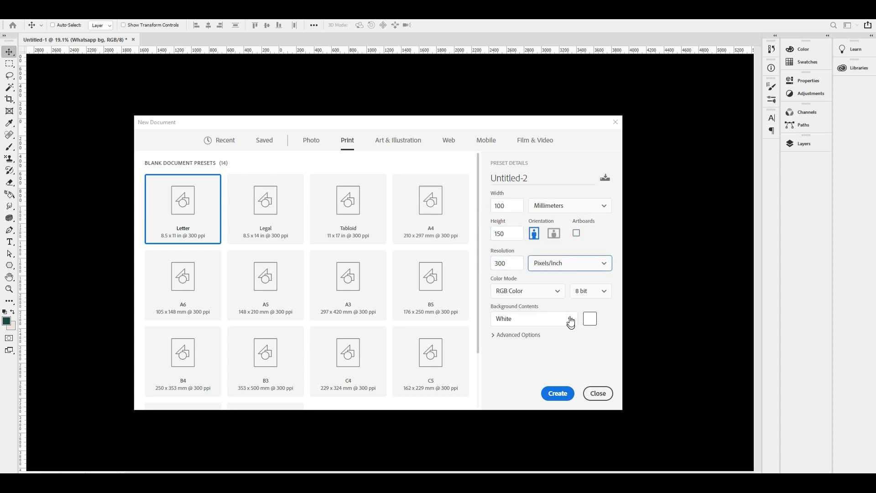
pyautogui.click(576, 233)
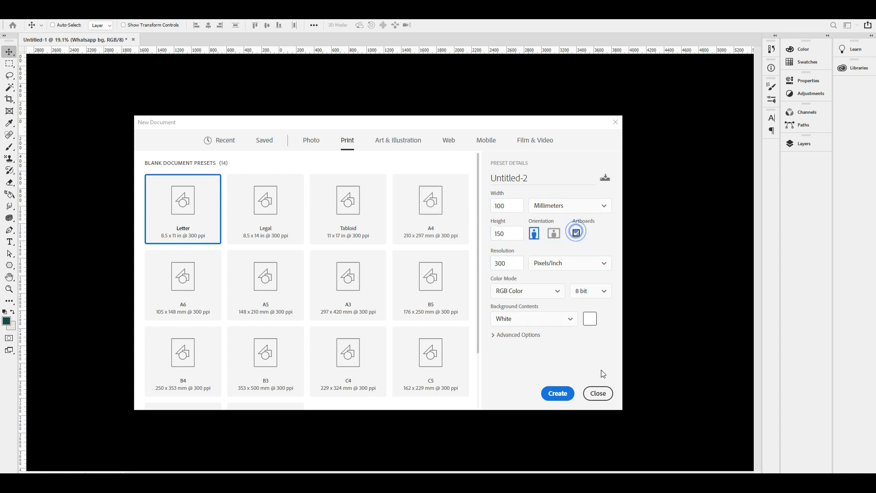
pyautogui.click(563, 396)
# Convert the artboard document to CMYK colour mode without merging layers, accepting the default profile.
pyautogui.hotkey('alt', 'i')
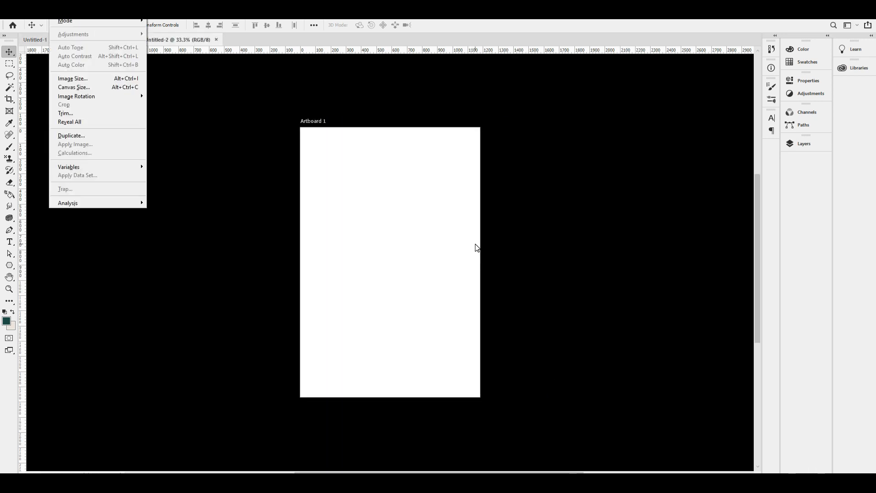
pyautogui.press('m')
pyautogui.click(174, 62)
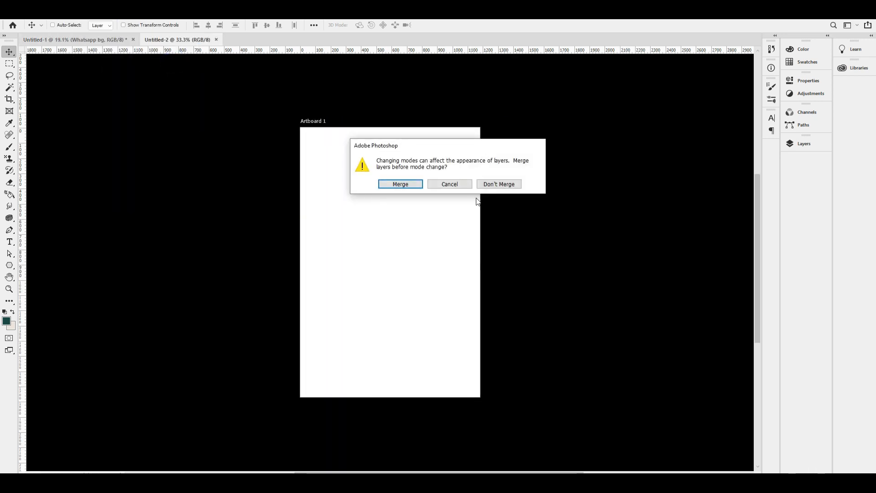
pyautogui.click(497, 185)
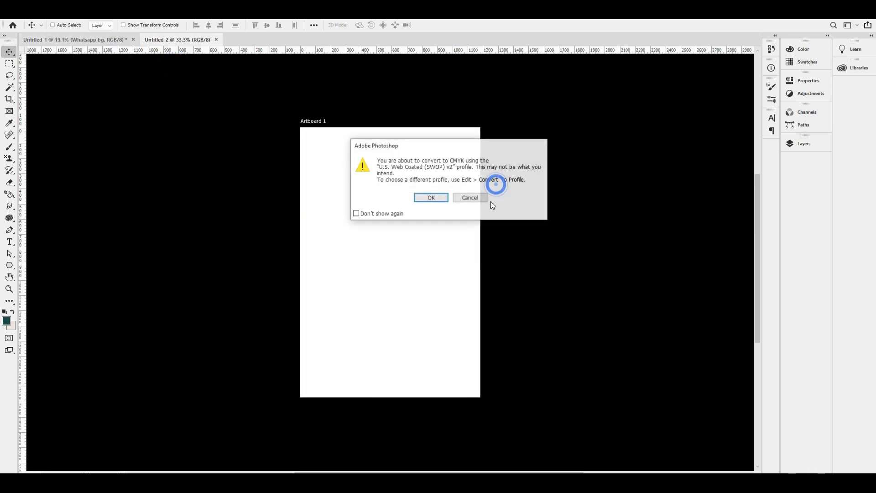
pyautogui.click(430, 196)
# Select Artboard 1 and place a duplicate of it directly to its right with a narrow gap.
pyautogui.hotkey('ctrl', '-')
pyautogui.hotkey('ctrl', '+')
pyautogui.hotkey('ctrl', '+')
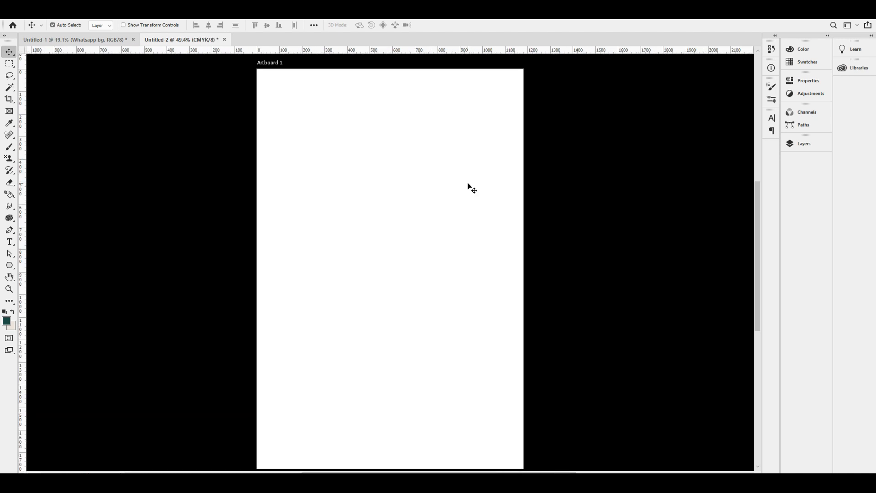
pyautogui.hotkey('ctrl', '-')
pyautogui.moveTo(606, 227); pyautogui.dragTo(625, 227)
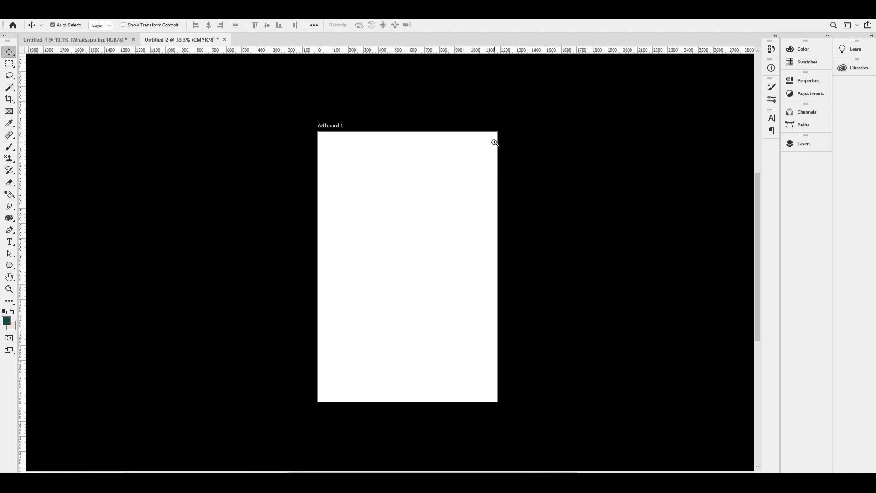
pyautogui.moveTo(495, 143); pyautogui.dragTo(515, 160)
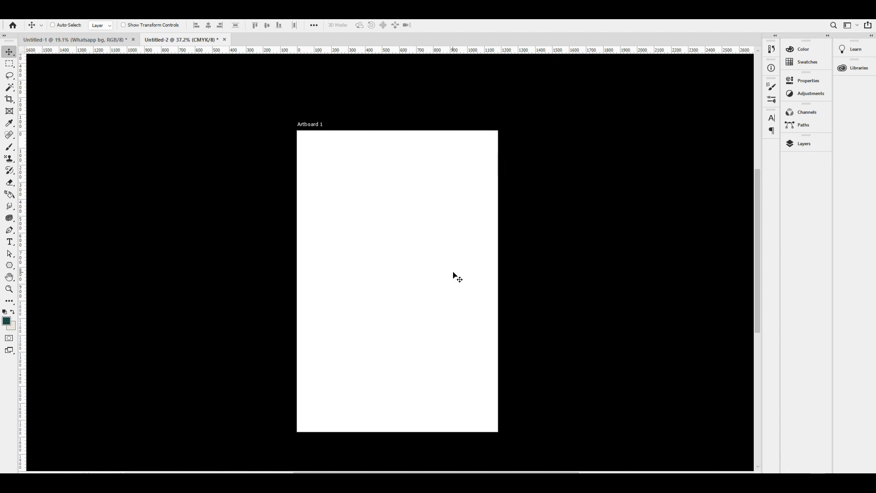
pyautogui.rightClick(403, 165)
pyautogui.click(445, 170)
pyautogui.hotkey('ctrl', '-')
pyautogui.moveTo(322, 245); pyautogui.dragTo(514, 237)
# Duplicate the second artboard below itself, and copy that duplicate leftward to complete a two-by-two grid of artboards.
pyautogui.scroll(-3, 522, 244)
pyautogui.hotkey('ctrl', '-')
pyautogui.scroll(-5, 437, 282)
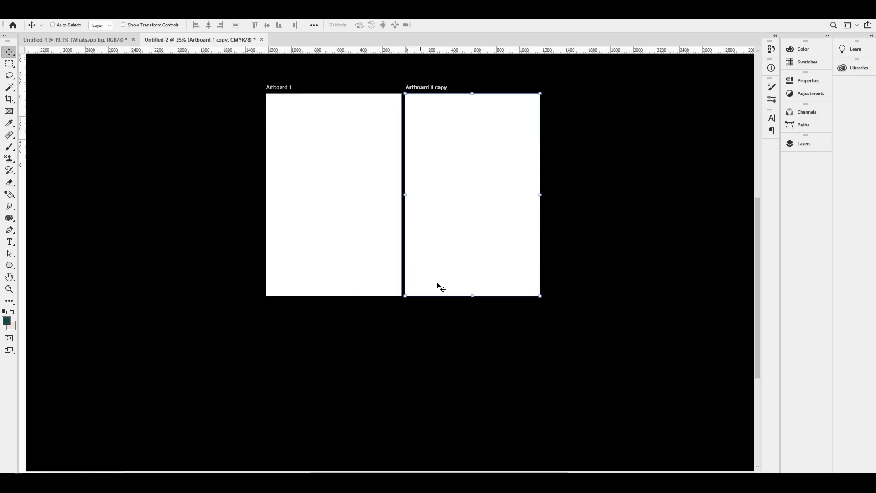
pyautogui.moveTo(479, 154); pyautogui.dragTo(514, 361)
pyautogui.scroll(-3, 516, 356)
pyautogui.moveTo(475, 272); pyautogui.dragTo(334, 275)
pyautogui.scroll(3, 447, 239)
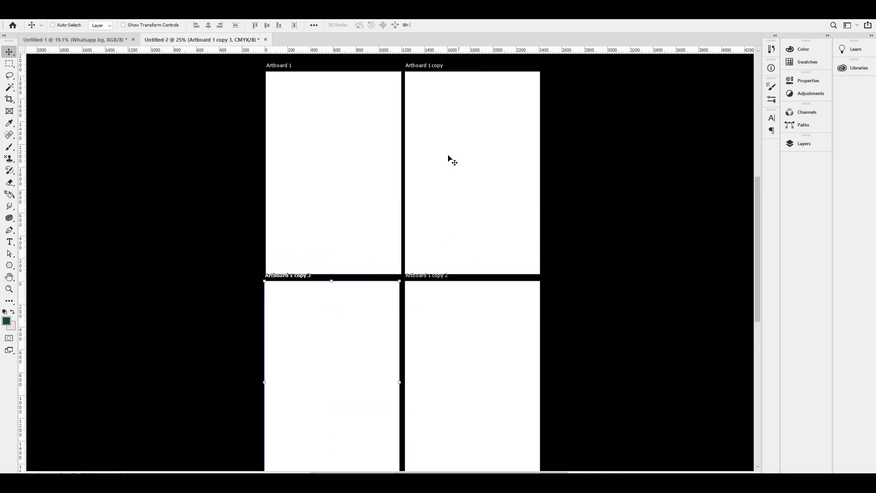
pyautogui.scroll(-1, 355, 198)
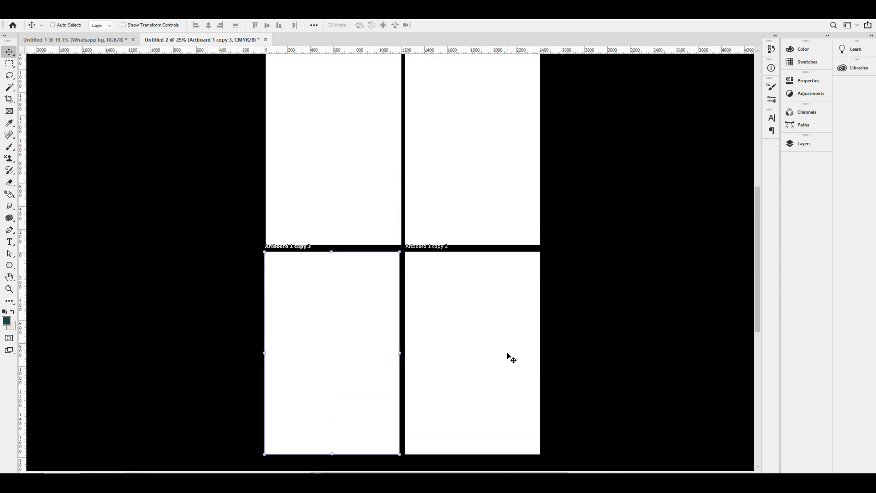
pyautogui.scroll(2, 510, 357)
# Add a dark teal solid colour fill layer (#1a4846) to the upper-right artboard, Artboard 1 copy.
pyautogui.click(600, 252)
pyautogui.rightClick(476, 165)
pyautogui.click(500, 168)
pyautogui.hotkey('ctrl', '0')
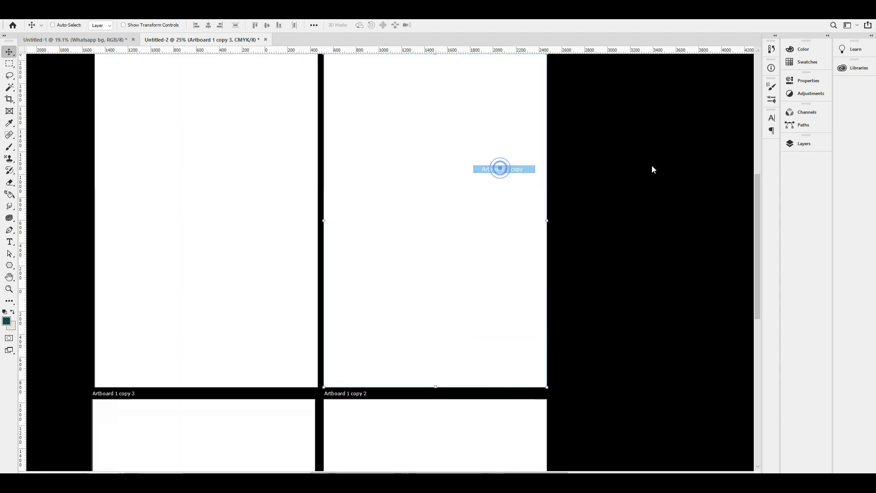
pyautogui.click(650, 153)
pyautogui.hotkey('ctrl', '-')
pyautogui.moveTo(427, 225); pyautogui.dragTo(432, 224)
pyautogui.moveTo(404, 174); pyautogui.dragTo(463, 196)
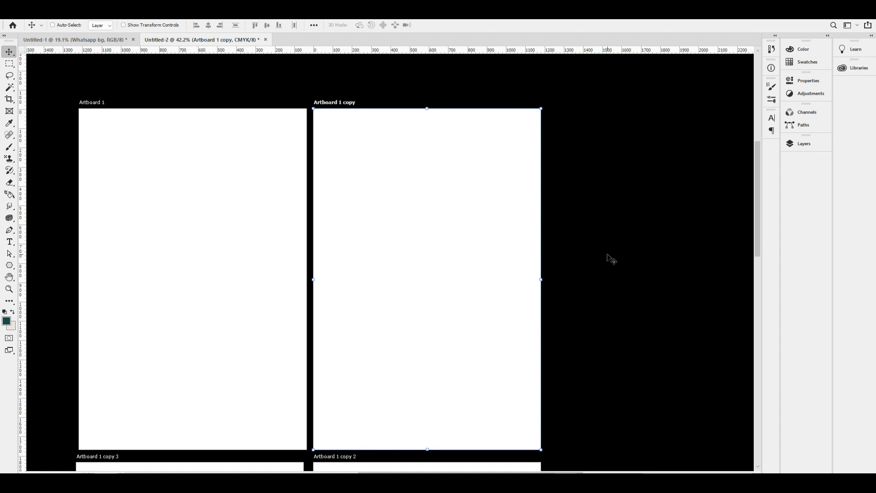
pyautogui.press('F7')
pyautogui.rightClick(470, 202)
pyautogui.click(504, 204)
pyautogui.hotkey('ctrl', '0')
pyautogui.hotkey('ctrl', '-')
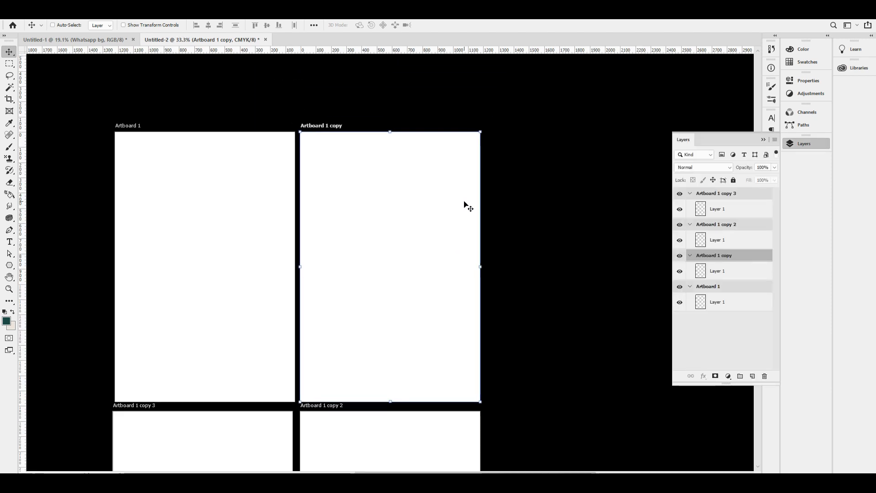
pyautogui.scroll(2, 426, 199)
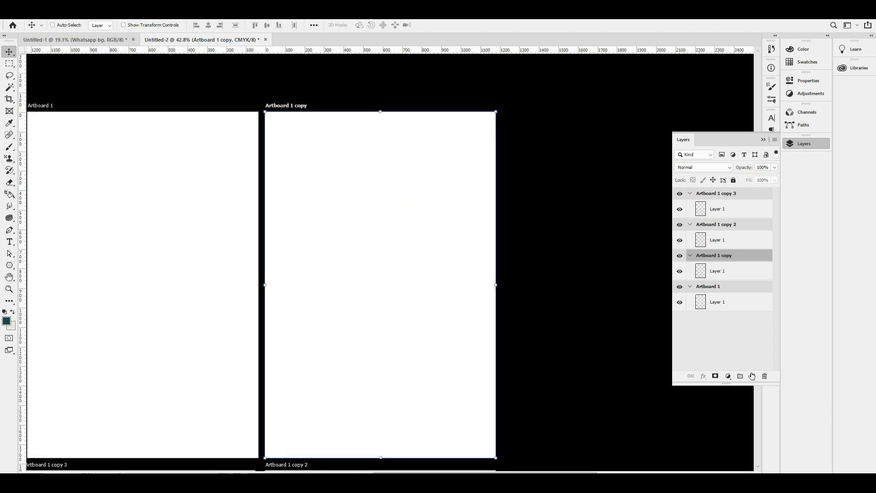
pyautogui.click(727, 377)
pyautogui.click(743, 215)
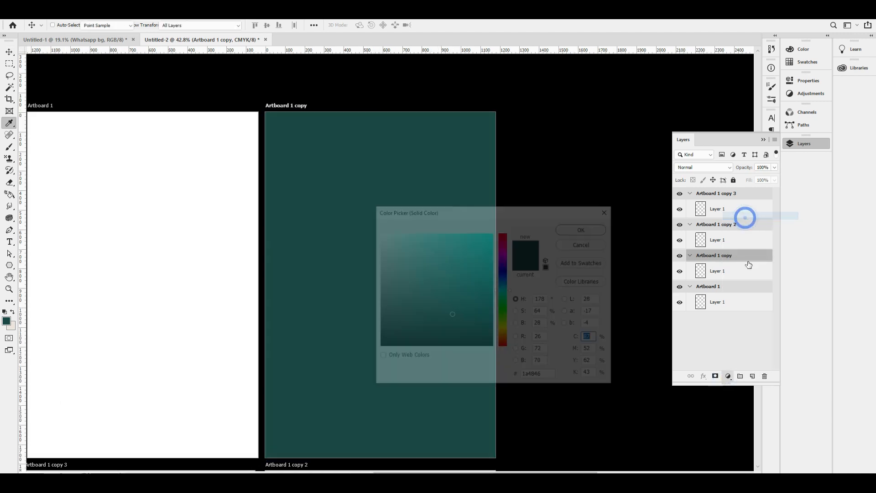
pyautogui.press('Return')
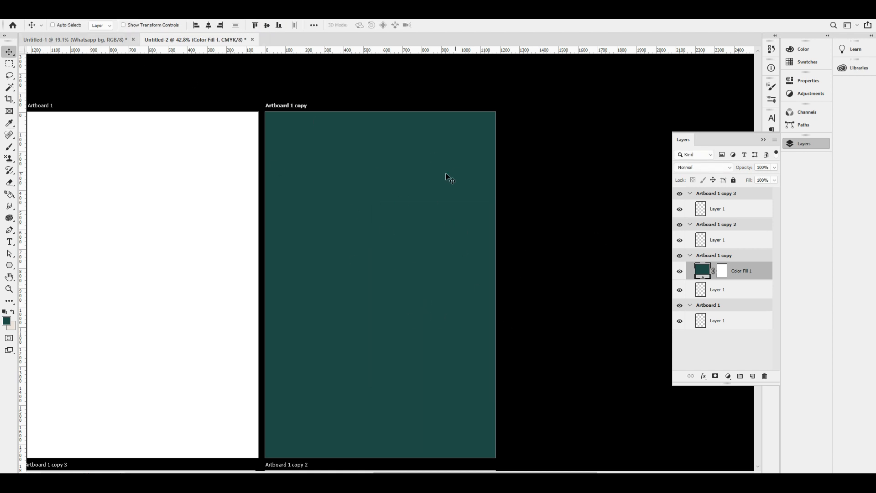
# Return to Untitled-1 and create a separate new document measuring 200 × 200 pixels from the print presets.
pyautogui.click(91, 40)
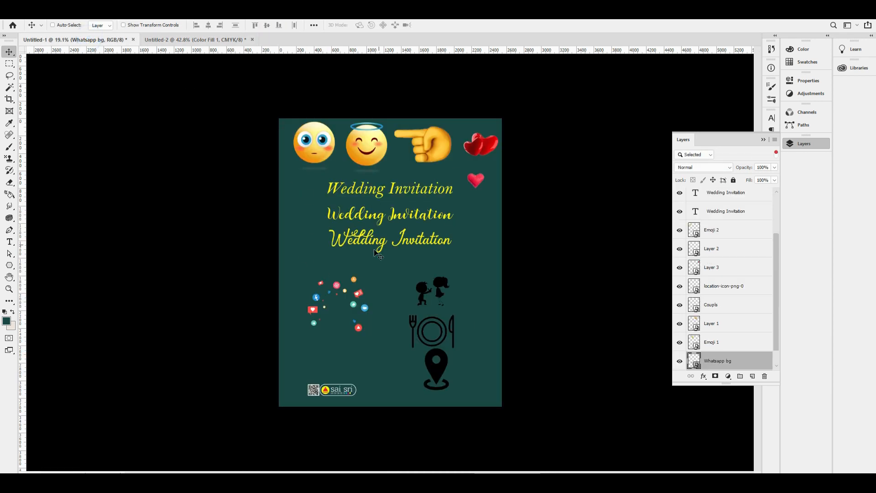
pyautogui.moveTo(351, 295)
pyautogui.mouseDown()
pyautogui.moveTo(364, 275)
pyautogui.moveTo(350, 275)
pyautogui.moveTo(366, 283)
pyautogui.moveTo(355, 297)
pyautogui.mouseUp()
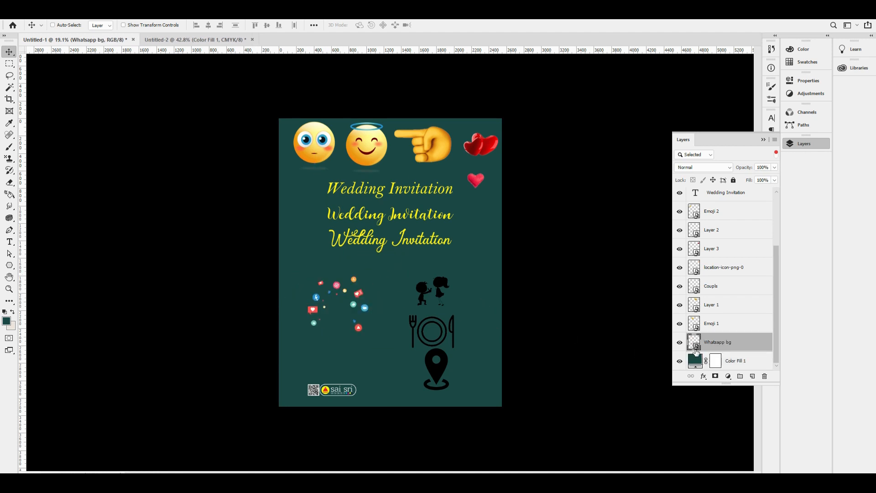
pyautogui.keyDown('ctrl'); pyautogui.click(697, 347); pyautogui.keyUp('ctrl')
pyautogui.hotkey('ctrl', 'n')
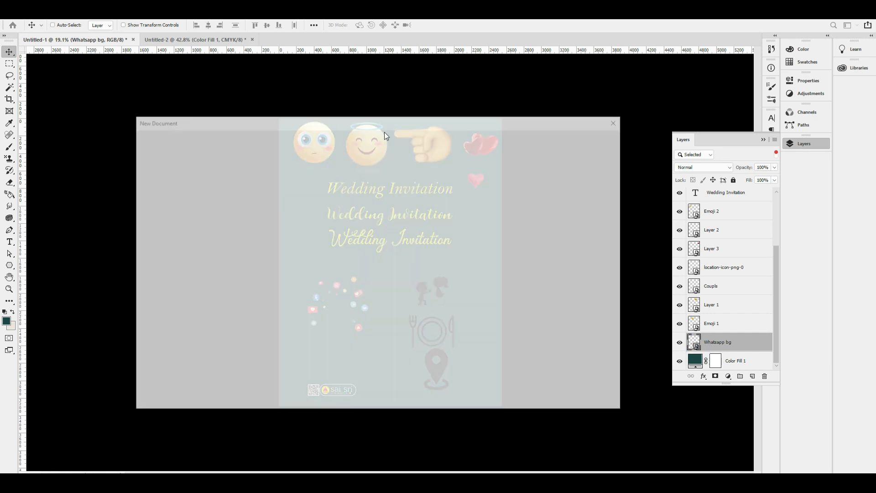
pyautogui.click(353, 143)
pyautogui.click(569, 204)
pyautogui.click(545, 219)
pyautogui.write('200')
pyautogui.press('Tab')
pyautogui.write('200')
pyautogui.press('Tab')
pyautogui.press('Return')
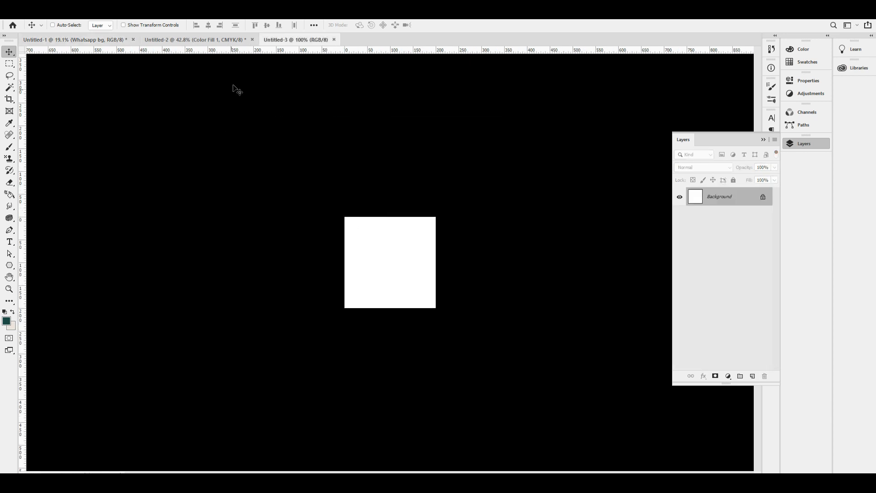
# Move the Whatsapp bg social-icons layer from Untitled-1 into the 200 × 200 pixel document Untitled-3.
pyautogui.click(226, 40)
pyautogui.click(94, 40)
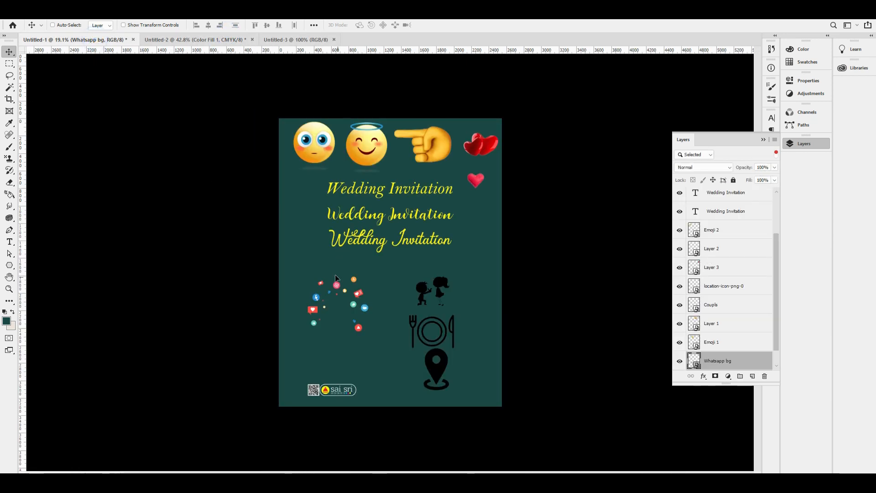
pyautogui.click(297, 40)
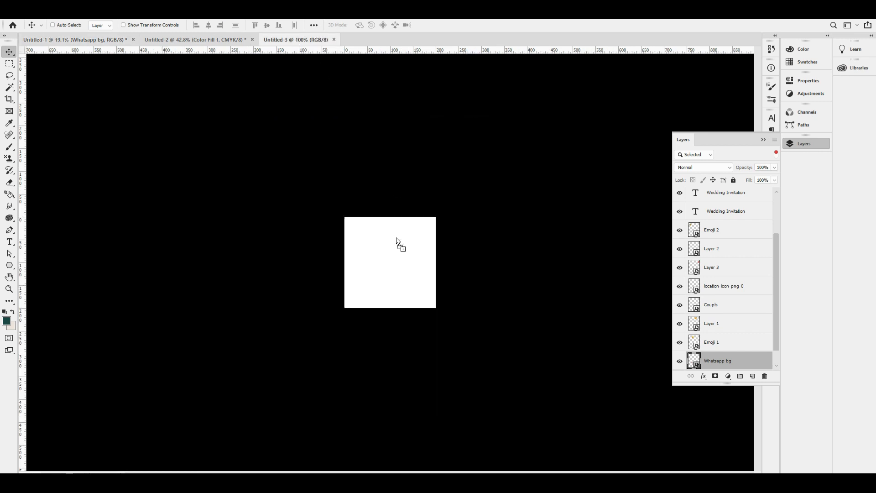
pyautogui.moveTo(396, 238); pyautogui.dragTo(397, 240)
pyautogui.click(407, 255)
pyautogui.press('Return')
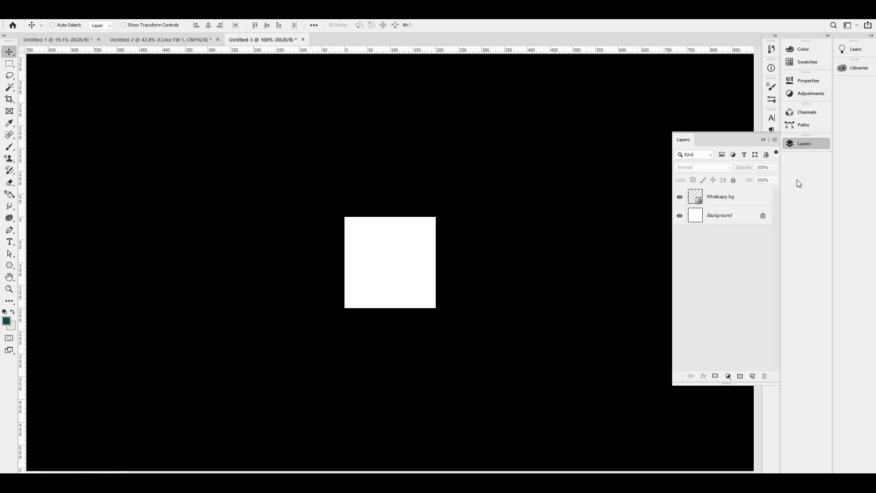
# Scale the Whatsapp bg layer down and position its social icons within the white square canvas.
pyautogui.click(742, 198)
pyautogui.hotkey('ctrl', 't')
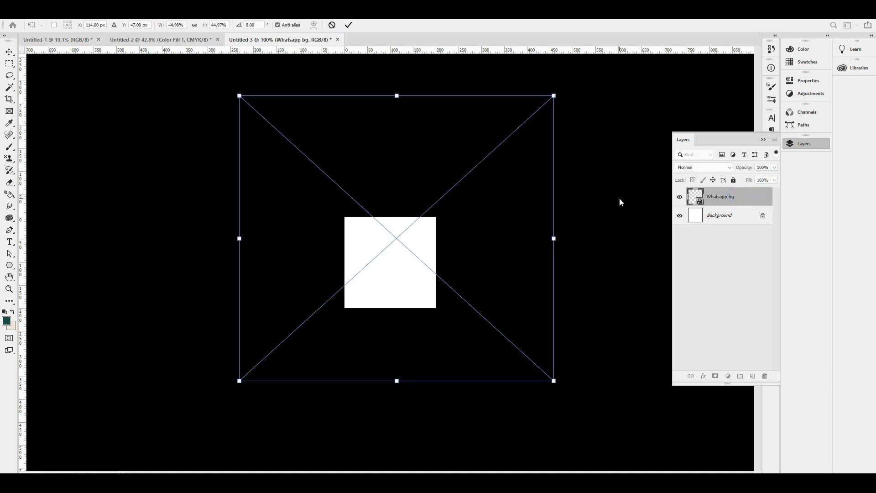
pyautogui.moveTo(551, 238); pyautogui.dragTo(323, 231)
pyautogui.moveTo(290, 241); pyautogui.dragTo(426, 270)
pyautogui.press('Return')
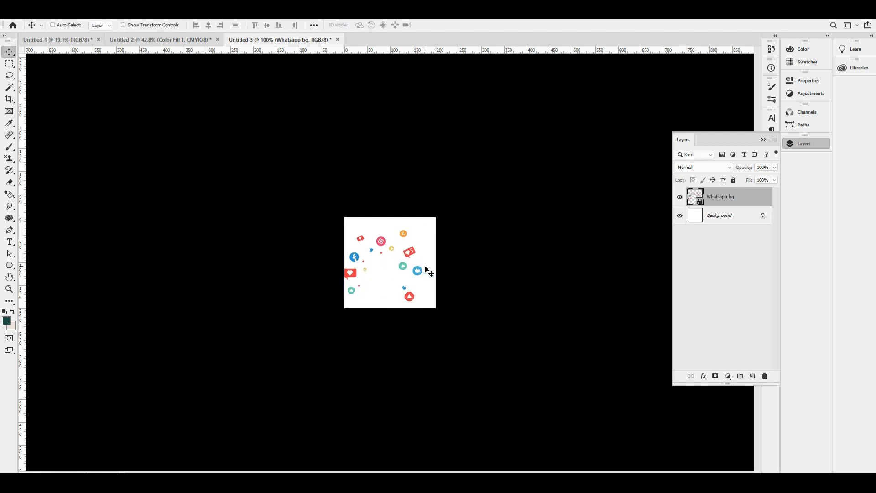
# Delete the white Background layer and centre the Whatsapp bg layer horizontally and vertically on the canvas.
pyautogui.click(758, 220)
pyautogui.press('Delete')
pyautogui.moveTo(338, 239)
pyautogui.mouseDown()
pyautogui.moveTo(350, 237)
pyautogui.moveTo(342, 238)
pyautogui.mouseUp()
pyautogui.click(52, 24)
pyautogui.click(208, 25)
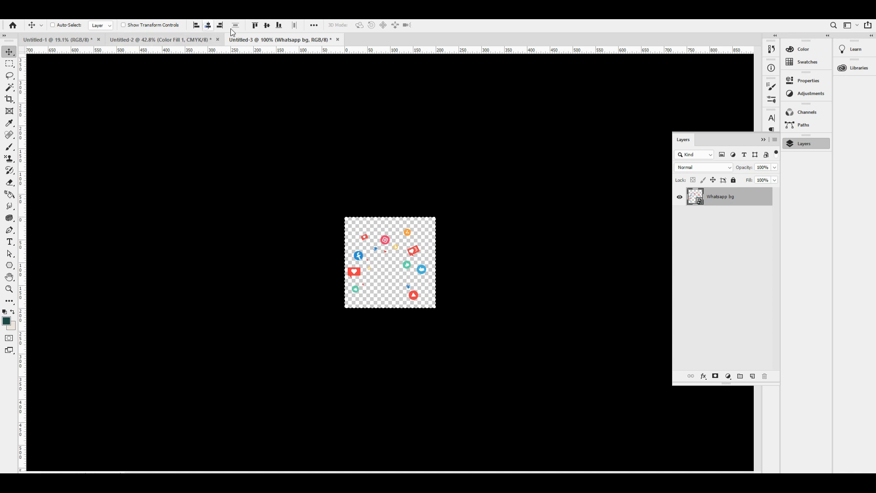
pyautogui.click(267, 24)
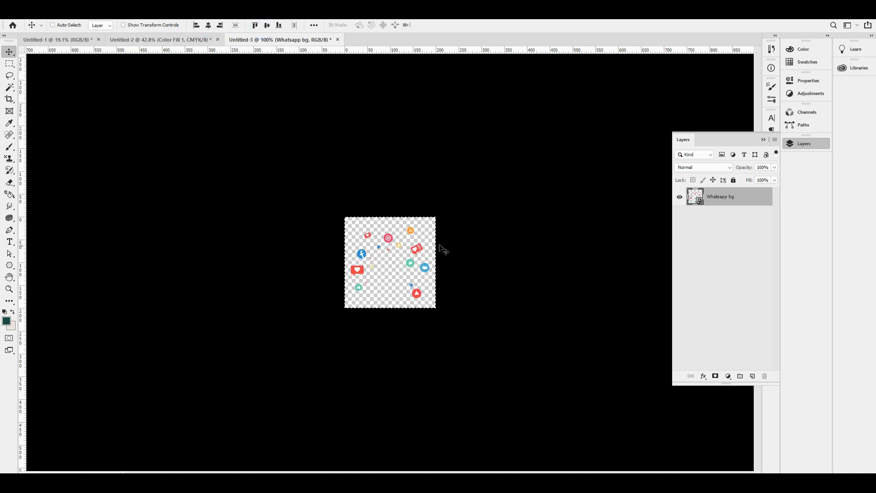
# Define the transparent social-icons tile as a new pattern with the suggested name.
pyautogui.click(52, 24)
pyautogui.click(40, 10)
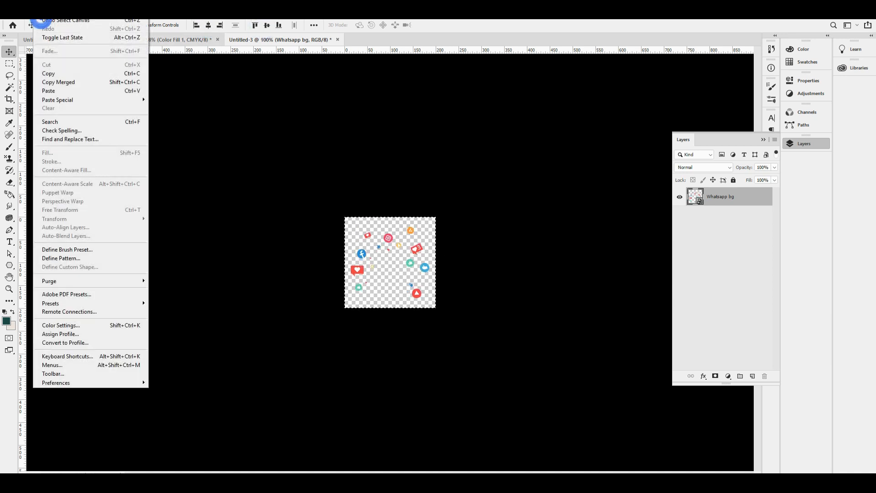
pyautogui.click(87, 259)
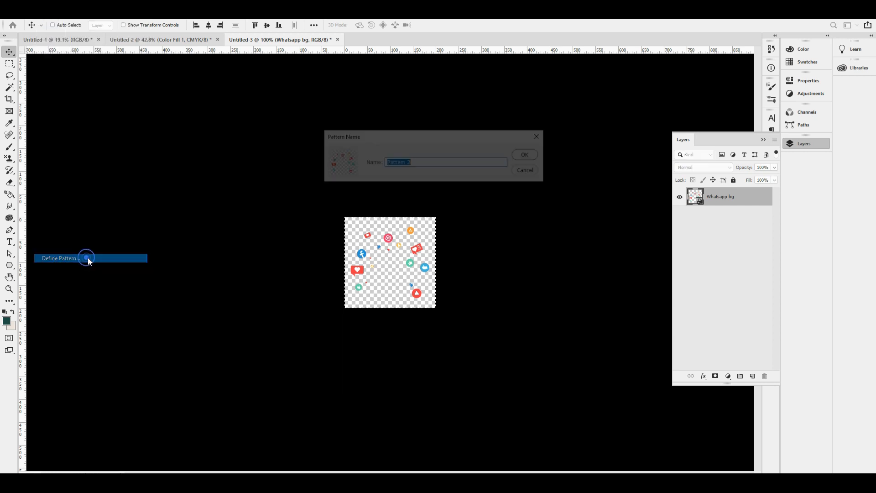
pyautogui.click(528, 155)
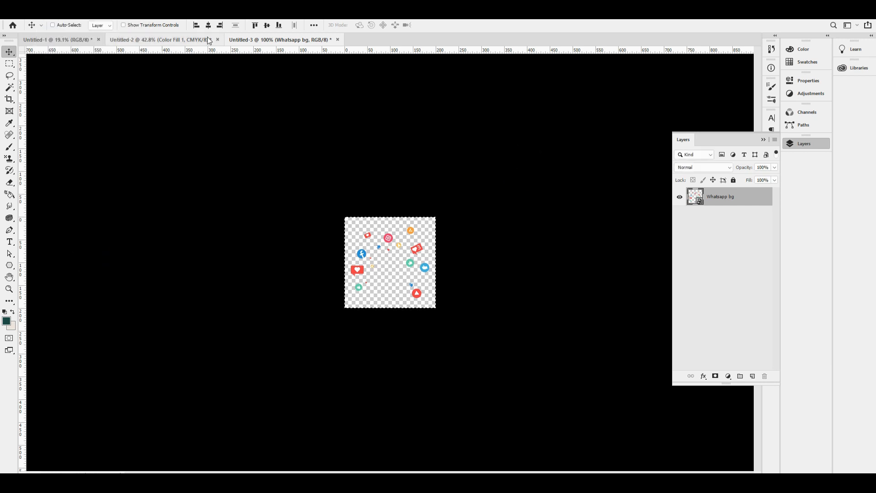
# Return to Untitled-2 and replace the colour fill on Artboard 1 copy with a new dark teal solid colour fill layer.
pyautogui.click(182, 39)
pyautogui.click(384, 259)
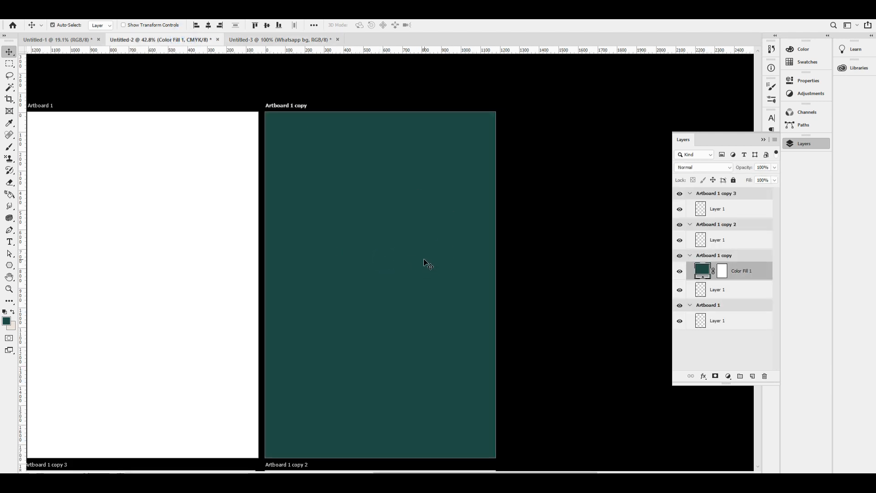
pyautogui.press('Delete')
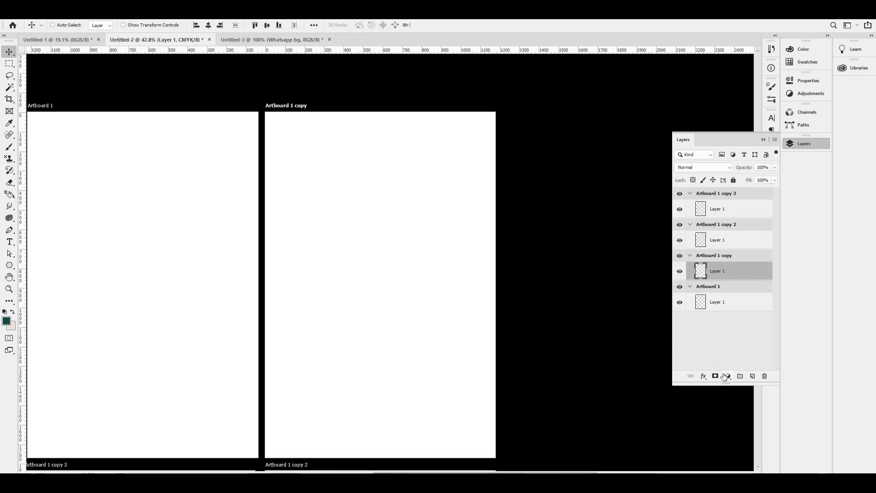
pyautogui.click(728, 376)
pyautogui.click(747, 213)
pyautogui.click(440, 310)
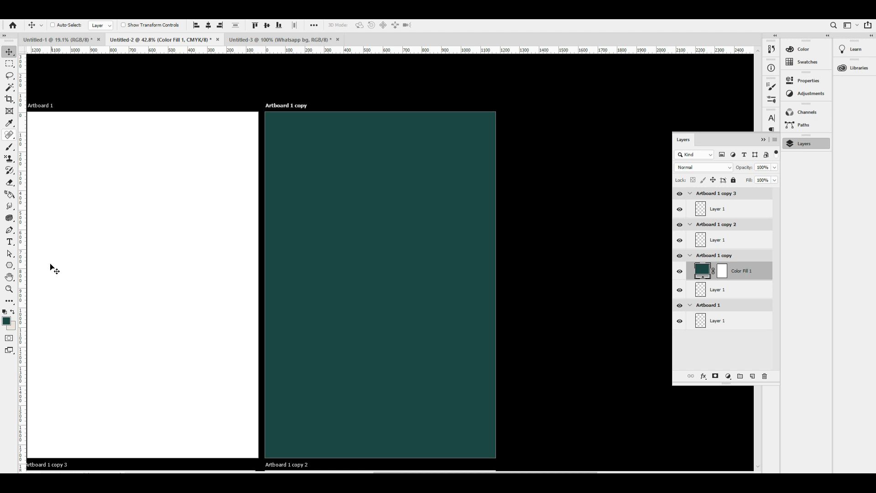
# Draw a white rectangle about 1252 × 1806 px covering the whole of Artboard 1 copy.
pyautogui.rightClick(10, 265)
pyautogui.click(52, 263)
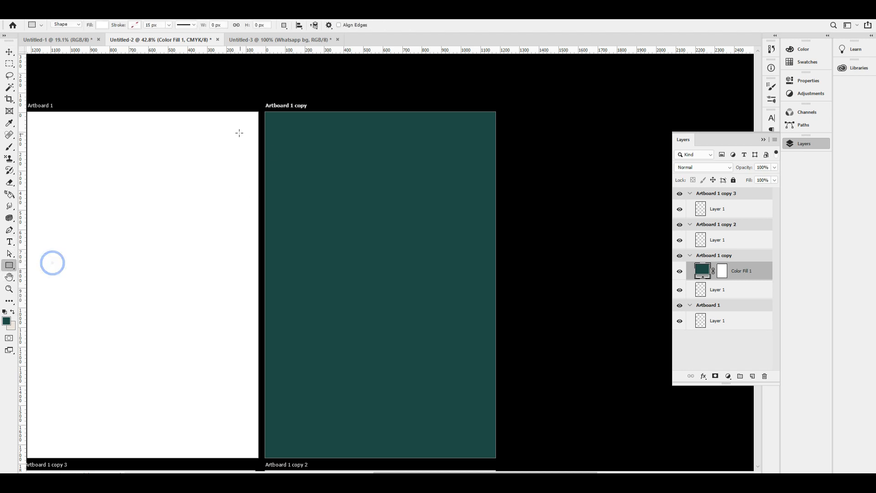
pyautogui.moveTo(265, 113); pyautogui.dragTo(506, 462)
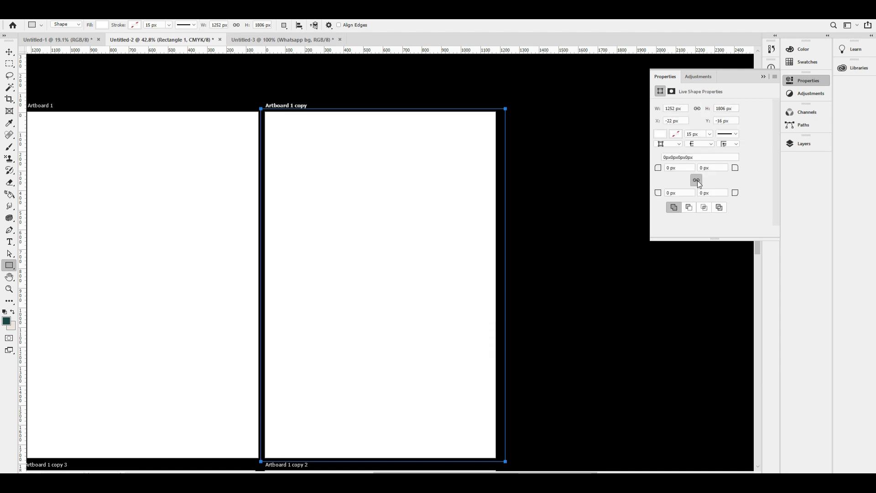
# Add only a Pattern Overlay style to Rectangle 1, using the transparent social-icons pattern.
pyautogui.press('F7')
pyautogui.click(703, 376)
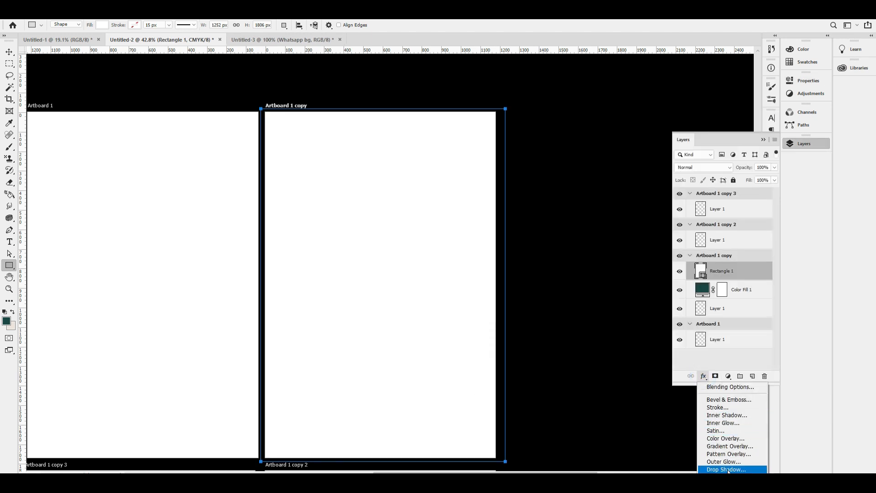
pyautogui.click(727, 400)
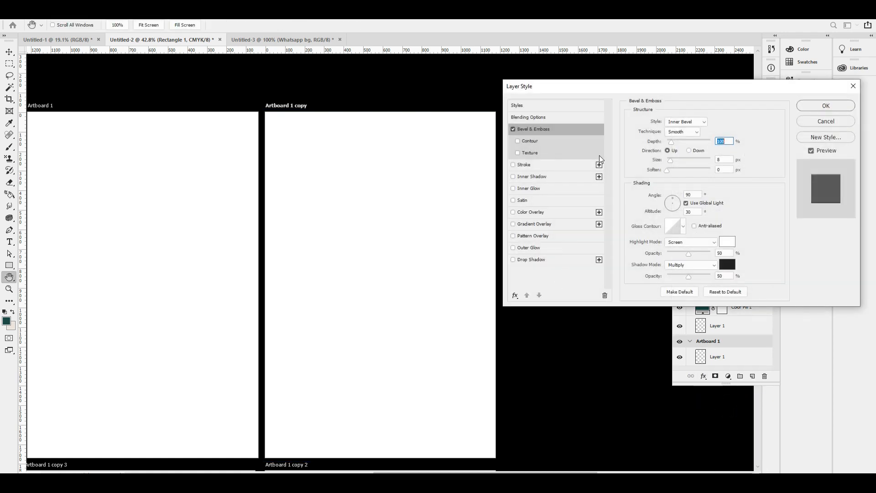
pyautogui.click(513, 130)
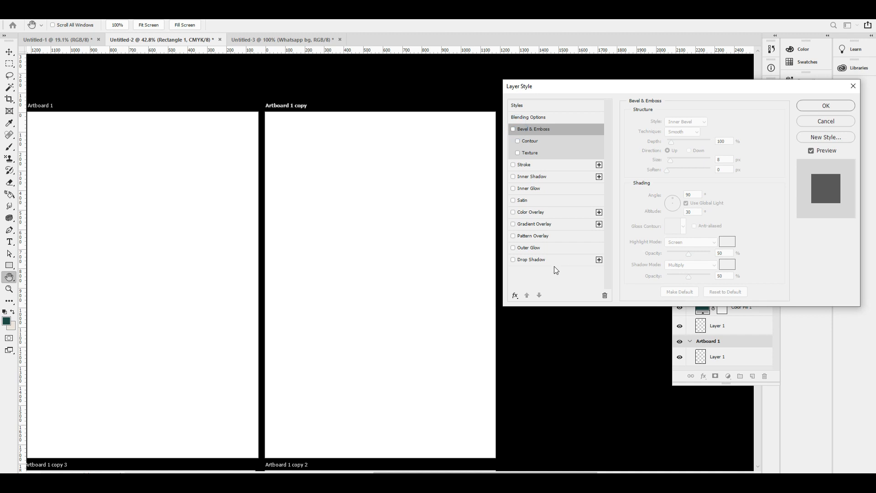
pyautogui.click(532, 236)
pyautogui.click(693, 152)
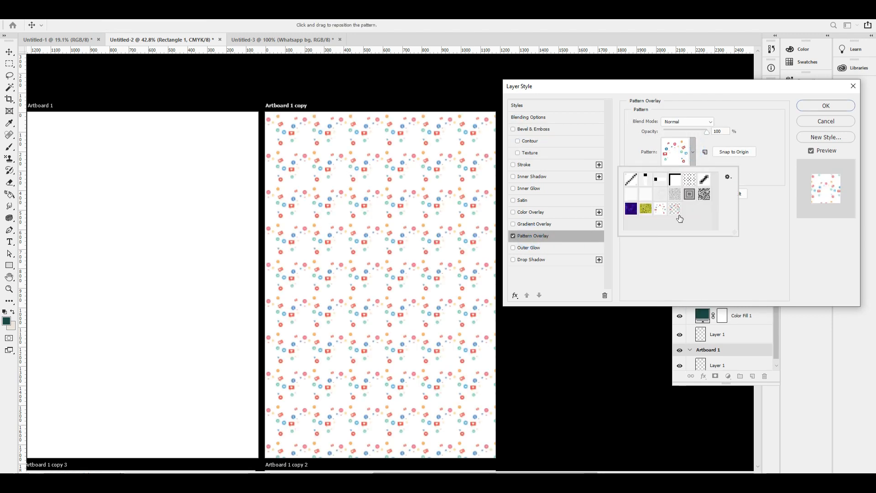
pyautogui.click(675, 209)
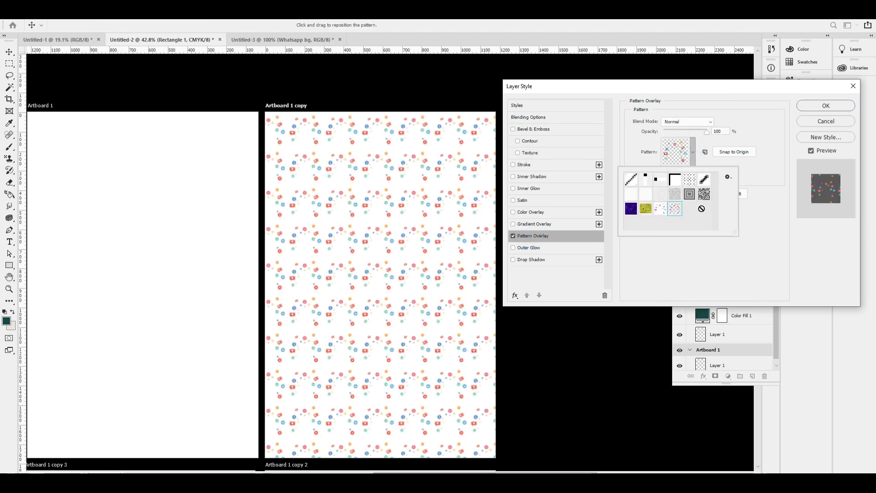
# Reduce the scale of the overlay pattern, keep its opacity at 100%, and apply the layer style.
pyautogui.click(741, 177)
pyautogui.moveTo(709, 130)
pyautogui.mouseDown()
pyautogui.moveTo(670, 128)
pyautogui.moveTo(705, 130)
pyautogui.moveTo(665, 137)
pyautogui.moveTo(719, 131)
pyautogui.mouseUp()
pyautogui.moveTo(684, 169)
pyautogui.mouseDown()
pyautogui.moveTo(692, 173)
pyautogui.moveTo(681, 169)
pyautogui.mouseUp()
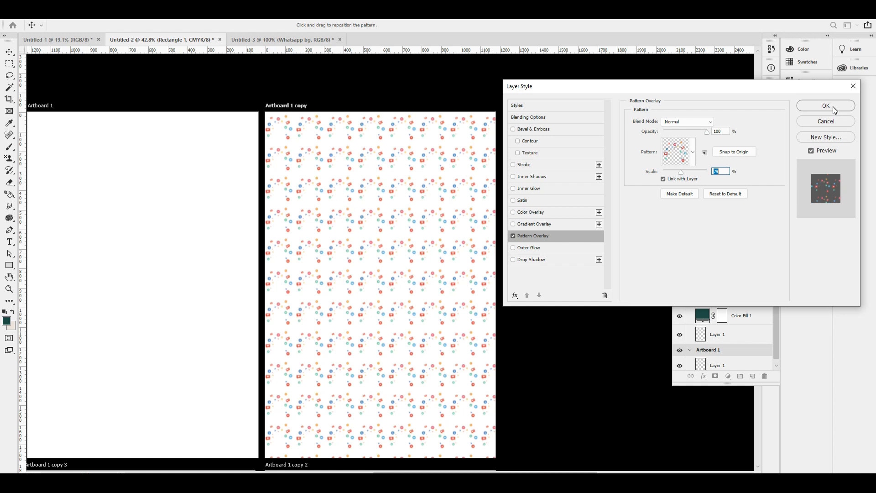
pyautogui.click(833, 106)
# Try moving Rectangle 1 and undo it, then try the layer at 10% opacity and restore 100%.
pyautogui.moveTo(376, 238); pyautogui.dragTo(407, 206)
pyautogui.hotkey('ctrl', 'z')
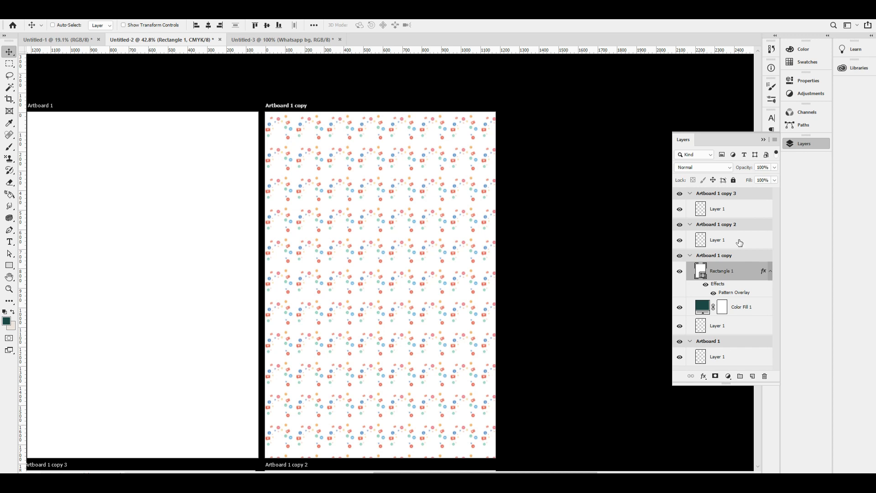
pyautogui.press('1')
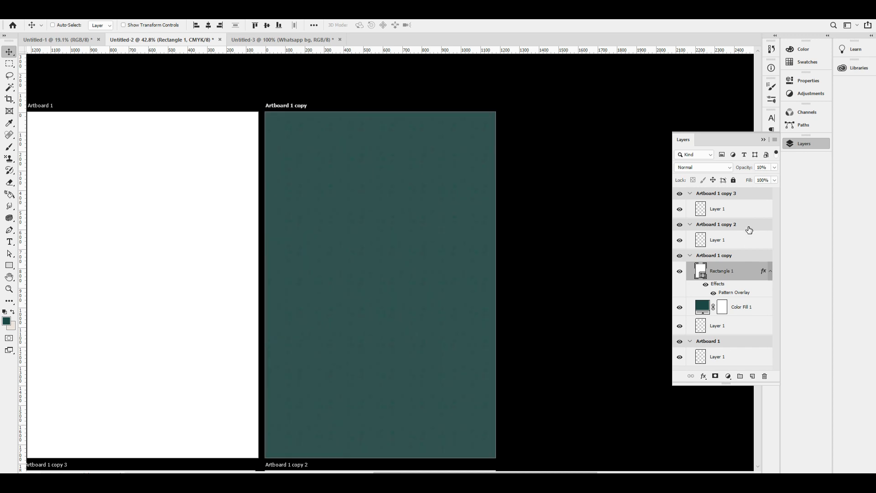
pyautogui.press('0')
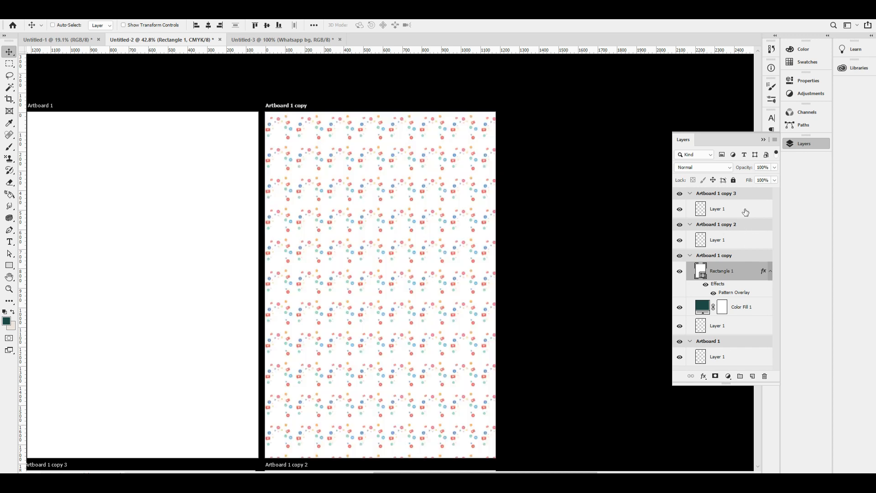
# Try the Luminosity and Dissolve blend modes on Rectangle 1 and return it to Normal.
pyautogui.click(710, 166)
pyautogui.click(702, 386)
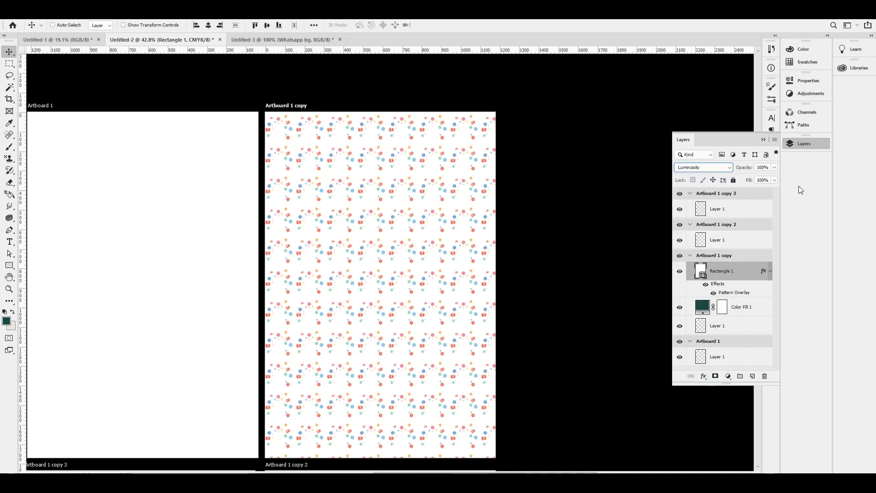
pyautogui.click(724, 168)
pyautogui.click(702, 182)
pyautogui.click(705, 168)
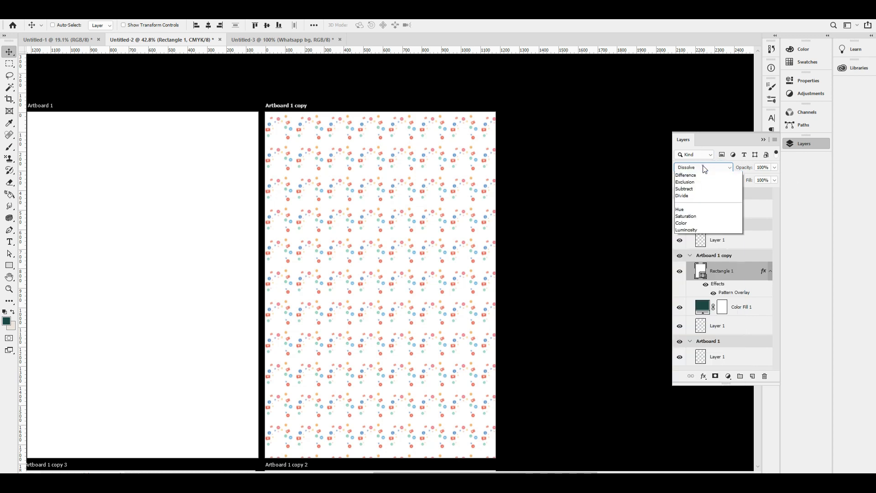
pyautogui.click(698, 175)
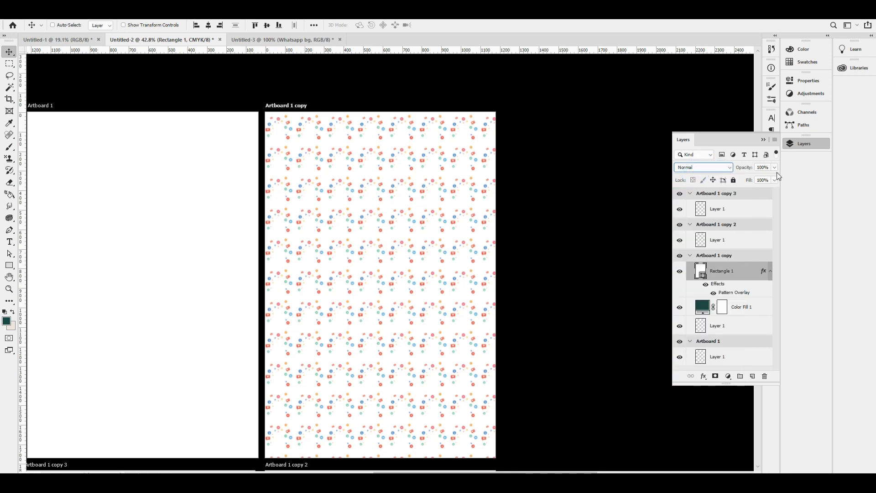
# Set Rectangle 1 to the Luminosity blend mode with an opacity of 16%.
pyautogui.click(774, 166)
pyautogui.click(719, 171)
pyautogui.click(716, 165)
pyautogui.click(775, 168)
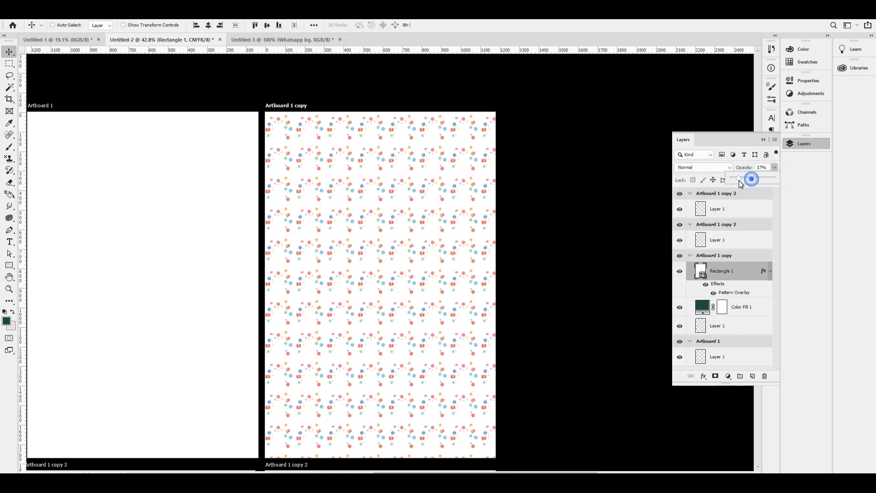
pyautogui.moveTo(737, 179); pyautogui.dragTo(733, 180)
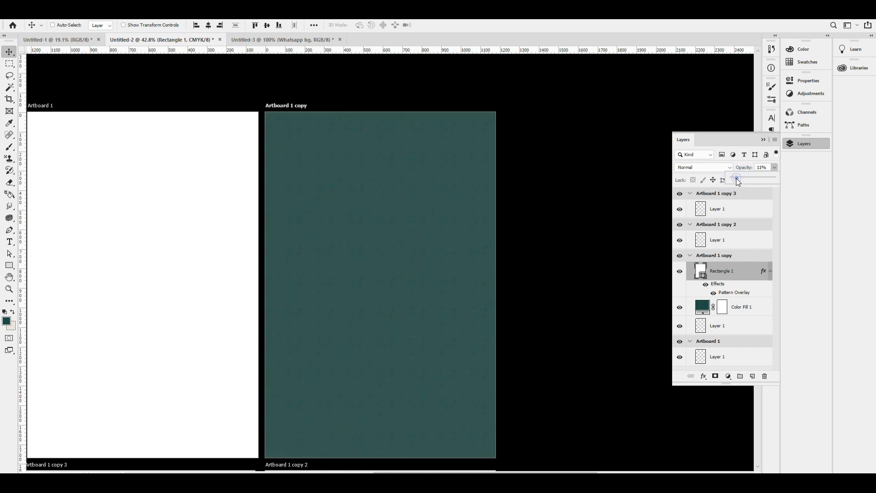
pyautogui.click(713, 168)
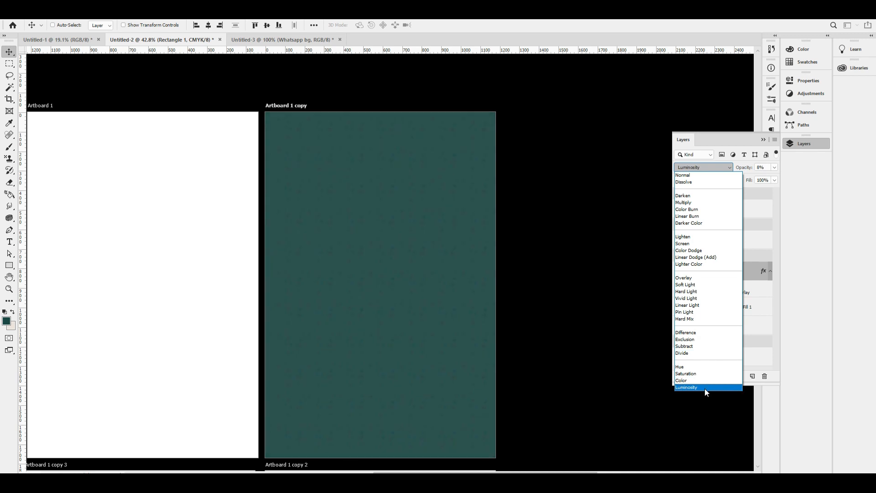
pyautogui.click(703, 388)
pyautogui.click(775, 167)
pyautogui.moveTo(730, 177); pyautogui.dragTo(738, 179)
# Draw a white circle with the Ellipse tool over the patterned background of Artboard 1 copy.
pyautogui.moveTo(357, 153); pyautogui.dragTo(368, 177)
pyautogui.hotkey('ctrl', '0')
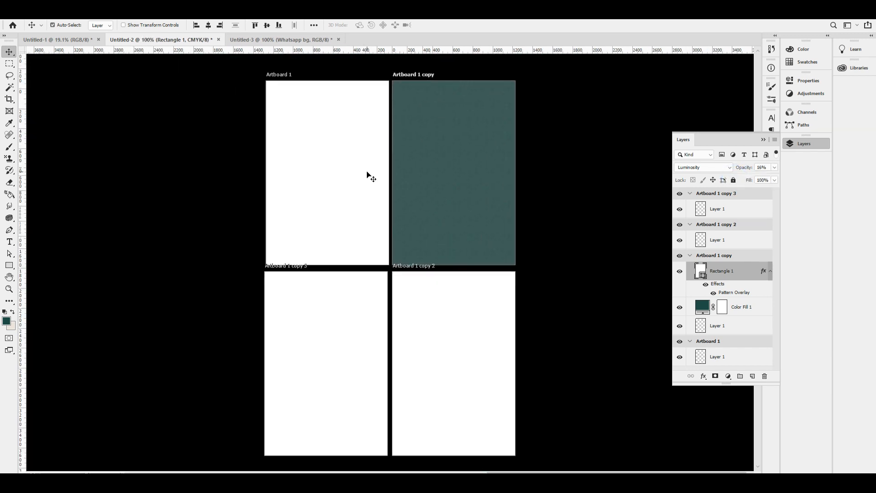
pyautogui.moveTo(481, 109); pyautogui.dragTo(527, 197)
pyautogui.scroll(1, 500, 179)
pyautogui.moveTo(527, 196); pyautogui.dragTo(502, 193)
pyautogui.moveTo(497, 141); pyautogui.dragTo(490, 190)
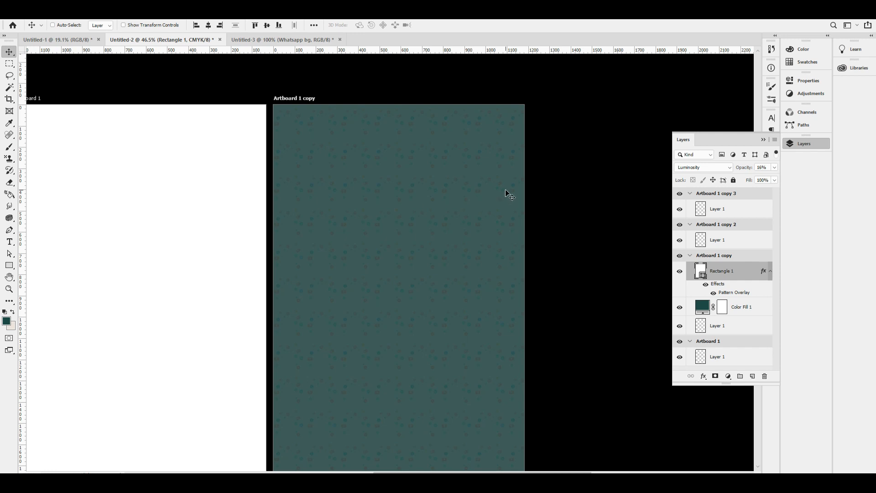
pyautogui.moveTo(12, 268); pyautogui.dragTo(55, 281)
pyautogui.moveTo(366, 201); pyautogui.dragTo(504, 371)
# Centre the white circle horizontally and vertically on Artboard 1 copy.
pyautogui.click(9, 52)
pyautogui.hotkey('ctrl', 'a')
pyautogui.click(208, 25)
pyautogui.click(268, 25)
pyautogui.hotkey('ctrl', 'd')
# Scale the white circle down to about 549 px in diameter and centre it on the artboard again.
pyautogui.moveTo(494, 342); pyautogui.dragTo(456, 317)
pyautogui.hotkey('ctrl', 't')
pyautogui.press('Return')
pyautogui.hotkey('ctrl', 'a')
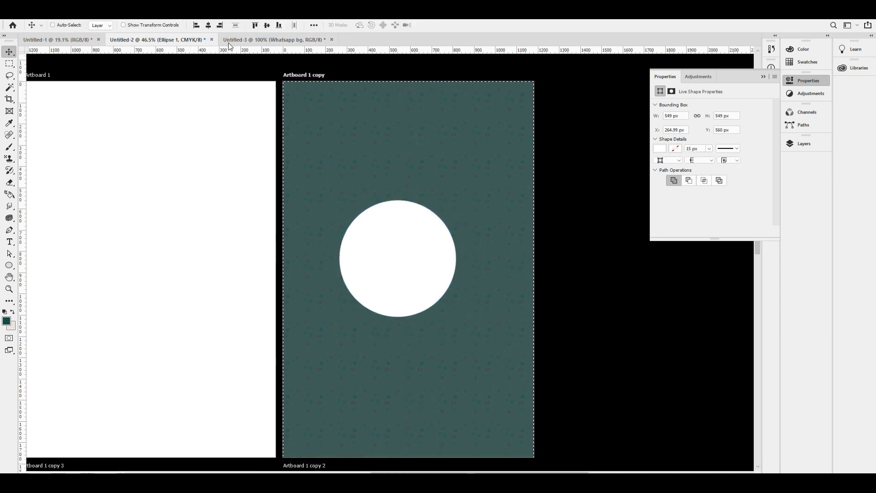
pyautogui.hotkey('ctrl', 'd')
pyautogui.click(267, 25)
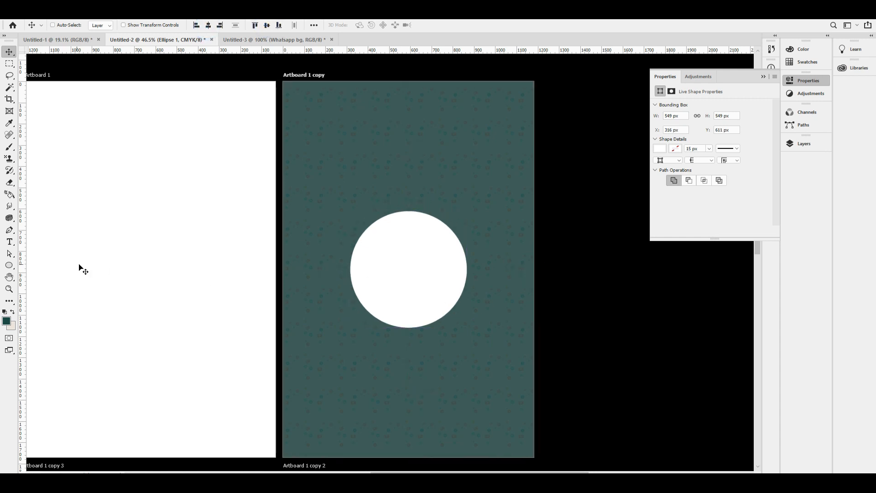
# Shrink the circle proportionally to about 489 px in diameter and realign it to the artboard's centre.
pyautogui.hotkey('ctrl', 't')
pyautogui.moveTo(469, 271); pyautogui.dragTo(446, 270)
pyautogui.hotkey('ctrl', 'z')
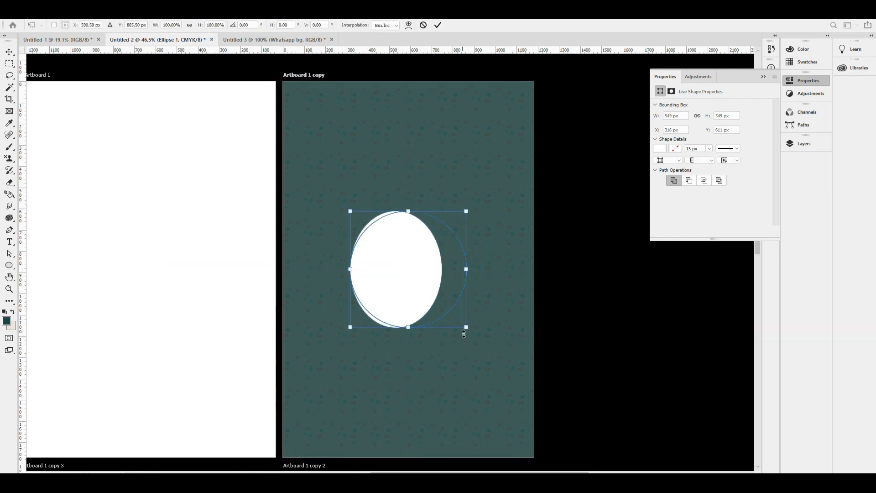
pyautogui.moveTo(468, 327); pyautogui.dragTo(452, 317)
pyautogui.press('Return')
pyautogui.hotkey('ctrl', 'a')
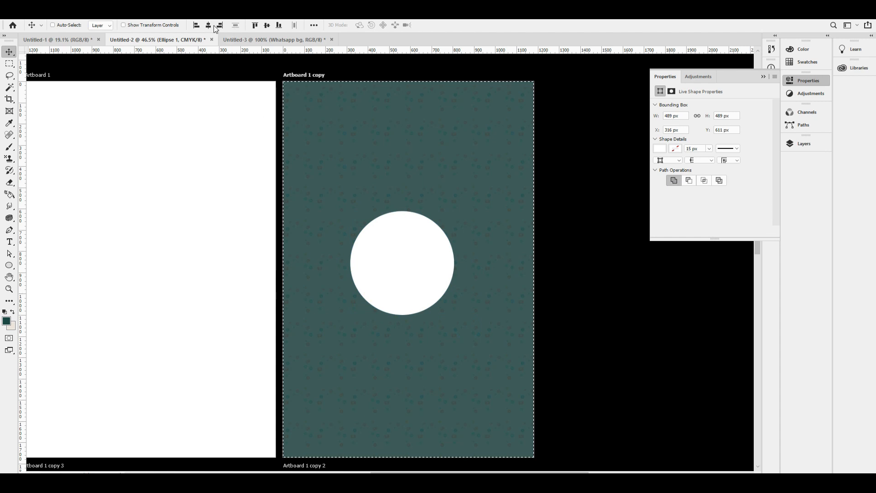
pyautogui.click(208, 25)
pyautogui.click(267, 25)
pyautogui.hotkey('ctrl', 'd')
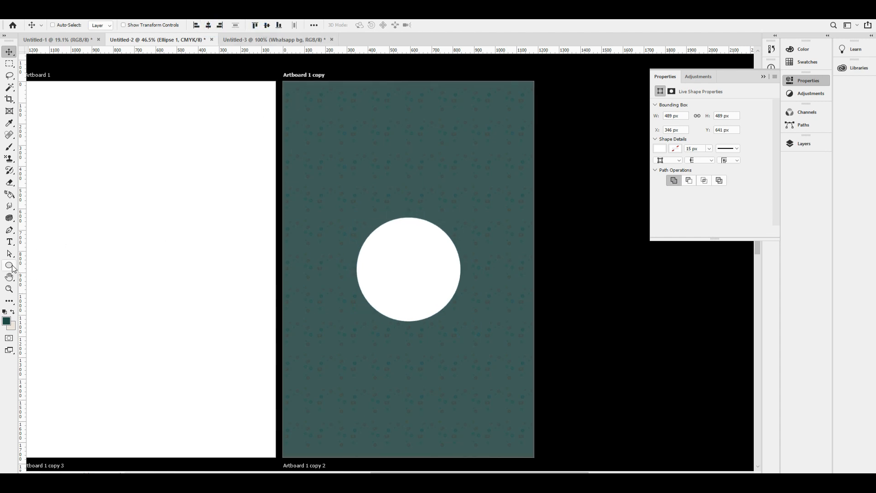
# Draw a three-sided polygon with the Polygon tool on a new layer near the upper edge of Artboard 1 copy.
pyautogui.click(11, 266)
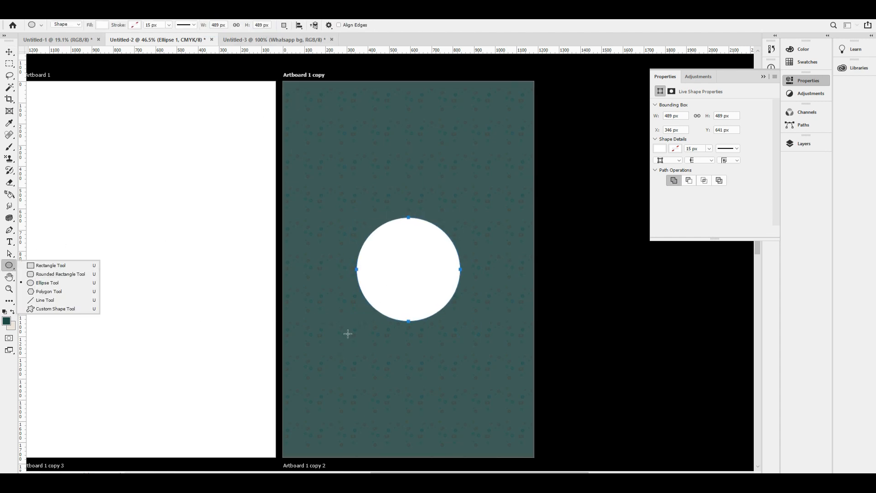
pyautogui.click(53, 309)
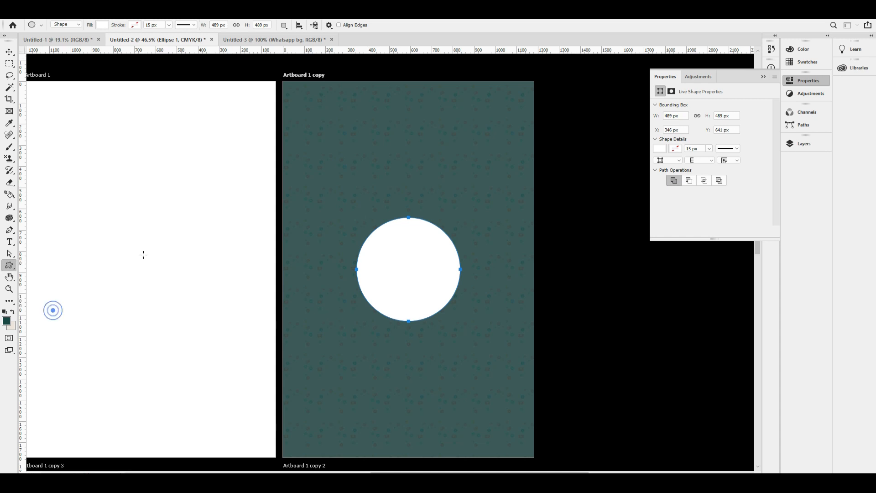
pyautogui.click(14, 268)
pyautogui.click(59, 295)
pyautogui.click(366, 27)
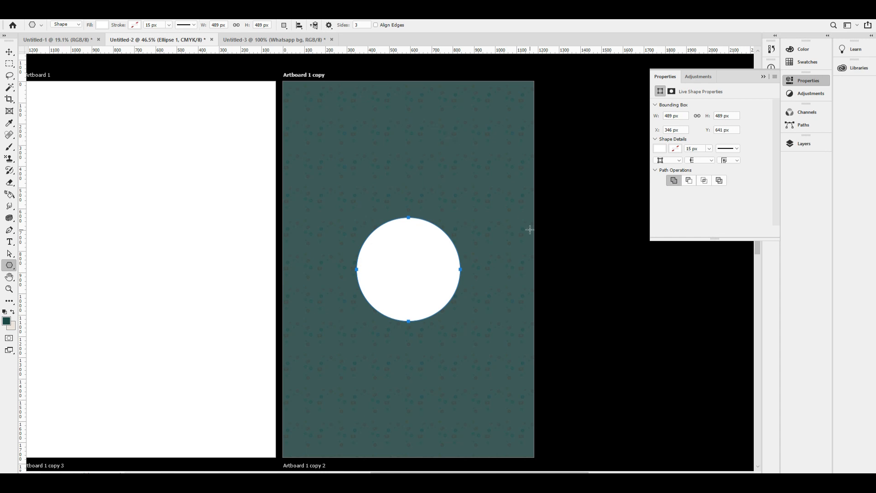
pyautogui.hotkey('ctrl', 'shift', 'n')
pyautogui.press('Return')
pyautogui.moveTo(319, 148); pyautogui.dragTo(272, 206)
# Transform and move the triangle to the circle's lower-left edge so that it forms a speech-bubble tail.
pyautogui.click(9, 53)
pyautogui.hotkey('ctrl', 't')
pyautogui.moveTo(304, 163); pyautogui.dragTo(363, 335)
pyautogui.moveTo(398, 363); pyautogui.dragTo(319, 397)
pyautogui.press('Return')
pyautogui.hotkey('ctrl', 't')
pyautogui.press('Return')
pyautogui.moveTo(363, 331); pyautogui.dragTo(349, 344)
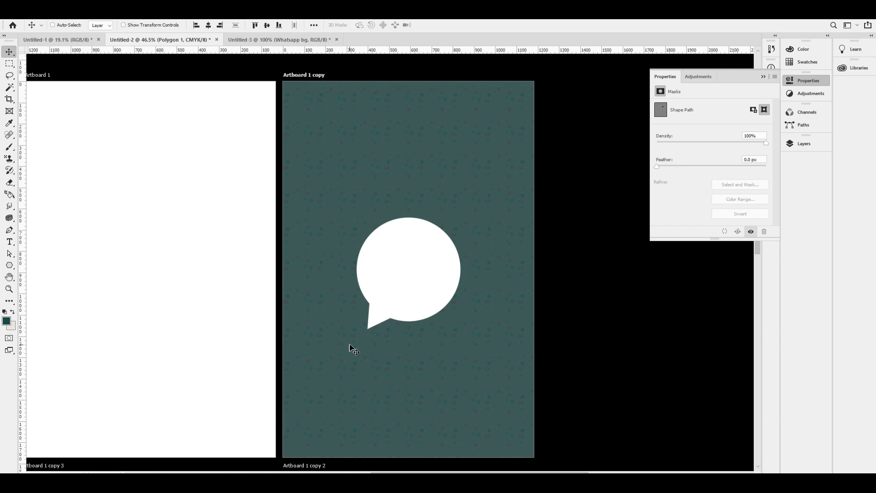
# Select the circle and triangle layers together and group them.
pyautogui.press('F7')
pyautogui.rightClick(407, 269)
pyautogui.click(425, 274)
pyautogui.hotkey('ctrl', '0')
pyautogui.moveTo(423, 263); pyautogui.dragTo(428, 252)
pyautogui.hotkey('ctrl', 'z')
pyautogui.rightClick(416, 258)
pyautogui.click(441, 270)
pyautogui.rightClick(357, 318)
pyautogui.keyDown('shift'); pyautogui.click(388, 331); pyautogui.keyUp('shift')
pyautogui.hotkey('ctrl', 'g')
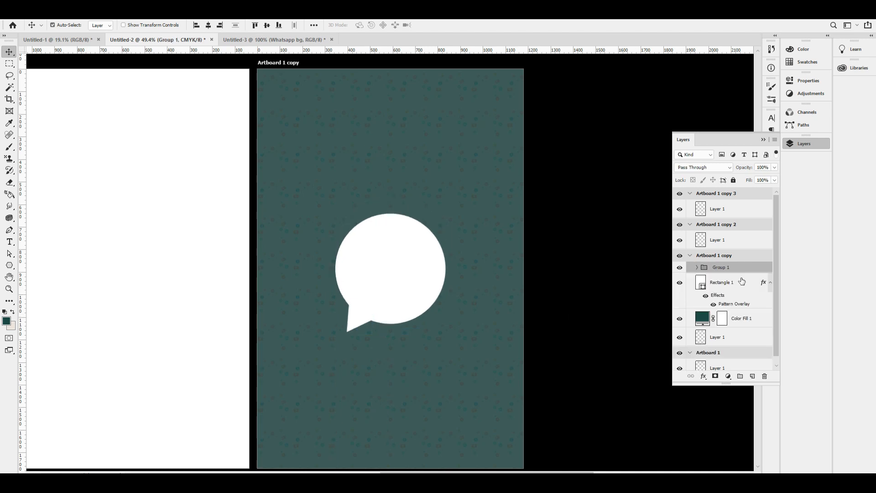
# Centre the speech-bubble group horizontally and vertically on Artboard 1 copy.
pyautogui.scroll(-3, 381, 269)
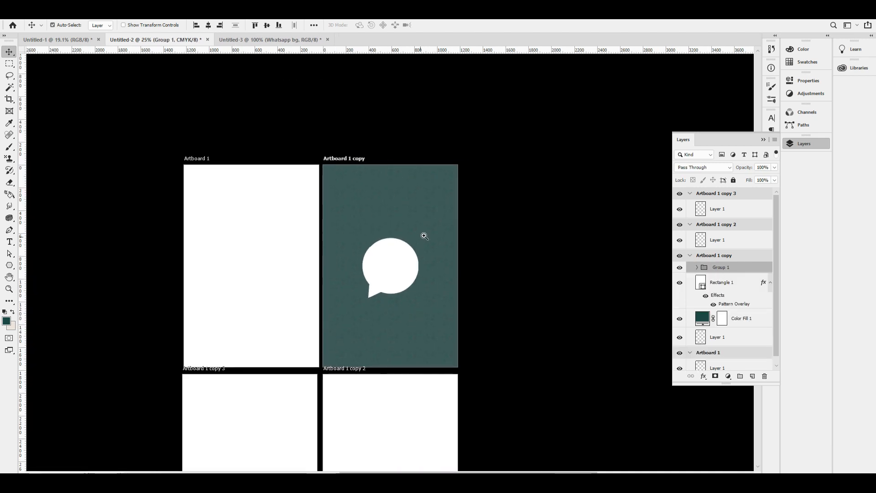
pyautogui.click(209, 25)
pyautogui.click(267, 25)
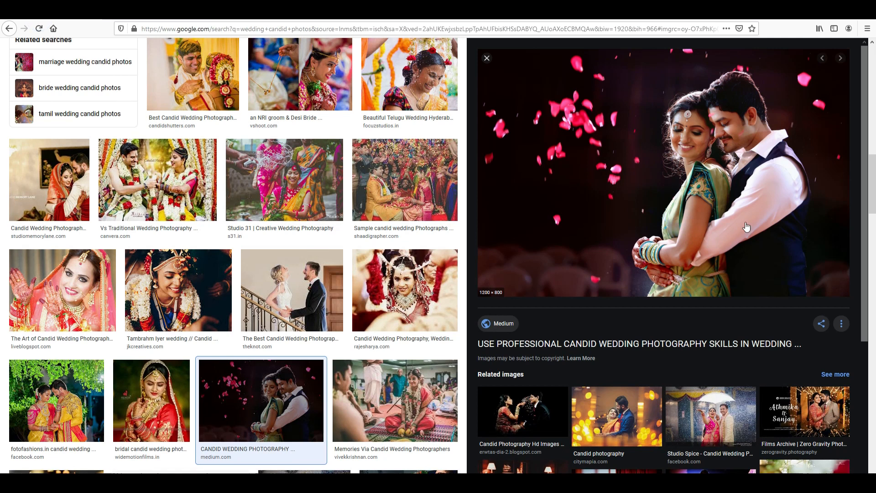
# Copy the photo of the embracing couple with pink petals from the browser's image search, and return to Photoshop.
pyautogui.scroll(2, 711, 147)
pyautogui.rightClick(711, 147)
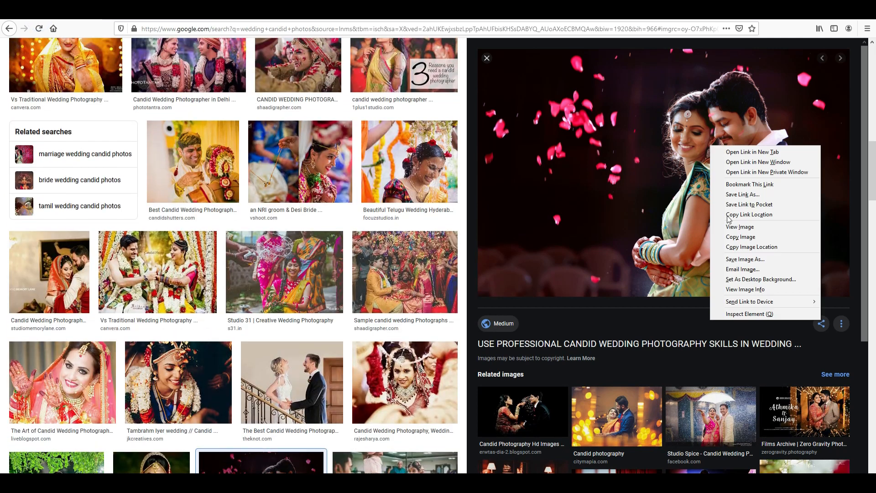
pyautogui.click(758, 247)
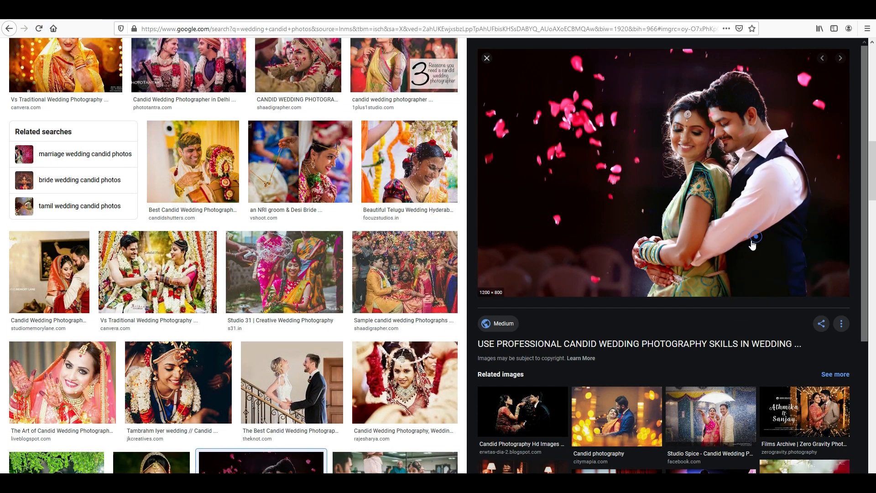
pyautogui.hotkey('alt', 'Tab')
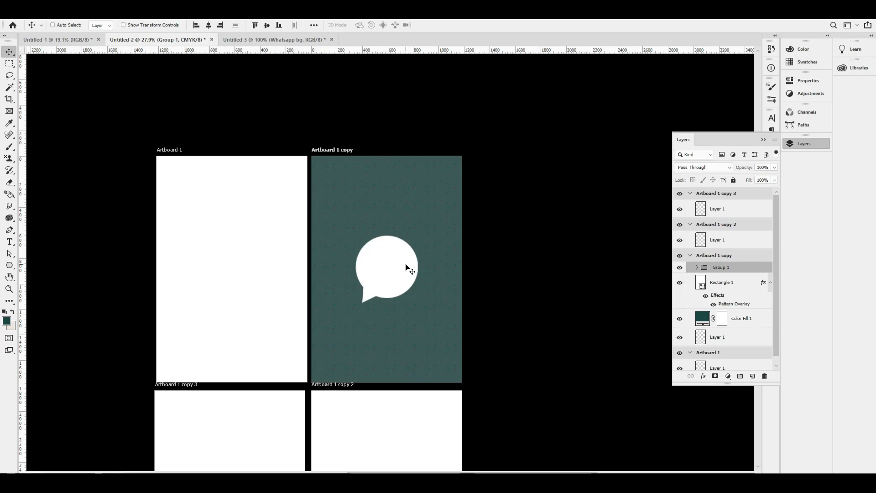
# Select the speech-bubble group and paste the copied couple photo as a new layer on Artboard 1 copy.
pyautogui.click(402, 259)
pyautogui.hotkey('ctrl', 'z')
pyautogui.rightClick(388, 261)
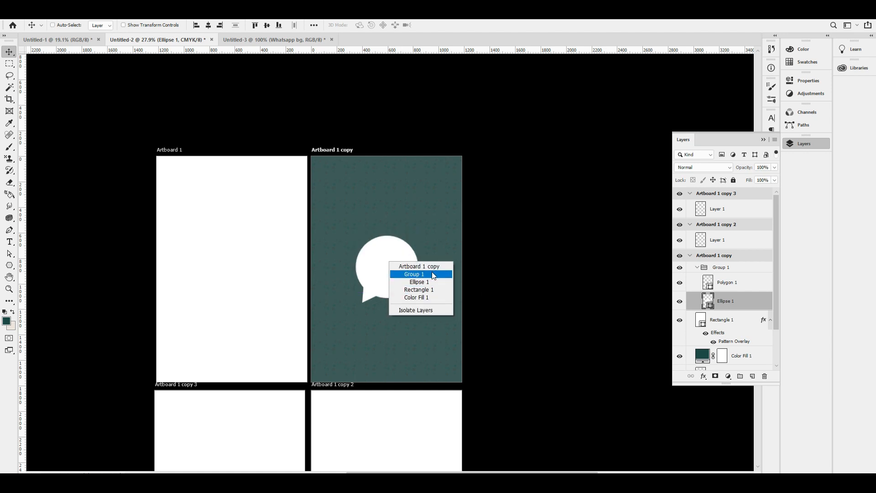
pyautogui.click(430, 271)
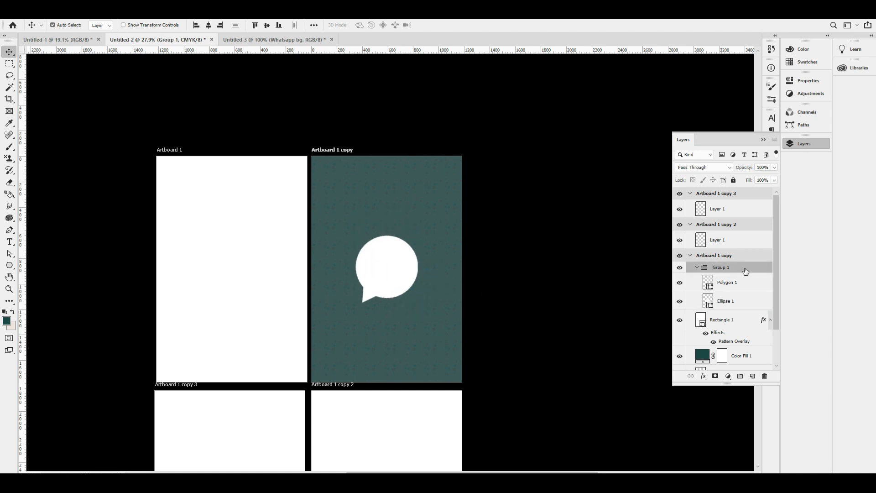
pyautogui.hotkey('ctrl', 'shift', 'alt', 'n')
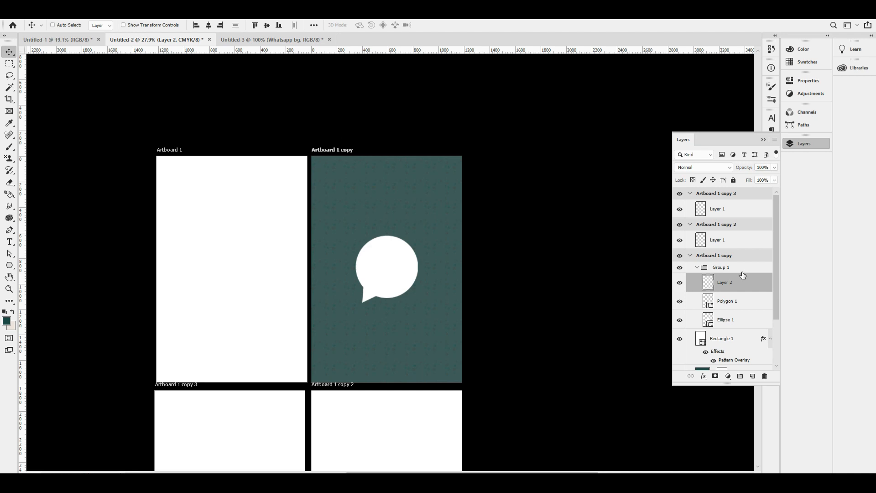
pyautogui.hotkey('ctrl', 'z')
pyautogui.click(736, 281)
pyautogui.click(731, 268)
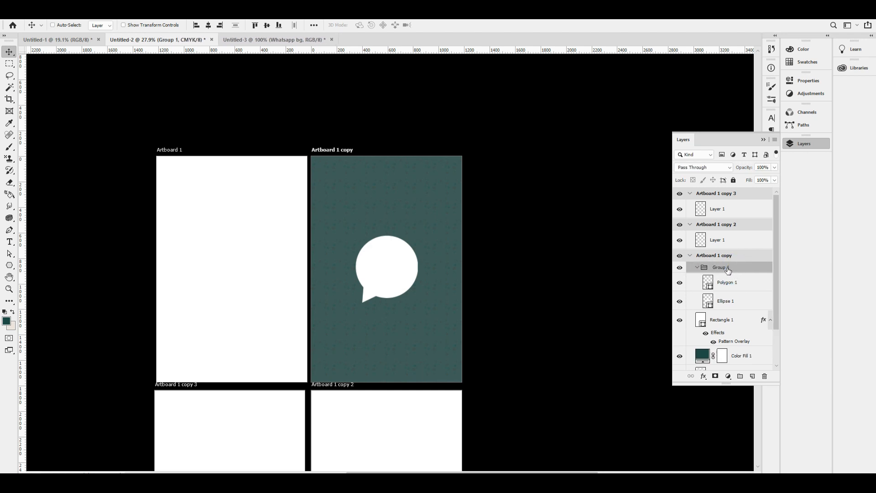
pyautogui.hotkey('ctrl', 'v')
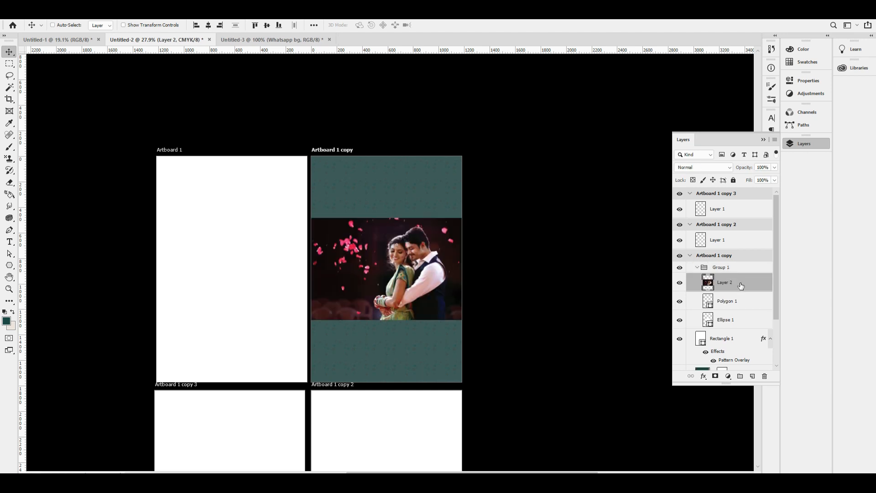
# Move the photo layer out of the speech-bubble group to just above it and clip it to the group.
pyautogui.hotkey('ctrl', 'z')
pyautogui.hotkey('ctrl', 'shift', 'z')
pyautogui.moveTo(733, 279)
pyautogui.mouseDown()
pyautogui.moveTo(732, 268)
pyautogui.moveTo(722, 272)
pyautogui.mouseUp()
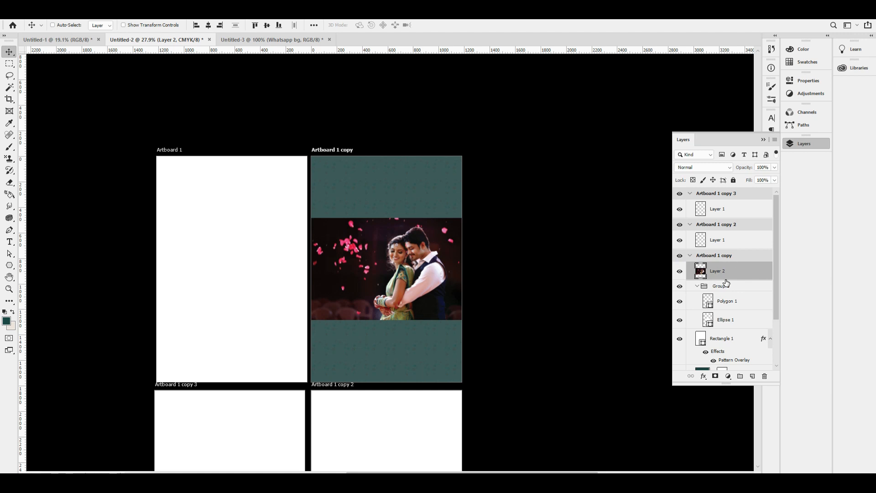
pyautogui.keyDown('alt'); pyautogui.click(727, 279); pyautogui.keyUp('alt')
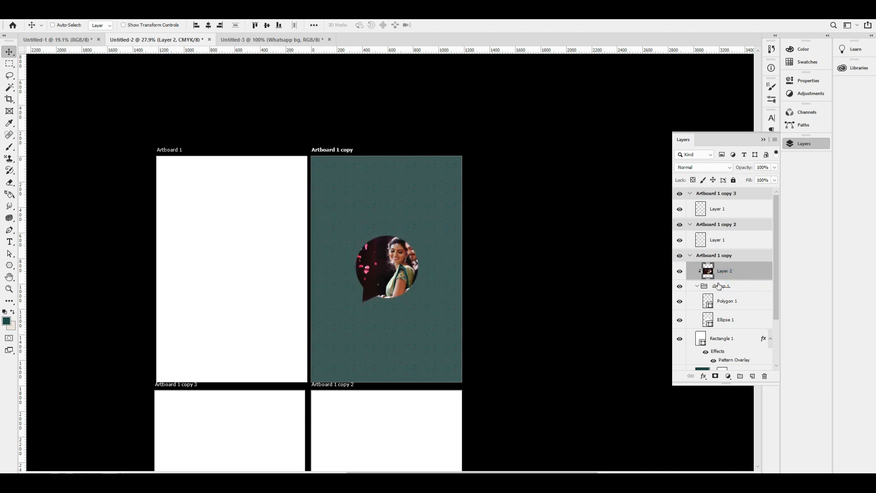
# Scale the clipped photo down to roughly the width of the speech bubble.
pyautogui.hotkey('ctrl', 't')
pyautogui.moveTo(464, 269); pyautogui.dragTo(380, 280)
pyautogui.press('Return')
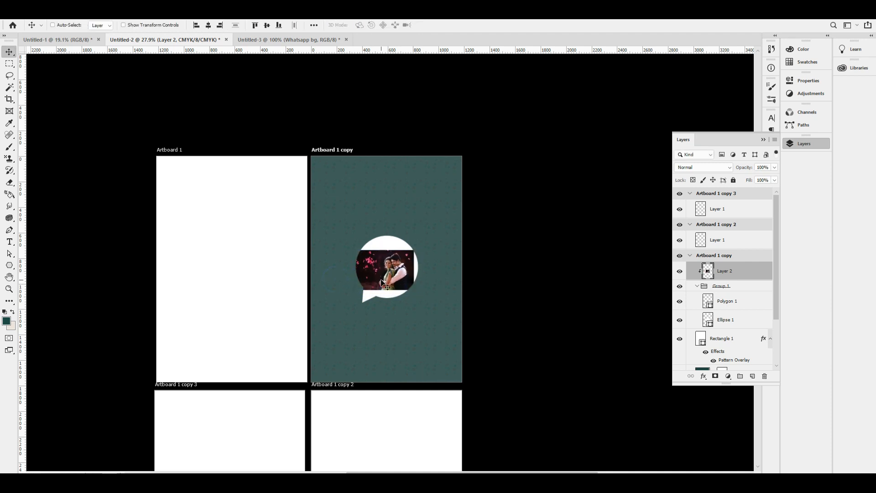
# Enlarge and reposition the clipped photo so the couple fills the whole speech bubble.
pyautogui.hotkey('ctrl', '1')
pyautogui.hotkey('ctrl', 't')
pyautogui.moveTo(446, 264); pyautogui.dragTo(620, 413)
pyautogui.moveTo(512, 300); pyautogui.dragTo(390, 308)
pyautogui.moveTo(502, 272); pyautogui.dragTo(447, 261)
pyautogui.press('Return')
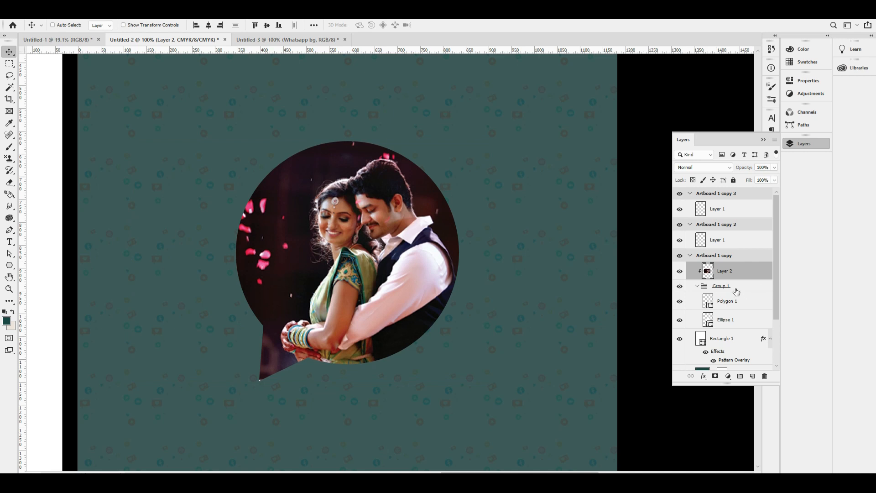
# Add a thick white Stroke positioned inside to the layer style of the speech-bubble group.
pyautogui.rightClick(725, 288)
pyautogui.click(630, 379)
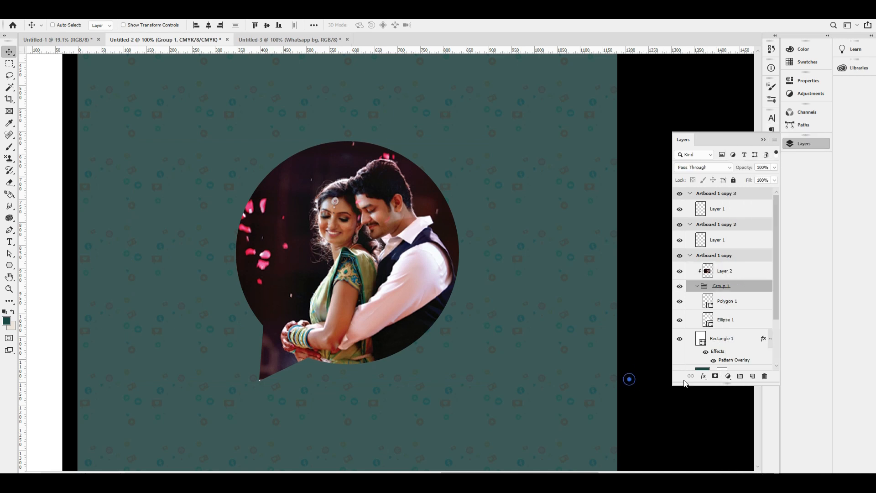
pyautogui.click(704, 376)
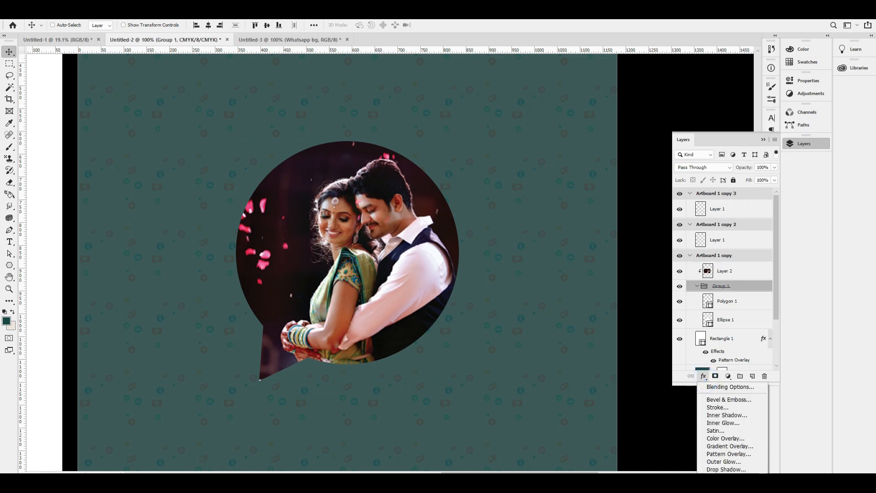
pyautogui.click(733, 438)
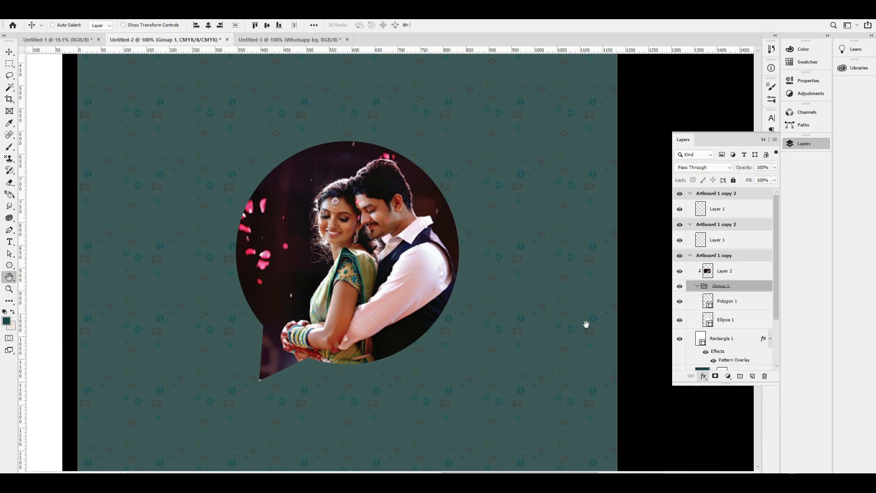
pyautogui.click(512, 212)
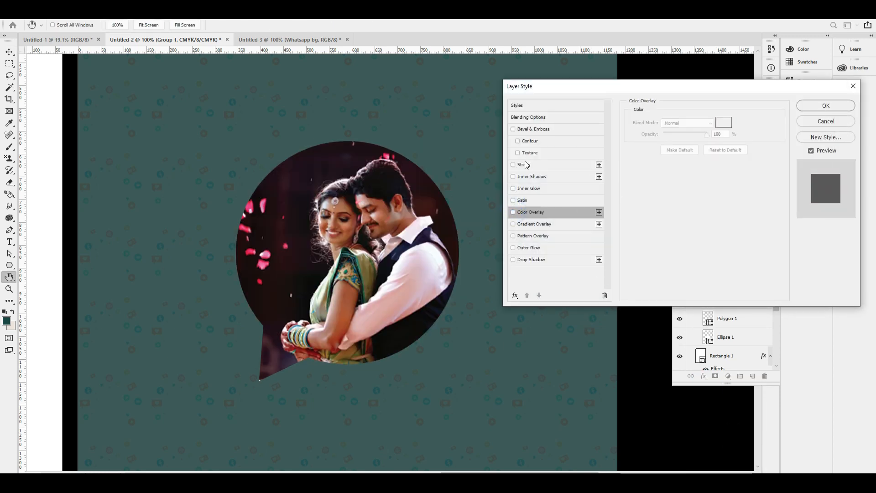
pyautogui.click(523, 165)
pyautogui.write('20')
pyautogui.press('Tab')
pyautogui.hotkey('shift', 'Tab')
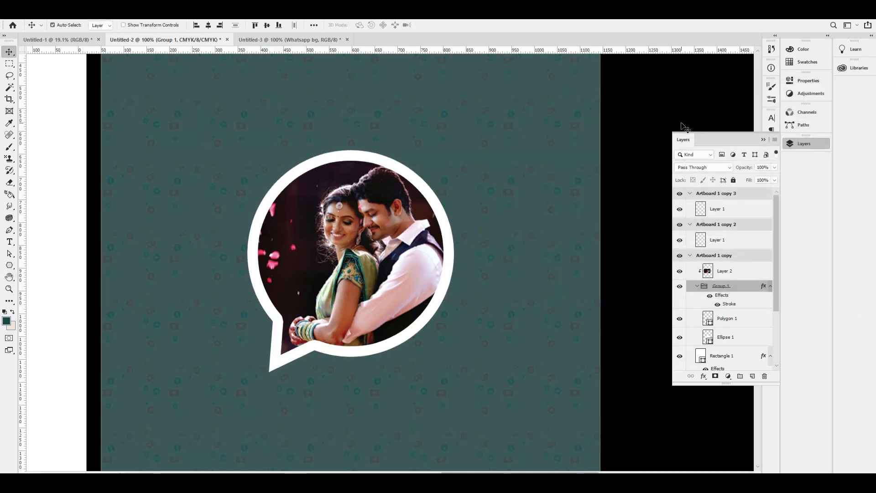
# Centre the speech bubble's circle layer, Ellipse 1, horizontally and vertically on Artboard 1 copy.
pyautogui.hotkey('ctrl', '-')
pyautogui.moveTo(413, 261); pyautogui.dragTo(402, 260)
pyautogui.click(209, 25)
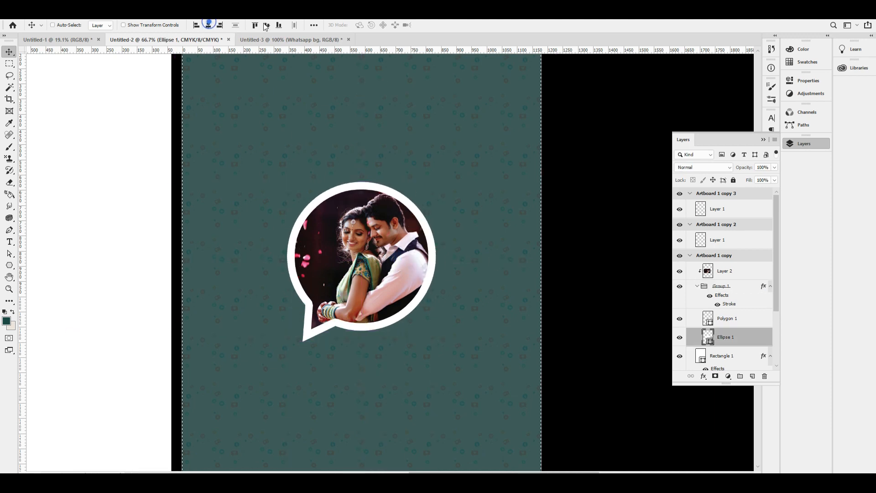
pyautogui.click(268, 26)
pyautogui.rightClick(377, 240)
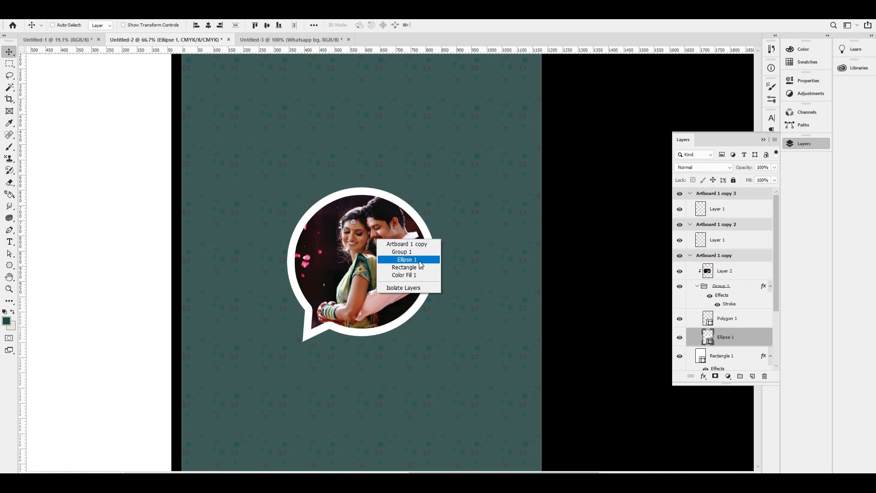
pyautogui.click(419, 246)
pyautogui.hotkey('ctrl', '0')
pyautogui.rightClick(386, 243)
pyautogui.click(423, 263)
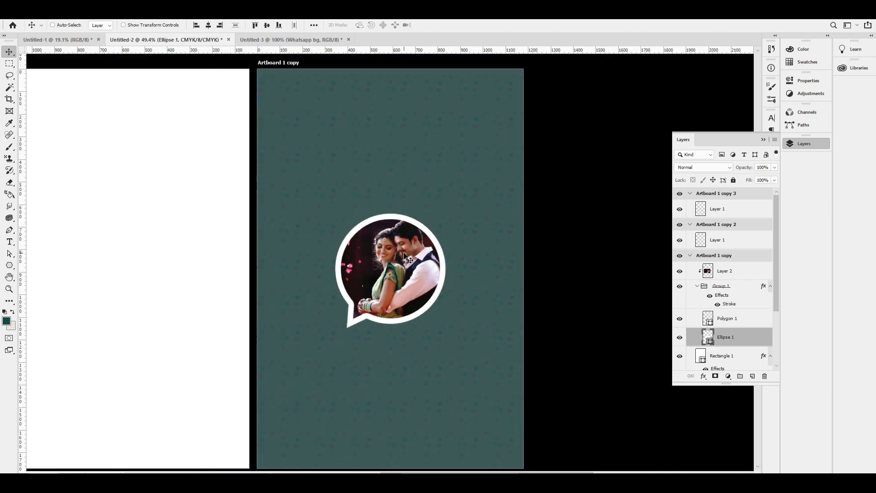
pyautogui.rightClick(405, 254)
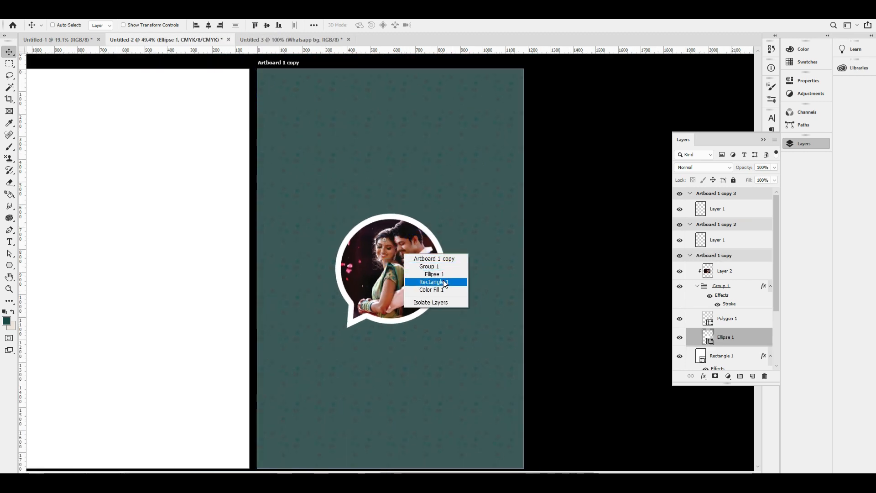
pyautogui.click(442, 280)
# Nudge the clipped couple photo left and down inside the speech bubble.
pyautogui.click(742, 259)
pyautogui.hotkey('shift', 'Left')
pyautogui.hotkey('shift', 'Left')
pyautogui.hotkey('shift', 'Down')
pyautogui.hotkey('shift', 'Down')
pyautogui.hotkey('shift', 'Down')
pyautogui.hotkey('shift', 'Down')
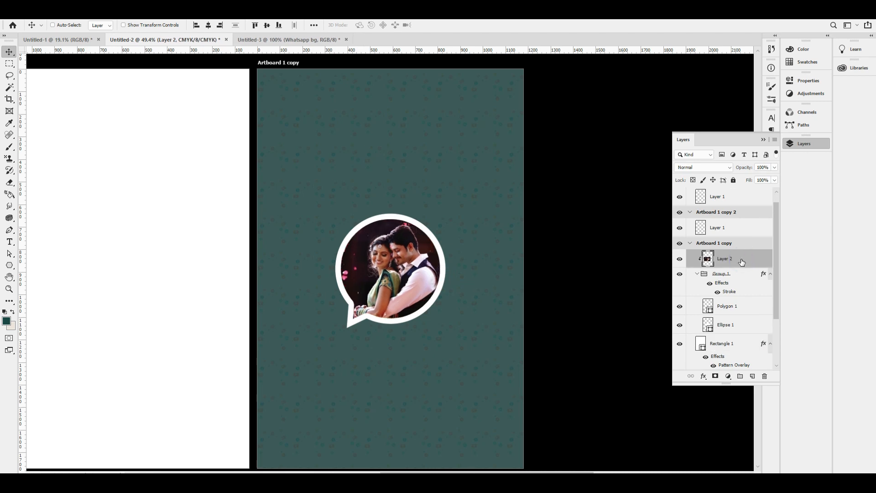
pyautogui.press('Up')
pyautogui.press('Up')
pyautogui.press('Up')
pyautogui.press('Up')
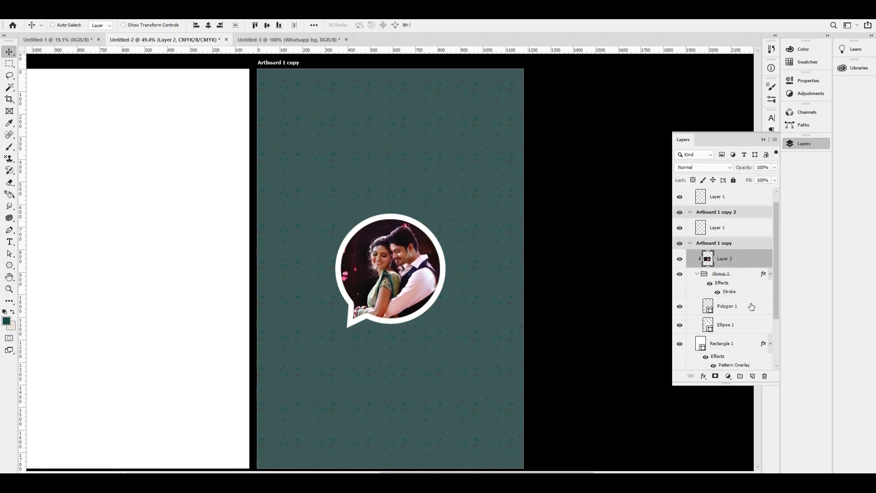
# Add a slightly strengthened black Drop Shadow to the speech-bubble group with a 90° angle, 29 px distance and 79 px size.
pyautogui.click(732, 274)
pyautogui.doubleClick(729, 292)
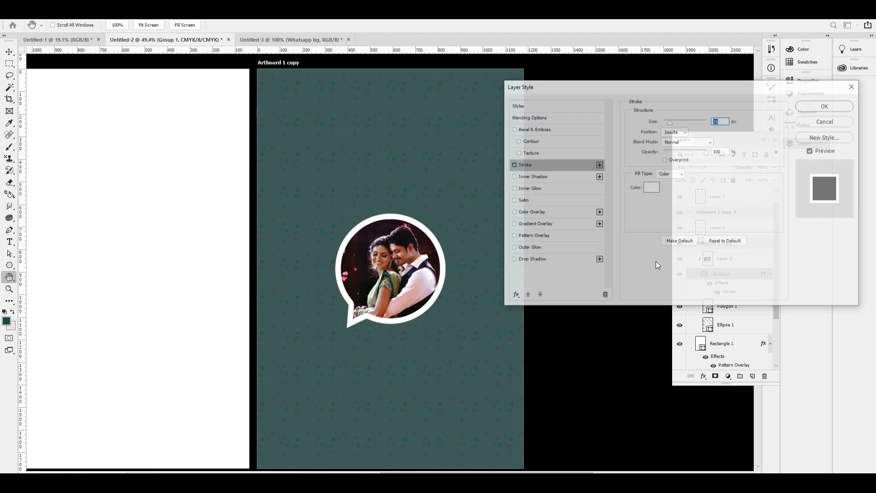
pyautogui.click(529, 260)
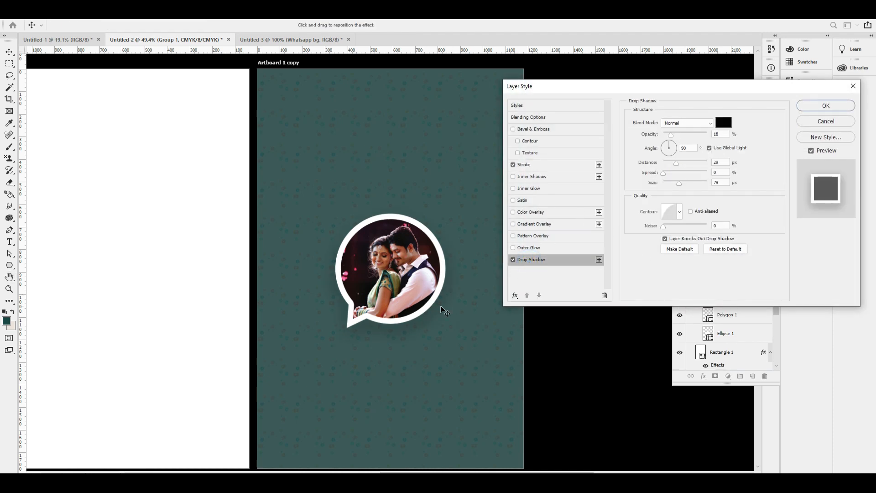
pyautogui.moveTo(680, 138); pyautogui.dragTo(672, 137)
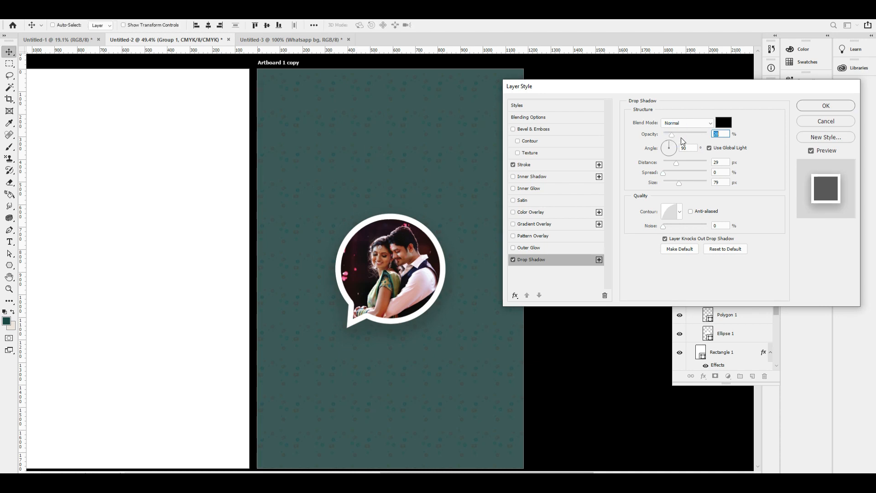
pyautogui.press('Return')
# Hide the Rectangle 1 pattern layer behind the speech bubble on Artboard 1 copy.
pyautogui.rightClick(452, 146)
pyautogui.click(493, 157)
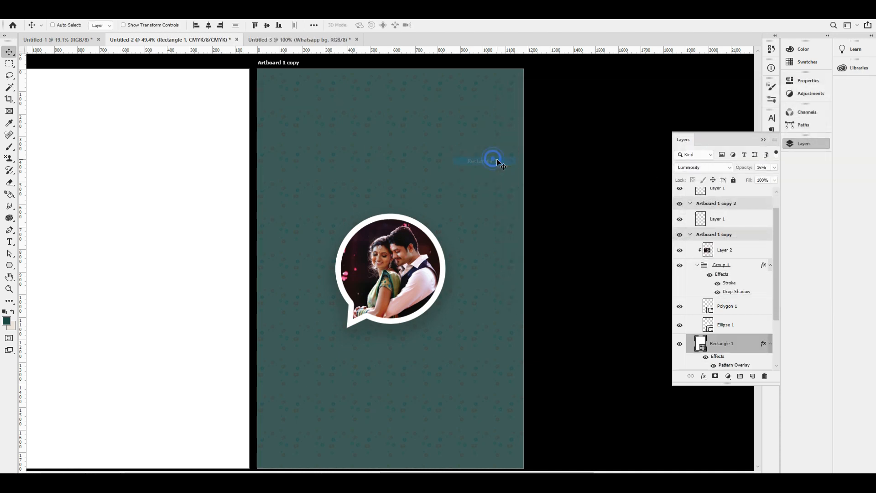
pyautogui.click(679, 343)
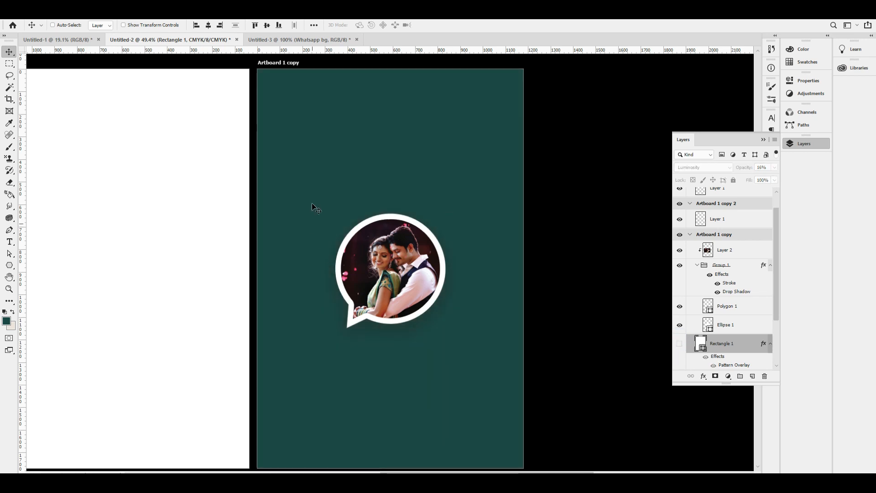
# Copy the middle yellow Wedding Invitation script text from Untitled-1 into Artboard 1 copy of Untitled-2.
pyautogui.scroll(-2, 508, 326)
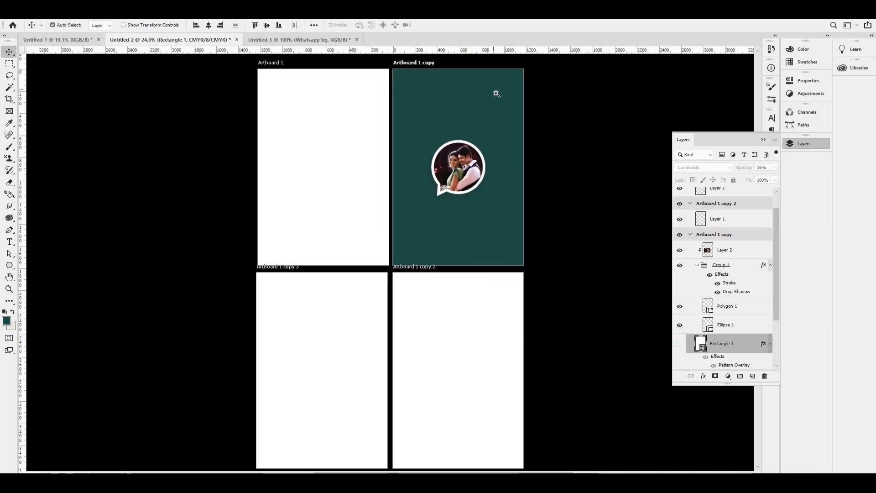
pyautogui.scroll(1, 495, 92)
pyautogui.click(57, 39)
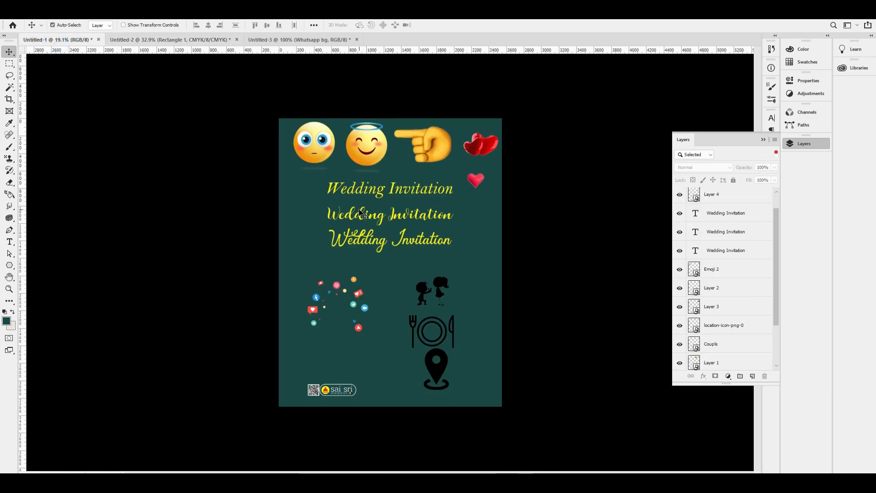
pyautogui.moveTo(414, 242); pyautogui.dragTo(406, 257)
pyautogui.moveTo(400, 219); pyautogui.dragTo(386, 242)
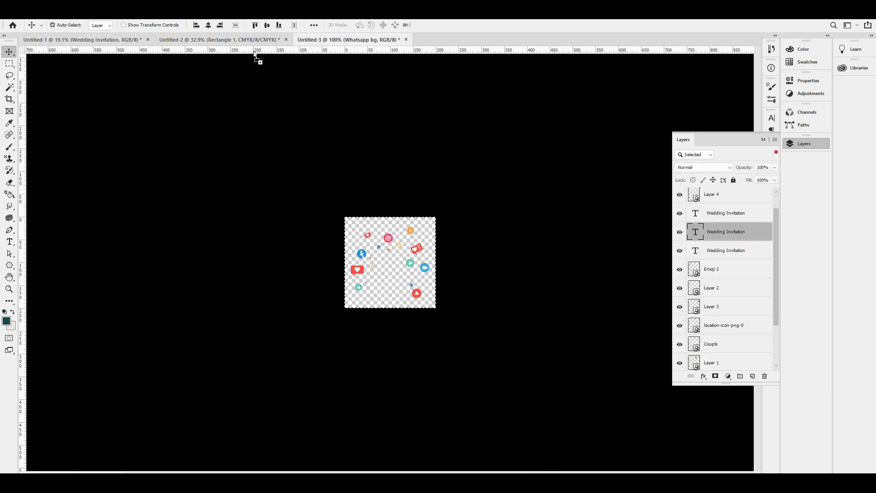
pyautogui.moveTo(255, 40); pyautogui.dragTo(382, 182)
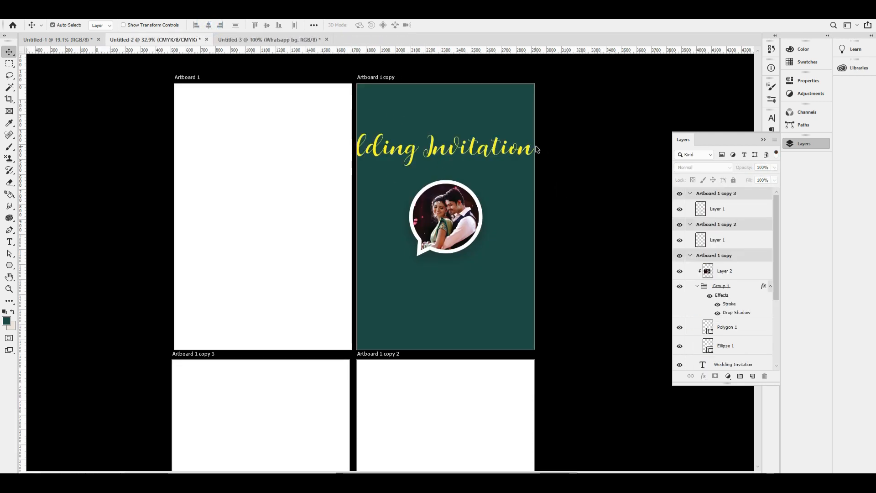
# Scale the Wedding Invitation title down to fit above the speech bubble and centre it horizontally on Artboard 1 copy.
pyautogui.keyDown('ctrl'); pyautogui.click(517, 155); pyautogui.keyUp('ctrl')
pyautogui.hotkey('ctrl', 't')
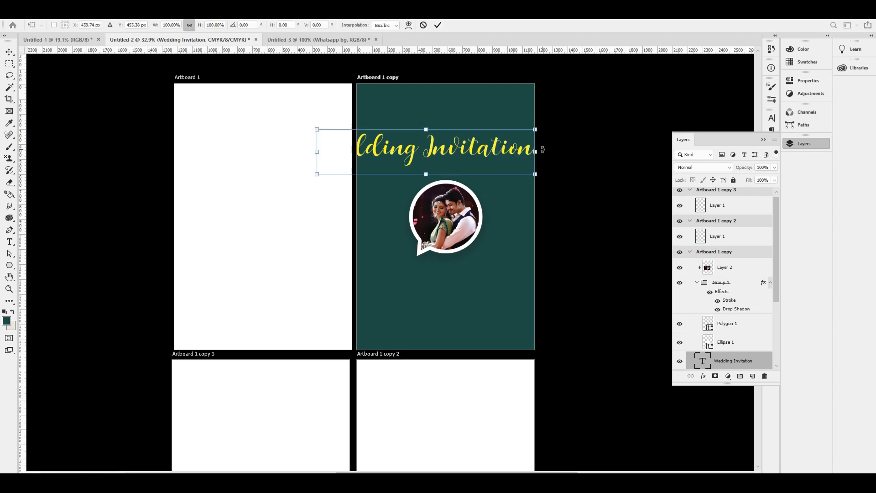
pyautogui.moveTo(535, 152); pyautogui.dragTo(431, 153)
pyautogui.moveTo(399, 147); pyautogui.dragTo(554, 159)
pyautogui.press('Return')
pyautogui.hotkey('ctrl', 'a')
pyautogui.click(209, 26)
pyautogui.hotkey('ctrl', 'd')
pyautogui.hotkey('ctrl', '-')
pyautogui.hotkey('ctrl', '-')
pyautogui.moveTo(411, 261); pyautogui.dragTo(419, 222)
pyautogui.click(208, 26)
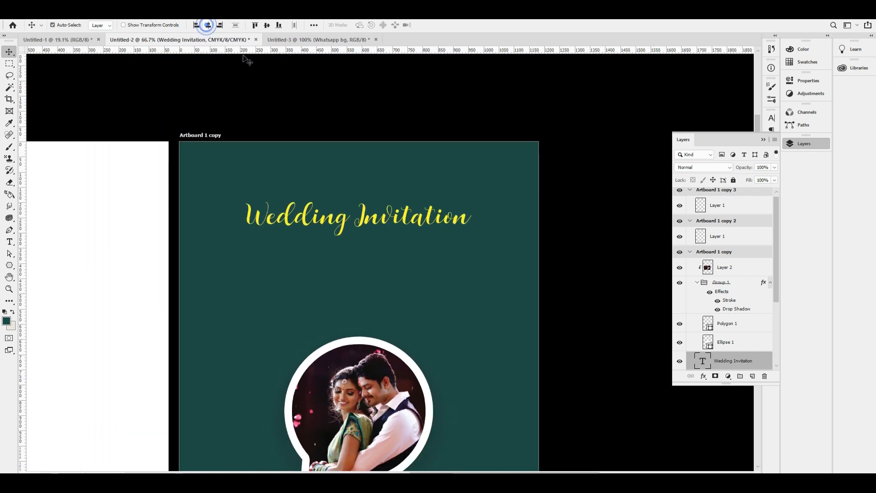
# Nudge the Wedding Invitation title down towards the speech bubble.
pyautogui.hotkey('shift', 'Down')
pyautogui.hotkey('shift', 'Down')
pyautogui.hotkey('shift', 'Down')
pyautogui.hotkey('shift', 'Down')
pyautogui.hotkey('shift', 'Down')
pyautogui.hotkey('shift', 'Down')
pyautogui.hotkey('shift', 'Down')
pyautogui.hotkey('shift', 'Down')
pyautogui.hotkey('shift', 'Down')
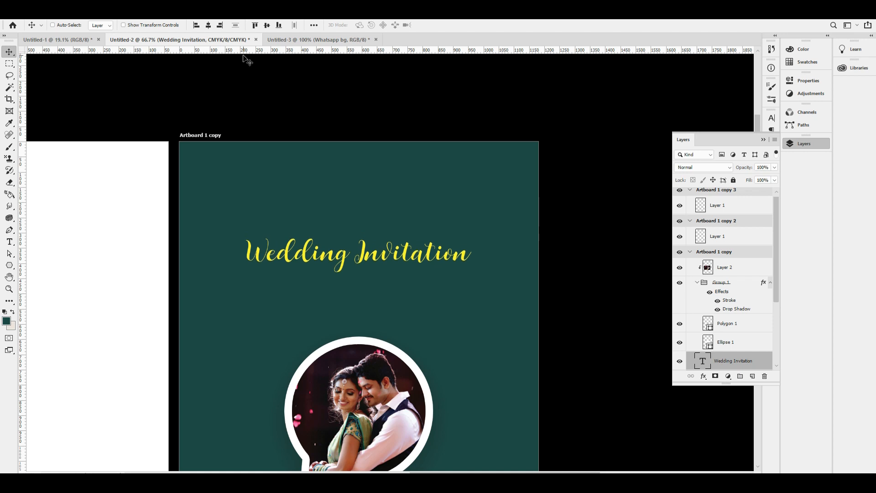
# Close the Untitled-3 pattern document without saving its changes.
pyautogui.click(325, 39)
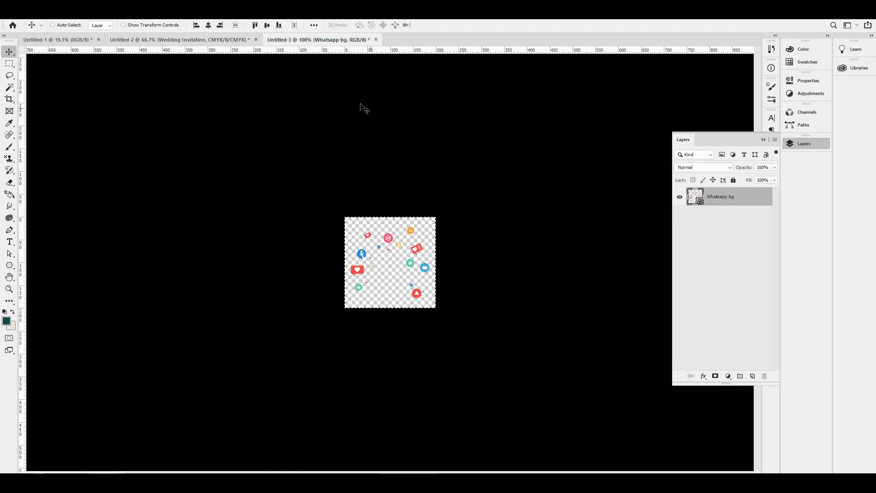
pyautogui.click(378, 39)
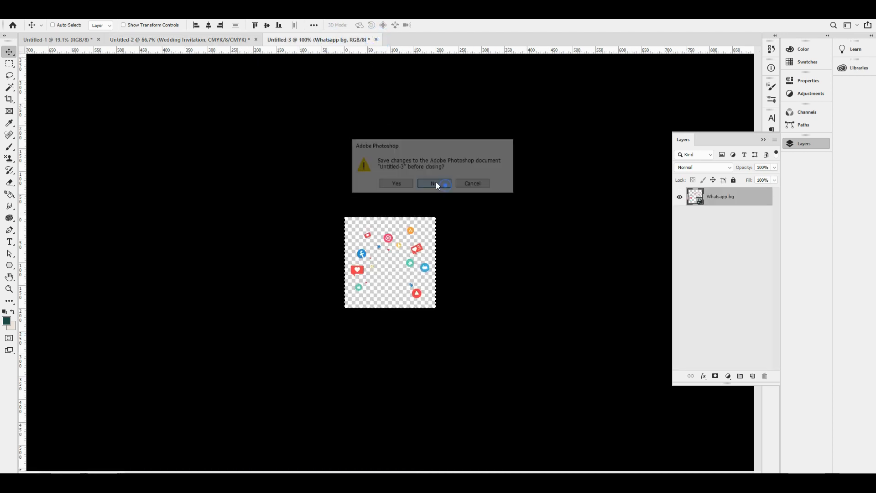
pyautogui.click(436, 183)
# Enlarge the Wedding Invitation title to about 108%, recentre it horizontally and nudge it slightly down.
pyautogui.scroll(-3, 425, 248)
pyautogui.scroll(1, 452, 211)
pyautogui.moveTo(411, 189); pyautogui.dragTo(402, 172)
pyautogui.hotkey('ctrl', 't')
pyautogui.moveTo(490, 190); pyautogui.dragTo(507, 189)
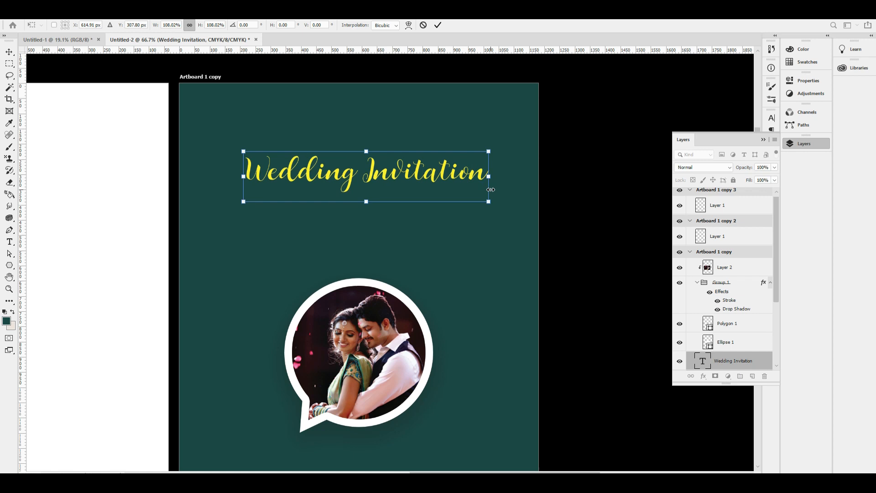
pyautogui.press('Return')
pyautogui.click(208, 26)
pyautogui.hotkey('shift', 'Down')
pyautogui.hotkey('shift', 'Down')
pyautogui.hotkey('shift', 'Down')
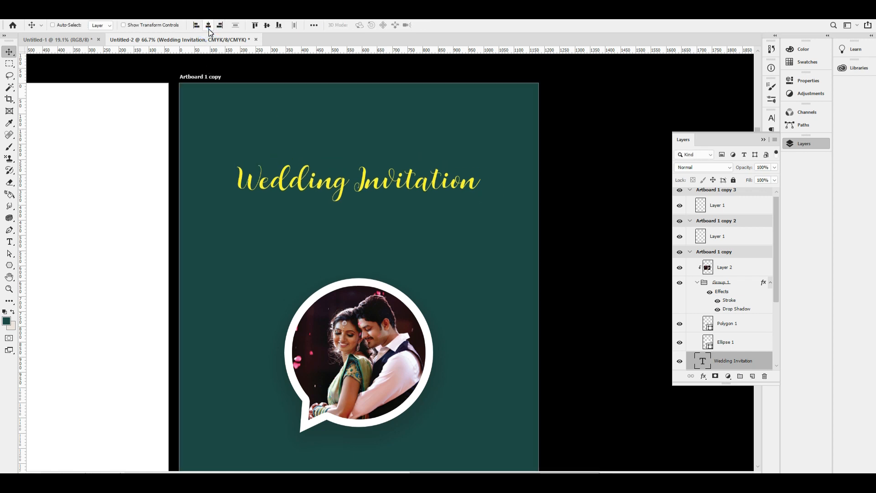
# Duplicate the title below the speech bubble and replace its text with the couple's first names joined by a plus sign.
pyautogui.scroll(-3, 283, 73)
pyautogui.hotkey('ctrl', '-')
pyautogui.hotkey('ctrl', '-')
pyautogui.moveTo(431, 143); pyautogui.dragTo(432, 289)
pyautogui.hotkey('ctrl', '+')
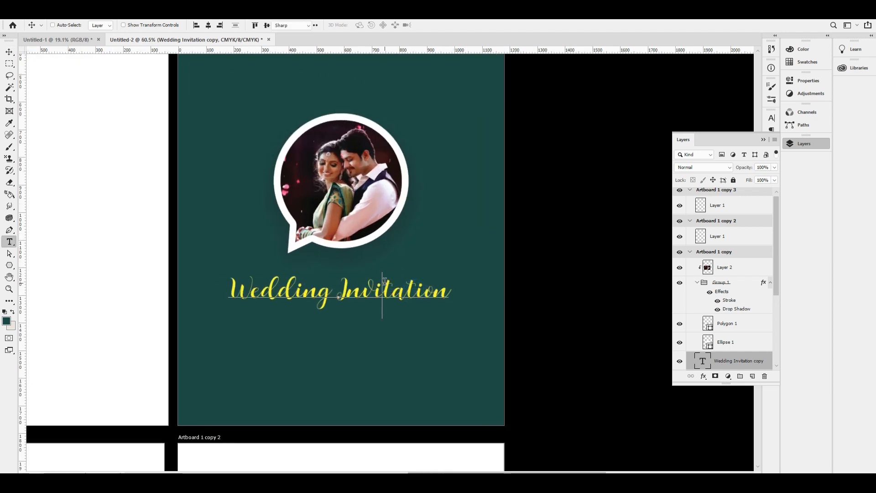
pyautogui.doubleClick(441, 297)
pyautogui.press('BackSpace')
pyautogui.write('Madhu +')
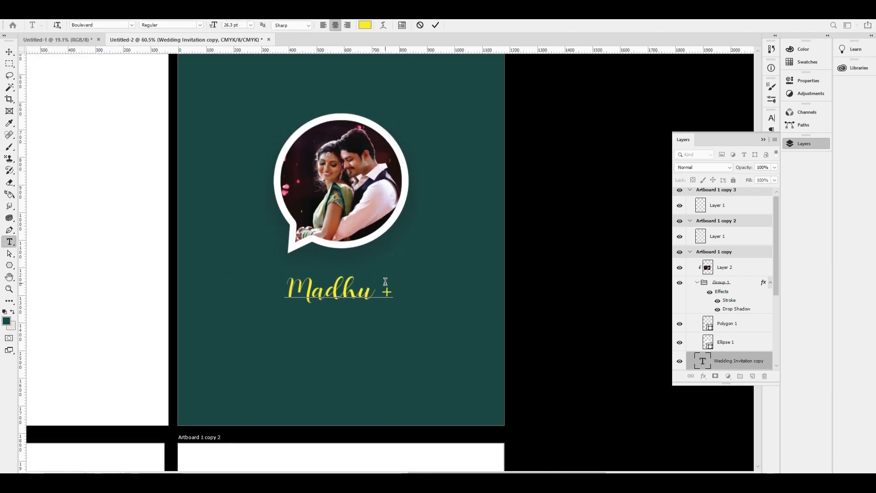
pyautogui.write(' Jayashankar')
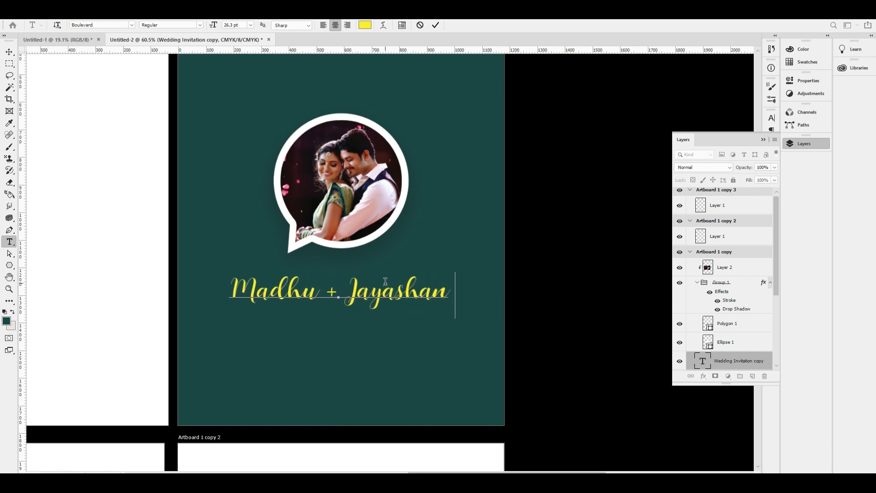
# Reduce the couple's names line to a font size of 19.88 pt.
pyautogui.hotkey('ctrl', 'a')
pyautogui.hotkey('ctrl', 'shift', ',')
pyautogui.hotkey('ctrl', 'shift', ',')
pyautogui.hotkey('ctrl', 'shift', ',')
pyautogui.hotkey('ctrl', 'shift', ',')
pyautogui.hotkey('ctrl', 'shift', ',')
pyautogui.hotkey('ctrl', 'shift', ',')
pyautogui.hotkey('ctrl', 'shift', '.')
pyautogui.hotkey('ctrl', 'shift', '.')
pyautogui.hotkey('ctrl', 'shift', '.')
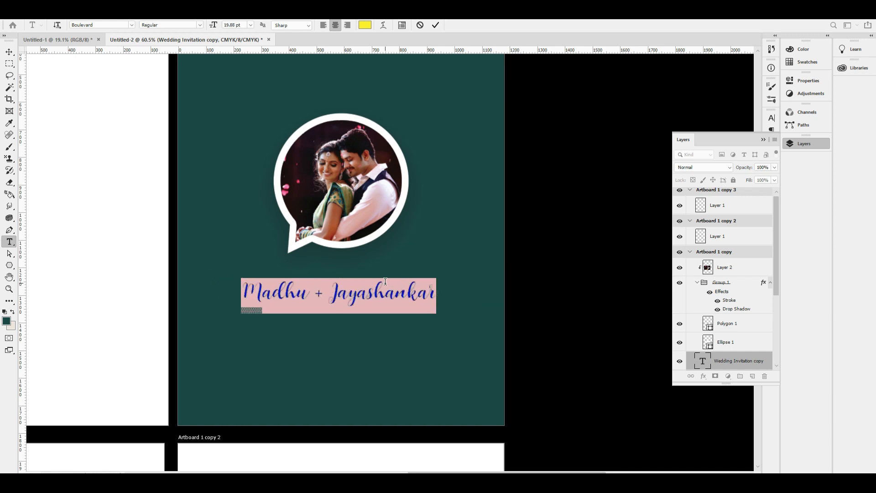
pyautogui.hotkey('ctrl', 'Return')
pyautogui.press('v')
# Centre the couple's names line horizontally on Artboard 1 copy.
pyautogui.hotkey('ctrl', '+')
pyautogui.hotkey('ctrl', '+')
pyautogui.hotkey('ctrl', 'a')
pyautogui.click(209, 26)
# Duplicate the names line beneath itself, replace the copy's text with 18-05-2020 and lower it slightly.
pyautogui.scroll(-3, 372, 325)
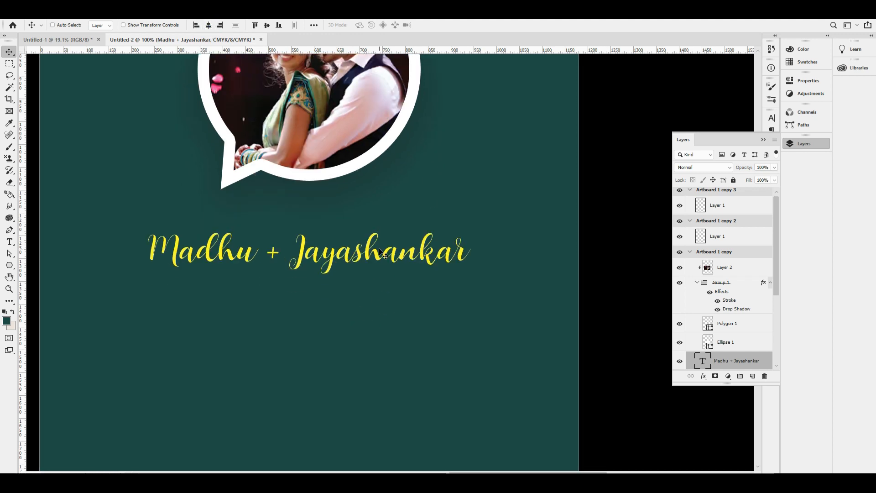
pyautogui.moveTo(383, 254); pyautogui.dragTo(384, 302)
pyautogui.doubleClick(402, 303)
pyautogui.hotkey('ctrl', 'a')
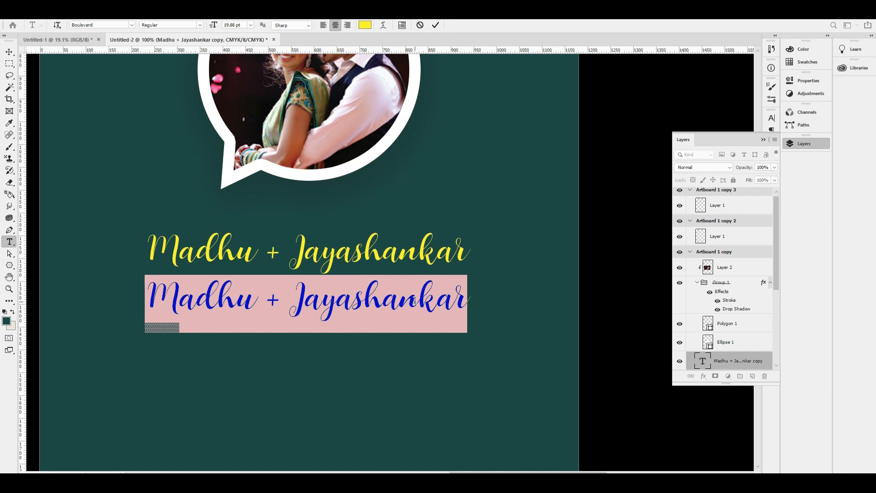
pyautogui.write('18-18')
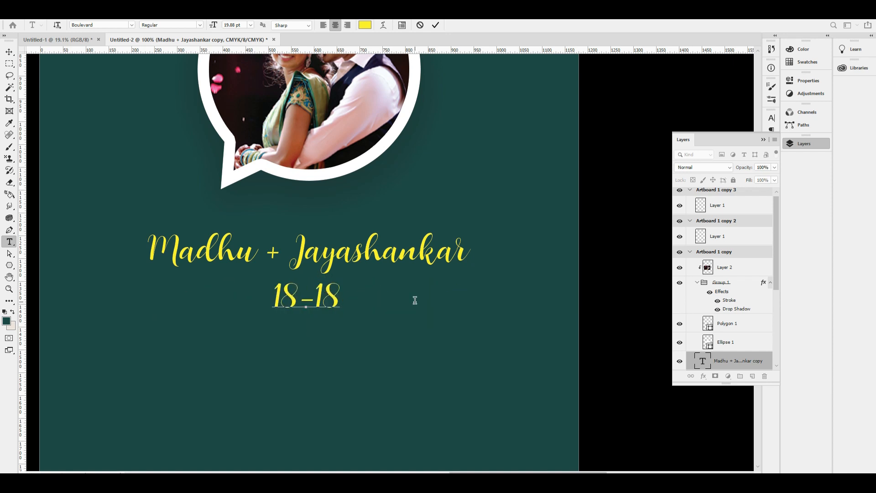
pyautogui.press('BackSpace')
pyautogui.press('BackSpace')
pyautogui.write('05-2020')
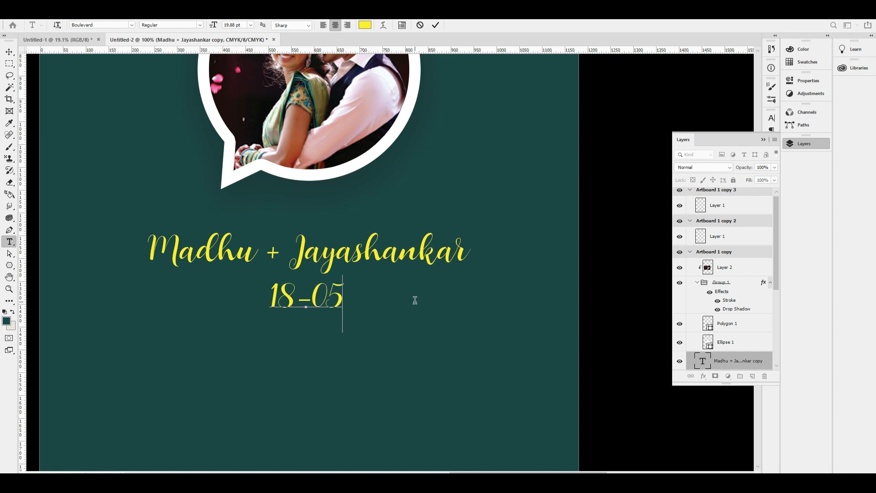
pyautogui.hotkey('ctrl', 'Return')
pyautogui.press('v')
pyautogui.moveTo(332, 308); pyautogui.dragTo(335, 324)
# Change the font of the 18-05-2020 date to Acumin Variable Concept Medium.
pyautogui.press('t')
pyautogui.click(337, 320)
pyautogui.hotkey('ctrl', 'a')
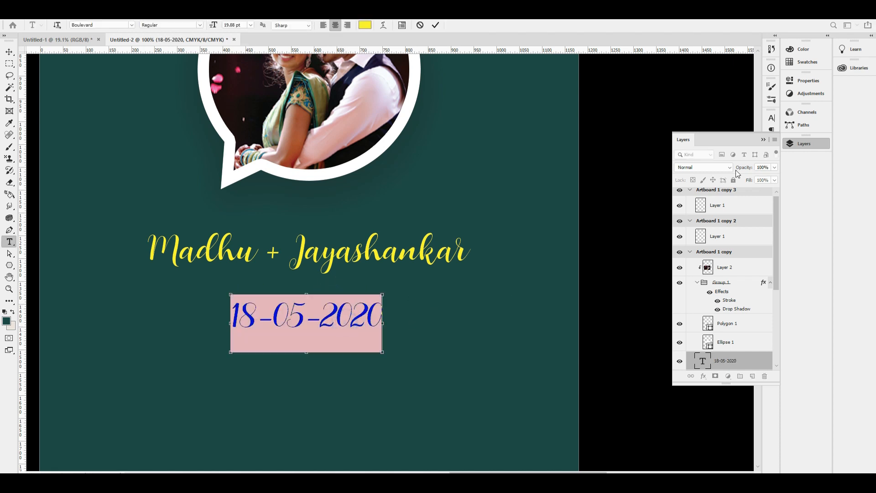
pyautogui.click(771, 118)
pyautogui.click(701, 130)
pyautogui.write('ariable ...')
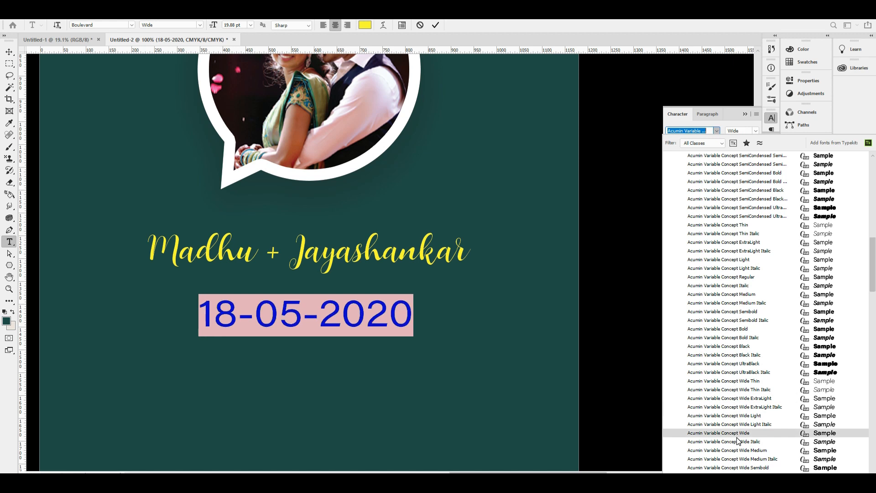
pyautogui.scroll(-2, 723, 427)
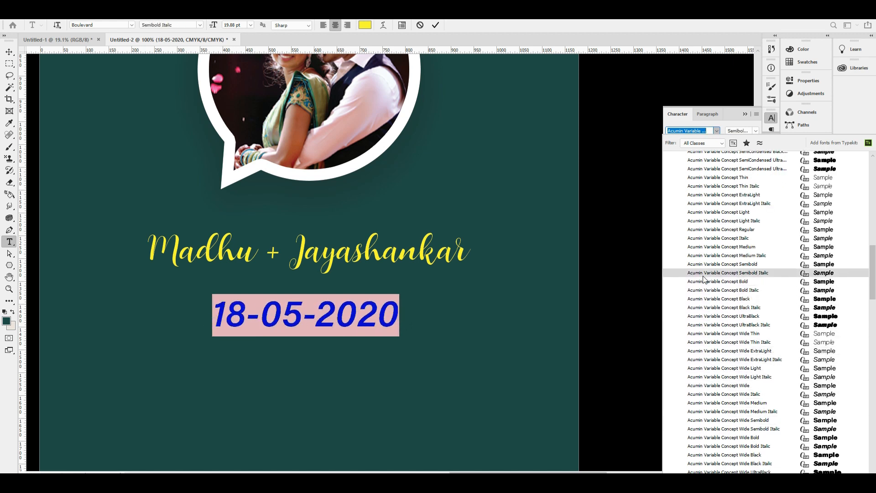
pyautogui.click(707, 246)
pyautogui.hotkey('ctrl', 'Return')
# Replace the date's first hyphen with a space and delete its second hyphen.
pyautogui.click(272, 319)
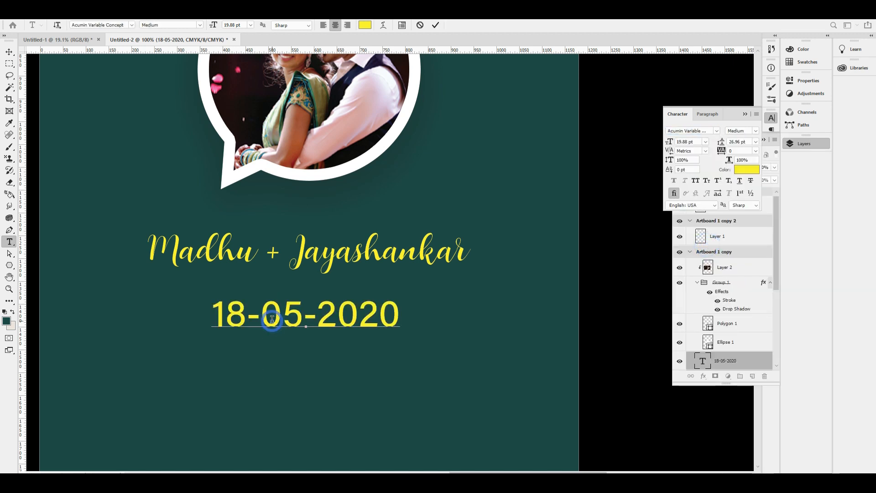
pyautogui.hotkey('shift', 'Left')
pyautogui.hotkey('shift', 'Left')
pyautogui.hotkey('shift', 'Right')
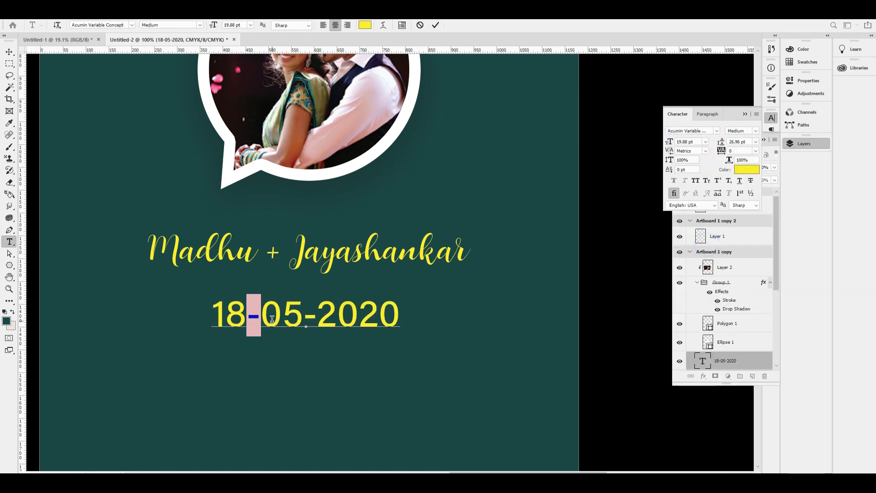
pyautogui.hotkey('shift', 'Right')
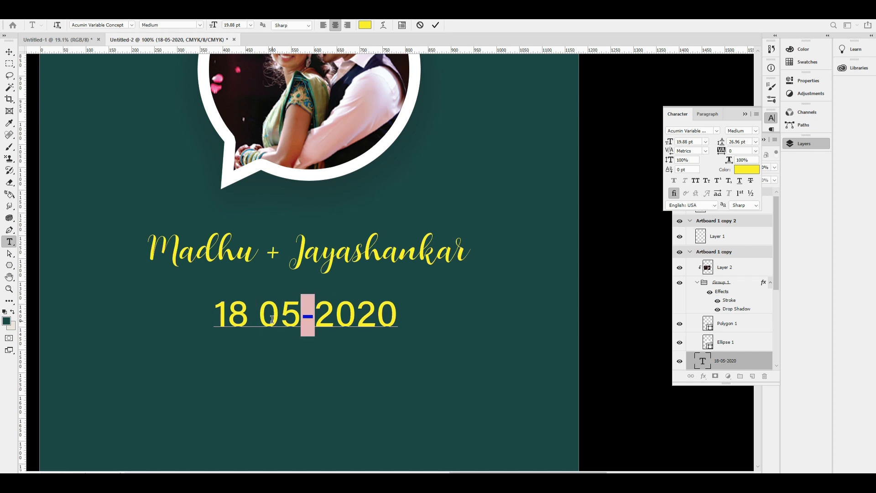
pyautogui.press('BackSpace')
# Enlarge the month digits 05 in the date to 35.93 pt.
pyautogui.hotkey('shift', 'Right')
pyautogui.hotkey('shift', 'Right')
pyautogui.hotkey('ctrl', 'shift', '.')
pyautogui.hotkey('ctrl', 'shift', '.')
pyautogui.hotkey('ctrl', 'shift', '.')
pyautogui.hotkey('ctrl', 'shift', '.')
pyautogui.hotkey('ctrl', 'shift', '.')
pyautogui.hotkey('ctrl', 'shift', '.')
pyautogui.hotkey('ctrl', 'shift', '.')
pyautogui.hotkey('ctrl', 'shift', '.')
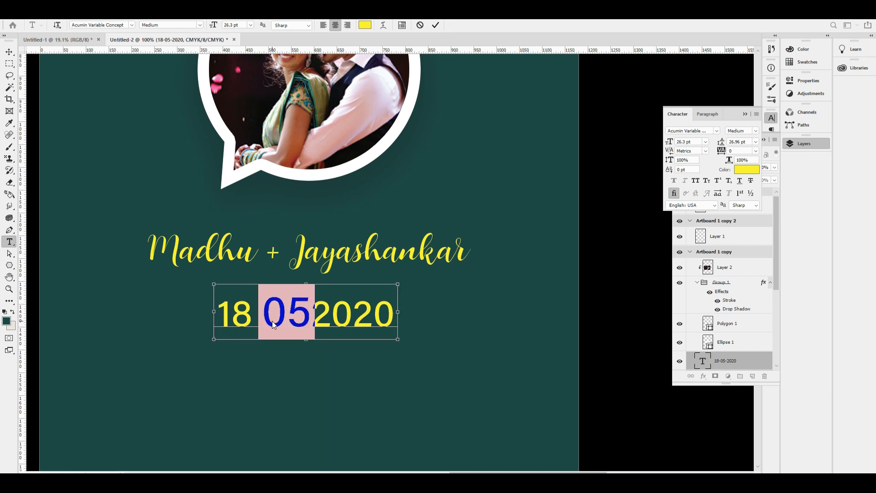
pyautogui.hotkey('ctrl', 'Return')
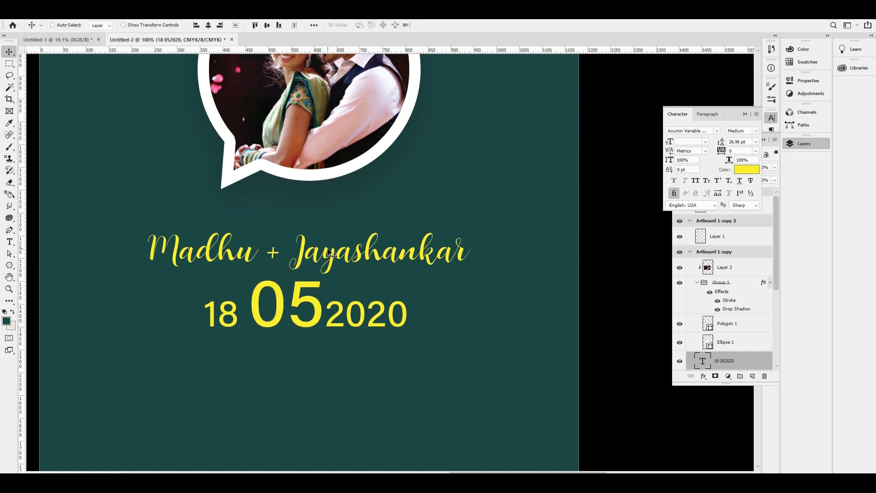
# Duplicate the date line below itself, then reduce the upper line to just 05 and centre it horizontally on the artboard.
pyautogui.moveTo(331, 319); pyautogui.dragTo(331, 378)
pyautogui.press('t')
pyautogui.click(326, 310)
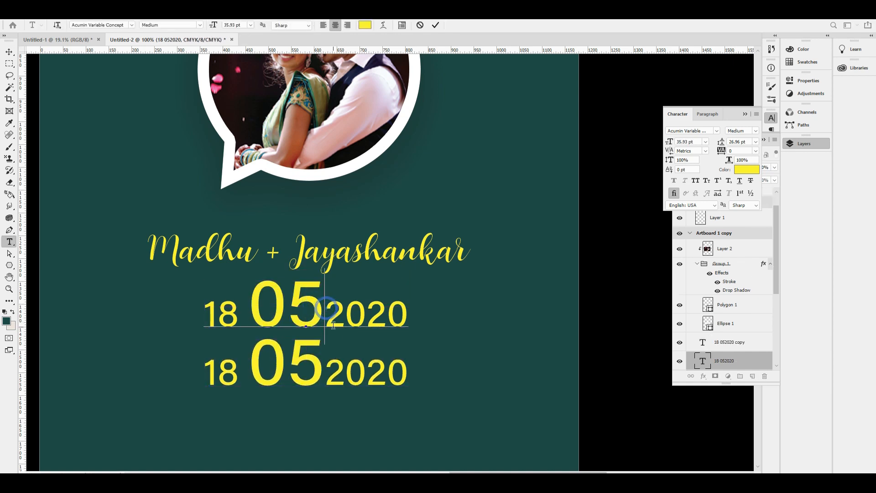
pyautogui.press('Home')
pyautogui.hotkey('shift', 'Right')
pyautogui.hotkey('shift', 'Right')
pyautogui.hotkey('shift', 'Right')
pyautogui.press('BackSpace')
pyautogui.press('BackSpace')
pyautogui.press('BackSpace')
pyautogui.press('BackSpace')
pyautogui.press('BackSpace')
pyautogui.hotkey('ctrl', 'Return')
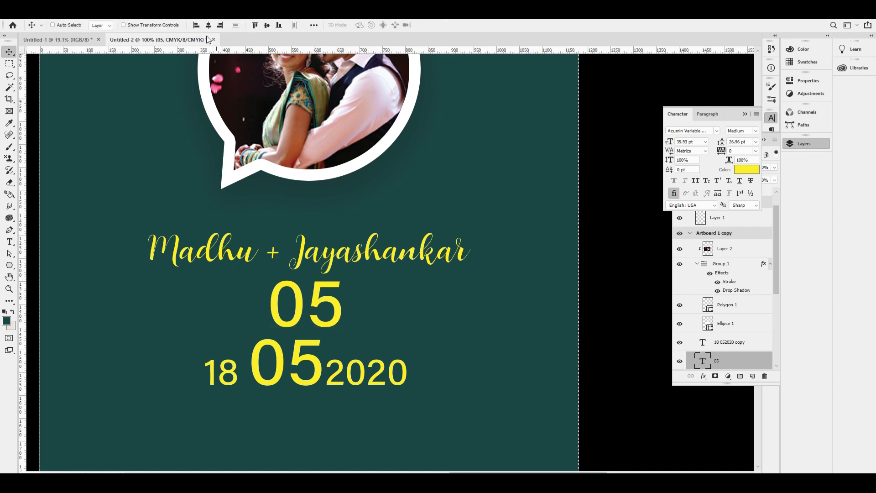
pyautogui.click(208, 25)
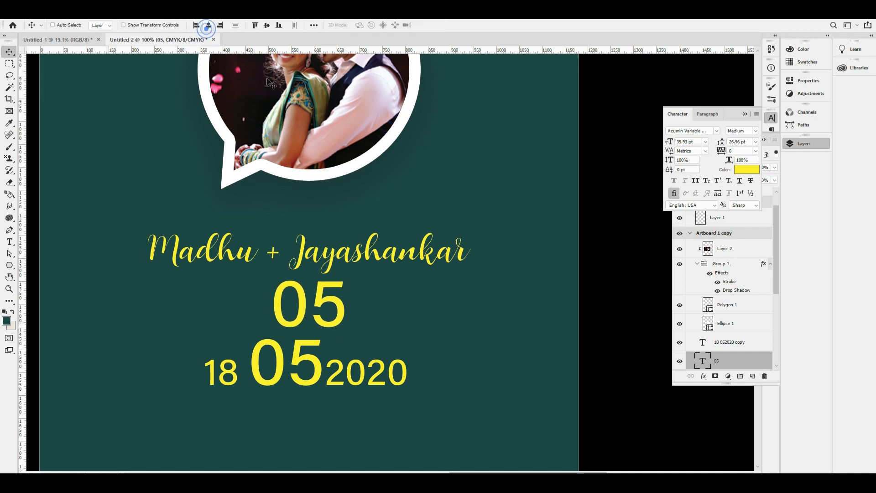
# Reduce the lower copy of the date to just the day number 18.
pyautogui.doubleClick(246, 394)
pyautogui.hotkey('shift', 'End')
pyautogui.press('BackSpace')
pyautogui.hotkey('ctrl', 'Return')
# Place the 18 to the left of 05 and a duplicate to its right, changing the duplicate's text to 2020.
pyautogui.moveTo(317, 373); pyautogui.dragTo(398, 315)
pyautogui.doubleClick(374, 303)
pyautogui.write('20')
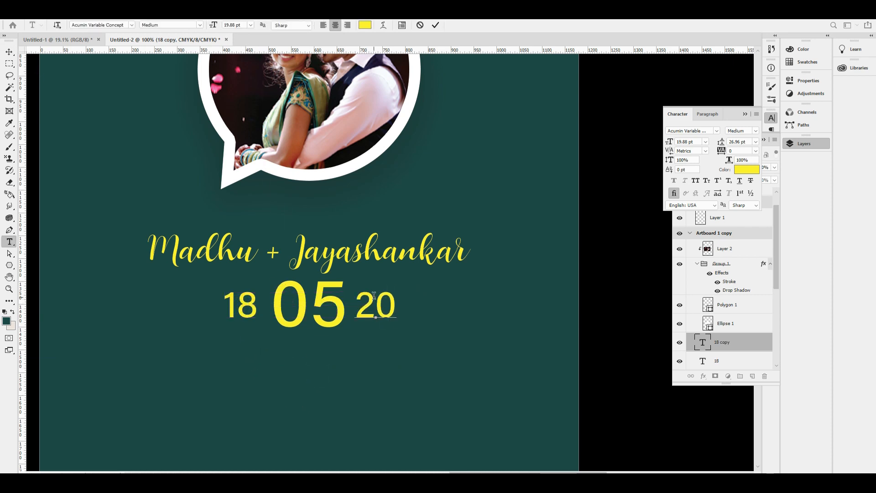
pyautogui.write('20')
pyautogui.hotkey('ctrl', 'Return')
# Nudge the 2020 text to the right so it clears the large 05.
pyautogui.press('v')
pyautogui.hotkey('shift', 'Right')
pyautogui.hotkey('shift', 'Right')
pyautogui.hotkey('shift', 'Right')
pyautogui.hotkey('shift', 'Right')
pyautogui.hotkey('shift', 'Right')
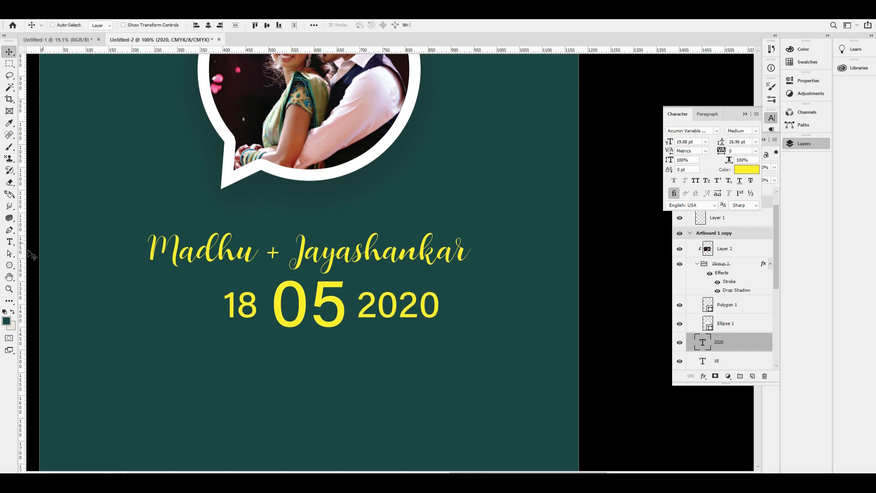
# Draw a thin white rectangle about 224 × 6 px just above the 2020 text.
pyautogui.click(8, 267)
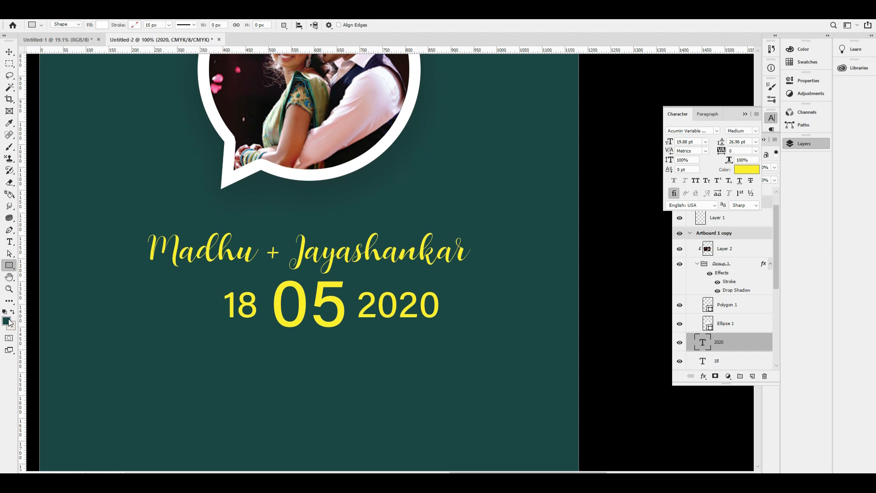
pyautogui.moveTo(356, 283); pyautogui.dragTo(457, 285)
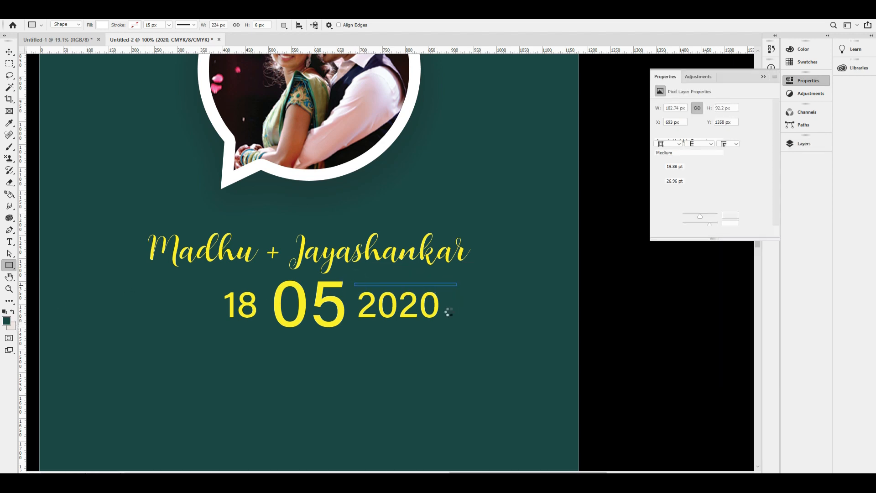
pyautogui.click(10, 52)
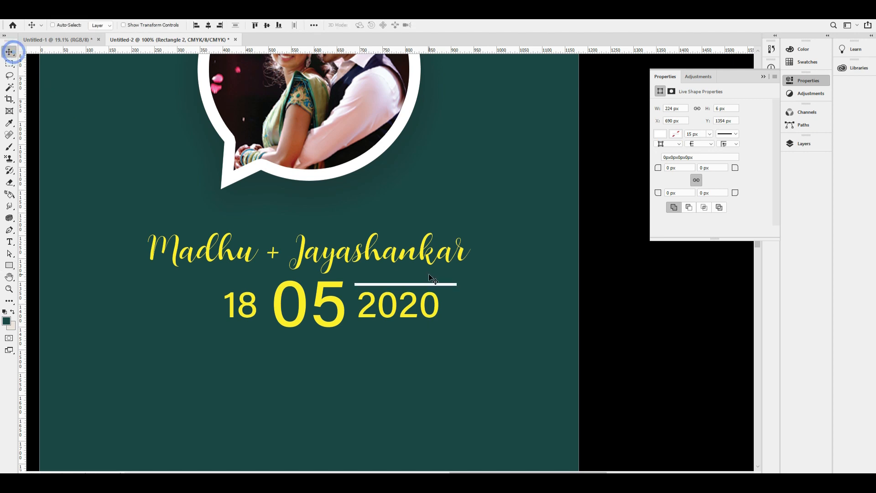
# Duplicate the white line so one runs above and below both 18 and 2020, and centre the two numbers between their lines.
pyautogui.moveTo(414, 292); pyautogui.dragTo(452, 336)
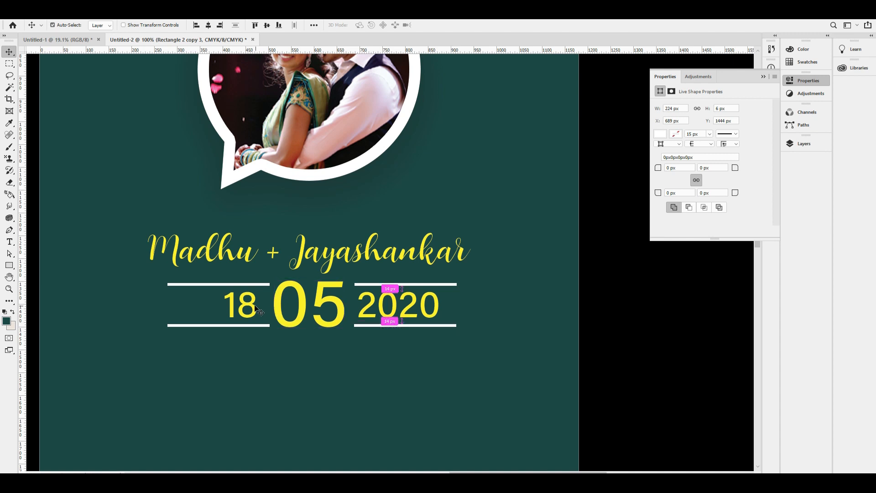
pyautogui.moveTo(263, 310); pyautogui.dragTo(242, 312)
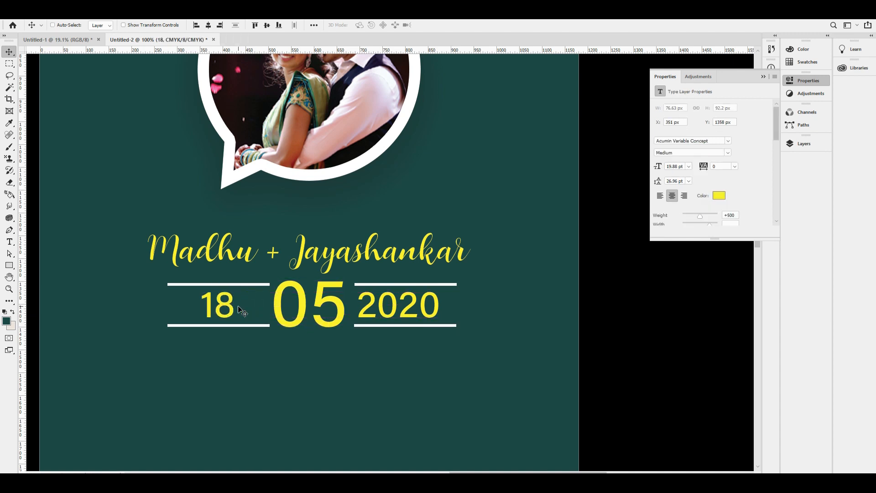
pyautogui.moveTo(413, 310); pyautogui.dragTo(422, 311)
# Stretch the large 05 vertically to about 116% of its height and nudge it into place between the lines.
pyautogui.click(340, 308)
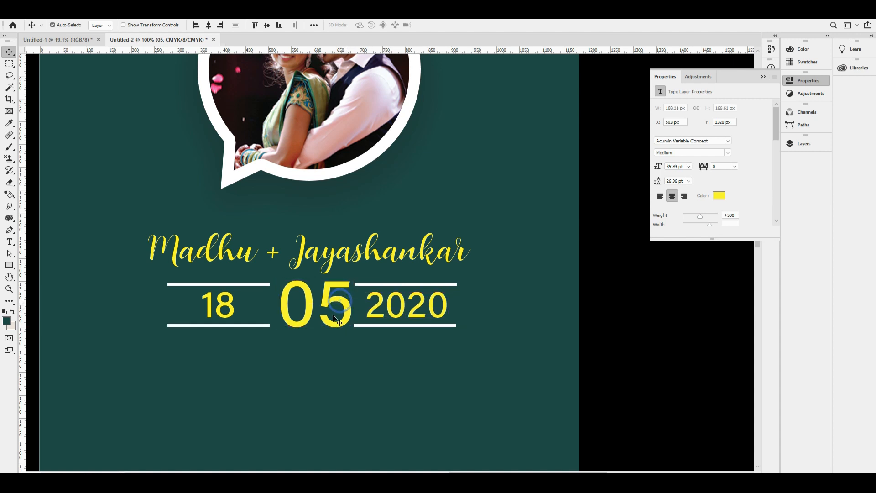
pyautogui.hotkey('ctrl', 't')
pyautogui.moveTo(311, 350); pyautogui.dragTo(317, 364)
pyautogui.press('Return')
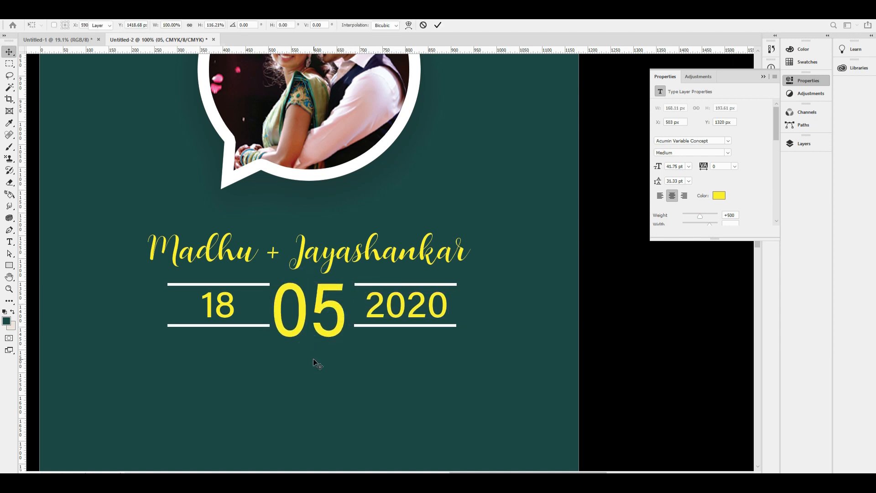
pyautogui.press('Right')
# Widen the large 05 to fill the gap between the line pairs and nudge it to sit centred between them.
pyautogui.hotkey('ctrl', 't')
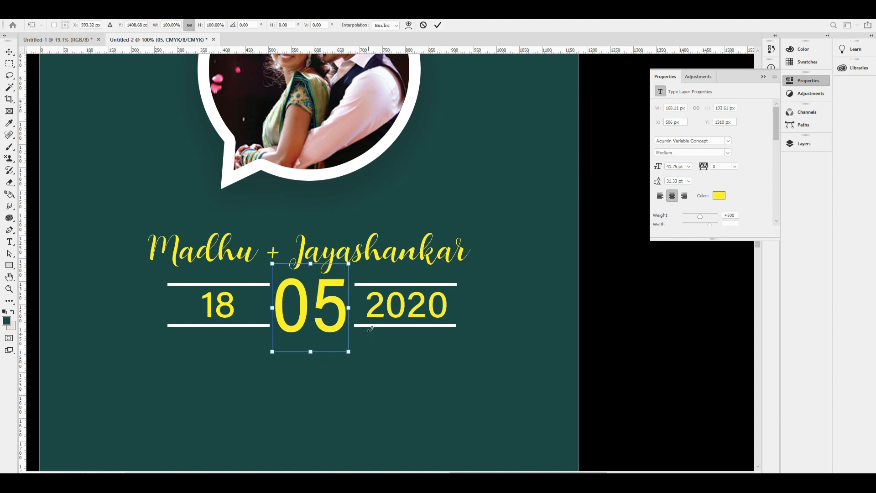
pyautogui.moveTo(348, 308); pyautogui.dragTo(357, 308)
pyautogui.press('Return')
pyautogui.press('Left')
pyautogui.press('Left')
pyautogui.press('Left')
pyautogui.press('Left')
pyautogui.press('Left')
pyautogui.scroll(-7, 419, 303)
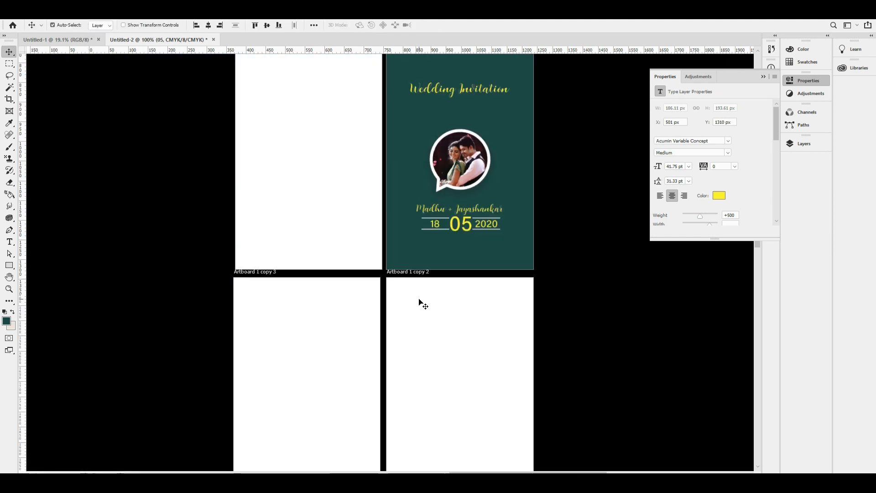
pyautogui.scroll(4, 509, 220)
pyautogui.scroll(1, 548, 256)
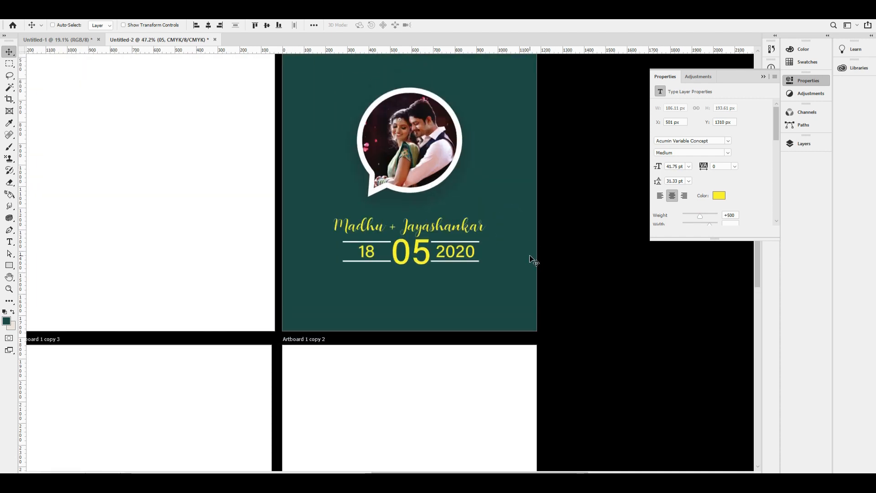
pyautogui.scroll(3, 531, 259)
pyautogui.moveTo(424, 336); pyautogui.dragTo(425, 337)
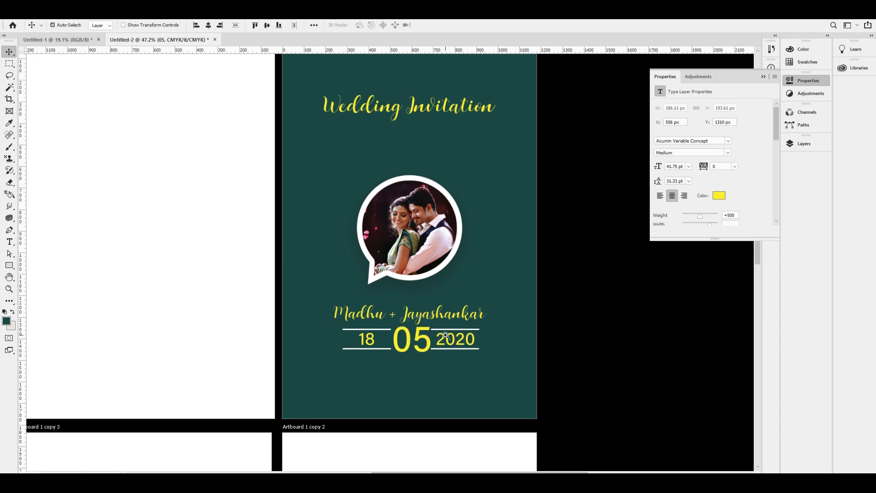
# Select all date elements, meaning the four white lines and the 18, 05 and 2020 texts, and group them.
pyautogui.scroll(3, 429, 340)
pyautogui.rightClick(435, 325)
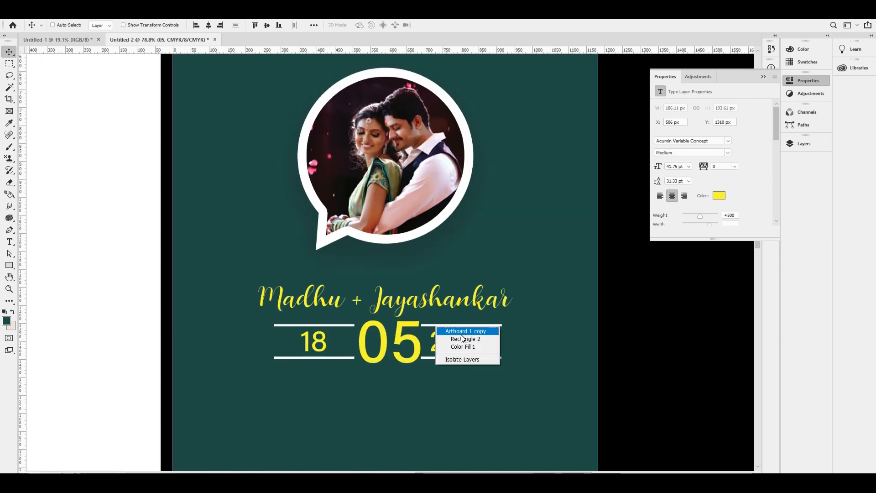
pyautogui.click(454, 336)
pyautogui.moveTo(452, 337); pyautogui.dragTo(492, 349)
pyautogui.hotkey('ctrl', 'z')
pyautogui.rightClick(455, 333)
pyautogui.keyDown('shift'); pyautogui.click(486, 349); pyautogui.keyUp('shift')
pyautogui.hotkey('ctrl', 'z')
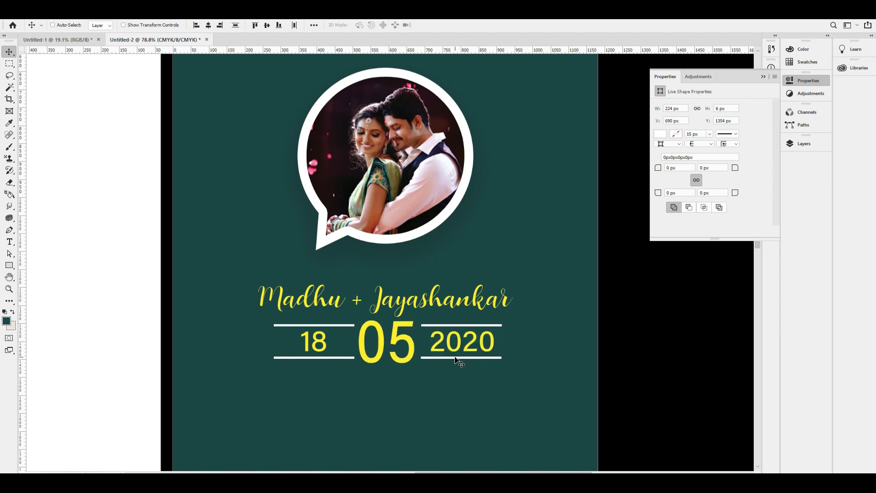
pyautogui.rightClick(456, 359)
pyautogui.keyDown('shift'); pyautogui.click(491, 370); pyautogui.keyUp('shift')
pyautogui.moveTo(379, 346); pyautogui.dragTo(388, 379)
pyautogui.hotkey('ctrl', 'z')
pyautogui.rightClick(352, 325)
pyautogui.keyDown('shift'); pyautogui.click(371, 338); pyautogui.keyUp('shift')
pyautogui.hotkey('ctrl', 'z')
pyautogui.rightClick(322, 343)
pyautogui.keyDown('shift'); pyautogui.click(344, 354); pyautogui.keyUp('shift')
pyautogui.hotkey('ctrl', 'z')
pyautogui.rightClick(339, 359)
pyautogui.keyDown('shift'); pyautogui.click(367, 370); pyautogui.keyUp('shift')
pyautogui.hotkey('ctrl', 'z')
pyautogui.hotkey('ctrl', 'g')
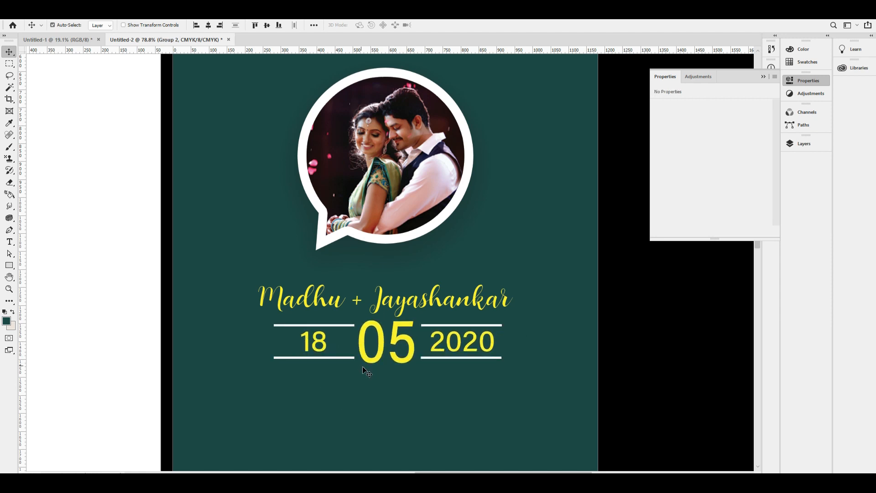
# Scale the date group down to about 68% and centre it horizontally beneath the couple's names.
pyautogui.hotkey('ctrl', 't')
pyautogui.moveTo(503, 342); pyautogui.dragTo(432, 344)
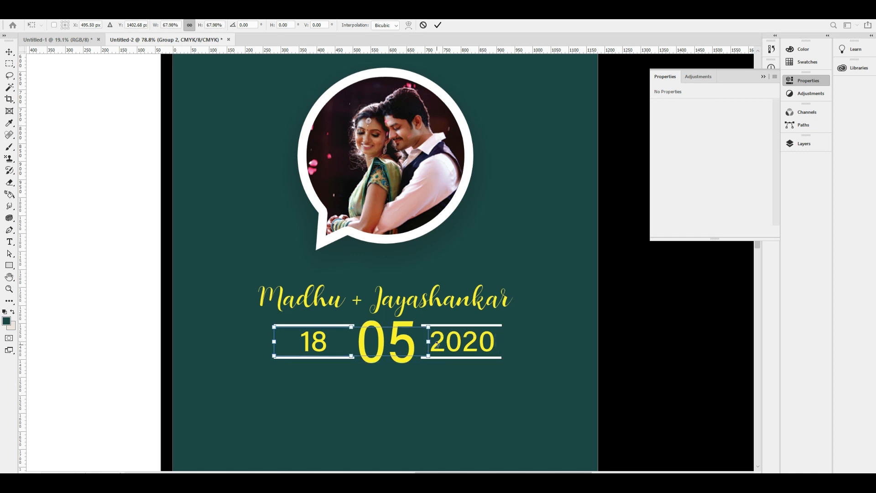
pyautogui.press('Return')
pyautogui.click(208, 24)
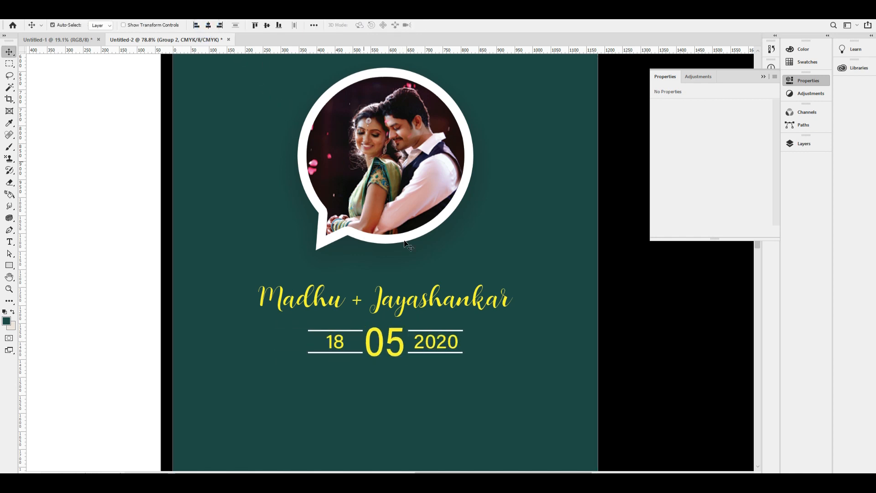
pyautogui.scroll(-4, 409, 247)
pyautogui.scroll(3, 600, 362)
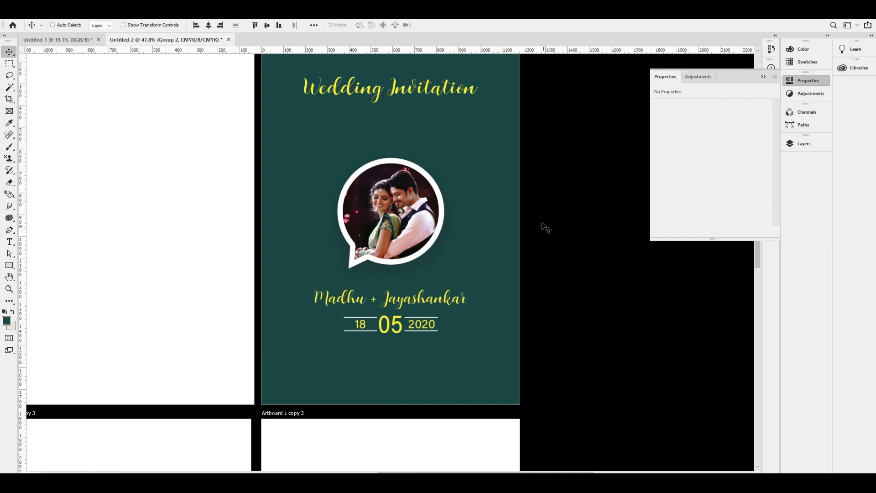
# Reposition the Wedding Invitation title slightly in the upper part of the cover and centre it horizontally on the artboard.
pyautogui.scroll(2, 543, 226)
pyautogui.hscroll(-2, 504, 131)
pyautogui.moveTo(507, 133); pyautogui.dragTo(472, 149)
pyautogui.hotkey('ctrl', 'a')
pyautogui.click(210, 26)
pyautogui.hotkey('ctrl', 'd')
pyautogui.hotkey('shift', 'Up')
pyautogui.hotkey('shift', 'Up')
pyautogui.press('Down')
pyautogui.press('Down')
pyautogui.moveTo(461, 156); pyautogui.dragTo(462, 180)
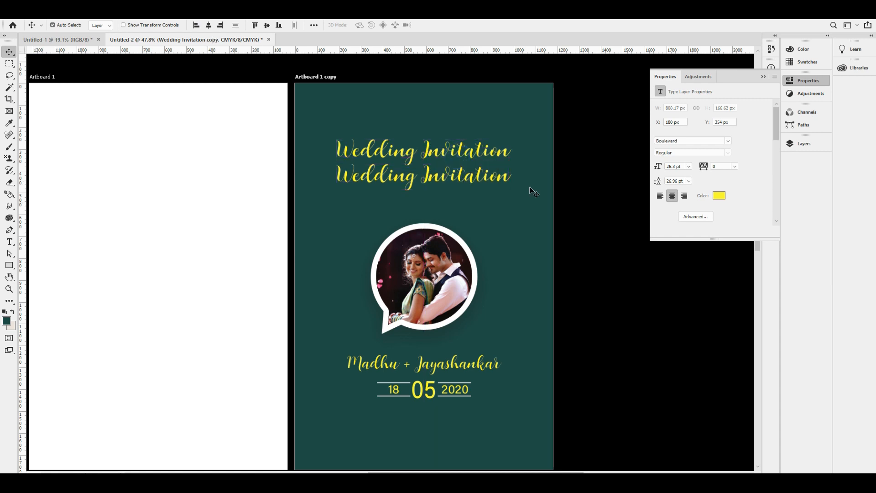
pyautogui.scroll(2, 515, 154)
pyautogui.press('t')
pyautogui.click(470, 182)
pyautogui.press('Escape')
pyautogui.tripleClick(452, 178)
pyautogui.press('Escape')
pyautogui.hotkey('ctrl', 'z')
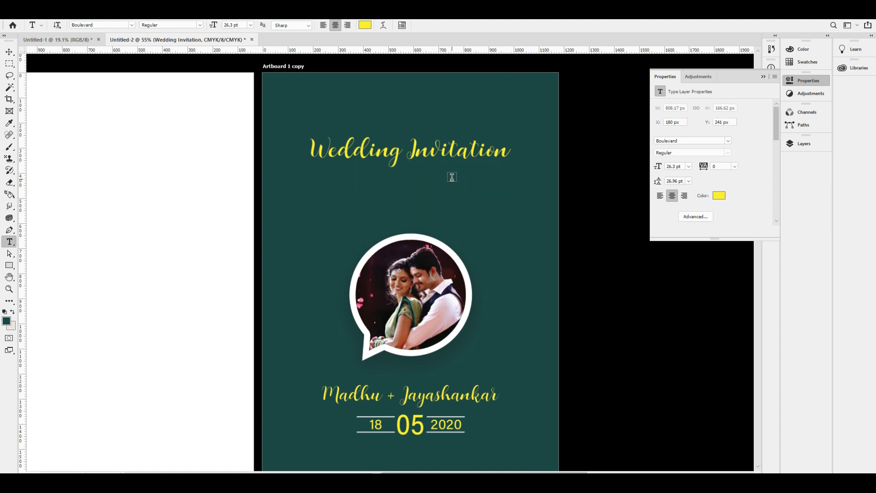
pyautogui.press('v')
# Draw a white fleur-de-lis custom shape about 141 × 148 px between the Wedding Invitation title and the photo bubble.
pyautogui.scroll(2, 453, 181)
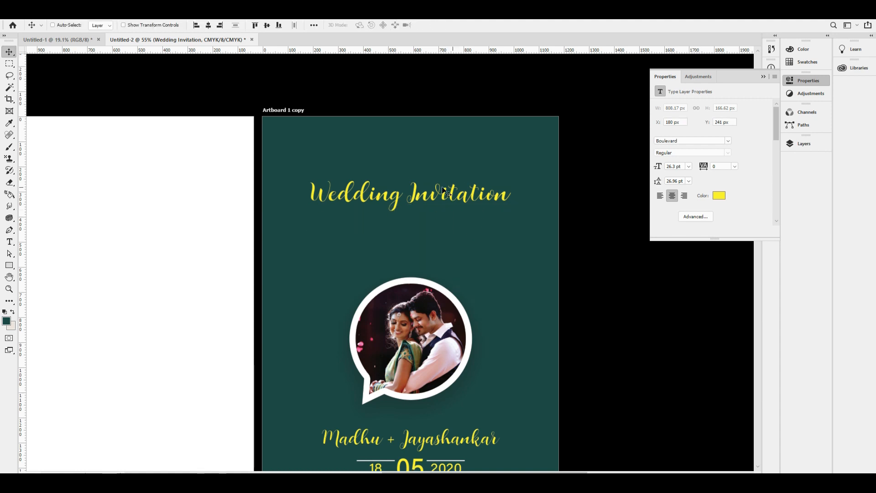
pyautogui.rightClick(12, 278)
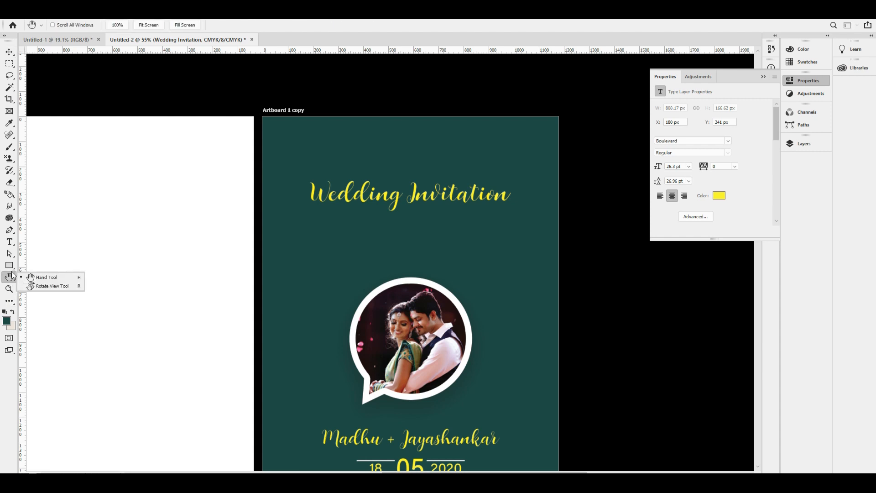
pyautogui.rightClick(9, 265)
pyautogui.click(48, 307)
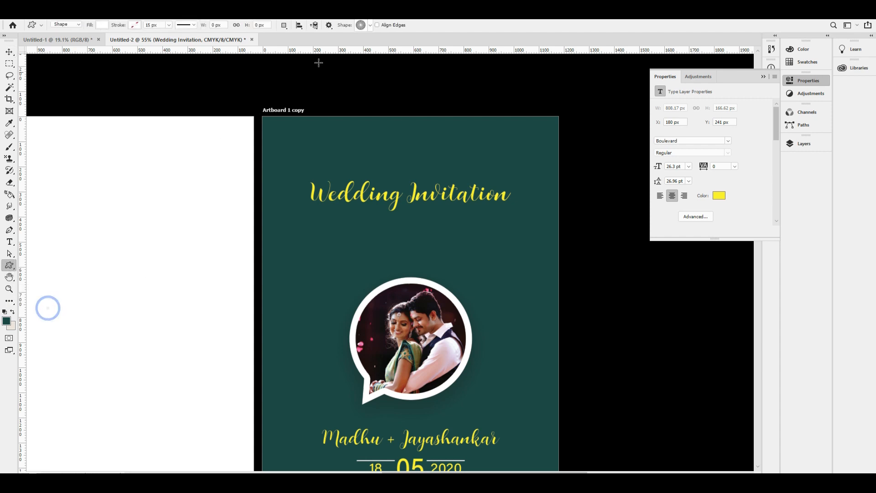
pyautogui.click(370, 26)
pyautogui.scroll(-5, 381, 75)
pyautogui.scroll(-10, 381, 75)
pyautogui.scroll(-3, 385, 77)
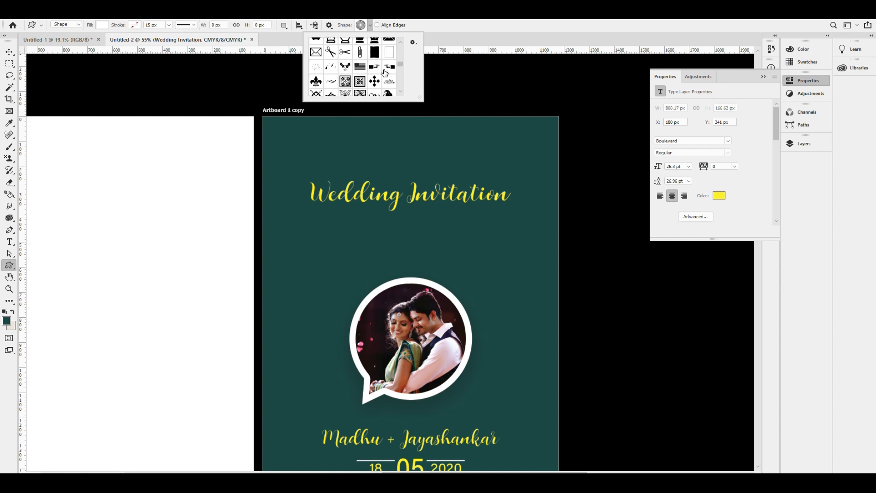
pyautogui.scroll(-1, 384, 73)
pyautogui.scroll(-1, 385, 77)
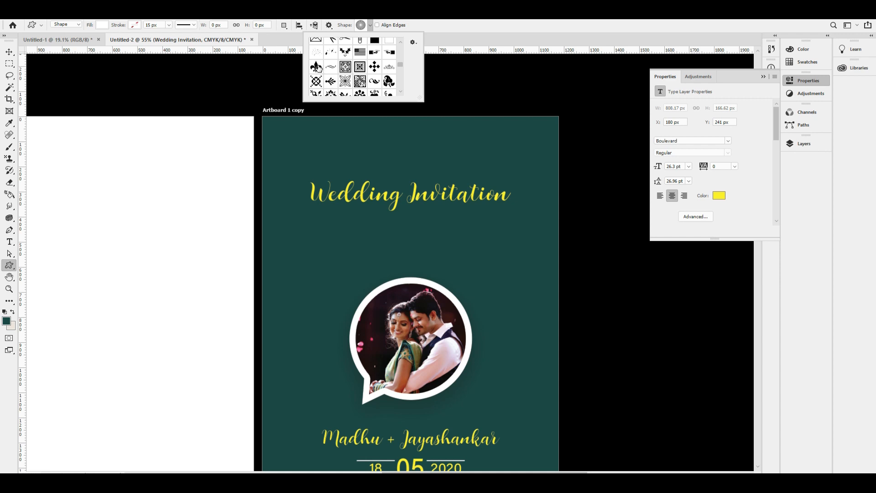
pyautogui.click(318, 67)
pyautogui.moveTo(398, 228); pyautogui.dragTo(434, 266)
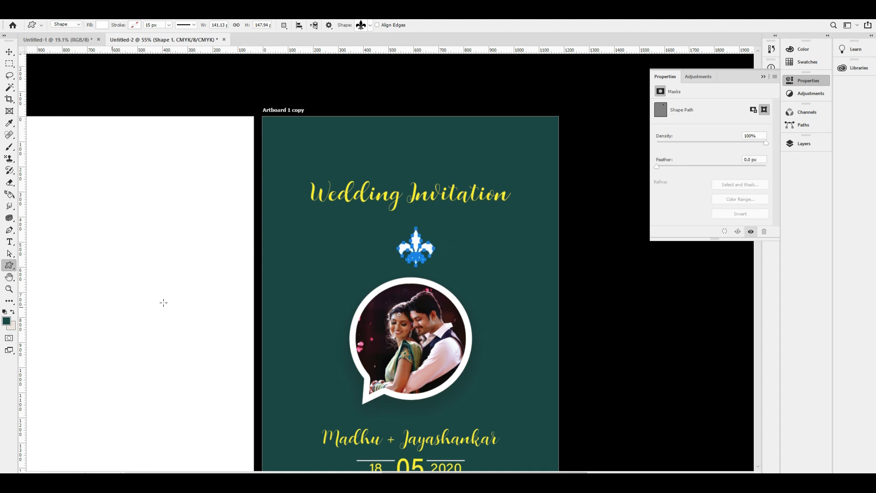
# Centre the fleur-de-lis horizontally under the title and nudge it upward, away from the photo bubble.
pyautogui.press('v')
pyautogui.click(208, 25)
pyautogui.hotkey('shift', 'Up')
pyautogui.hotkey('shift', 'Up')
pyautogui.hotkey('shift', 'Up')
pyautogui.hotkey('shift', 'Up')
pyautogui.hotkey('shift', 'Up')
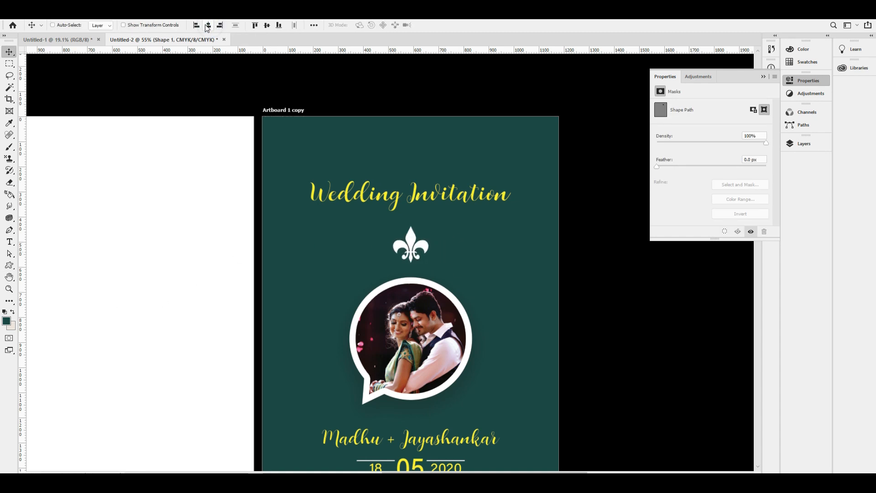
# Tighten the spacing between the title and the fleur-de-lis, and realign the ornament to the artboard's horizontal centre.
pyautogui.hotkey('ctrl', '+')
pyautogui.hotkey('ctrl', '+')
pyautogui.scroll(1, 282, 157)
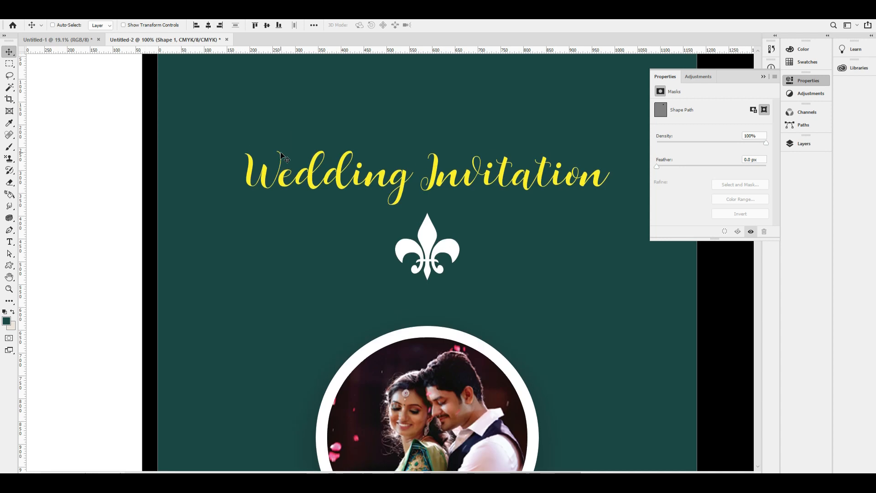
pyautogui.hotkey('ctrl', '-')
pyautogui.moveTo(465, 195); pyautogui.dragTo(465, 194)
pyautogui.moveTo(419, 252); pyautogui.dragTo(418, 250)
pyautogui.hotkey('ctrl', 'a')
pyautogui.click(209, 29)
pyautogui.hotkey('ctrl', 'd')
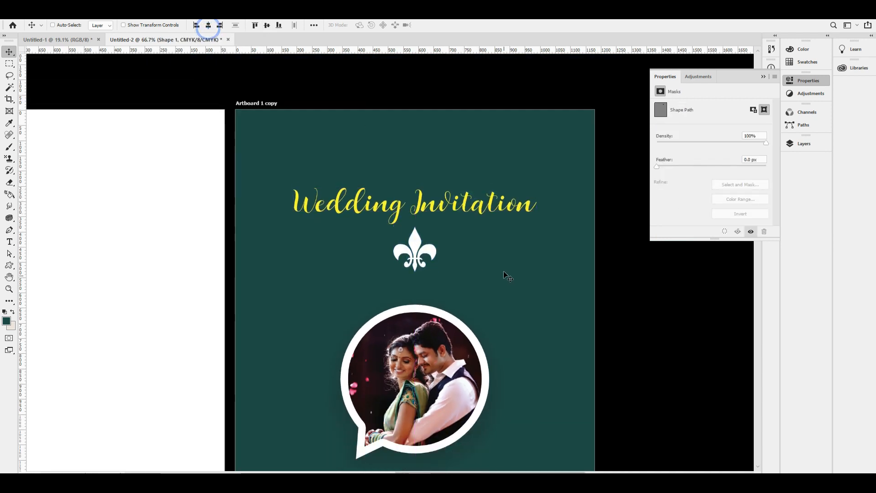
# Draw a thin white tapering triangle about 223 × 25 px to the right of the fleur-de-lis with the Pen tool.
pyautogui.moveTo(489, 255); pyautogui.dragTo(508, 260)
pyautogui.click(10, 269)
pyautogui.click(75, 199)
pyautogui.write('p')
pyautogui.press('Escape')
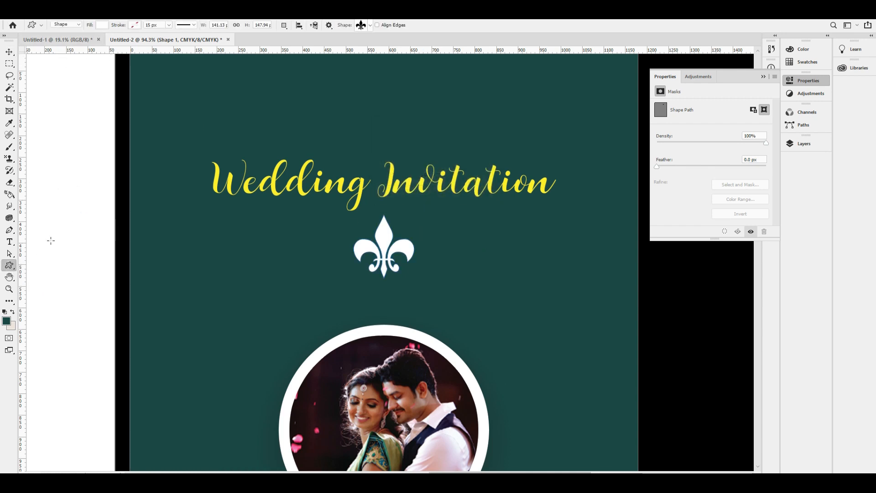
pyautogui.press('p')
pyautogui.click(441, 243)
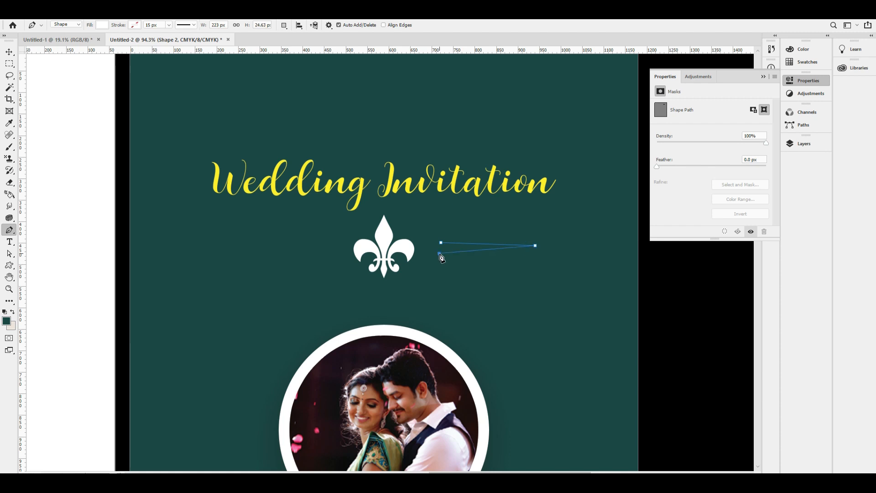
pyautogui.click(440, 253)
# Attach the tapering triangle to the right side of the fleur-de-lis and reduce its height to make it slimmer.
pyautogui.click(10, 52)
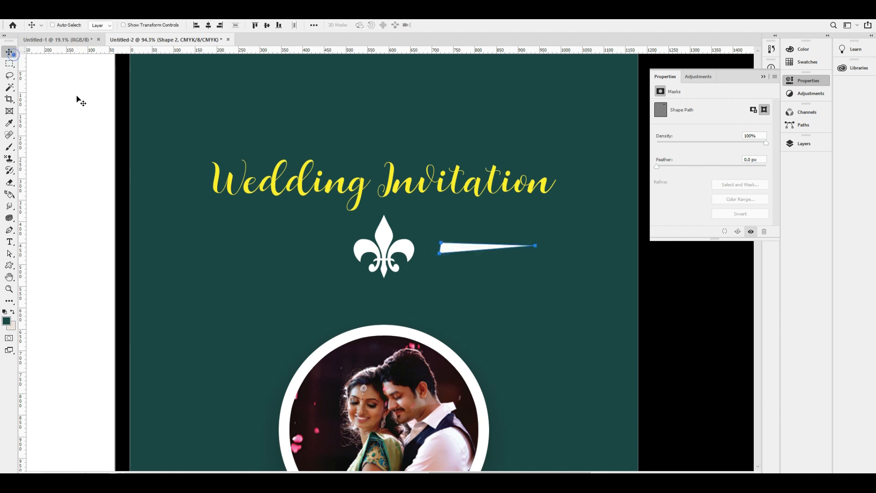
pyautogui.moveTo(450, 251); pyautogui.dragTo(420, 253)
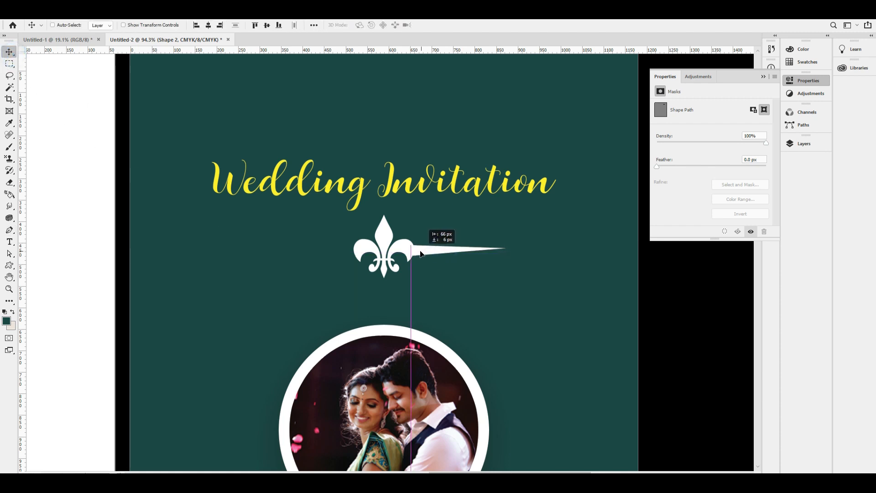
pyautogui.hotkey('ctrl', 't')
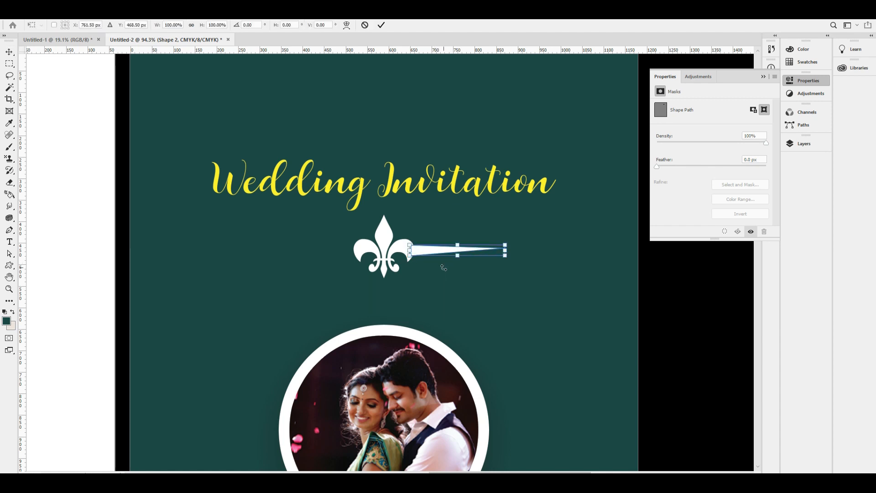
pyautogui.moveTo(457, 258); pyautogui.dragTo(456, 253)
pyautogui.press('Return')
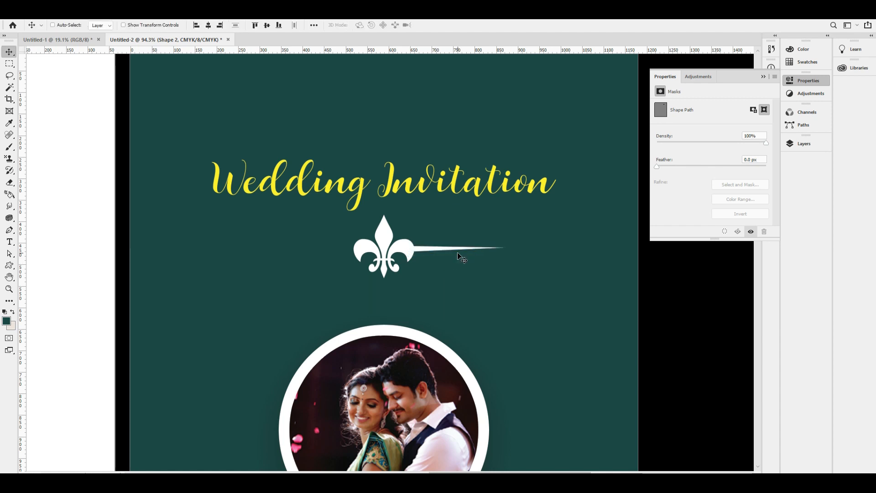
# Duplicate the tapering line, flip the copy horizontally and move it to the left side of the fleur-de-lis.
pyautogui.hotkey('ctrl', 'j')
pyautogui.hotkey('ctrl', 't')
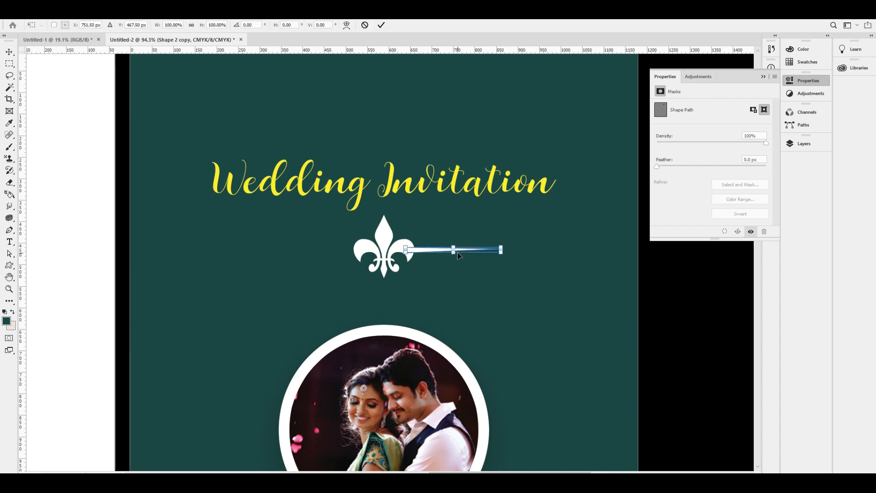
pyautogui.rightClick(457, 253)
pyautogui.click(516, 369)
pyautogui.press('Return')
pyautogui.hotkey('shift', 'Left')
pyautogui.hotkey('shift', 'Left')
pyautogui.hotkey('shift', 'Left')
pyautogui.hotkey('shift', 'Left')
pyautogui.hotkey('shift', 'Left')
pyautogui.hotkey('shift', 'Left')
pyautogui.hotkey('shift', 'Left')
pyautogui.hotkey('shift', 'Left')
pyautogui.hotkey('shift', 'Left')
pyautogui.hotkey('shift', 'Left')
pyautogui.hotkey('shift', 'Left')
pyautogui.hotkey('shift', 'Left')
pyautogui.hotkey('shift', 'Left')
pyautogui.hotkey('shift', 'Left')
pyautogui.hotkey('shift', 'Left')
pyautogui.hotkey('shift', 'Left')
pyautogui.hotkey('shift', 'Left')
pyautogui.hotkey('shift', 'Left')
pyautogui.hotkey('shift', 'Left')
pyautogui.hotkey('shift', 'Left')
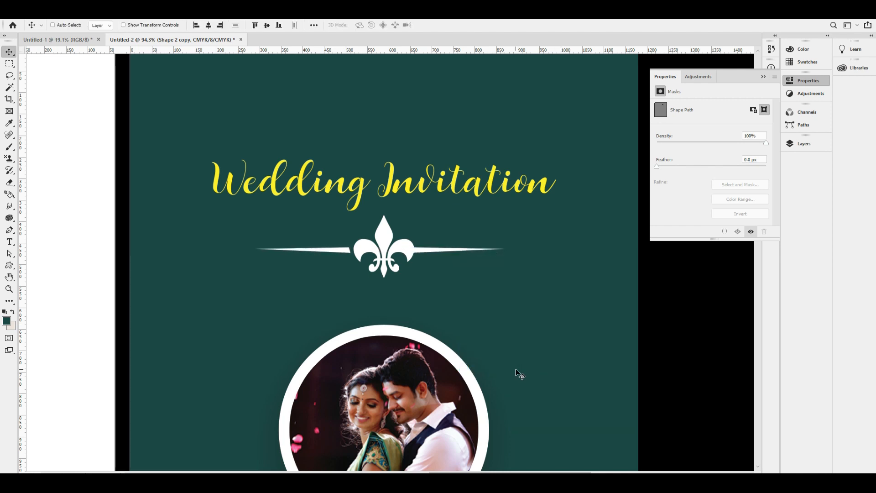
# Group the fleur-de-lis with both tapering lines and centre the group horizontally on the cover artboard.
pyautogui.rightClick(400, 251)
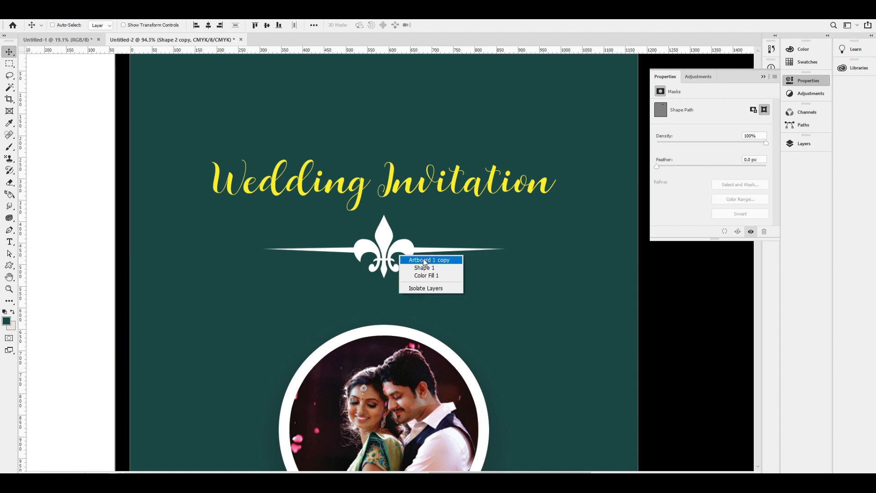
pyautogui.click(426, 263)
pyautogui.rightClick(403, 245)
pyautogui.click(432, 262)
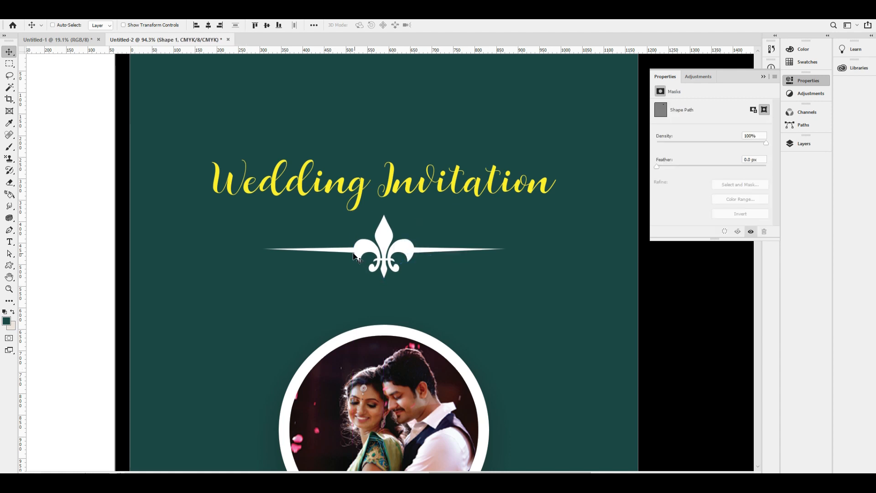
pyautogui.rightClick(337, 250)
pyautogui.click(371, 263)
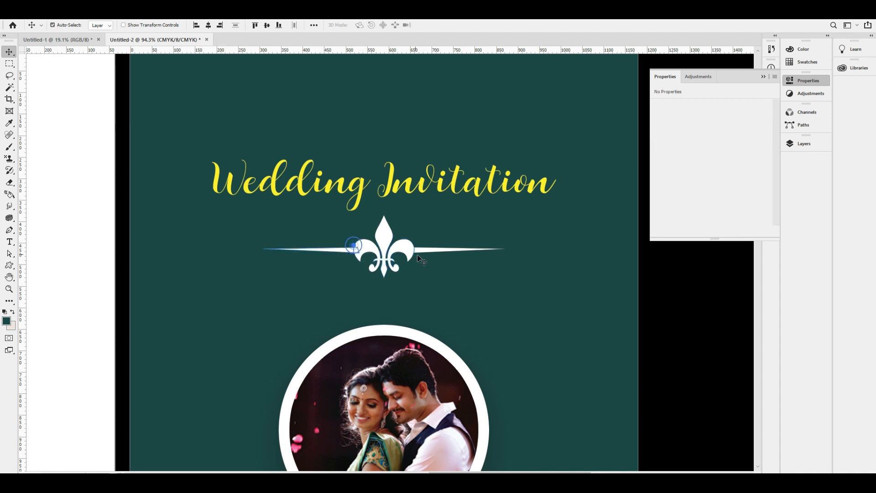
pyautogui.rightClick(423, 251)
pyautogui.click(438, 256)
pyautogui.hotkey('ctrl', 'a')
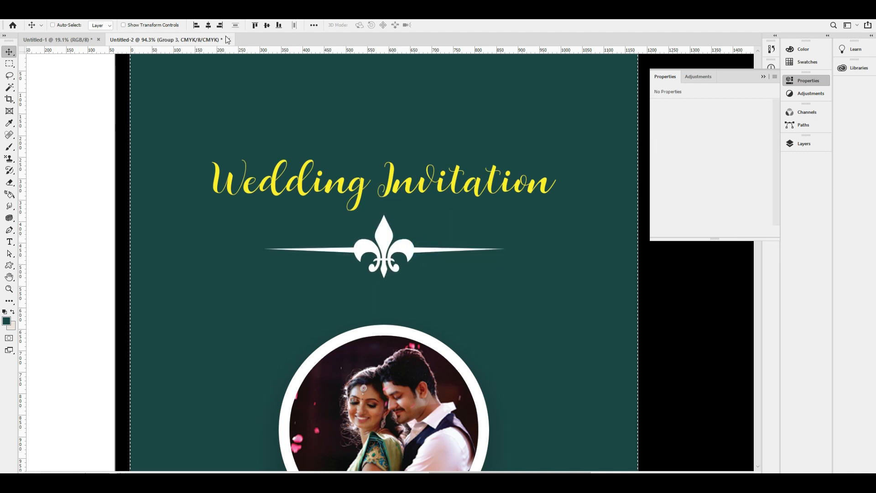
pyautogui.click(211, 25)
pyautogui.hotkey('ctrl', 'd')
# Scale the fleur-de-lis divider group down proportionally to about 383 px wide and realign it to the artboard's horizontal centre.
pyautogui.hotkey('ctrl', 't')
pyautogui.moveTo(503, 245); pyautogui.dragTo(427, 246)
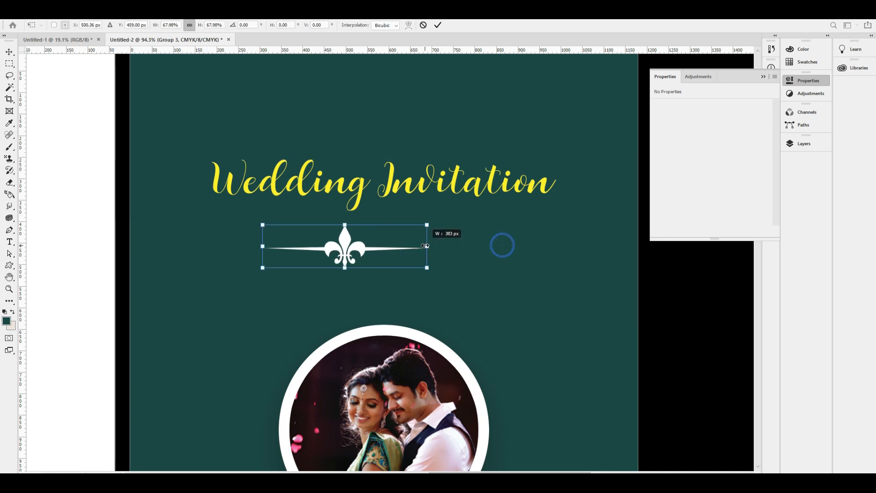
pyautogui.press('Return')
pyautogui.click(208, 25)
pyautogui.hotkey('ctrl', 'd')
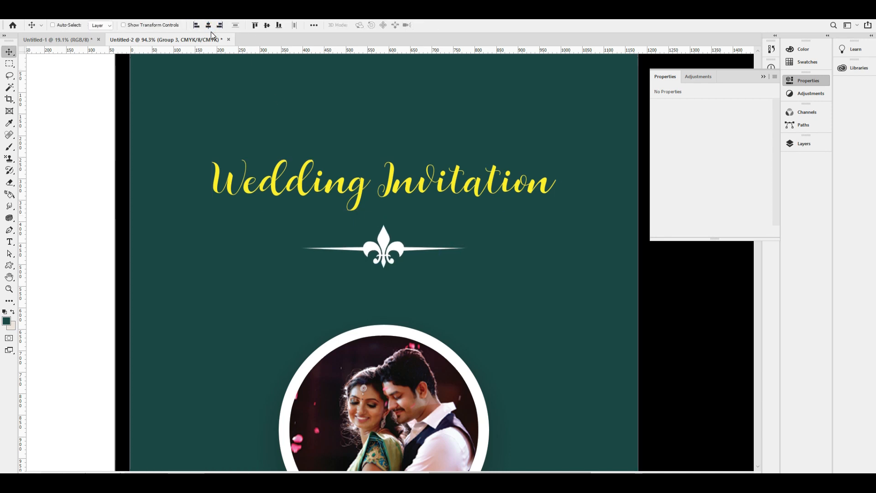
# Lower the divider group's opacity so it fades into the green cover background.
pyautogui.hotkey('ctrl', '0')
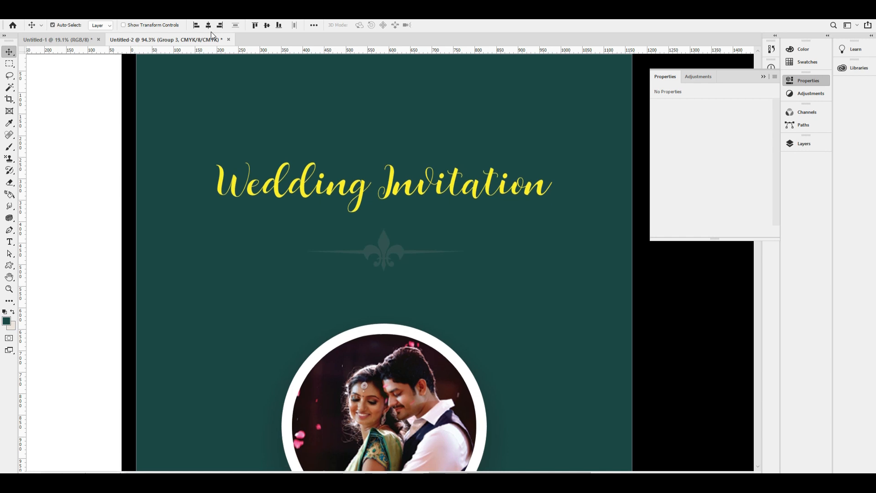
pyautogui.keyDown('ctrl'); pyautogui.click(487, 117); pyautogui.keyUp('ctrl')
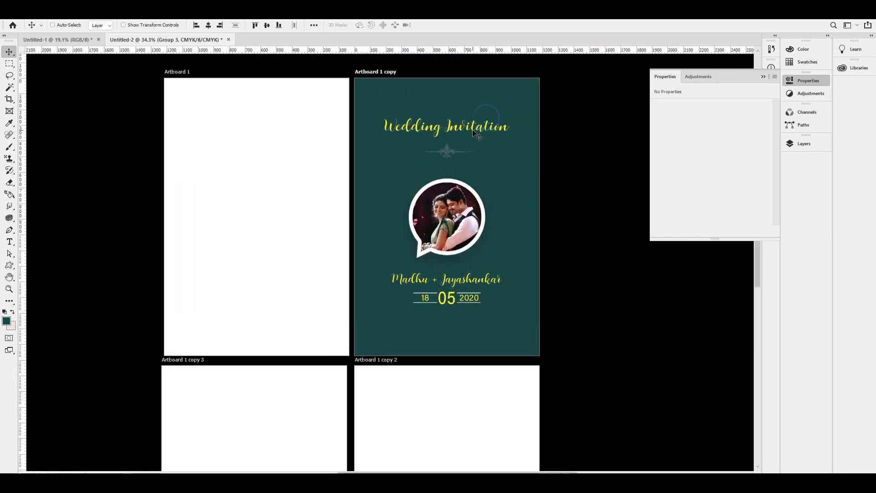
pyautogui.keyDown('ctrl'); pyautogui.click(492, 183); pyautogui.keyUp('ctrl')
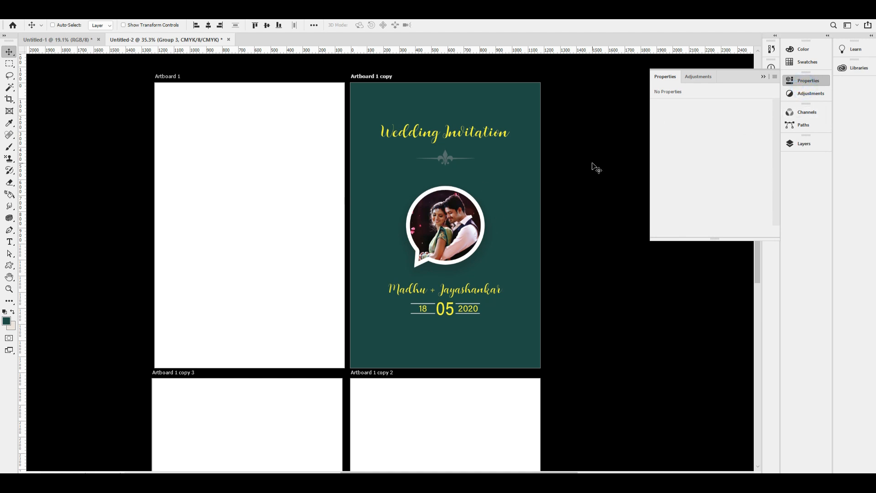
# Add a second dark green solid colour fill layer directly above the cover's existing background fill.
pyautogui.rightClick(502, 110)
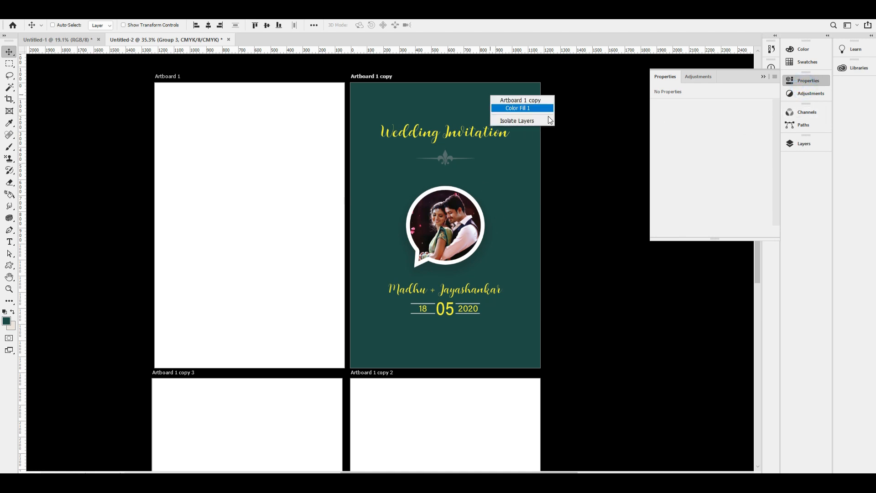
pyautogui.click(525, 109)
pyautogui.hotkey('ctrl', '-')
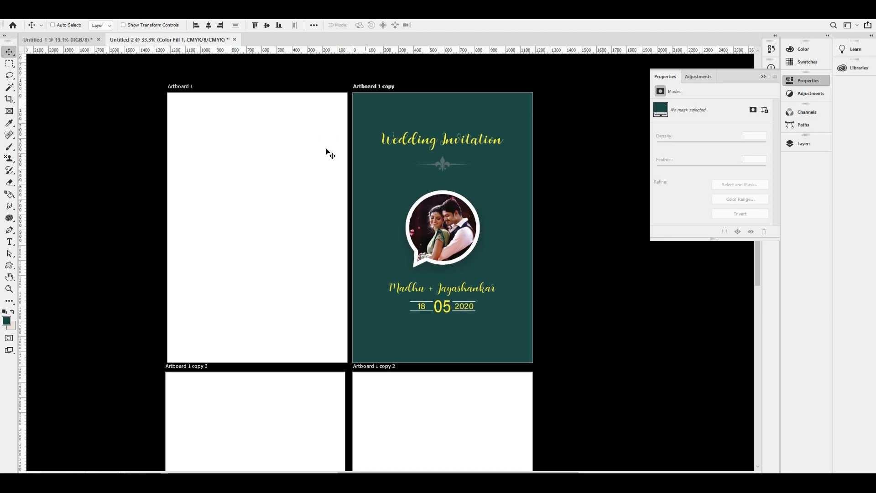
pyautogui.rightClick(234, 160)
pyautogui.click(300, 111)
pyautogui.click(803, 144)
pyautogui.click(728, 376)
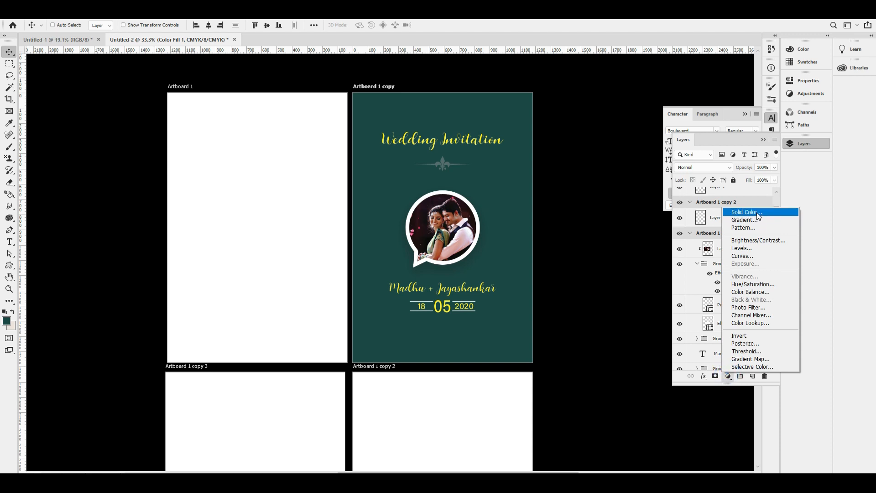
pyautogui.click(755, 212)
pyautogui.press('Return')
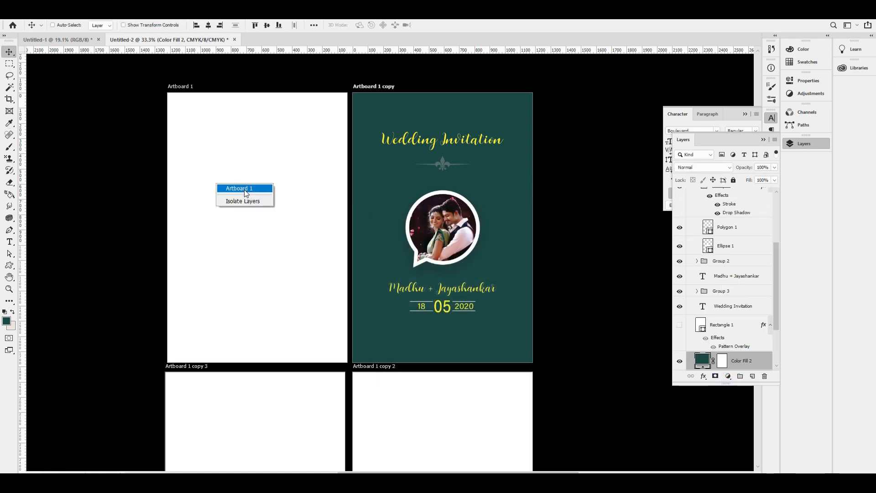
# Fill the blank Artboard 1 with a solid colour layer in dark green #1a4846.
pyautogui.click(240, 190)
pyautogui.hotkey('ctrl', '0')
pyautogui.click(729, 376)
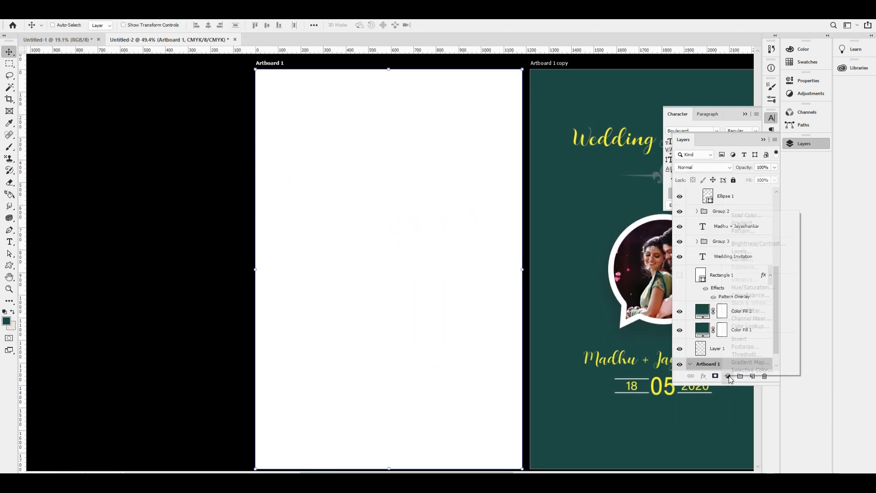
pyautogui.click(747, 215)
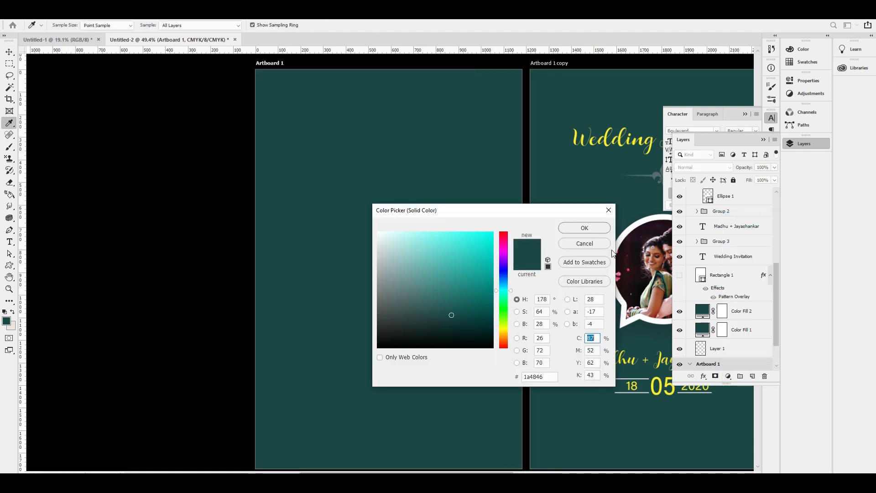
pyautogui.press('Return')
pyautogui.moveTo(559, 219); pyautogui.dragTo(424, 219)
pyautogui.moveTo(442, 313); pyautogui.dragTo(446, 314)
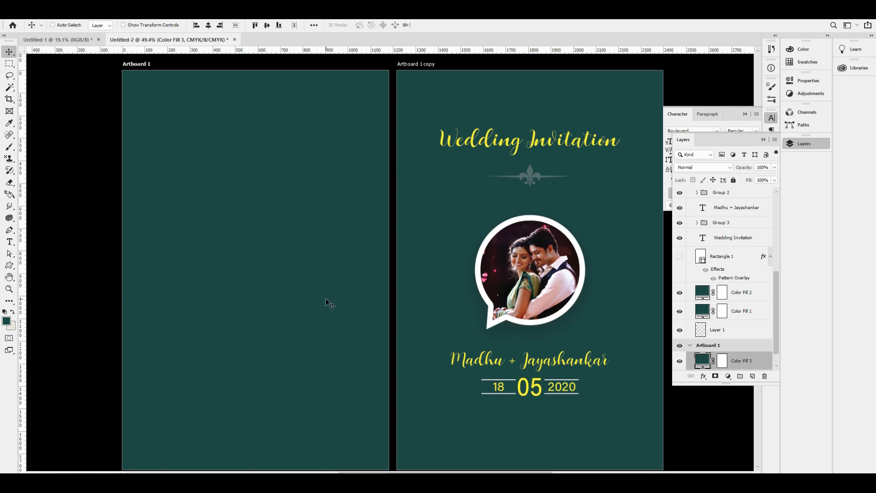
# Add the couple's names joined by a plus sign as yellow 15.2 pt Boulevard text on Artboard 1.
pyautogui.scroll(3, 328, 303)
pyautogui.press('t')
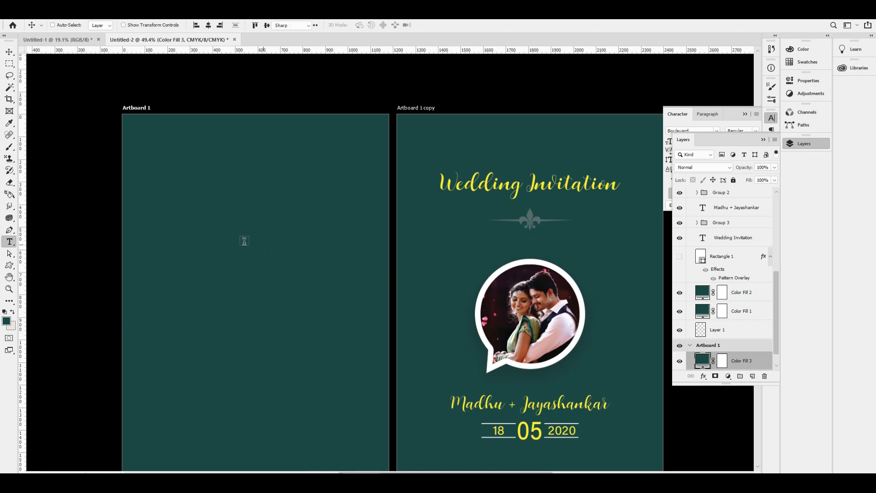
pyautogui.click(211, 246)
pyautogui.hotkey('ctrl', 'shift', '.')
pyautogui.hotkey('ctrl', 'shift', '.')
pyautogui.hotkey('ctrl', 'shift', '.')
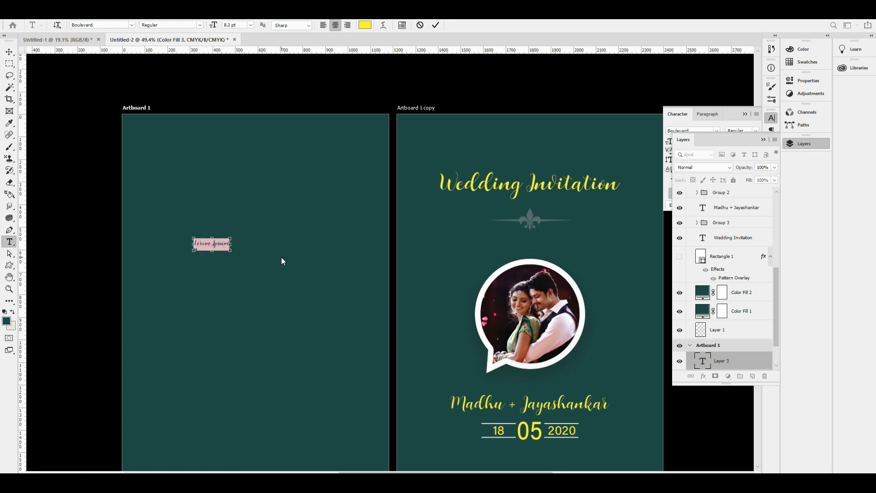
pyautogui.press('BackSpace')
pyautogui.write('Madhu + Jayashankar')
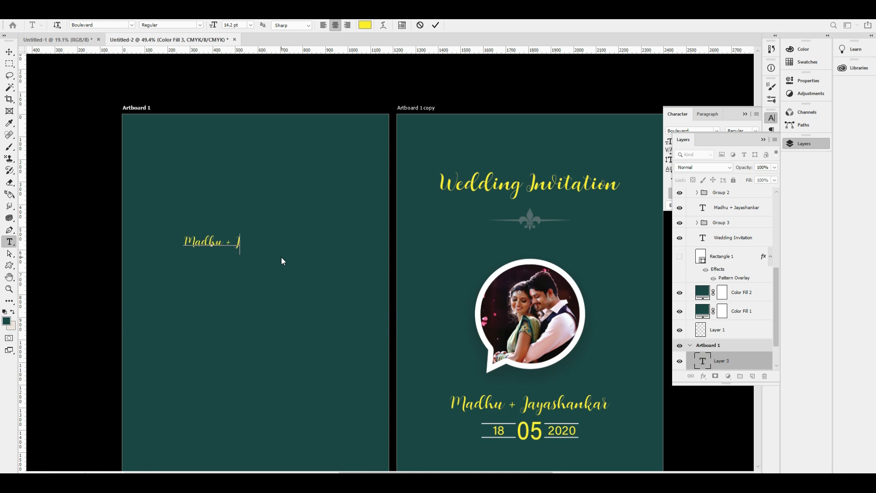
pyautogui.hotkey('ctrl', 'a')
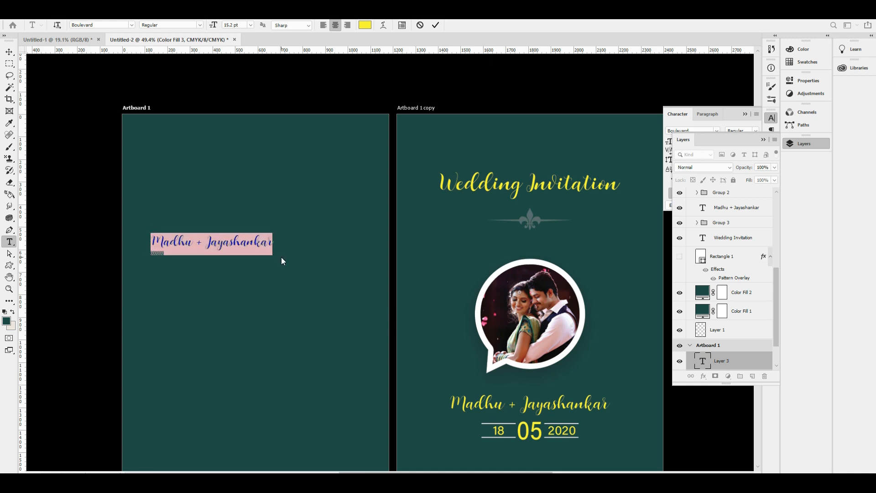
pyautogui.hotkey('ctrl', 'Return')
# Centre the names horizontally on Artboard 1 and nudge them slightly upward.
pyautogui.press('v')
pyautogui.click(208, 25)
pyautogui.press('Up')
pyautogui.press('Up')
pyautogui.press('Up')
pyautogui.press('Up')
pyautogui.press('Up')
pyautogui.press('Up')
pyautogui.press('Up')
pyautogui.press('Up')
pyautogui.press('Up')
pyautogui.press('Up')
pyautogui.press('Up')
pyautogui.press('Up')
pyautogui.press('Up')
pyautogui.press('Up')
pyautogui.press('Up')
pyautogui.press('Up')
pyautogui.press('Up')
pyautogui.press('Up')
pyautogui.press('Up')
pyautogui.press('Up')
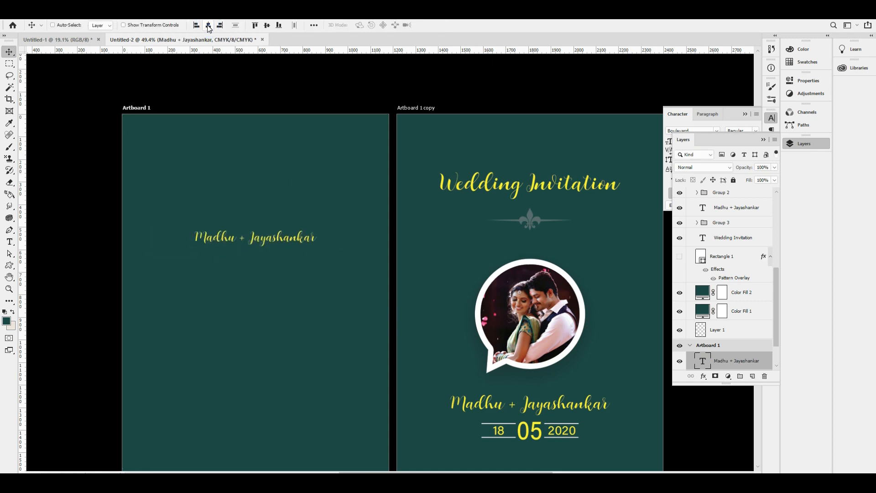
# Enlarge the names on Artboard 1 to 17 pt and place a centred duplicate further down the artboard.
pyautogui.scroll(-1, 300, 163)
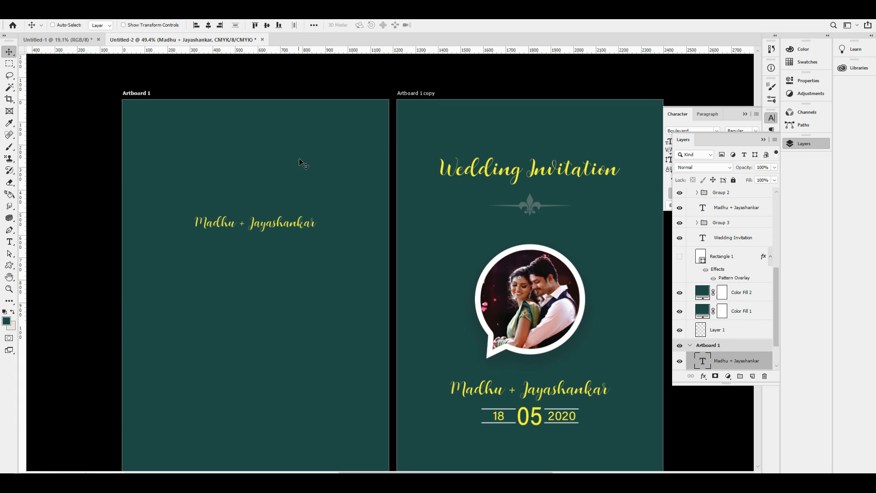
pyautogui.scroll(-1, 299, 163)
pyautogui.hotkey('ctrl', 't')
pyautogui.moveTo(320, 203); pyautogui.dragTo(347, 307)
pyautogui.press('Return')
pyautogui.click(208, 25)
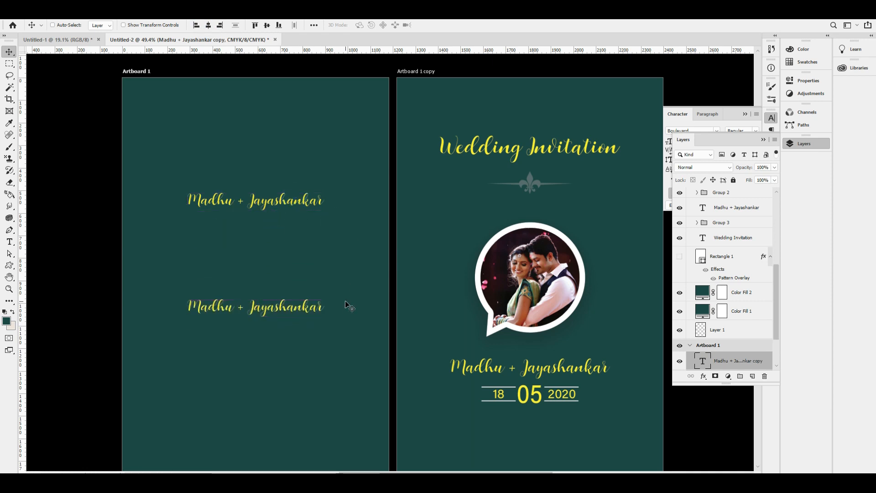
# Change the font of the duplicated names text to Arial Regular.
pyautogui.press('t')
pyautogui.click(296, 304)
pyautogui.hotkey('ctrl', 'a')
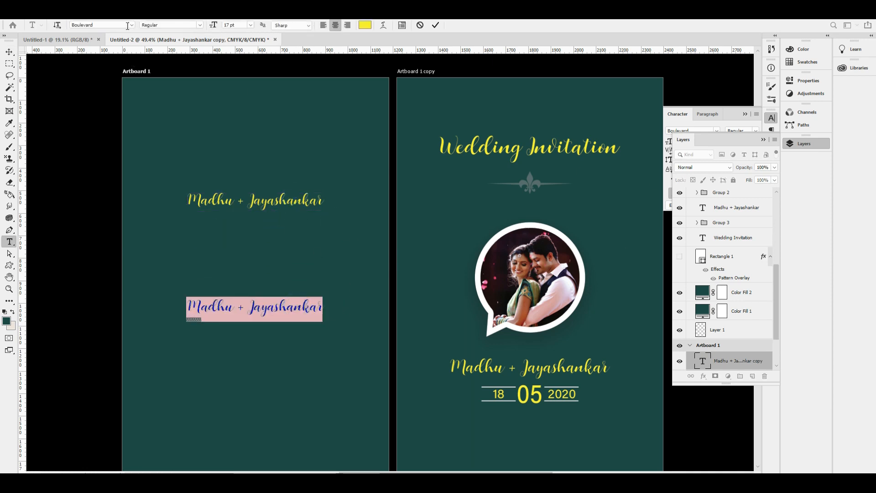
pyautogui.write('aria')
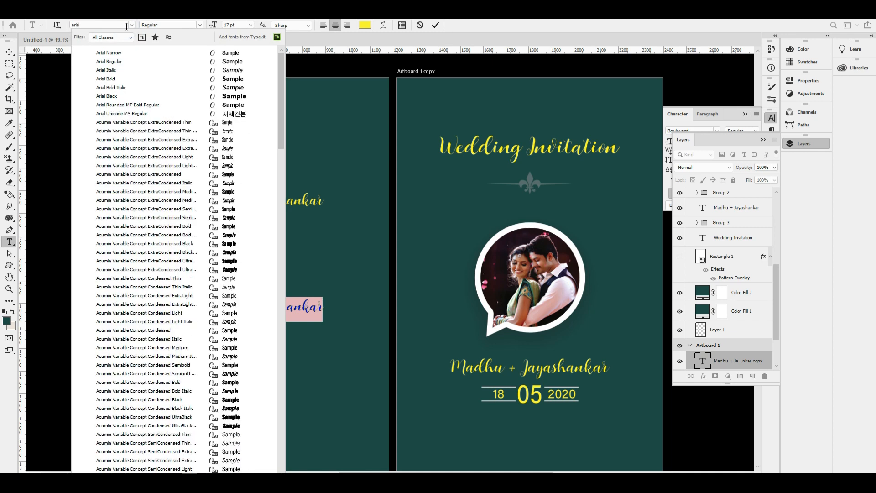
pyautogui.click(136, 63)
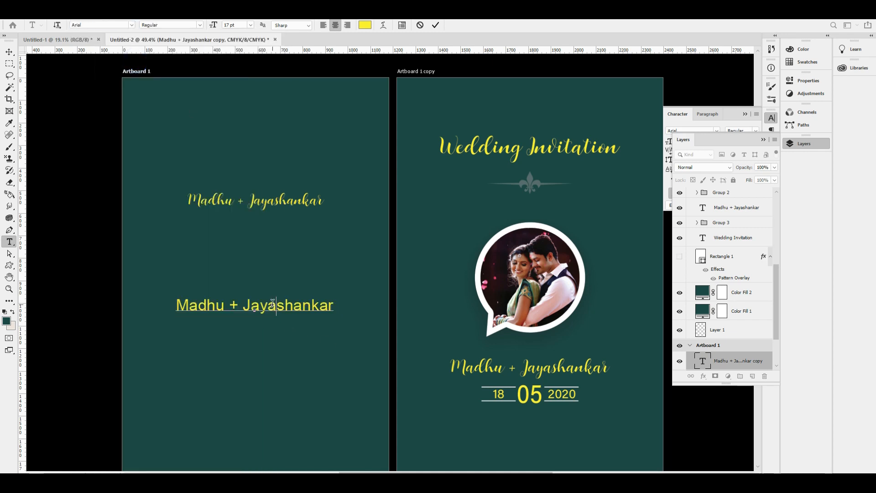
# Replace the duplicated text with "For further details scan the QR Code with your smartphone", broken onto two lines before "with".
pyautogui.write('For Further')
pyautogui.press('BackSpace')
pyautogui.press('BackSpace')
pyautogui.press('BackSpace')
pyautogui.press('BackSpace')
pyautogui.press('BackSpace')
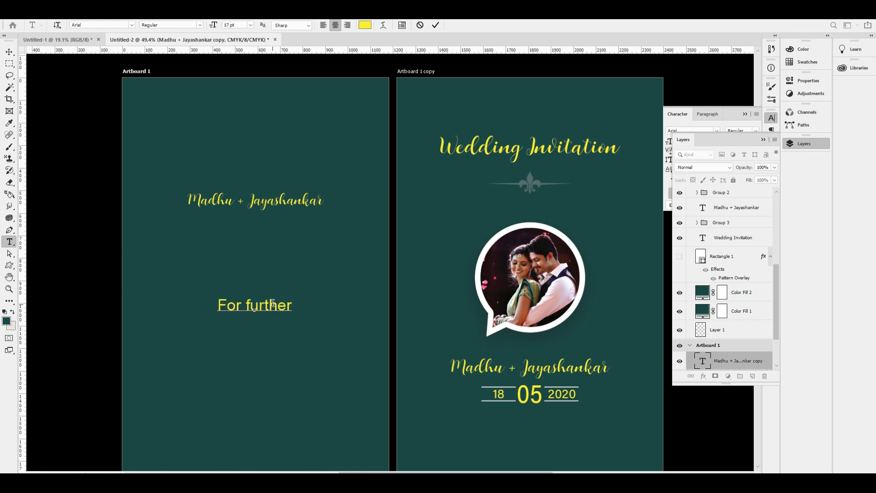
pyautogui.write('details ')
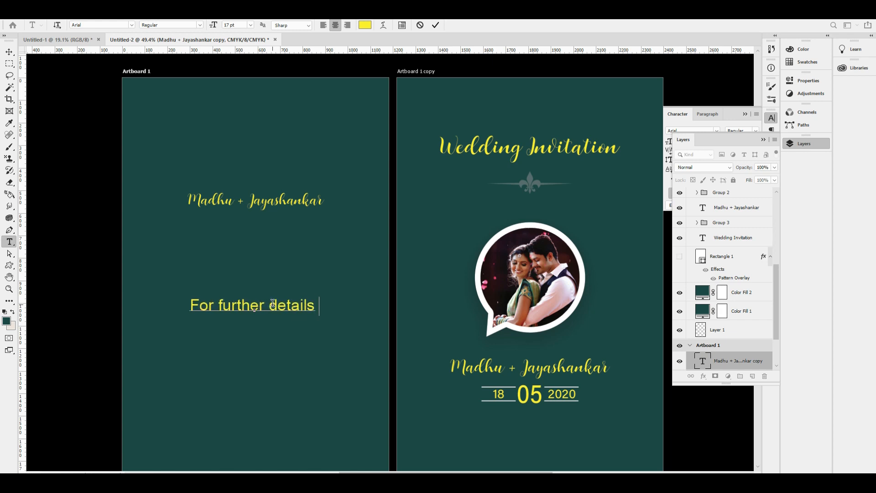
pyautogui.write('scan the QR')
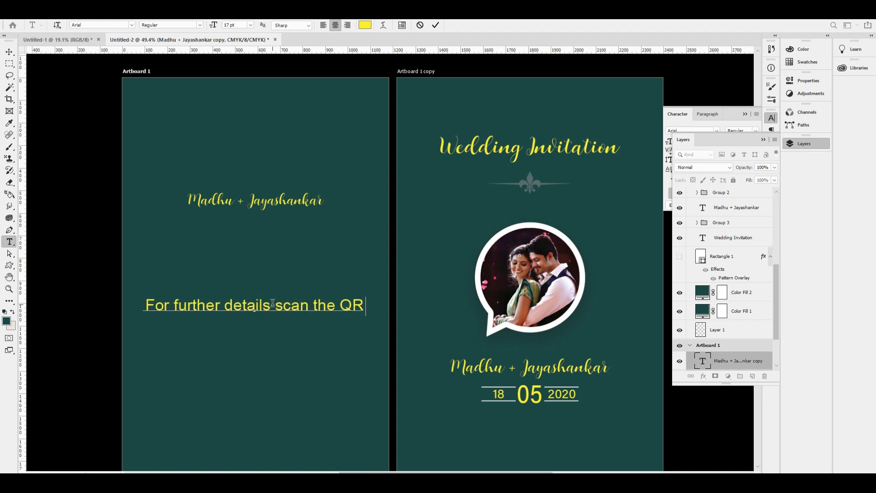
pyautogui.write(' Code ')
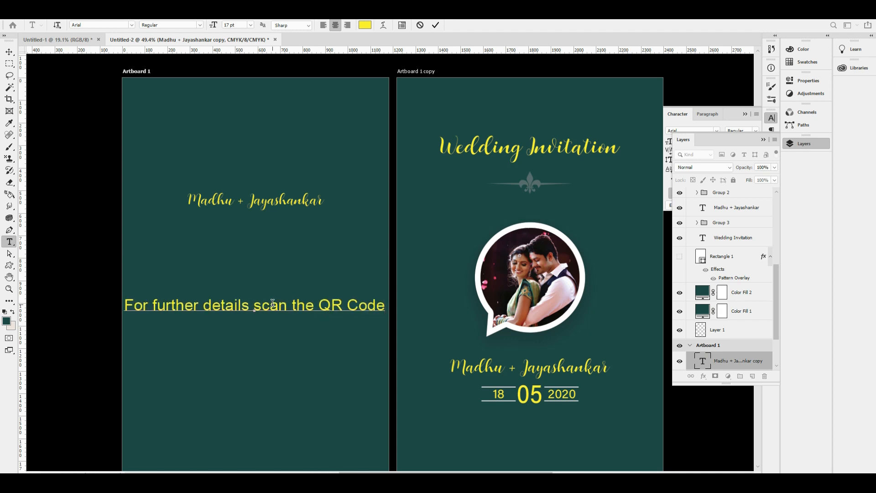
pyautogui.write('with your smartphone')
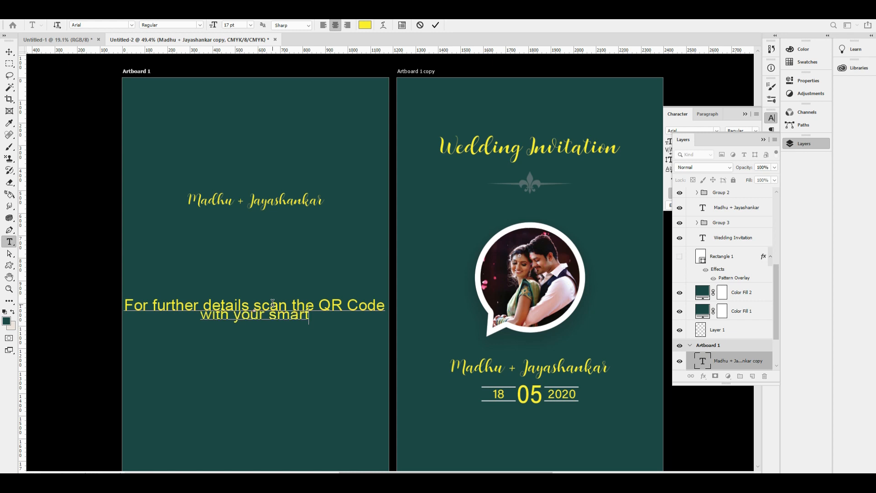
# Reduce the QR Code note's font size and increase its leading so the two lines are clearly separated.
pyautogui.hotkey('ctrl', 'Return')
pyautogui.hotkey('ctrl', 'a')
pyautogui.hotkey('ctrl', 'shift', ',')
pyautogui.hotkey('ctrl', 'shift', ',')
pyautogui.hotkey('ctrl', 'shift', ',')
pyautogui.hotkey('ctrl', 'shift', ',')
pyautogui.hotkey('ctrl', 'shift', ',')
pyautogui.hotkey('ctrl', 'shift', '.')
pyautogui.hotkey('alt', 'Down')
pyautogui.hotkey('alt', 'Down')
pyautogui.hotkey('alt', 'Down')
pyautogui.hotkey('alt', 'Up')
pyautogui.hotkey('ctrl', 'Return')
pyautogui.press('v')
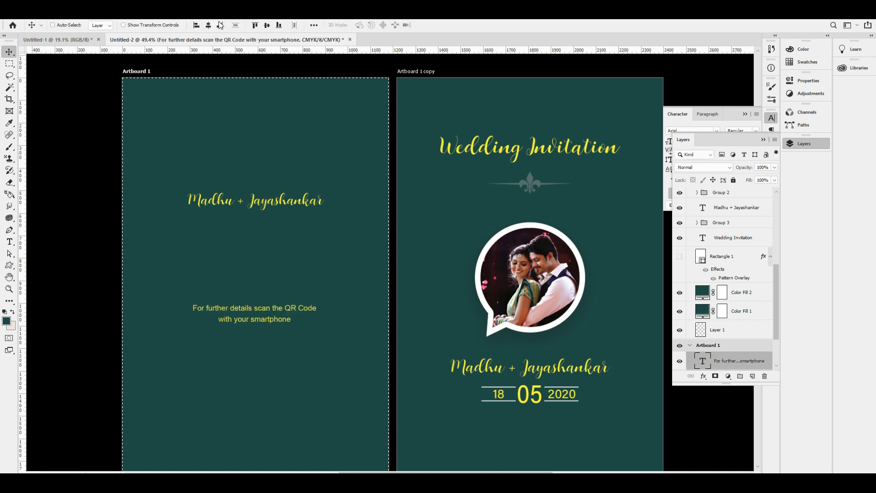
# Move the QR Code note down to just above the lower edge of Artboard 1.
pyautogui.hotkey('ctrl', '-')
pyautogui.hotkey('shift', 'Down')
pyautogui.hotkey('shift', 'Down')
pyautogui.hotkey('shift', 'Down')
pyautogui.hotkey('shift', 'Down')
pyautogui.hotkey('shift', 'Down')
pyautogui.hotkey('shift', 'Down')
pyautogui.hotkey('shift', 'Down')
pyautogui.hotkey('shift', 'Down')
pyautogui.hotkey('shift', 'Down')
pyautogui.hotkey('shift', 'Down')
pyautogui.hotkey('shift', 'Down')
pyautogui.hotkey('shift', 'Down')
pyautogui.hotkey('shift', 'Down')
pyautogui.hotkey('shift', 'Down')
pyautogui.hotkey('shift', 'Down')
pyautogui.hotkey('shift', 'Down')
pyautogui.hotkey('shift', 'Down')
pyautogui.hotkey('shift', 'Down')
pyautogui.hotkey('shift', 'Down')
pyautogui.hotkey('shift', 'Down')
pyautogui.hotkey('shift', 'Down')
pyautogui.hotkey('shift', 'Up')
pyautogui.hotkey('shift', 'Up')
pyautogui.press('Up')
pyautogui.press('Up')
pyautogui.press('Up')
pyautogui.press('Up')
pyautogui.press('Up')
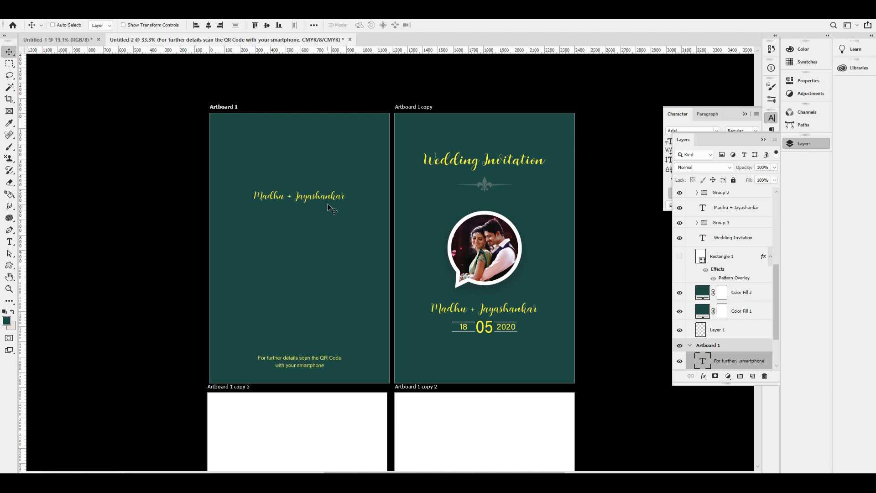
# Break the couple's names text on Artboard 1 onto separate lines at the plus sign.
pyautogui.moveTo(329, 207); pyautogui.dragTo(338, 208)
pyautogui.press('t')
pyautogui.click(304, 200)
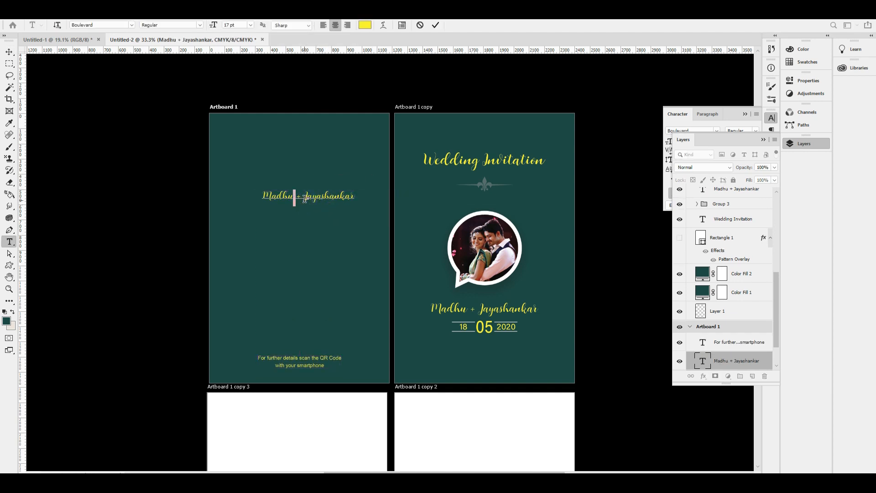
pyautogui.press('Return')
pyautogui.press('Delete')
pyautogui.press('Delete')
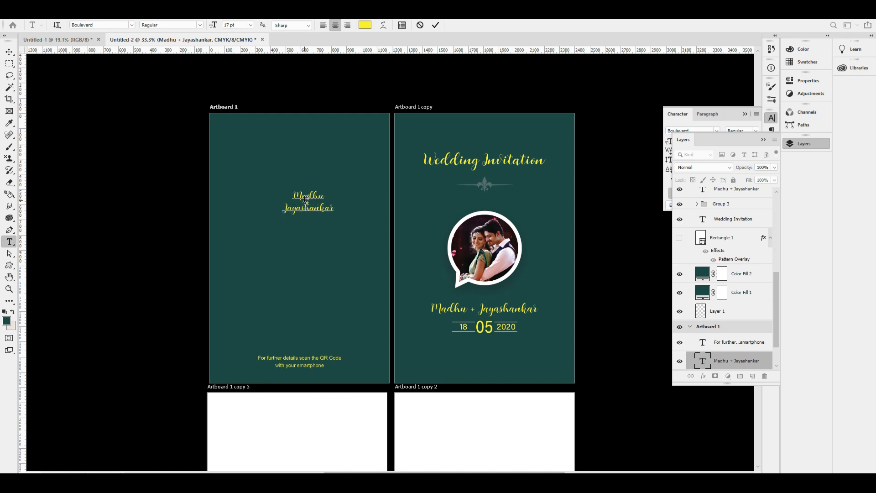
# Keep the plus sign on its own middle line and increase the leading of all three lines of the names text.
pyautogui.hotkey('ctrl', 'a')
pyautogui.hotkey('ctrl', 'z')
pyautogui.hotkey('alt', 'Down')
pyautogui.hotkey('alt', 'Down')
pyautogui.hotkey('alt', 'Down')
pyautogui.hotkey('alt', 'Down')
pyautogui.hotkey('ctrl', 'Return')
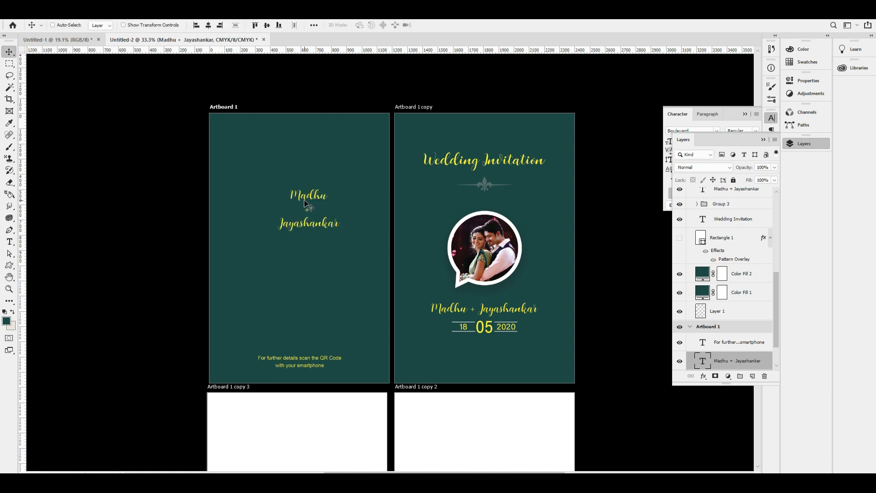
# Group the names text, enlarge it and centre it horizontally on Artboard 1.
pyautogui.hotkey('ctrl', 'g')
pyautogui.hotkey('ctrl', 't')
pyautogui.moveTo(339, 227); pyautogui.dragTo(354, 224)
pyautogui.press('Return')
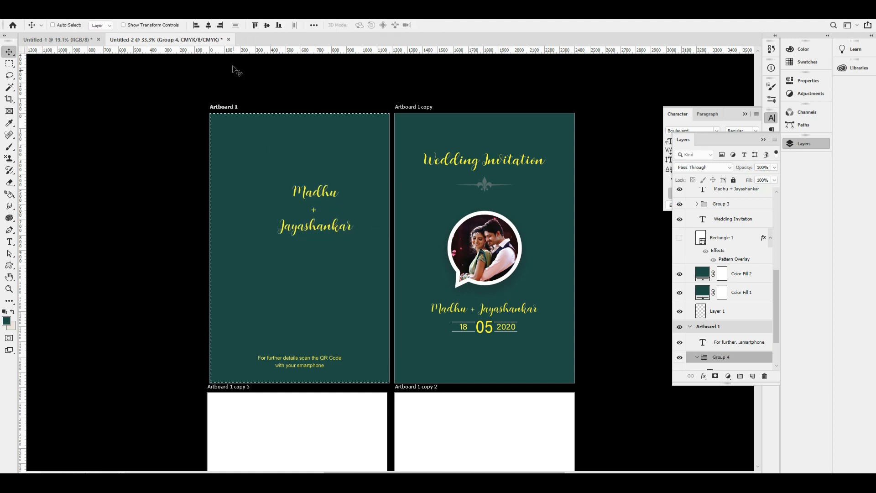
pyautogui.click(208, 25)
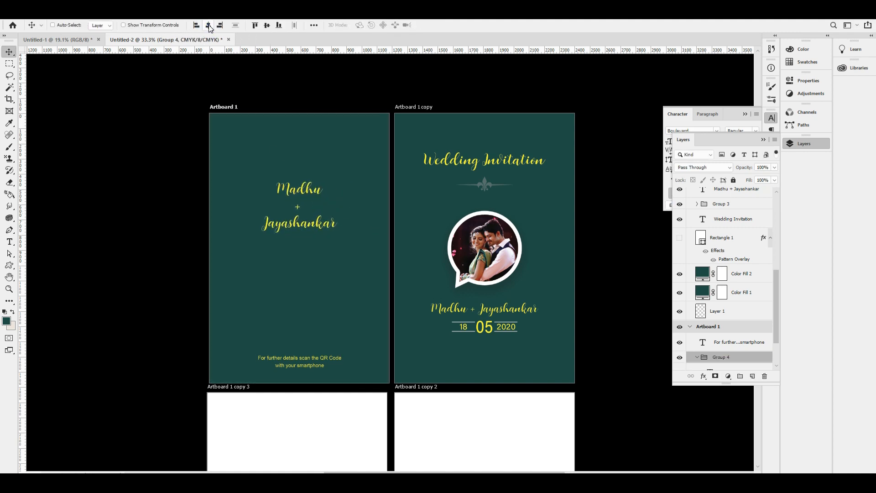
pyautogui.scroll(3, 361, 255)
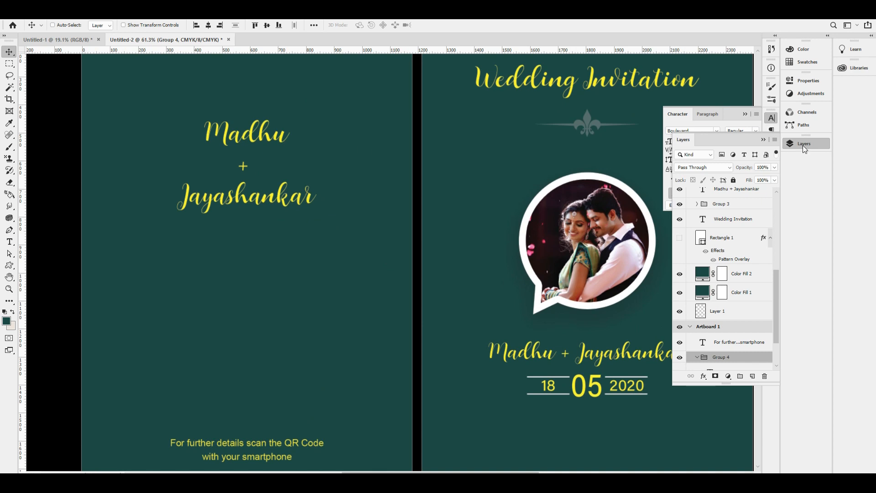
pyautogui.click(805, 146)
pyautogui.click(772, 119)
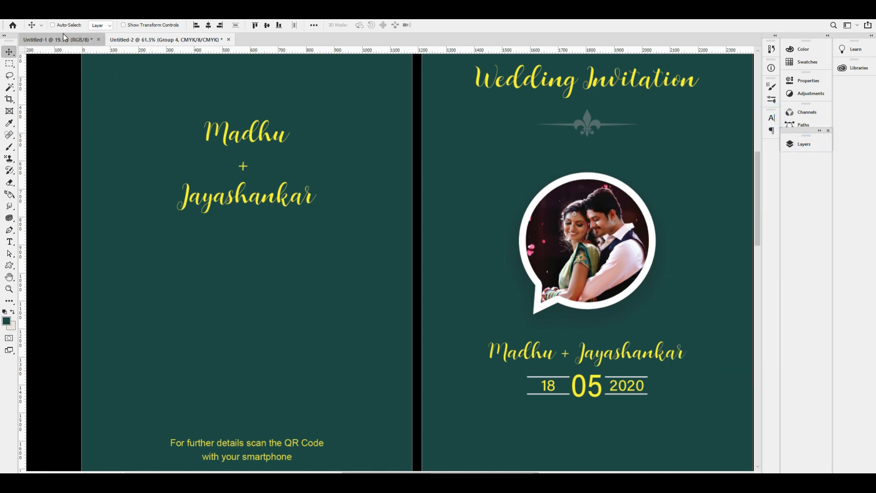
# Copy the QR code from the Untitled-1 document and paste it into the Untitled-2 invitation.
pyautogui.click(57, 39)
pyautogui.scroll(5, 351, 377)
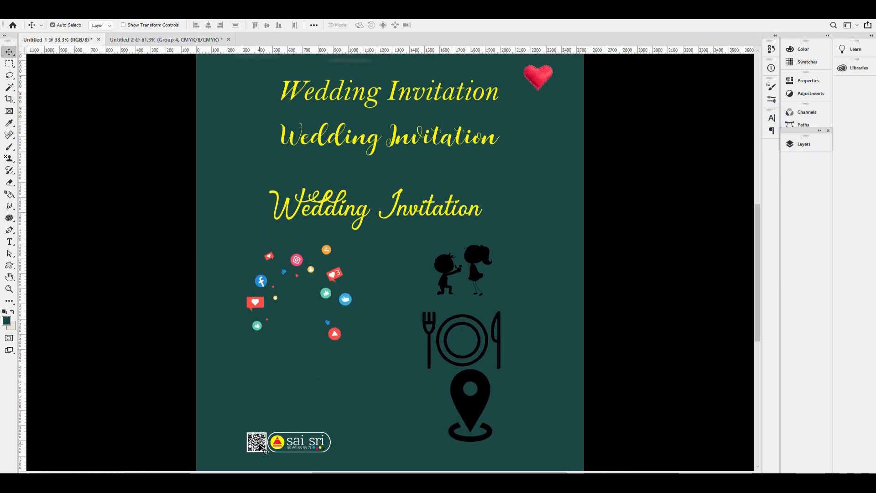
pyautogui.scroll(-1, 314, 384)
pyautogui.press('m')
pyautogui.moveTo(226, 330); pyautogui.dragTo(288, 398)
pyautogui.hotkey('ctrl', 'c')
pyautogui.hotkey('ctrl', 'Tab')
pyautogui.hotkey('ctrl', 'v')
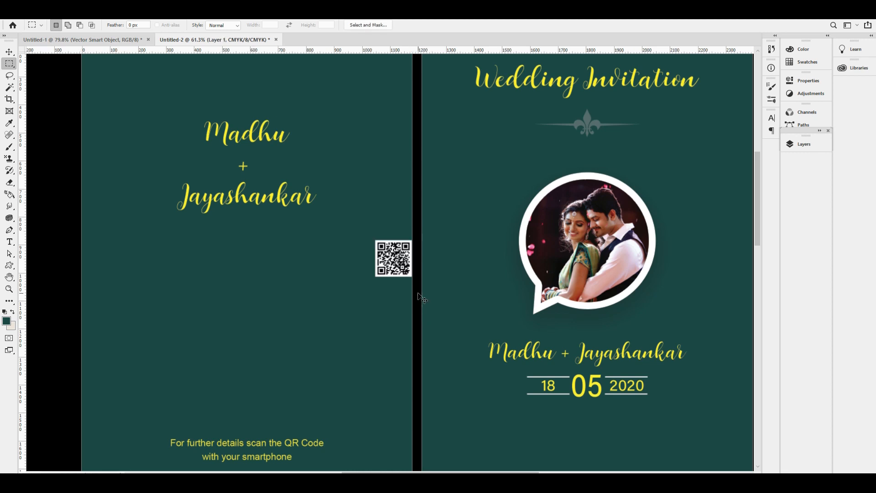
# Enlarge the pasted QR code and place it just above the scan note on Artboard 1.
pyautogui.moveTo(388, 266); pyautogui.dragTo(355, 327)
pyautogui.hotkey('ctrl', 't')
pyautogui.moveTo(301, 327); pyautogui.dragTo(274, 388)
pyautogui.press('Return')
pyautogui.click(209, 27)
pyautogui.hotkey('ctrl', 'd')
pyautogui.hotkey('shift', 'Down')
pyautogui.hotkey('shift', 'Down')
pyautogui.hotkey('shift', 'Down')
pyautogui.hotkey('shift', 'Down')
pyautogui.hotkey('ctrl', '+')
pyautogui.hotkey('ctrl', '+')
pyautogui.moveTo(381, 365); pyautogui.dragTo(505, 123)
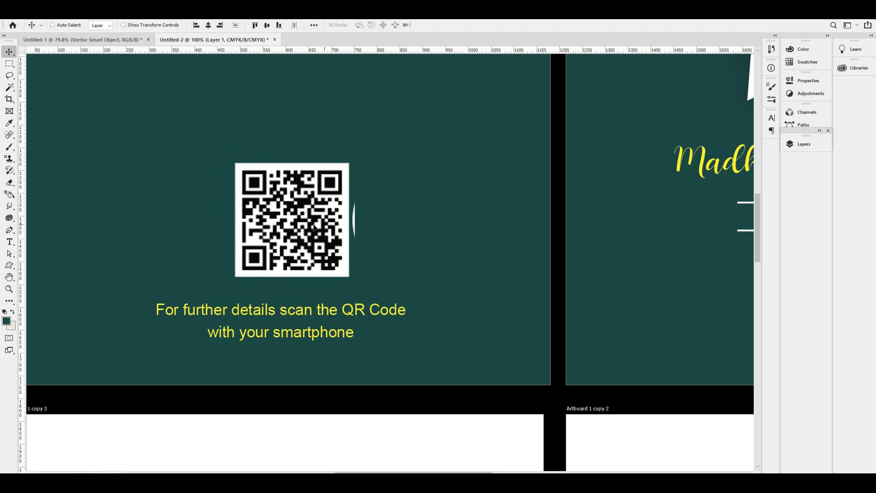
# Nudge the QR code left and delete the leftover logo fragment beside it.
pyautogui.hotkey('shift', 'Left')
pyautogui.hotkey('shift', 'Left')
pyautogui.hotkey('shift', 'Left')
pyautogui.hotkey('shift', 'Left')
pyautogui.press('m')
pyautogui.moveTo(411, 316); pyautogui.dragTo(335, 149)
pyautogui.hotkey('ctrl', 'd')
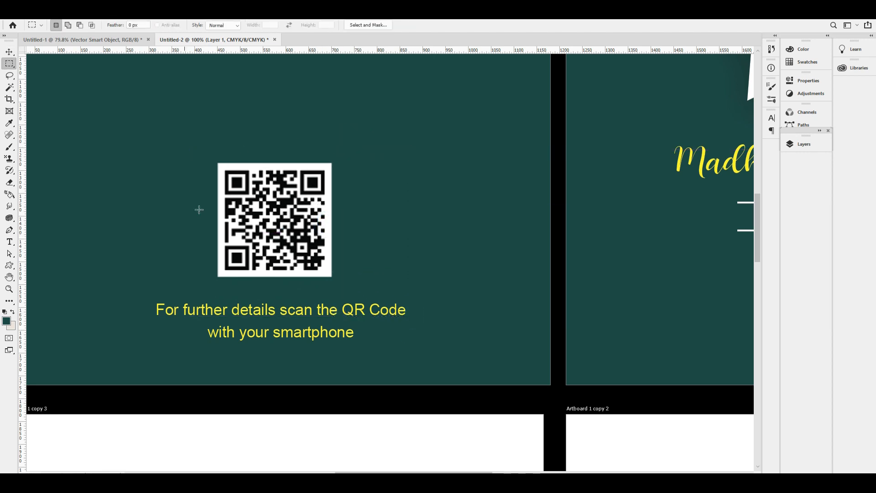
# Move the QR code down close to the scan note and centre it horizontally on Artboard 1.
pyautogui.press('v')
pyautogui.moveTo(301, 246); pyautogui.dragTo(303, 264)
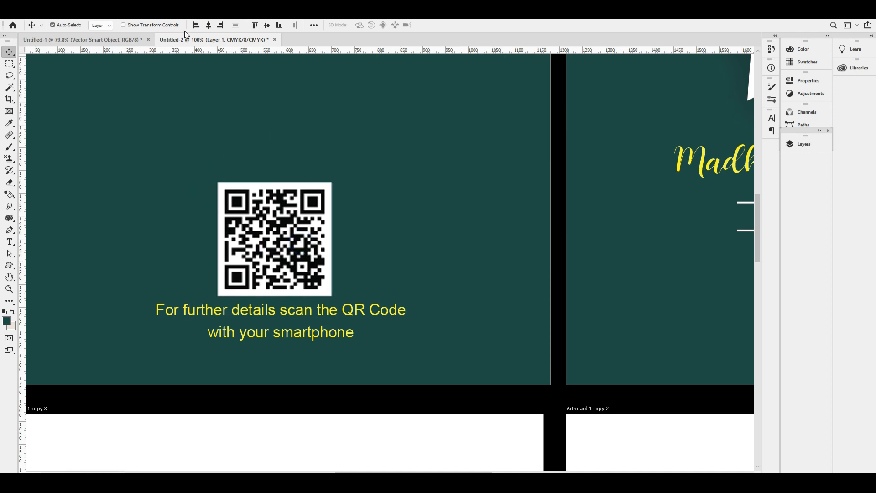
pyautogui.click(208, 25)
pyautogui.hotkey('shift', 'Left')
pyautogui.hotkey('shift', 'Left')
pyautogui.hotkey('shift', 'Left')
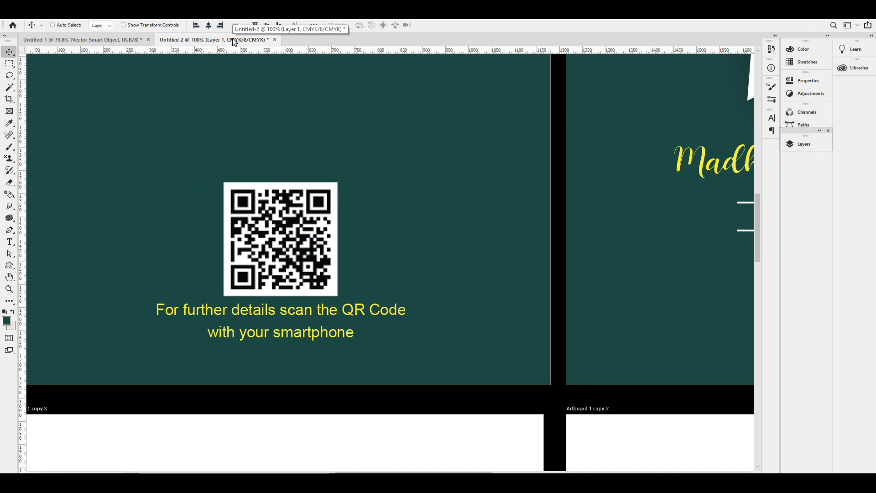
pyautogui.hotkey('ctrl', '0')
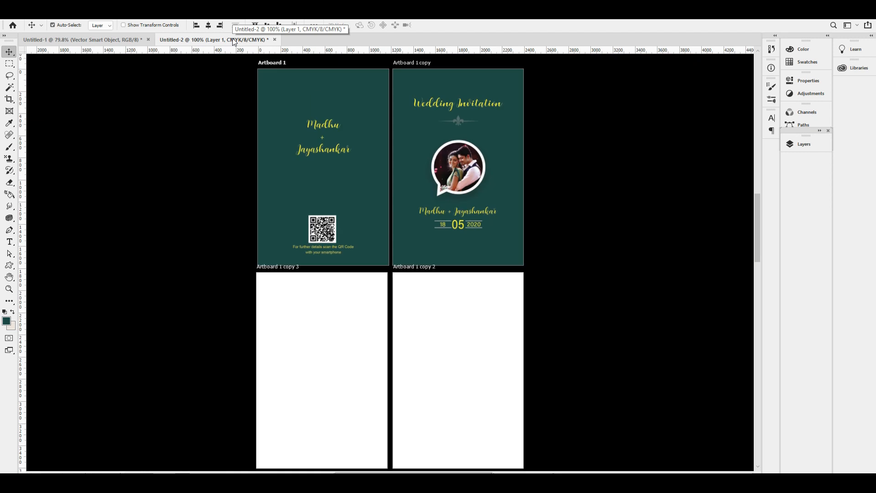
# Draw a rectangle of 1237 × 454 px across the upper part of Artboard 1 copy 3, overlapping its edges.
pyautogui.scroll(3, 407, 133)
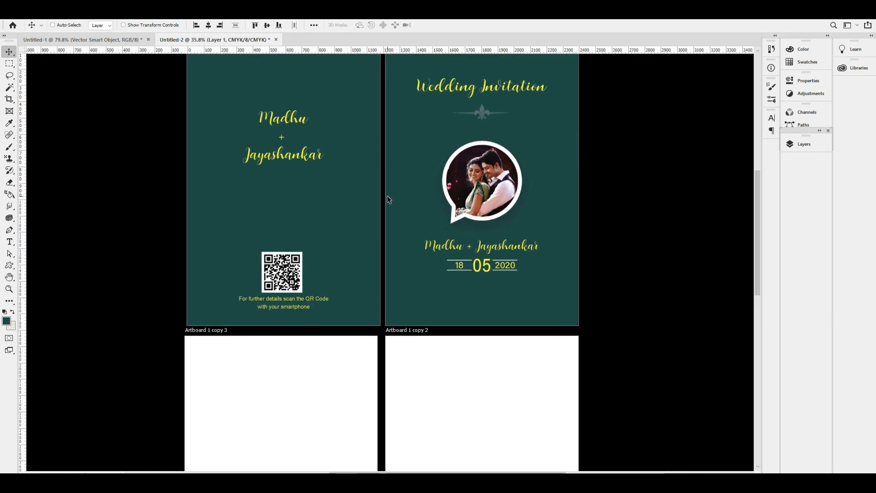
pyautogui.scroll(2, 540, 126)
pyautogui.scroll(-3, 531, 258)
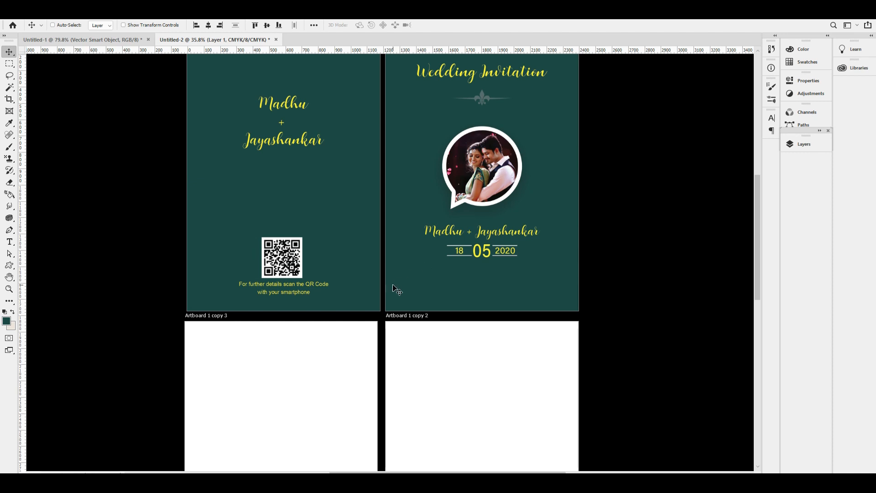
pyautogui.scroll(-5, 348, 344)
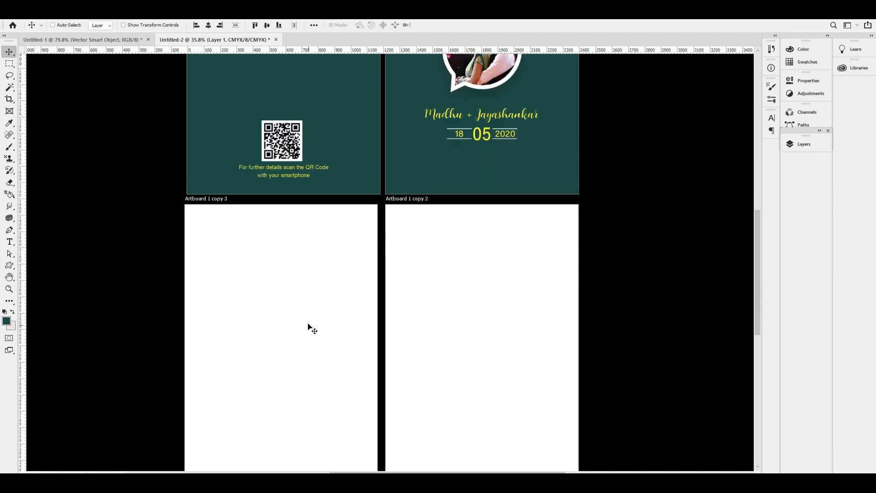
pyautogui.moveTo(283, 219); pyautogui.dragTo(315, 221)
pyautogui.moveTo(341, 262); pyautogui.dragTo(349, 213)
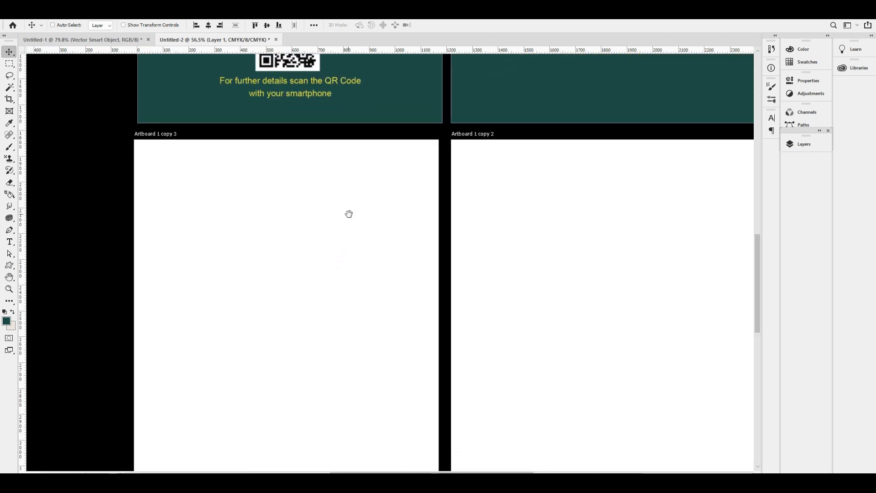
pyautogui.click(16, 269)
pyautogui.click(53, 267)
pyautogui.moveTo(126, 130); pyautogui.dragTo(446, 246)
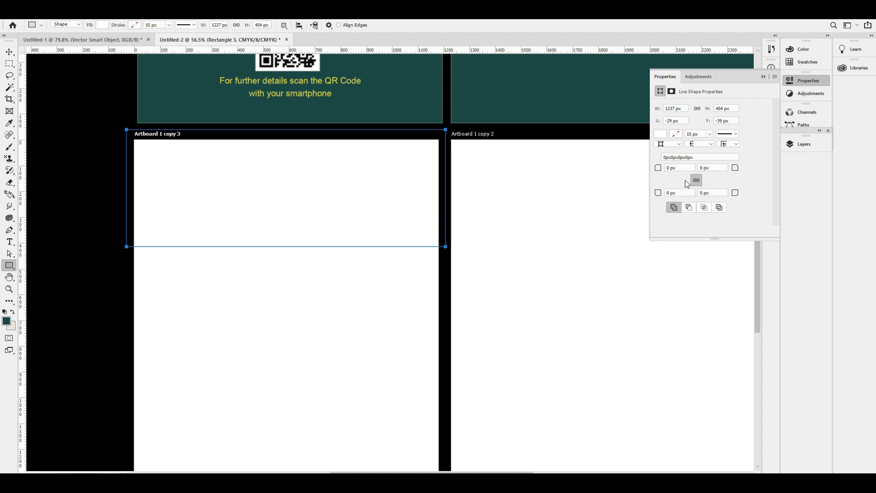
# Fill the new rectangle with the recently used brighter green.
pyautogui.click(102, 25)
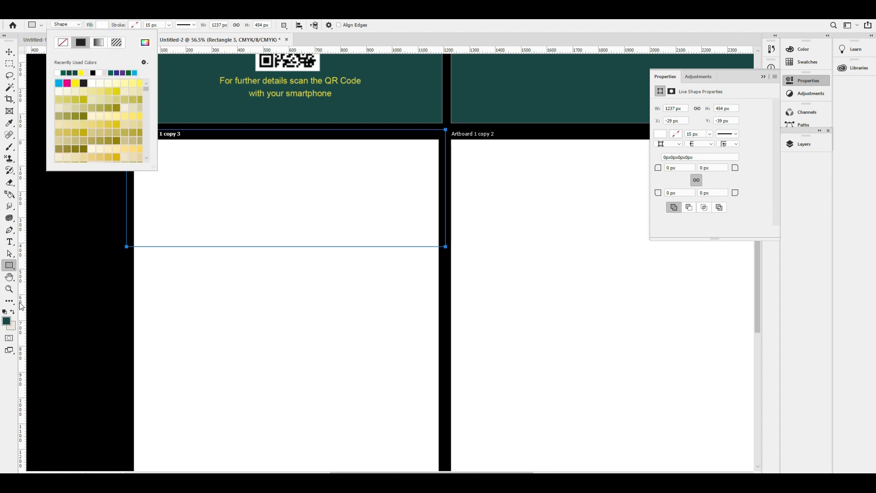
pyautogui.click(67, 72)
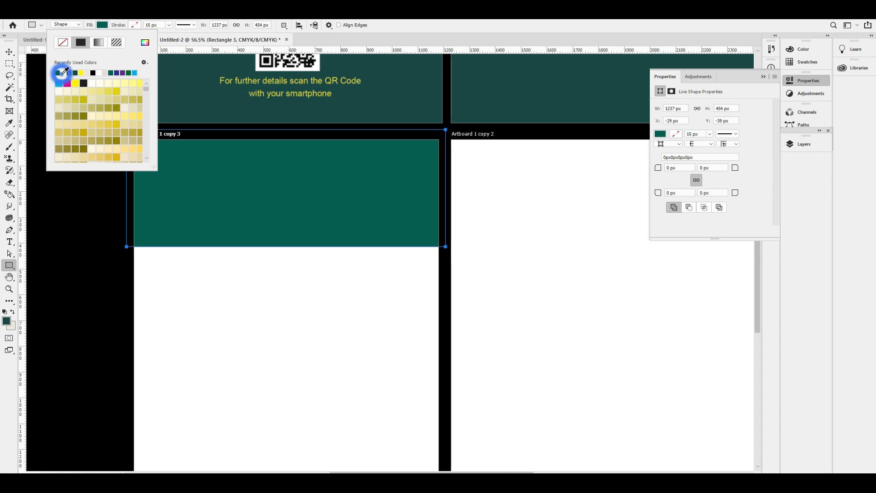
pyautogui.press('Return')
pyautogui.press('v')
# Set the foreground colour to the green sampled from the new rectangle on Artboard 1 copy 3.
pyautogui.scroll(3, 523, 136)
pyautogui.rightClick(524, 160)
pyautogui.click(547, 165)
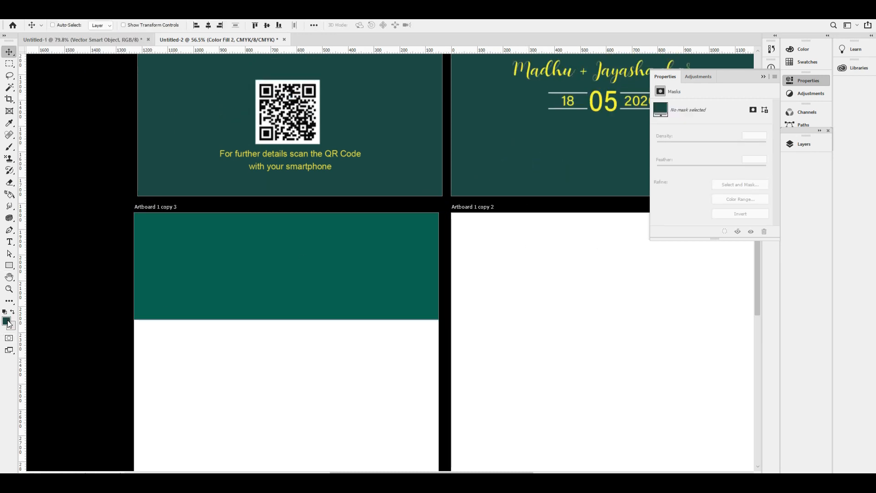
pyautogui.click(7, 321)
pyautogui.click(218, 242)
pyautogui.press('Return')
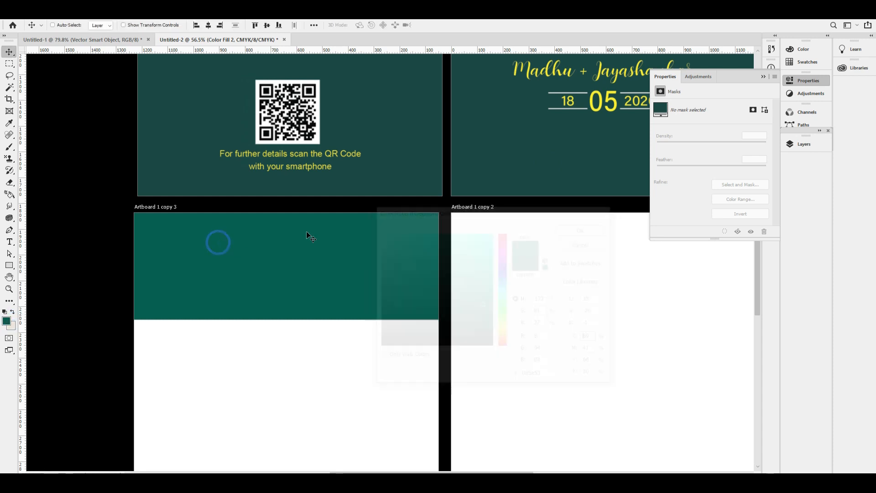
# Recolour the backgrounds of the cover and the back page with the sampled green foreground colour.
pyautogui.rightClick(517, 104)
pyautogui.click(552, 117)
pyautogui.hotkey('alt', 'BackSpace')
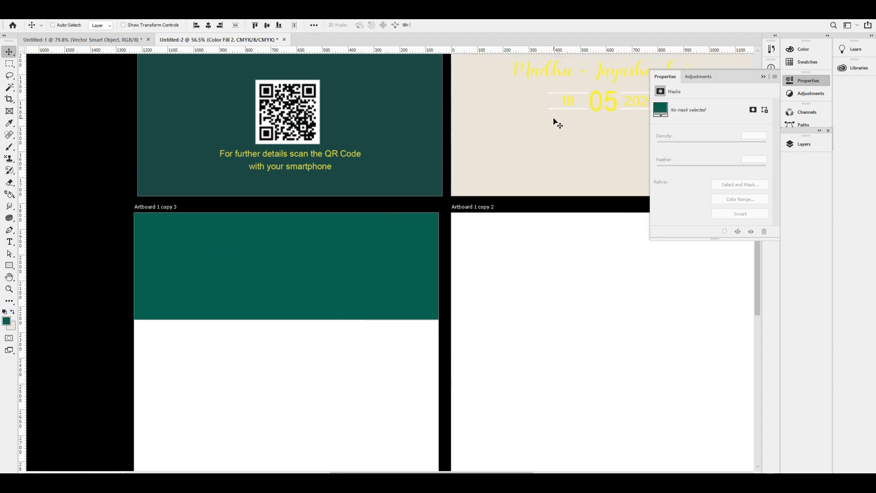
pyautogui.click(438, 101)
pyautogui.hotkey('alt', 'BackSpace')
pyautogui.scroll(1, 418, 369)
pyautogui.moveTo(418, 369); pyautogui.dragTo(368, 323)
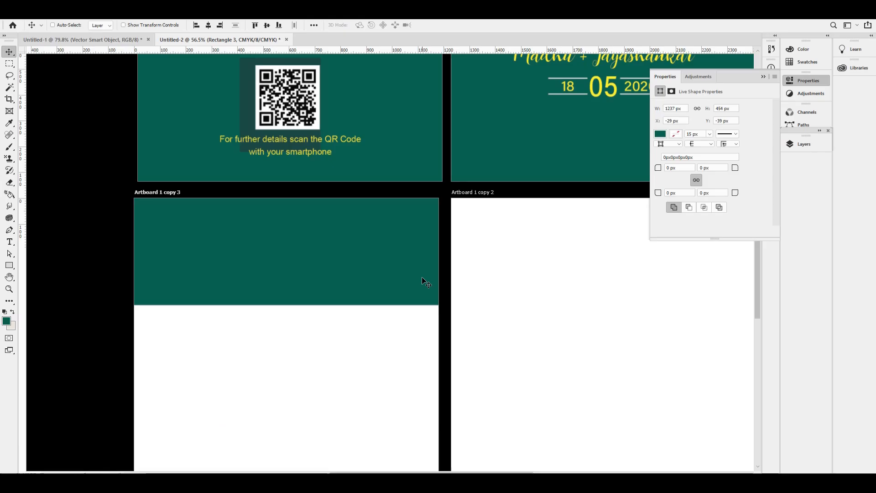
# Delete the old dark green area surrounding the QR code on its layer using the Magic Wand.
pyautogui.click(295, 108)
pyautogui.press('w')
pyautogui.click(251, 87)
pyautogui.press('Delete')
pyautogui.hotkey('ctrl', 'd')
pyautogui.press('v')
pyautogui.scroll(1, 418, 211)
pyautogui.hotkey('ctrl', '-')
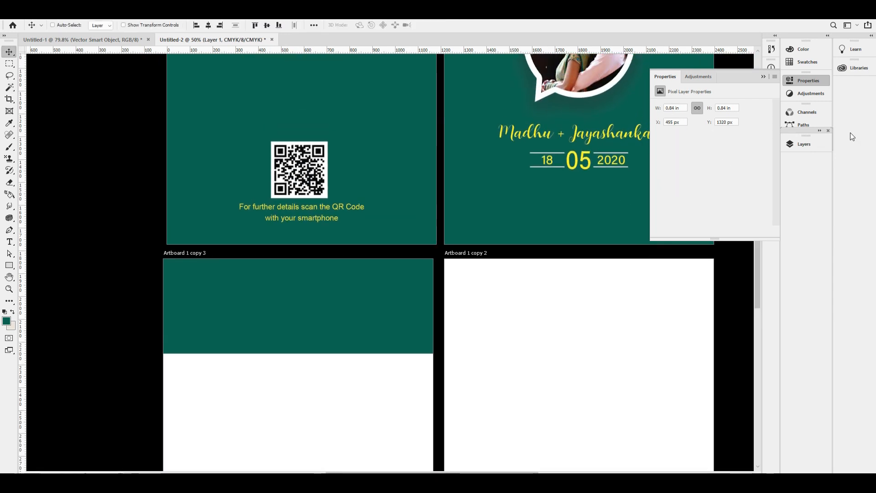
pyautogui.click(808, 87)
pyautogui.hotkey('ctrl', '0')
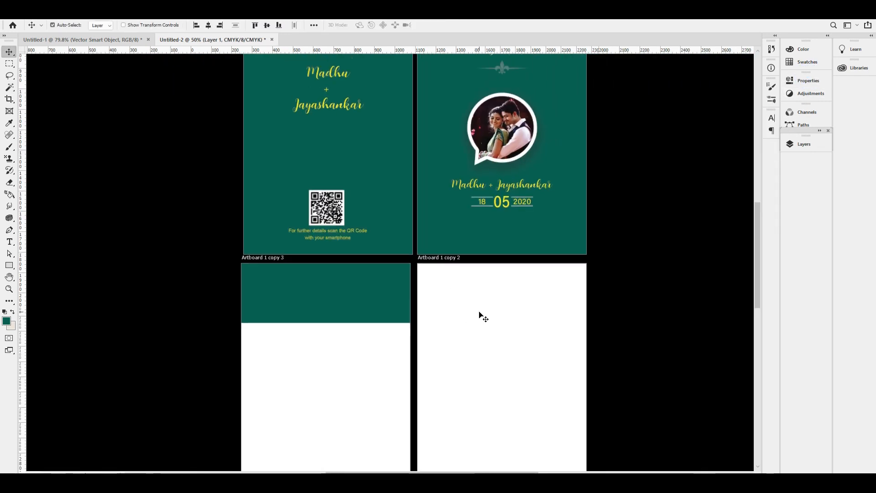
pyautogui.moveTo(356, 323); pyautogui.dragTo(411, 299)
pyautogui.hotkey('ctrl', '-')
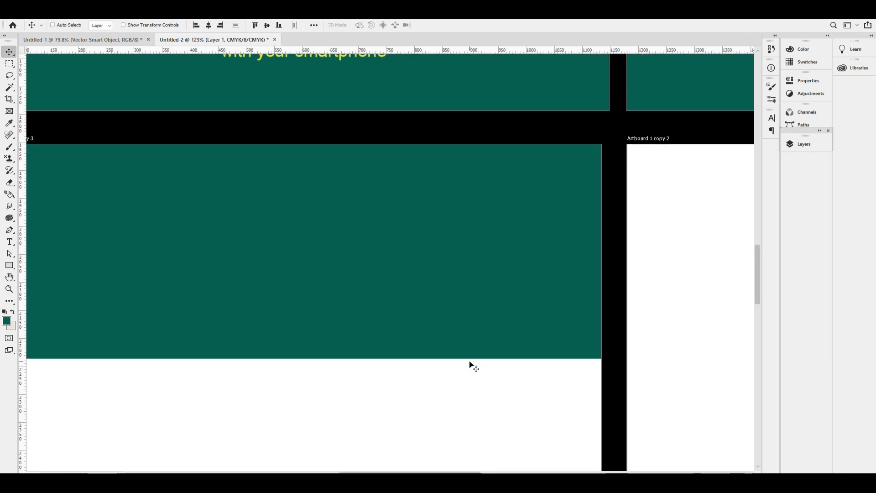
pyautogui.moveTo(409, 368); pyautogui.dragTo(432, 302)
pyautogui.hotkey('ctrl', '-')
pyautogui.hotkey('ctrl', '-')
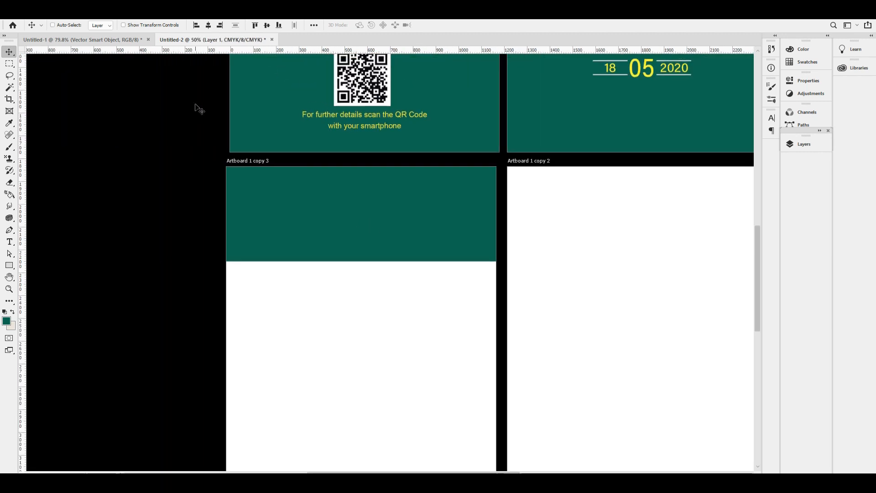
# Copy the couple photo from the browser image results and paste it as a layer clipped to the rectangle on Artboard 1 copy 3.
pyautogui.hotkey('alt', 'Tab')
pyautogui.rightClick(679, 160)
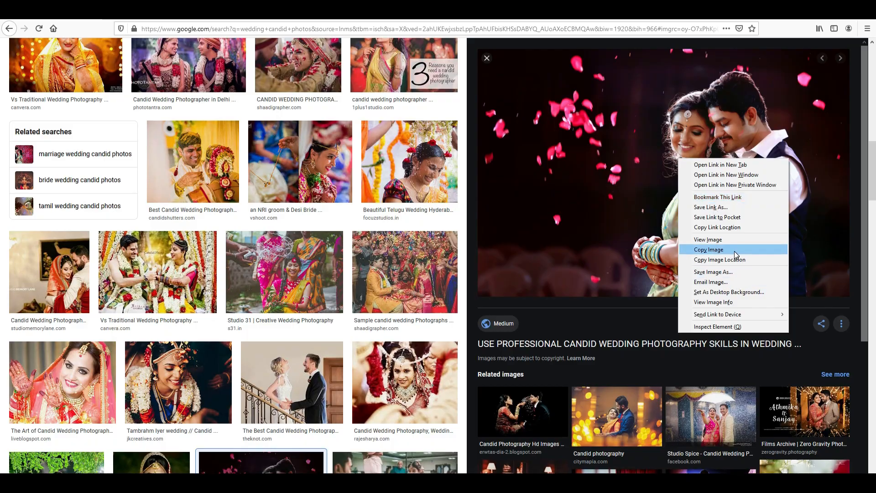
pyautogui.click(734, 251)
pyautogui.hotkey('alt', 'Tab')
pyautogui.press('F7')
pyautogui.keyDown('ctrl'); pyautogui.click(401, 201); pyautogui.keyUp('ctrl')
pyautogui.hotkey('ctrl', 'v')
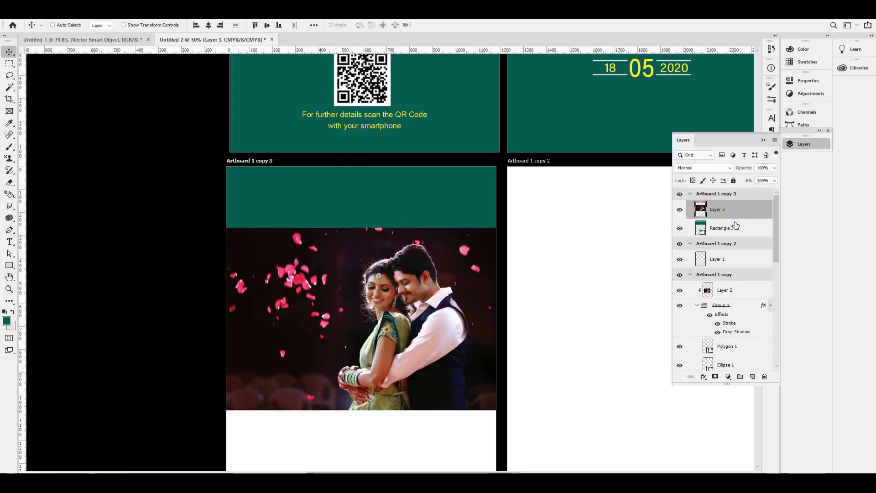
pyautogui.keyDown('alt'); pyautogui.click(735, 219); pyautogui.keyUp('alt')
pyautogui.click(730, 228)
pyautogui.hotkey('ctrl', 't')
pyautogui.moveTo(412, 259); pyautogui.dragTo(413, 227)
pyautogui.hotkey('ctrl', 'z')
pyautogui.press('Escape')
# Slightly enlarge the clipped photo and reposition it so both faces fit inside the rectangle on Artboard 1 copy 3.
pyautogui.click(423, 221)
pyautogui.click(735, 209)
pyautogui.moveTo(383, 272); pyautogui.dragTo(379, 189)
pyautogui.hotkey('ctrl', 't')
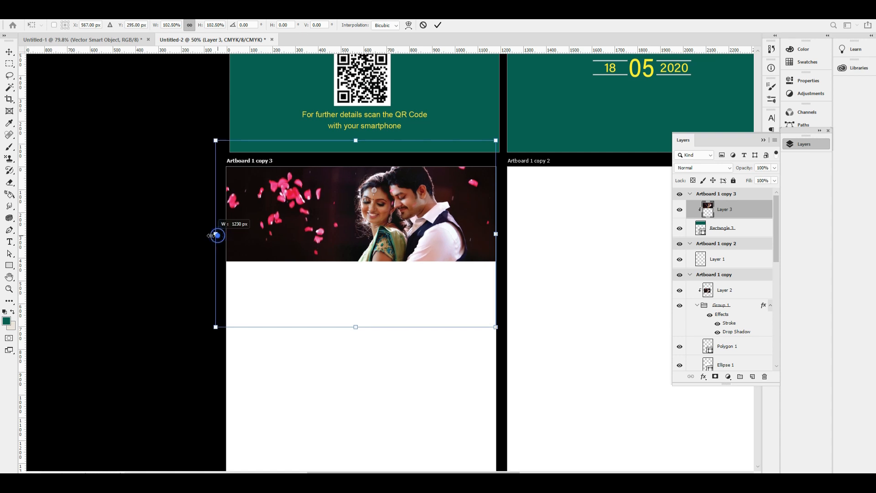
pyautogui.press('Return')
pyautogui.moveTo(394, 240); pyautogui.dragTo(396, 256)
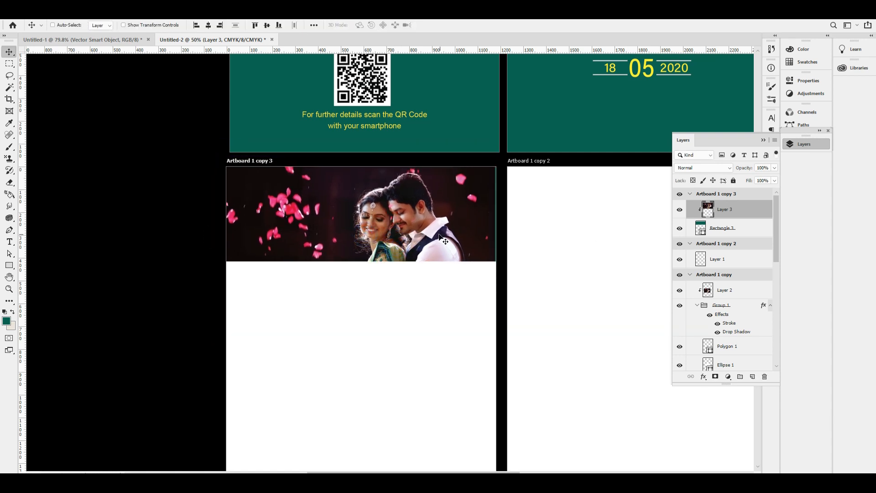
pyautogui.scroll(2, 642, 190)
pyautogui.scroll(-2, 641, 190)
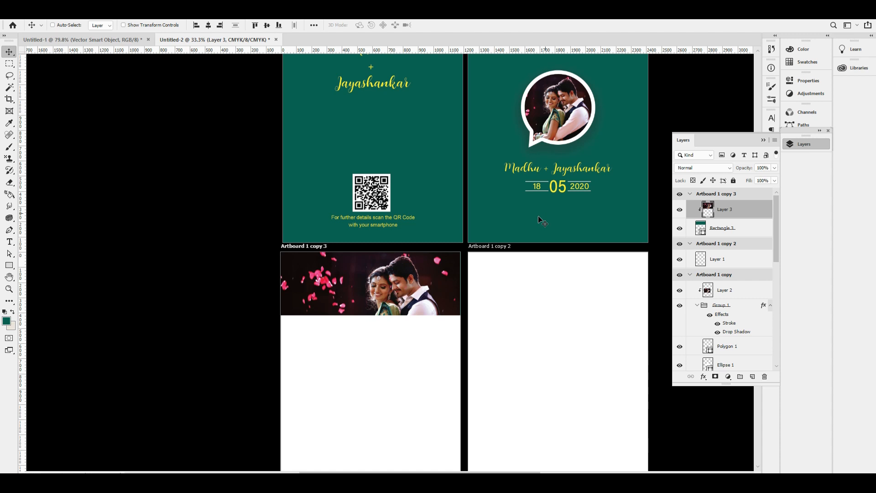
pyautogui.scroll(3, 393, 302)
pyautogui.scroll(-2, 421, 149)
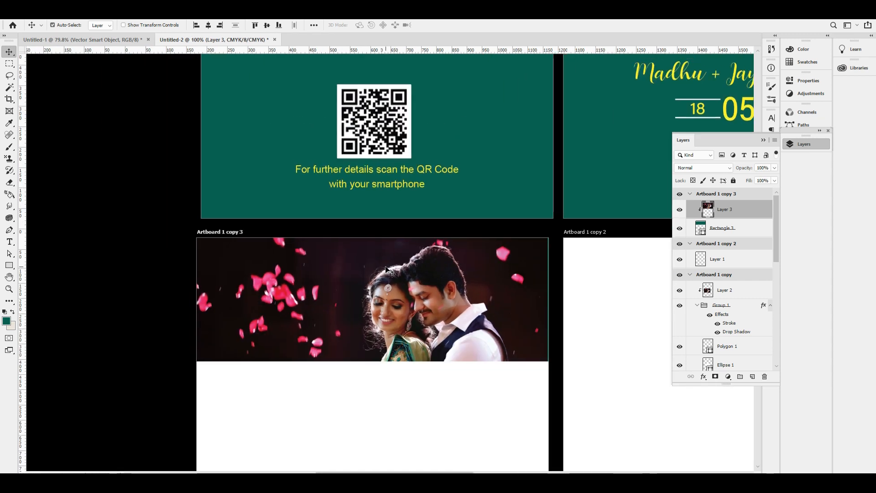
# Duplicate the couple's names text from the back page and place the copy over the photo on Artboard 1 copy 3.
pyautogui.scroll(2, 434, 145)
pyautogui.rightClick(385, 89)
pyautogui.click(426, 108)
pyautogui.moveTo(402, 91); pyautogui.dragTo(345, 440)
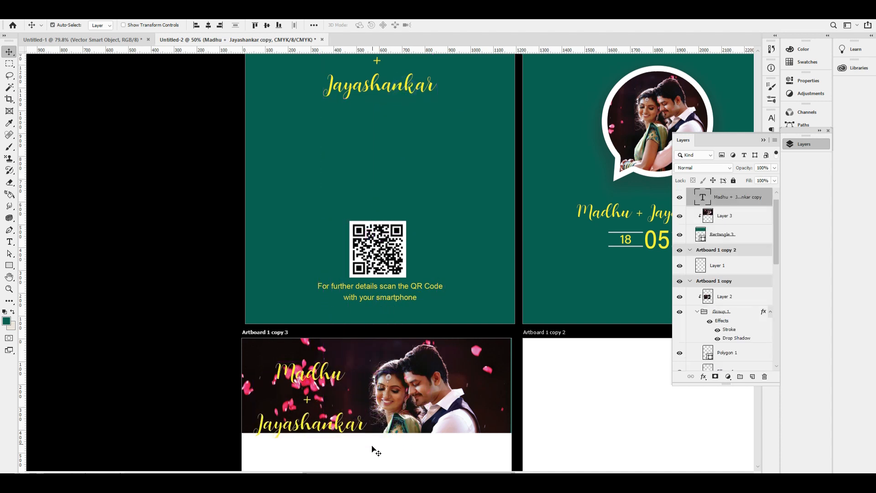
pyautogui.scroll(3, 333, 456)
pyautogui.hotkey('ctrl', 'z')
pyautogui.hotkey('ctrl', 'shift', 'z')
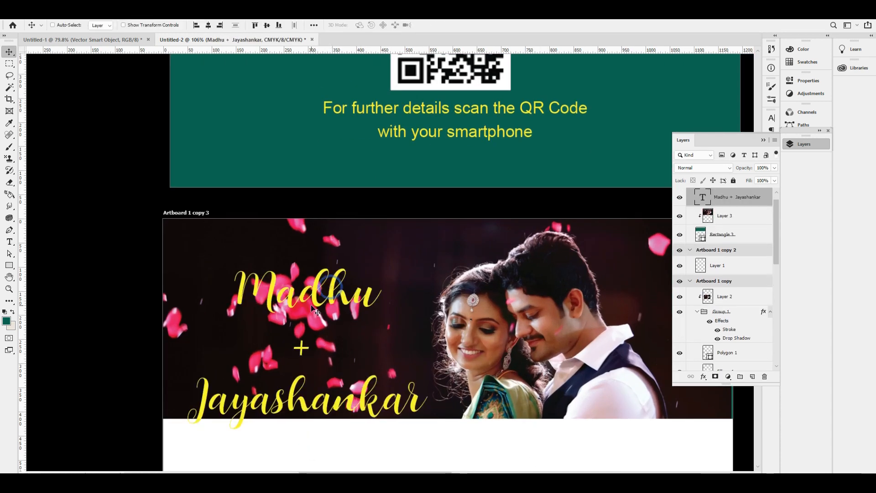
# Join the copied couple's names into a single line and reduce the text size to 11.19 pt.
pyautogui.doubleClick(315, 298)
pyautogui.press('End')
pyautogui.press('Delete')
pyautogui.press('End')
pyautogui.press('Delete')
pyautogui.hotkey('ctrl', 'a')
pyautogui.hotkey('ctrl', 'shift', ',')
pyautogui.hotkey('ctrl', 'shift', ',')
pyautogui.hotkey('ctrl', 'shift', ',')
pyautogui.hotkey('ctrl', 'shift', ',')
pyautogui.hotkey('ctrl', 'shift', ',')
pyautogui.hotkey('ctrl', 'shift', ',')
pyautogui.hotkey('ctrl', 'shift', ',')
pyautogui.hotkey('ctrl', 'shift', ',')
pyautogui.hotkey('ctrl', 'shift', ',')
pyautogui.hotkey('ctrl', 'shift', ',')
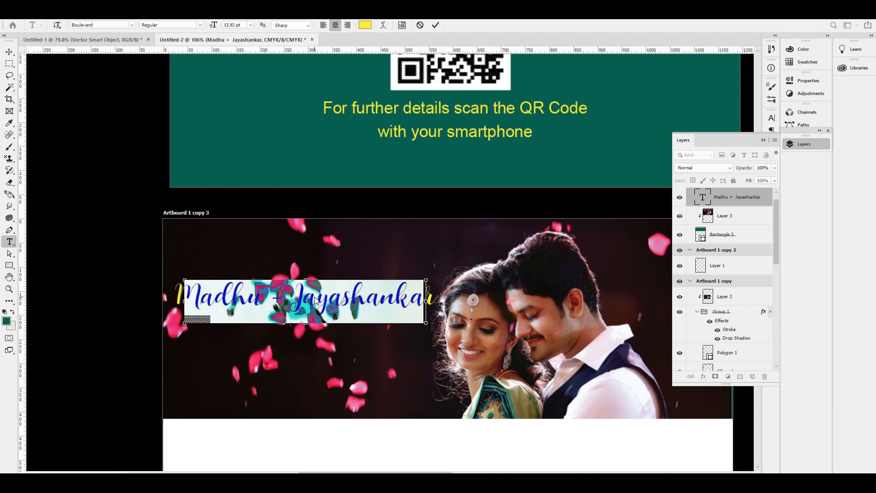
pyautogui.hotkey('ctrl', 'Return')
# Move the names line down into the lower part of the dark photo area beside the couple.
pyautogui.press('v')
pyautogui.hotkey('shift', 'Down')
pyautogui.hotkey('shift', 'Down')
pyautogui.hotkey('shift', 'Down')
pyautogui.hotkey('shift', 'Down')
pyautogui.hotkey('shift', 'Down')
pyautogui.hotkey('shift', 'Down')
pyautogui.hotkey('shift', 'Down')
pyautogui.hotkey('shift', 'Down')
pyautogui.hotkey('shift', 'Down')
pyautogui.hotkey('shift', 'Down')
pyautogui.hotkey('shift', 'Down')
# Add a new empty layer above the couple photo's Layer 3 and clip it to the rectangle.
pyautogui.rightClick(356, 262)
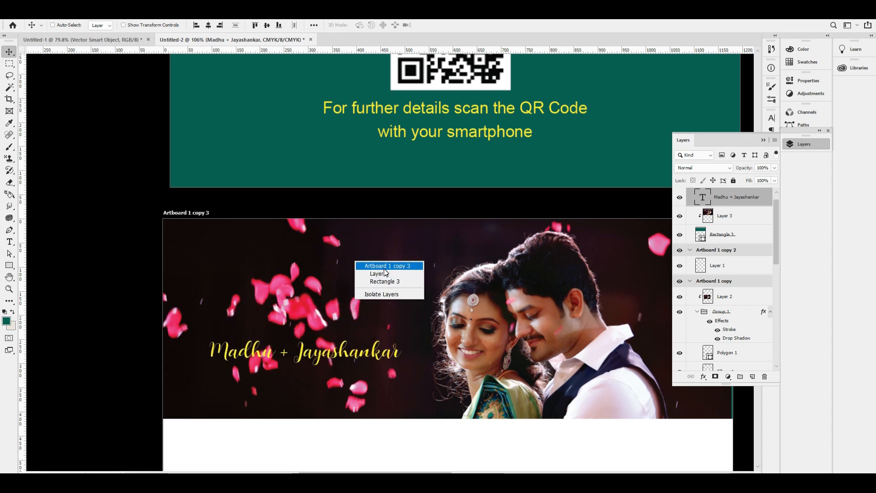
pyautogui.click(385, 273)
pyautogui.hotkey('ctrl', 'shift', 'n')
pyautogui.press('Return')
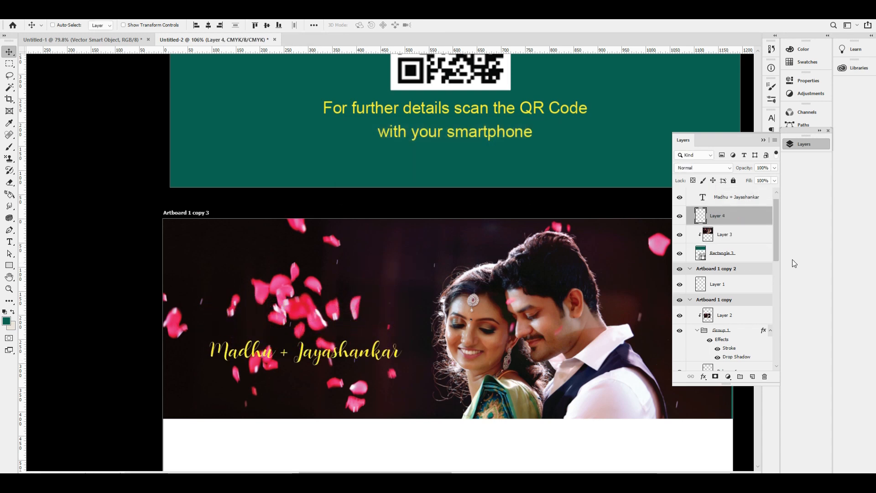
pyautogui.keyDown('alt'); pyautogui.click(735, 226); pyautogui.keyUp('alt')
# Paint over the pink petals behind the names with a large soft brush in near-black colour on the clipped layer.
pyautogui.press('b')
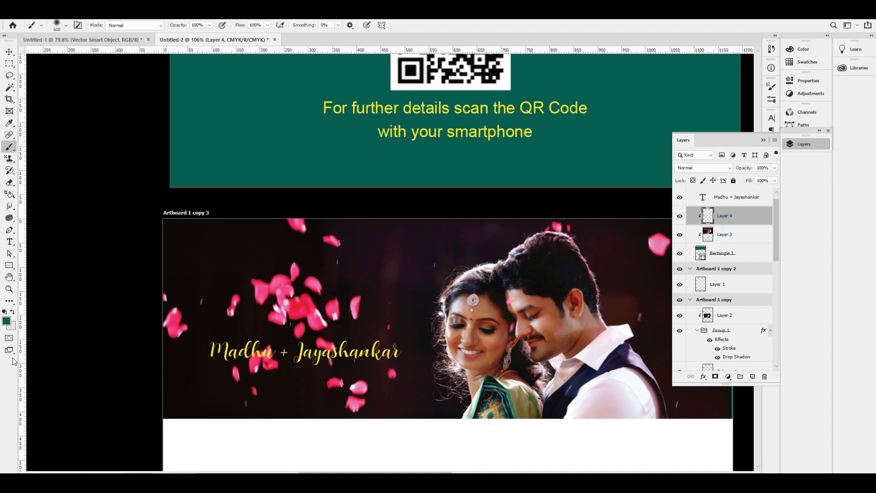
pyautogui.click(8, 320)
pyautogui.click(182, 266)
pyautogui.press('Return')
pyautogui.moveTo(317, 344); pyautogui.dragTo(309, 330)
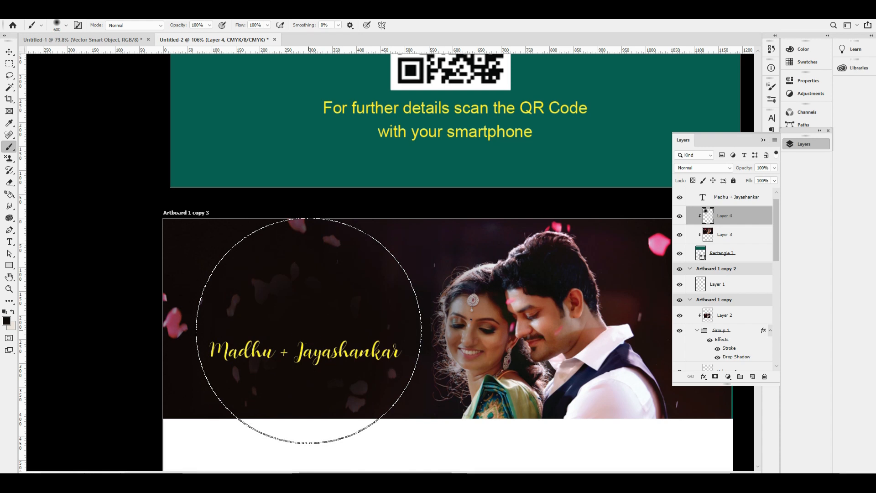
# Reposition the names line over the darkened photo area and duplicate it directly below.
pyautogui.press('v')
pyautogui.moveTo(319, 361); pyautogui.dragTo(321, 324)
pyautogui.scroll(3, 374, 318)
pyautogui.hotkey('ctrl', '-')
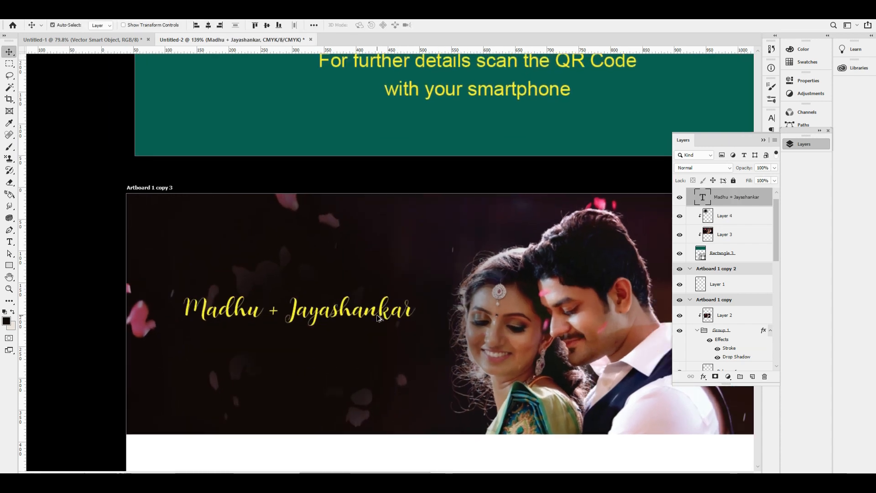
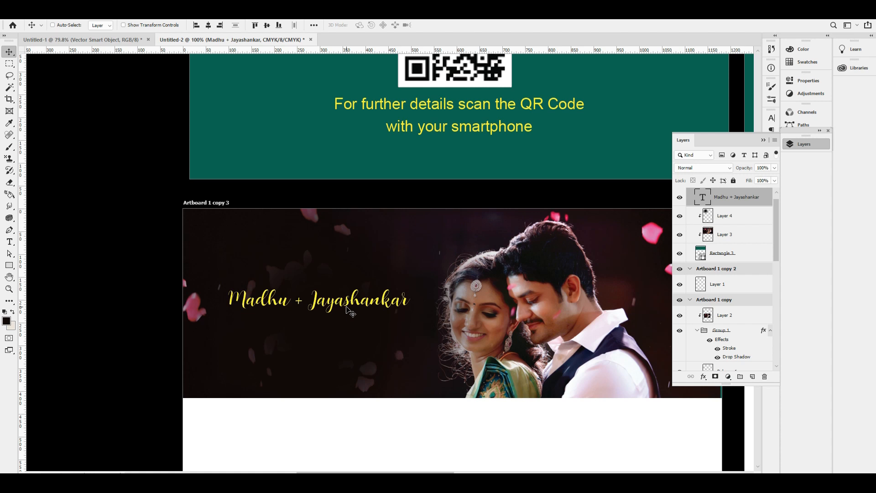
pyautogui.moveTo(321, 308); pyautogui.dragTo(308, 395)
pyautogui.press('t')
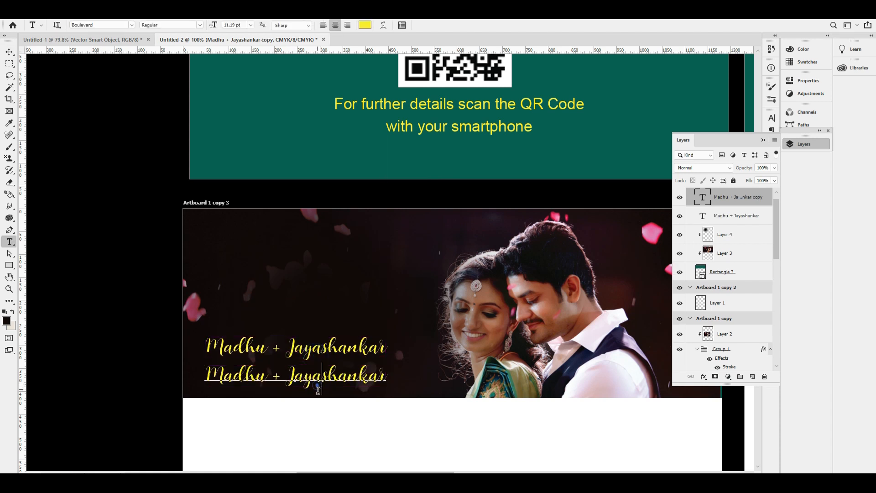
pyautogui.tripleClick(317, 387)
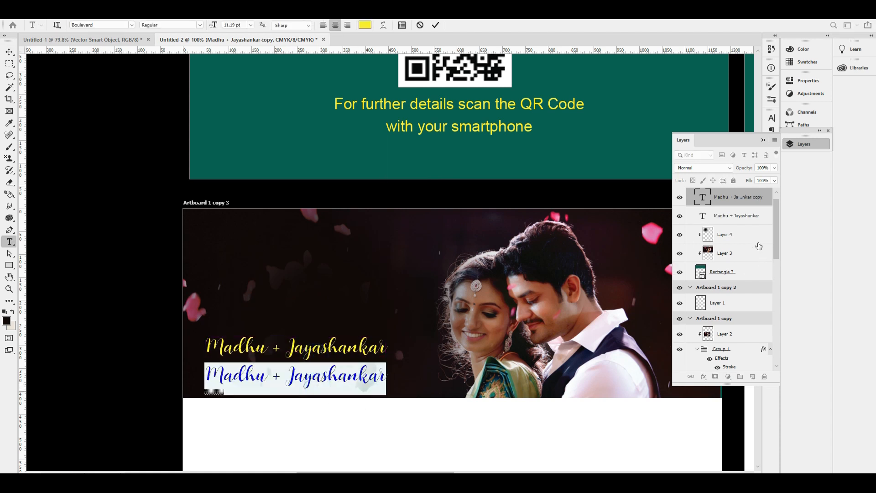
pyautogui.click(131, 26)
pyautogui.write('aria')
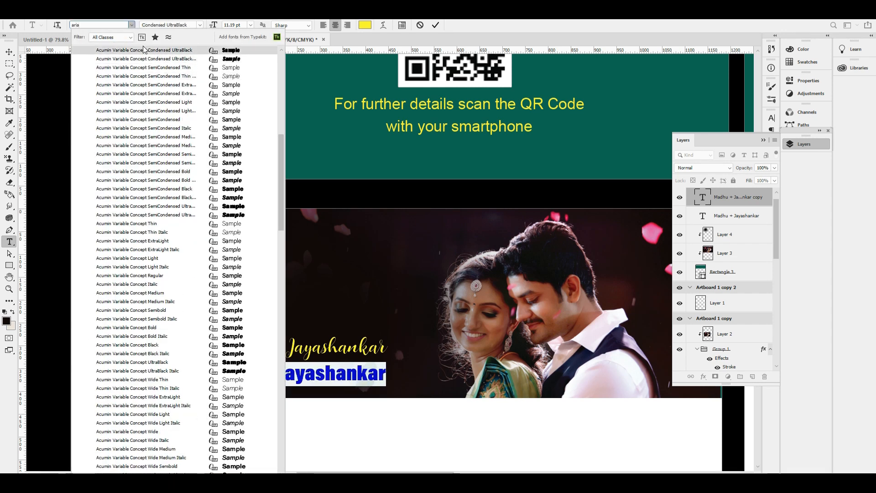
pyautogui.press('Escape')
# Copy the QR code caption from the back page and paste it in place of the duplicated names line.
pyautogui.scroll(1, 460, 165)
pyautogui.click(459, 147)
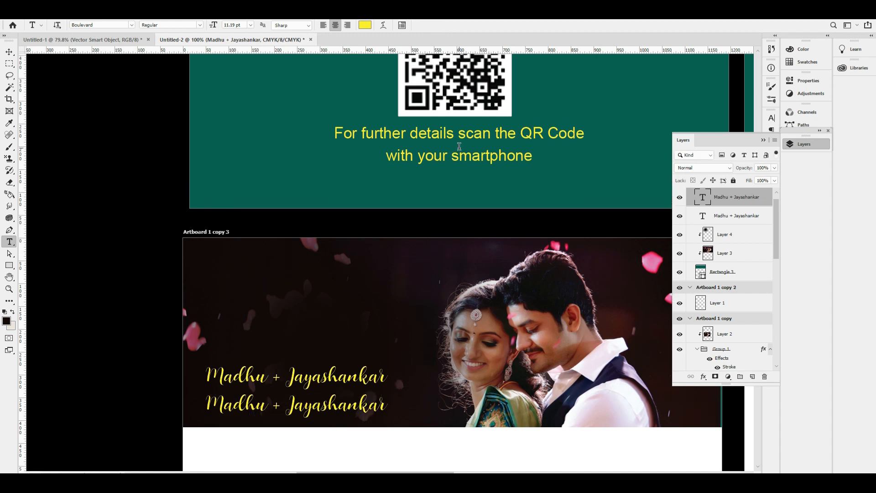
pyautogui.click(459, 147)
pyautogui.hotkey('ctrl', 'a')
pyautogui.hotkey('ctrl', 'c')
pyautogui.hotkey('ctrl', 'Return')
pyautogui.click(317, 405)
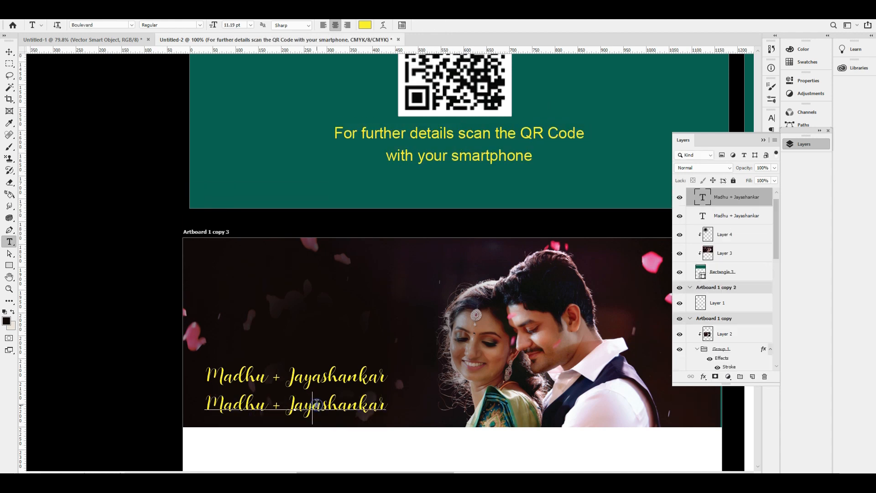
pyautogui.hotkey('ctrl', 'a')
pyautogui.hotkey('ctrl', 'v')
# Left-align the pasted text, reduce it to 4.36 pt and replace its wording with "Cretaed by God 18-05-2020".
pyautogui.hotkey('ctrl', 'a')
pyautogui.hotkey('ctrl', 'shift', 'l')
pyautogui.hotkey('ctrl', 'shift', ',')
pyautogui.hotkey('ctrl', 'shift', ',')
pyautogui.hotkey('ctrl', 'shift', ',')
pyautogui.write('Cr')
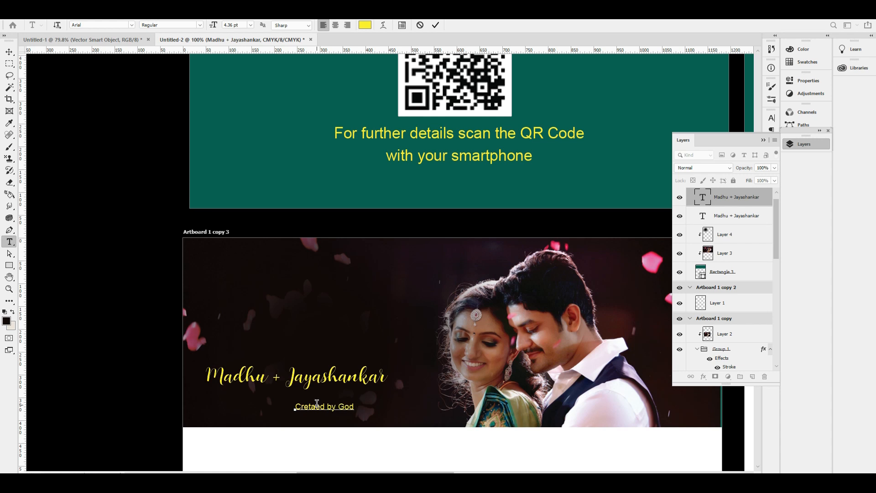
pyautogui.hotkey('ctrl', '-')
pyautogui.hotkey('ctrl', '-')
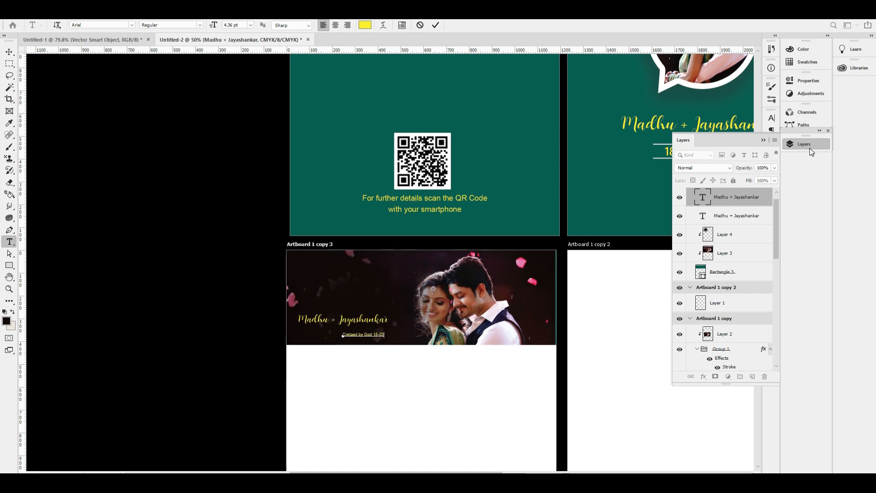
pyautogui.write('20')
pyautogui.hotkey('ctrl', 'Return')
# Place the date line under the names, recolour it with the off-white background colour and enlarge it.
pyautogui.moveTo(365, 313); pyautogui.dragTo(362, 355)
pyautogui.hotkey('ctrl', '-')
pyautogui.press('v')
pyautogui.hotkey('ctrl', 't')
pyautogui.press('Return')
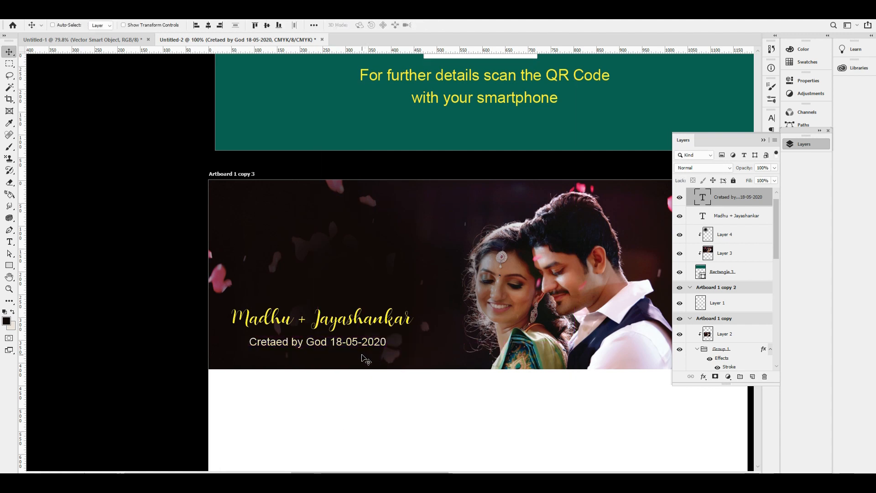
# Recolour the names with the off-white background colour and align the date line's left edge with them.
pyautogui.keyDown('ctrl'); pyautogui.click(347, 323); pyautogui.keyUp('ctrl')
pyautogui.hotkey('ctrl', 'Delete')
pyautogui.moveTo(355, 346); pyautogui.dragTo(336, 348)
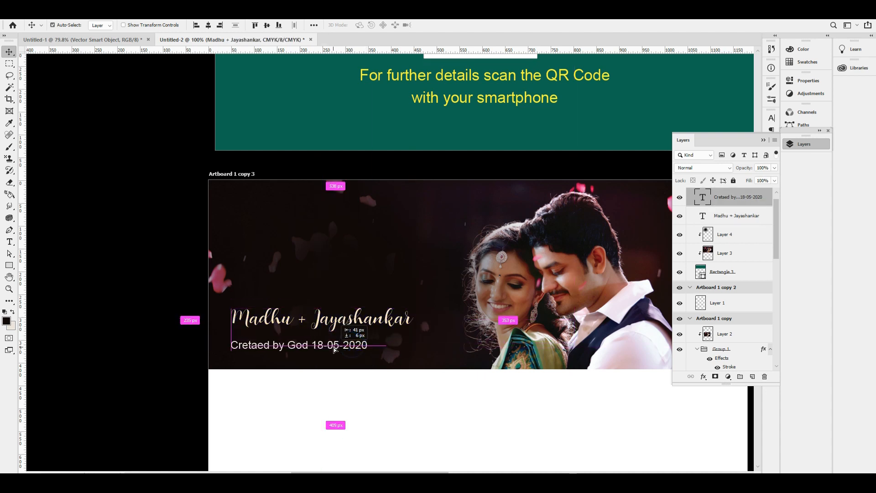
pyautogui.rightClick(335, 321)
pyautogui.keyDown('shift'); pyautogui.click(370, 327); pyautogui.keyUp('shift')
pyautogui.rightClick(355, 320)
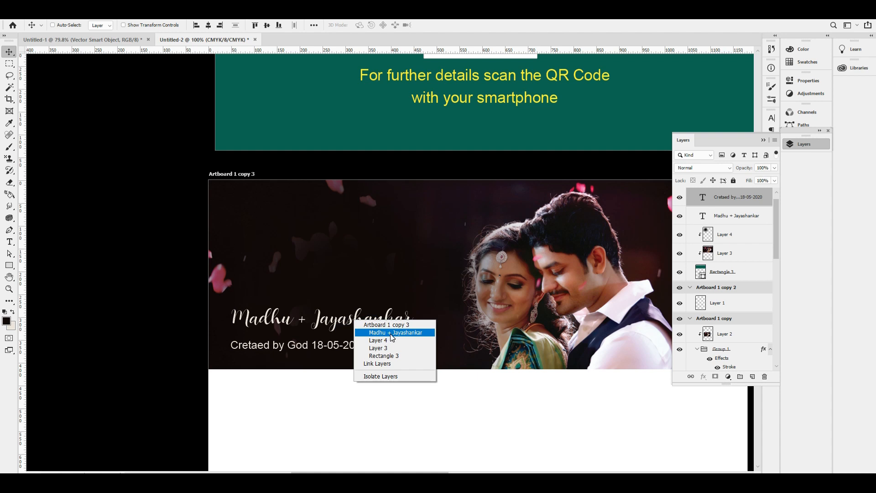
pyautogui.click(391, 334)
pyautogui.moveTo(360, 327); pyautogui.dragTo(363, 307)
pyautogui.hotkey('ctrl', 'z')
# Select the names and date lines together, enlarge them to 118% and shift them slightly up and left.
pyautogui.rightClick(344, 345)
pyautogui.keyDown('shift'); pyautogui.click(371, 358); pyautogui.keyUp('shift')
pyautogui.moveTo(341, 346); pyautogui.dragTo(345, 329)
pyautogui.hotkey('ctrl', 'z')
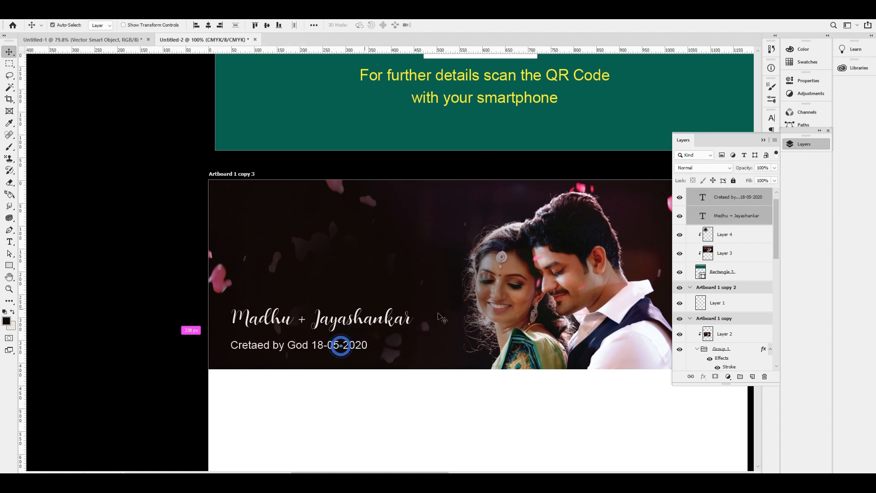
pyautogui.hotkey('ctrl', 't')
pyautogui.moveTo(413, 329); pyautogui.dragTo(446, 330)
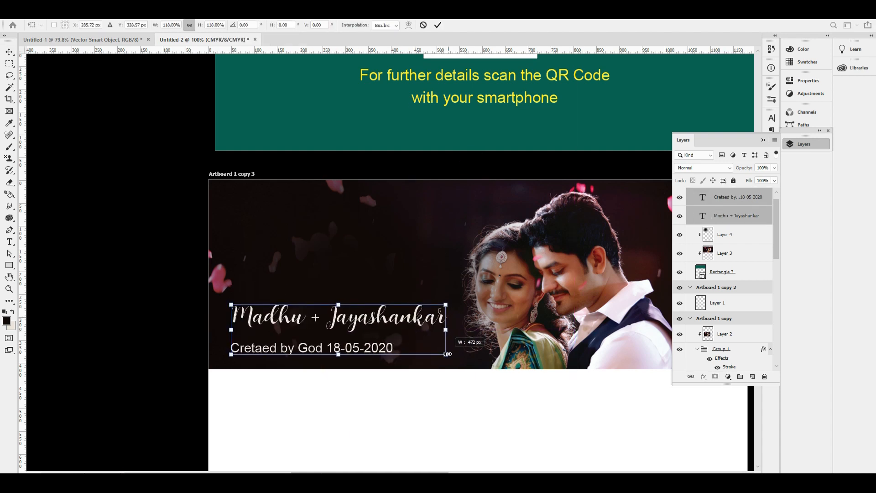
pyautogui.press('Return')
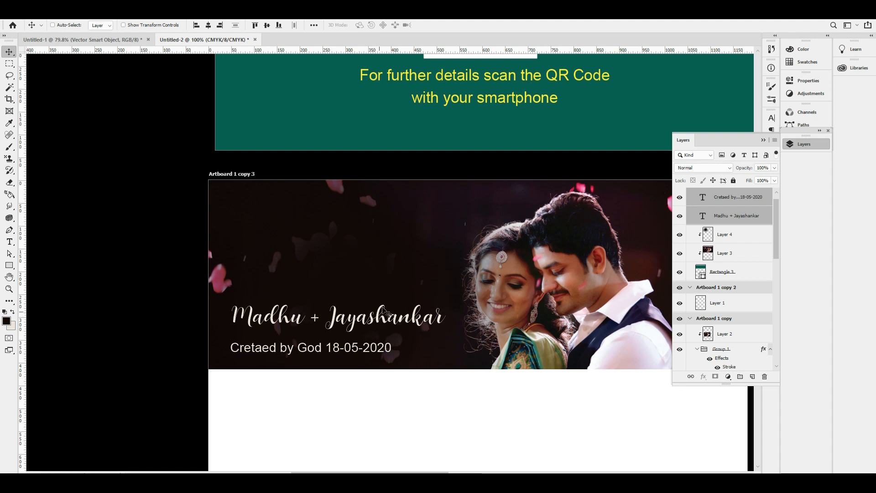
pyautogui.moveTo(368, 327); pyautogui.dragTo(362, 324)
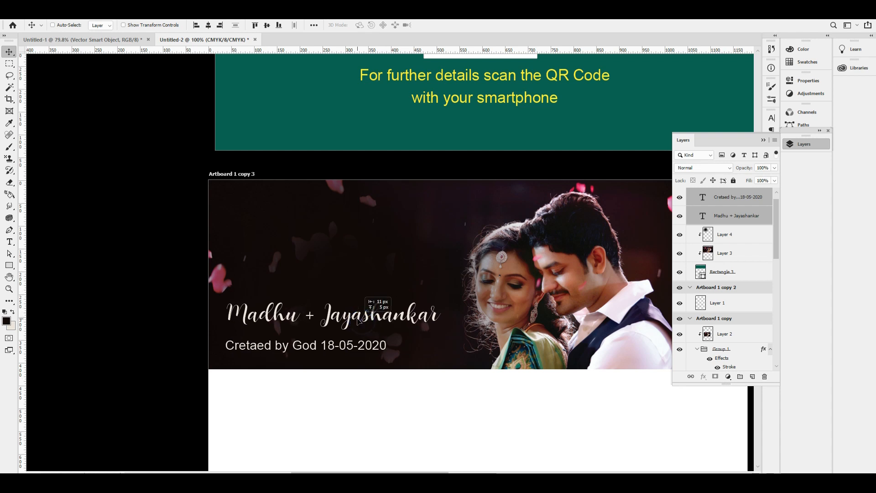
pyautogui.click(825, 146)
pyautogui.moveTo(644, 217); pyautogui.dragTo(564, 217)
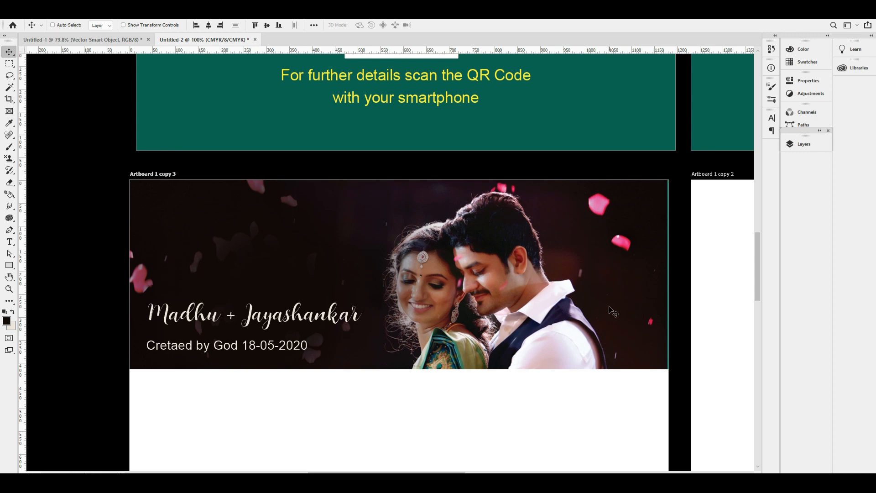
pyautogui.keyDown('ctrl'); pyautogui.click(481, 255); pyautogui.keyUp('ctrl')
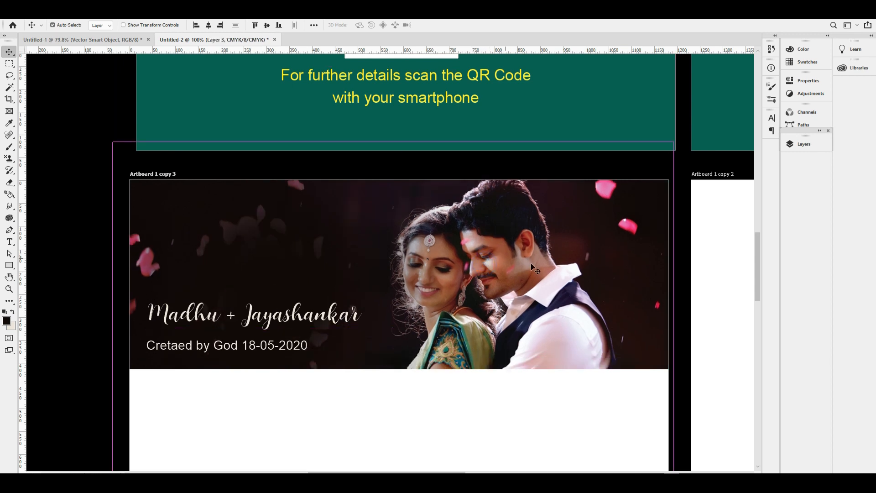
pyautogui.moveTo(599, 195); pyautogui.dragTo(549, 197)
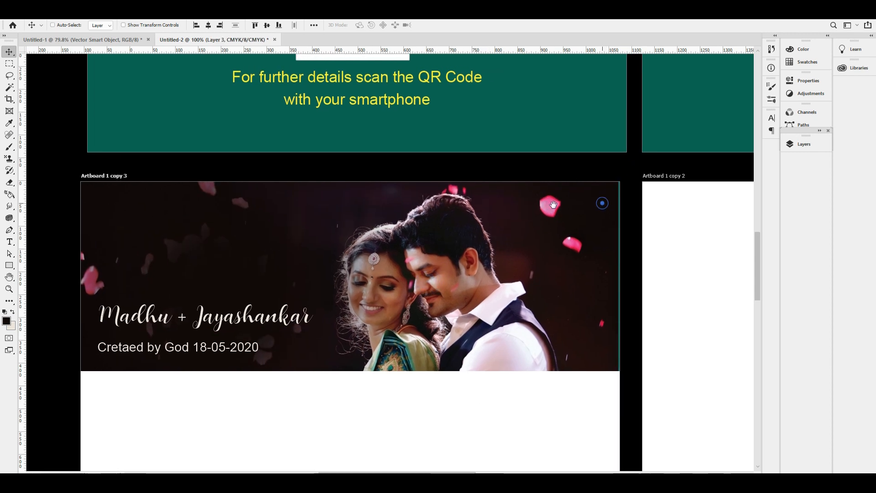
# Draw a 26 px circle in the dark area of the photo above the names and fill it white.
pyautogui.rightClick(10, 269)
pyautogui.click(41, 282)
pyautogui.moveTo(233, 221)
pyautogui.mouseDown()
pyautogui.moveTo(260, 248)
pyautogui.moveTo(244, 233)
pyautogui.mouseUp()
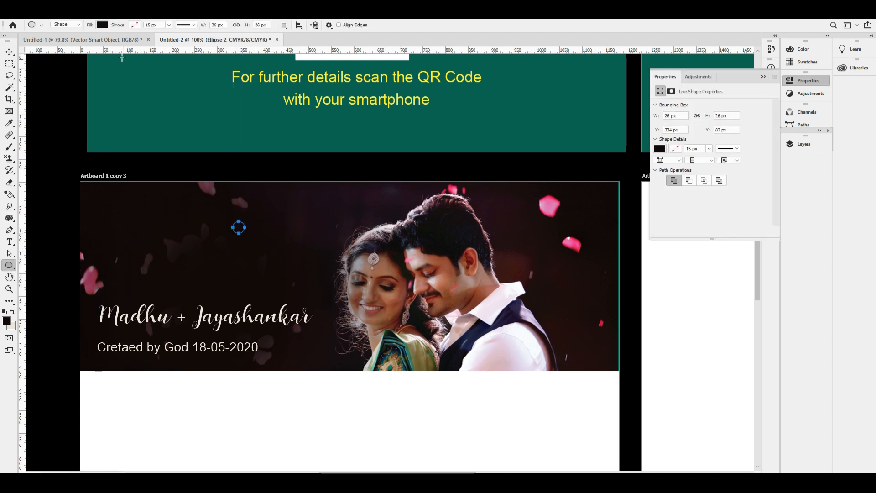
pyautogui.click(134, 25)
pyautogui.click(103, 25)
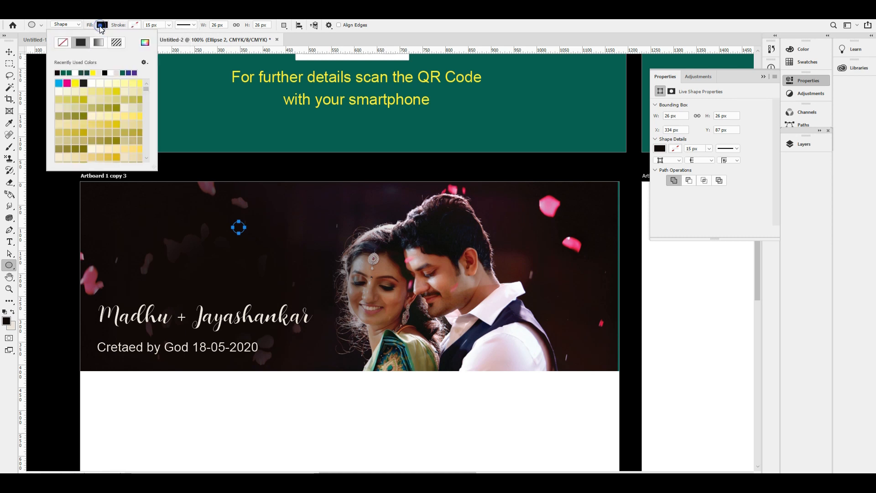
pyautogui.click(77, 72)
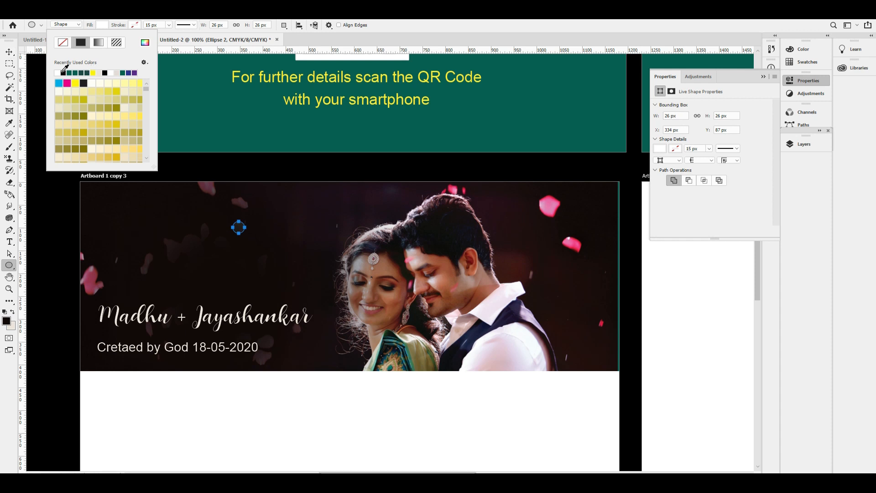
pyautogui.press('Return')
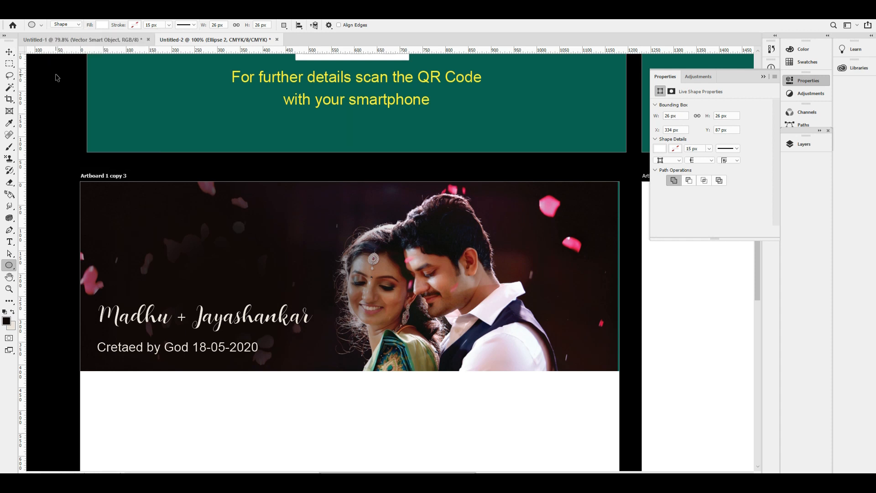
# Scale the white circle down to a small dot.
pyautogui.hotkey('ctrl', 't')
pyautogui.scroll(3, 269, 212)
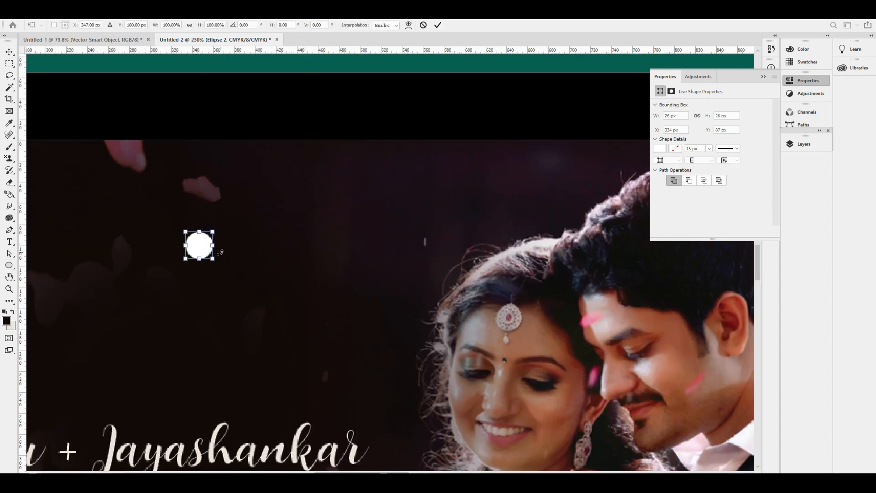
pyautogui.moveTo(213, 259)
pyautogui.mouseDown()
pyautogui.moveTo(200, 246)
pyautogui.moveTo(202, 286)
pyautogui.moveTo(220, 249)
pyautogui.mouseUp()
pyautogui.press('Return')
# Duplicate the white dot into a vertical row and group the dots.
pyautogui.press('v')
pyautogui.keyDown('shift'); pyautogui.rightClick(197, 264); pyautogui.keyUp('shift')
pyautogui.keyDown('shift'); pyautogui.click(221, 276); pyautogui.keyUp('shift')
pyautogui.hotkey('ctrl', 'z')
pyautogui.keyDown('shift'); pyautogui.rightClick(195, 238); pyautogui.keyUp('shift')
pyautogui.keyDown('shift'); pyautogui.click(216, 250); pyautogui.keyUp('shift')
pyautogui.hotkey('ctrl', 'g')
# Move the group of dots across the photo towards its right edge.
pyautogui.hotkey('ctrl', '-')
pyautogui.hotkey('ctrl', '0')
pyautogui.keyDown('ctrl'); pyautogui.click(397, 267); pyautogui.keyUp('ctrl')
pyautogui.moveTo(126, 333); pyautogui.dragTo(511, 278)
pyautogui.moveTo(161, 242); pyautogui.dragTo(203, 259)
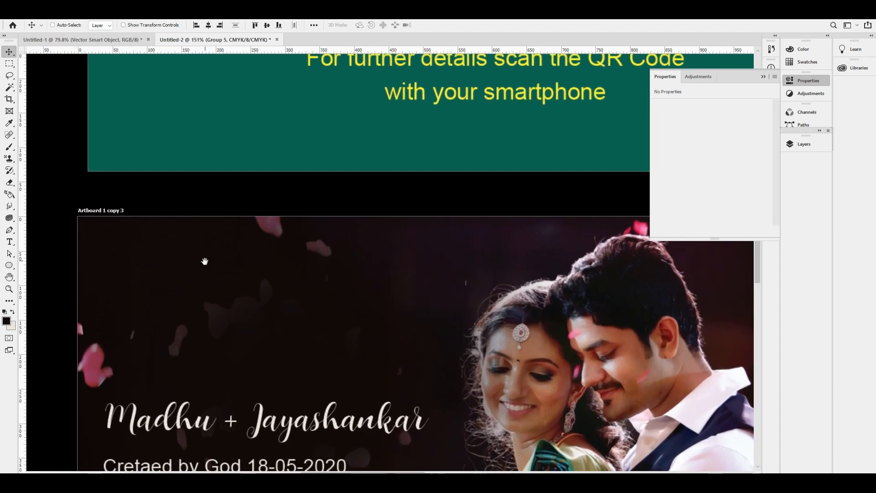
# Draw a right-pointing arrow custom shape about 129 × 69 px in the dark upper area of the couple photo.
pyautogui.rightClick(12, 268)
pyautogui.click(49, 310)
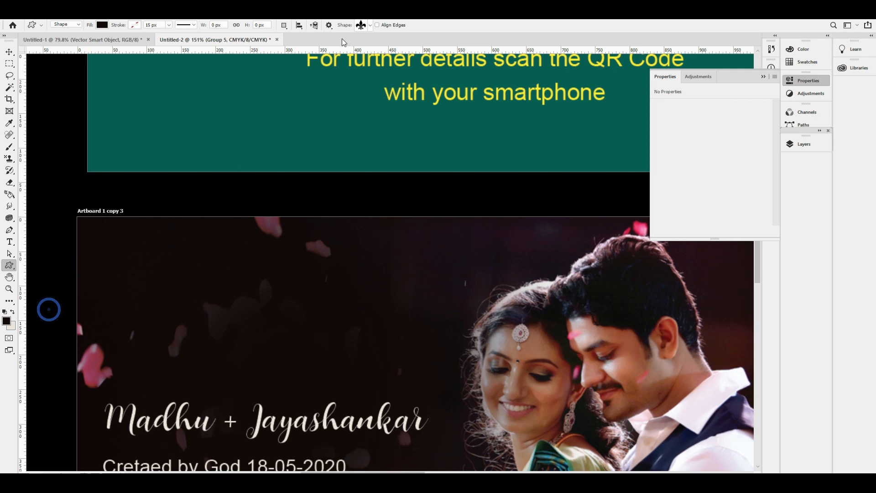
pyautogui.click(370, 25)
pyautogui.scroll(-5, 346, 70)
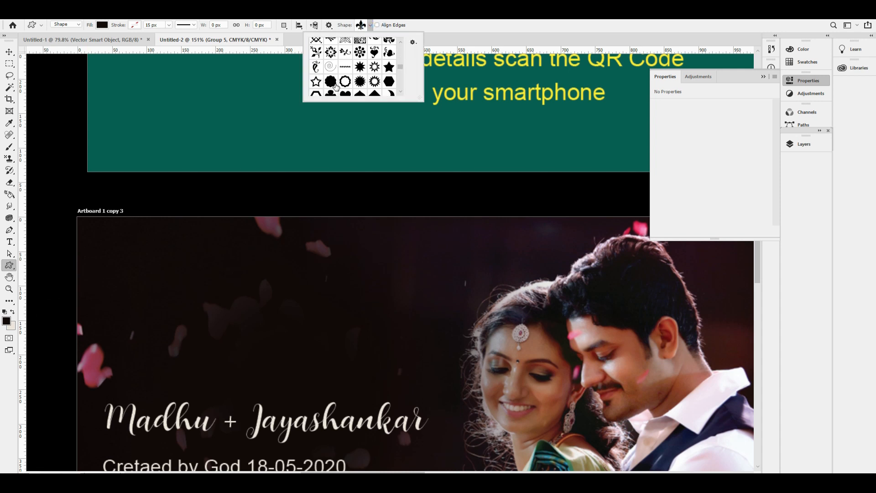
pyautogui.scroll(-8, 346, 71)
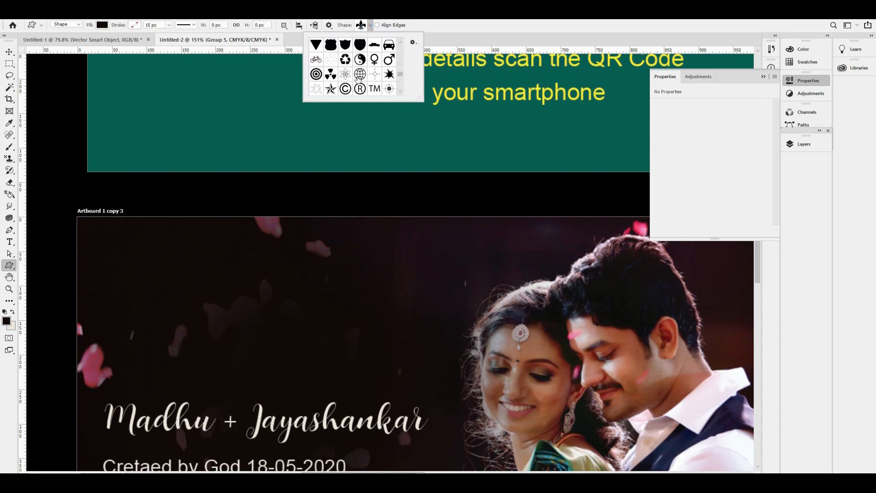
pyautogui.scroll(-6, 363, 80)
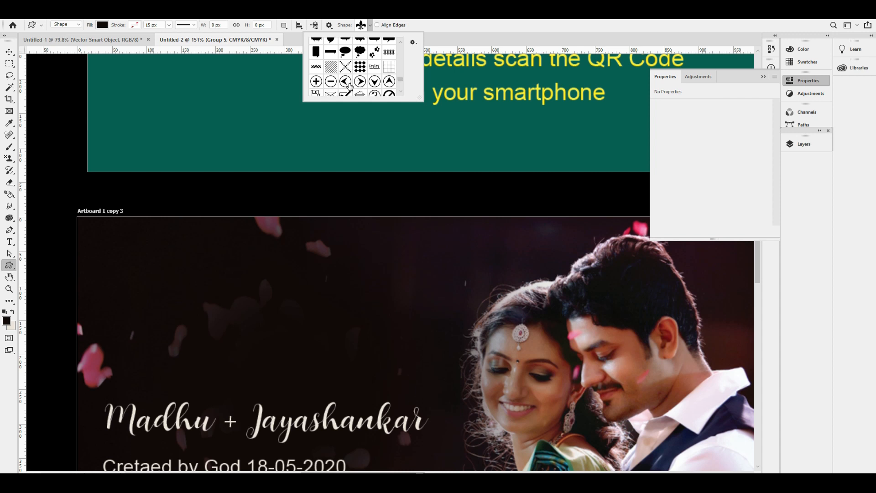
pyautogui.scroll(1, 345, 84)
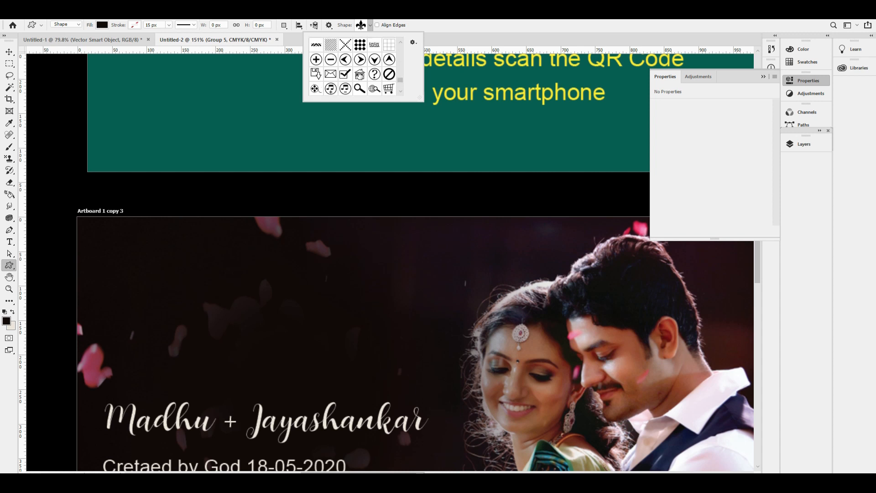
pyautogui.scroll(-1, 360, 76)
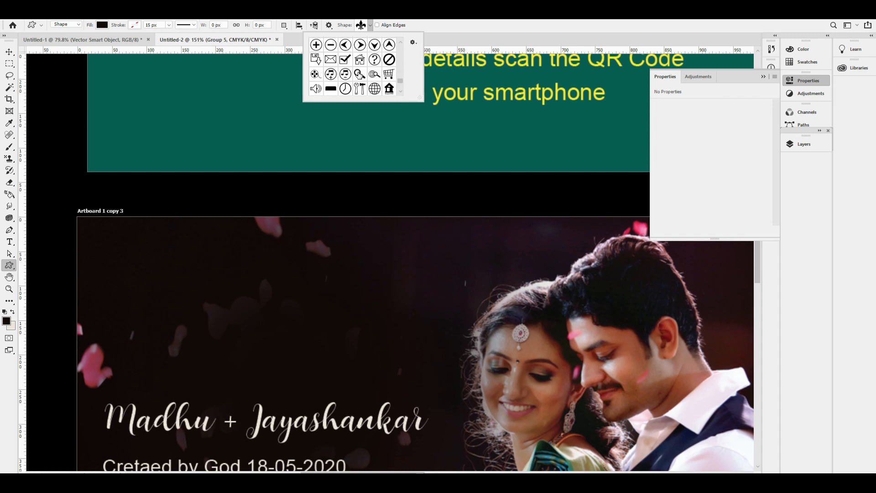
pyautogui.scroll(-10, 357, 79)
pyautogui.scroll(10, 357, 78)
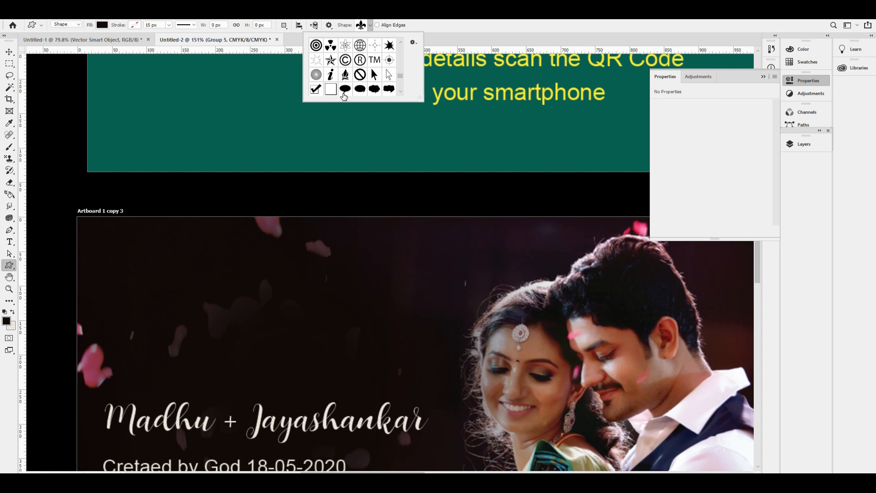
pyautogui.scroll(2, 377, 76)
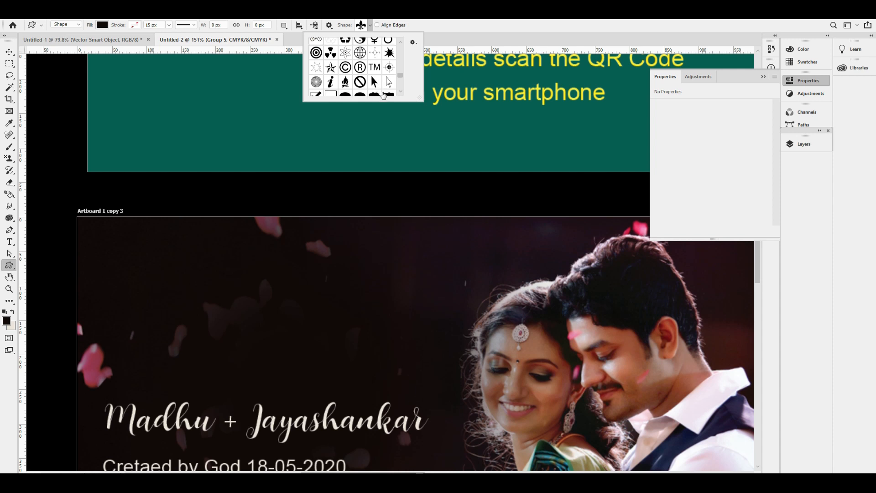
pyautogui.scroll(-1, 383, 89)
pyautogui.scroll(6, 377, 91)
pyautogui.scroll(-8, 363, 73)
pyautogui.scroll(3, 353, 82)
pyautogui.scroll(10, 352, 83)
pyautogui.scroll(1, 347, 91)
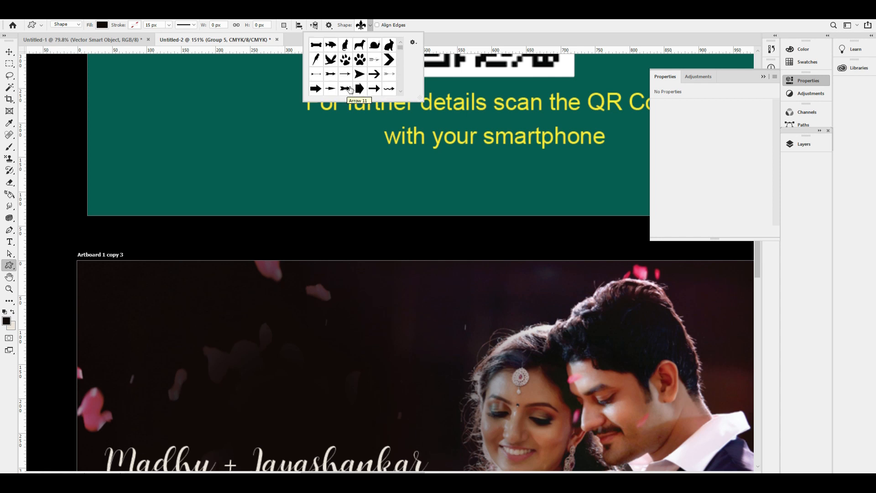
pyautogui.doubleClick(375, 77)
pyautogui.moveTo(133, 292); pyautogui.dragTo(221, 340)
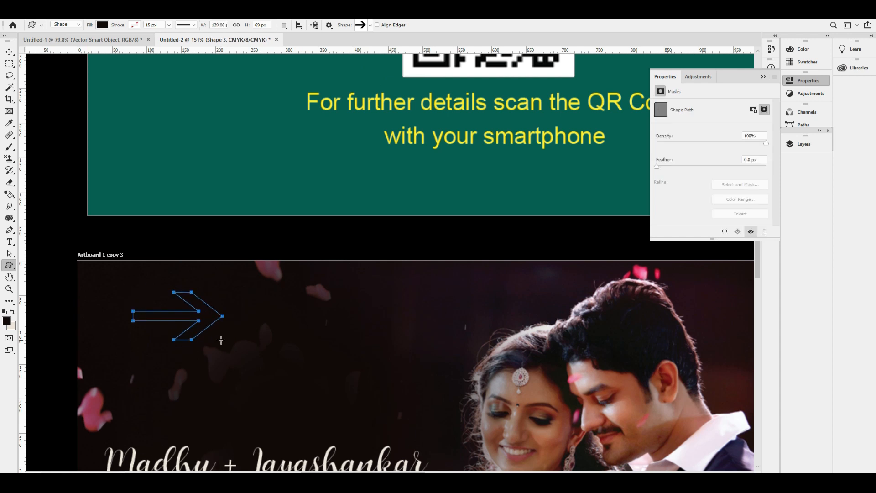
# Fill the arrow with the beige background colour and try moving it slightly.
pyautogui.hotkey('ctrl', 'Delete')
pyautogui.press('v')
pyautogui.hotkey('alt', 'v')
pyautogui.click(49, 149)
pyautogui.moveTo(161, 305); pyautogui.dragTo(169, 288)
pyautogui.hotkey('ctrl', 'z')
# Try a white and a pale yellow swatch as the arrow's fill.
pyautogui.click(9, 267)
pyautogui.click(107, 25)
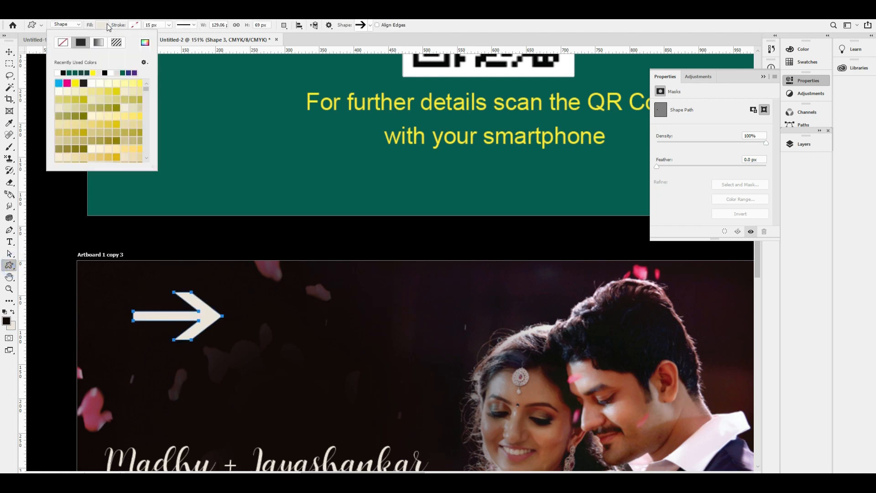
pyautogui.click(61, 72)
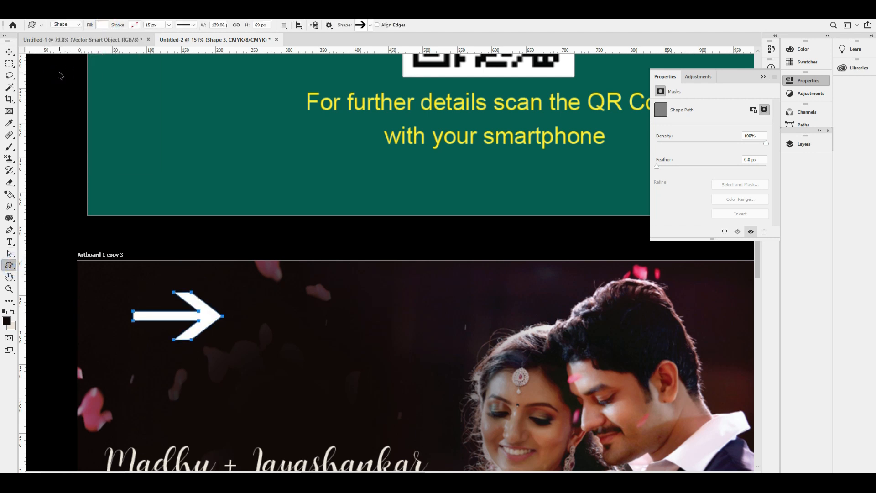
pyautogui.hotkey('ctrl', 'z')
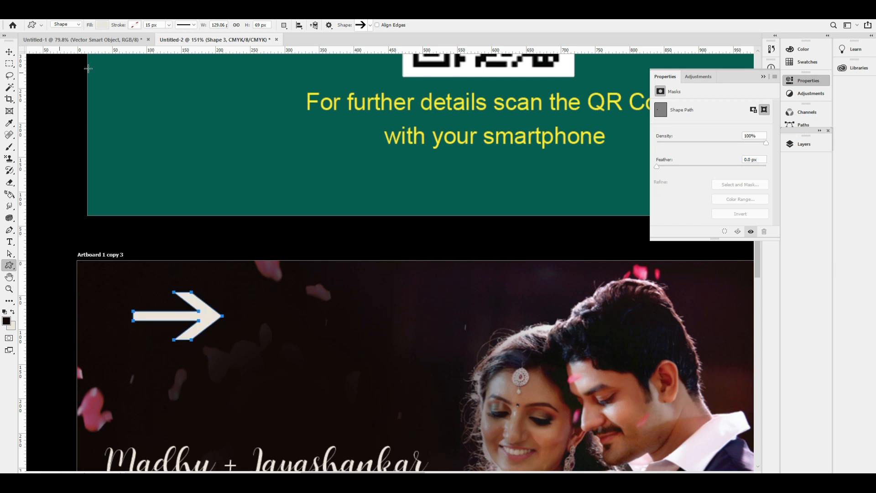
pyautogui.click(101, 25)
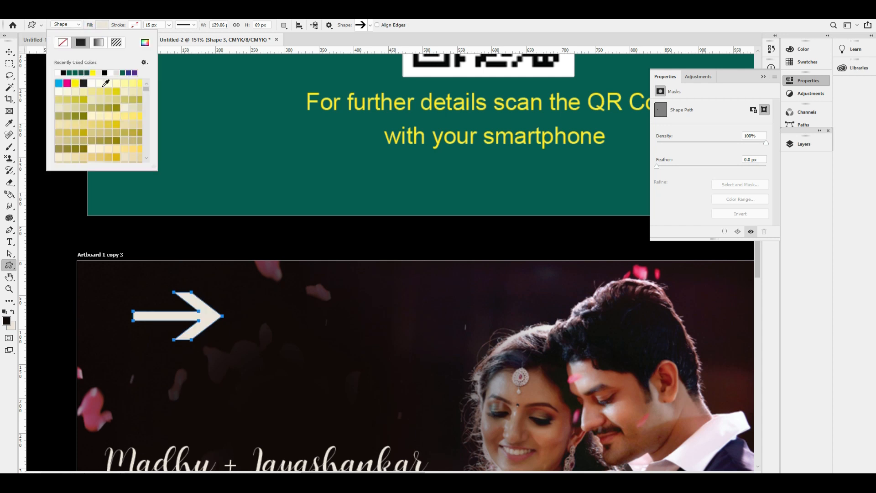
pyautogui.click(97, 84)
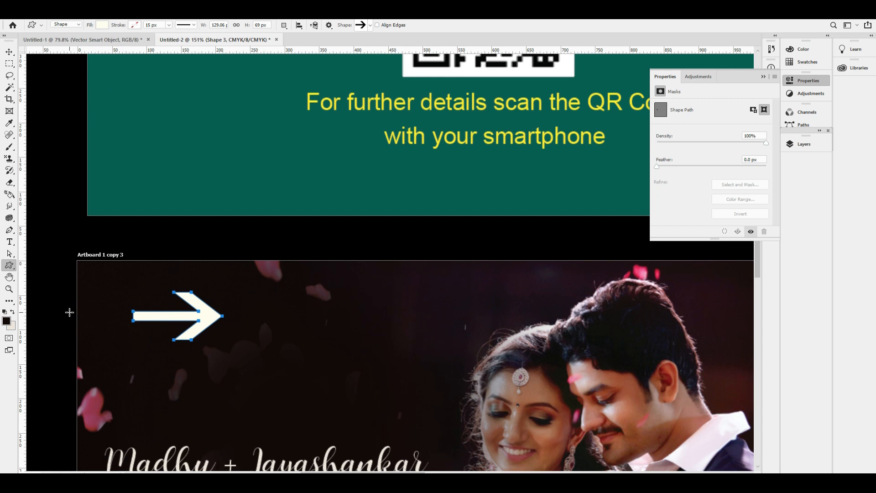
# Set the foreground colour and the arrow's fill to pure white, ffffff.
pyautogui.click(7, 323)
pyautogui.moveTo(412, 259); pyautogui.dragTo(348, 209)
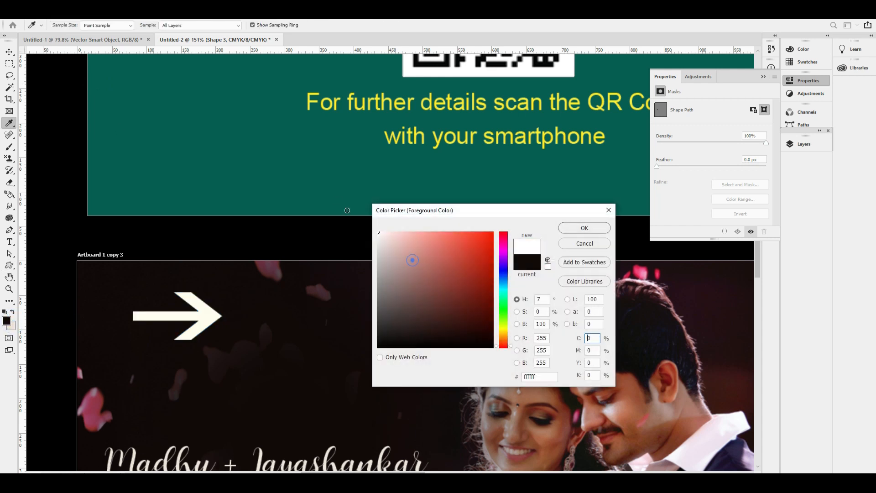
pyautogui.press('Return')
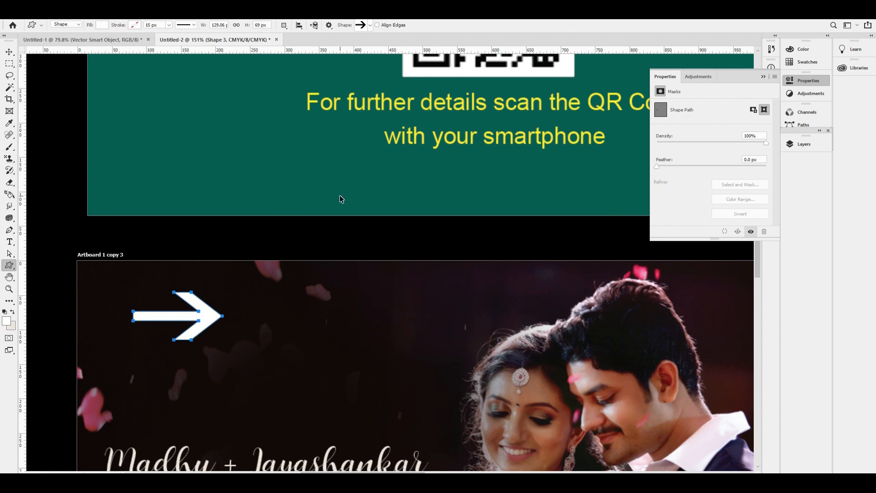
# Flip the white arrow vertically and horizontally so it points left, and nudge it towards the photo's corner.
pyautogui.press('v')
pyautogui.hotkey('ctrl', '-')
pyautogui.hotkey('ctrl', 't')
pyautogui.rightClick(270, 293)
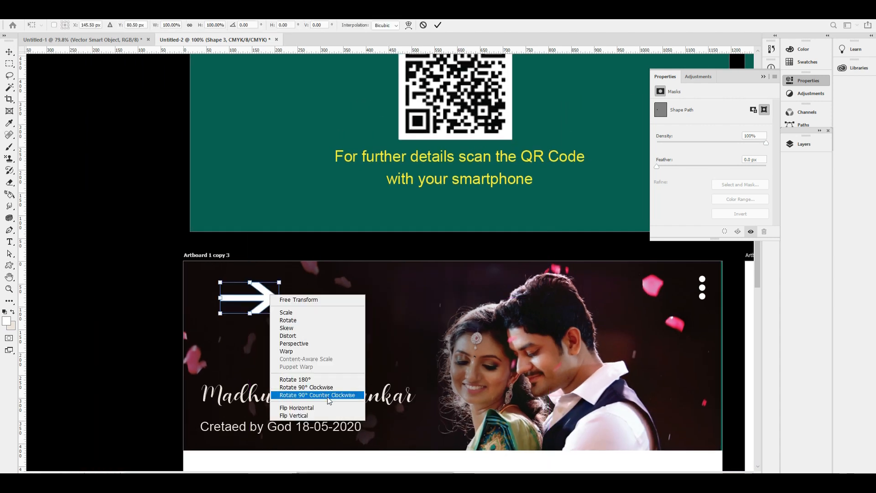
pyautogui.click(296, 416)
pyautogui.rightClick(276, 292)
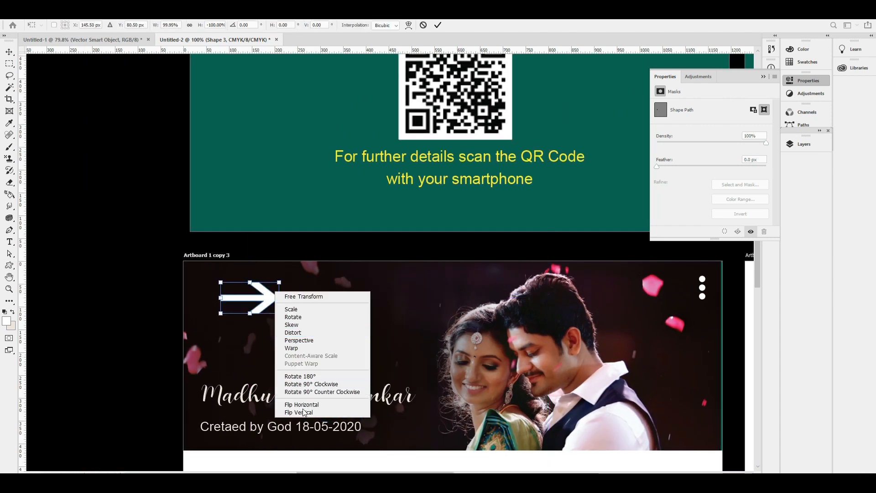
pyautogui.click(302, 404)
pyautogui.press('Return')
pyautogui.moveTo(251, 314); pyautogui.dragTo(238, 315)
# Try recolouring the couple's names on the photo with the dark green sampled from the QR code page.
pyautogui.hotkey('ctrl', '-')
pyautogui.click(472, 291)
pyautogui.click(318, 341)
pyautogui.click(7, 321)
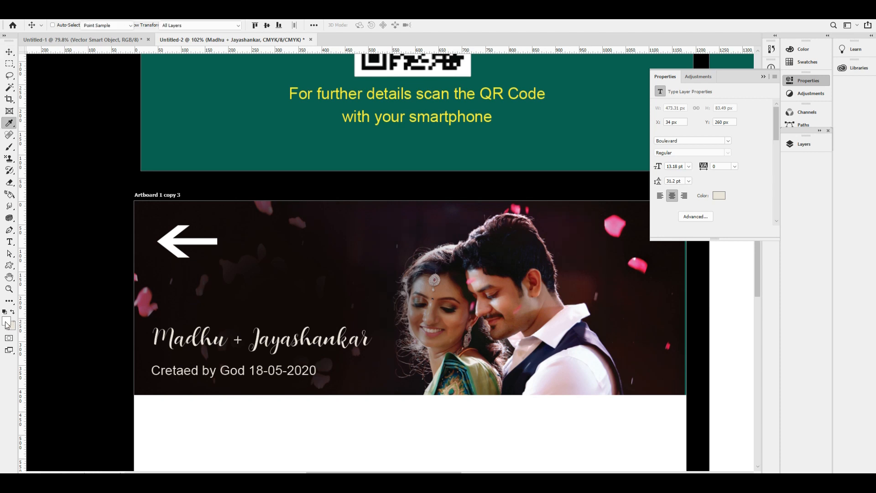
pyautogui.click(323, 86)
pyautogui.press('Return')
pyautogui.press('v')
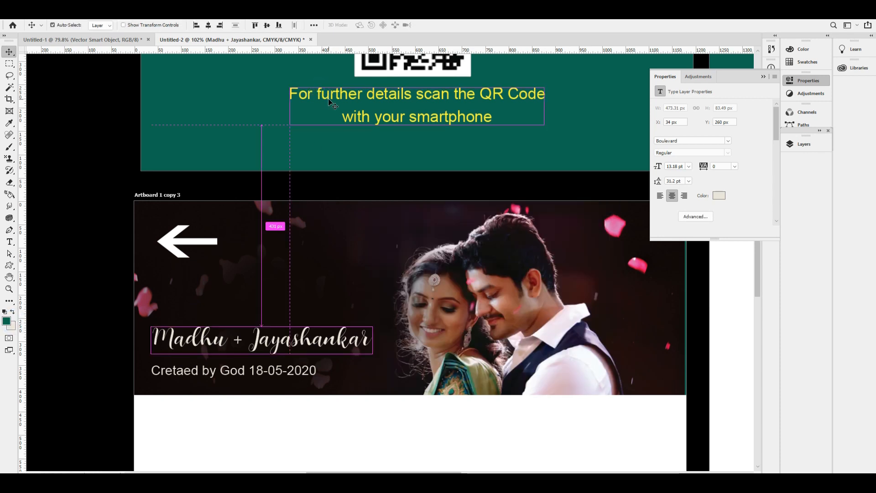
pyautogui.hotkey('alt', 'BackSpace')
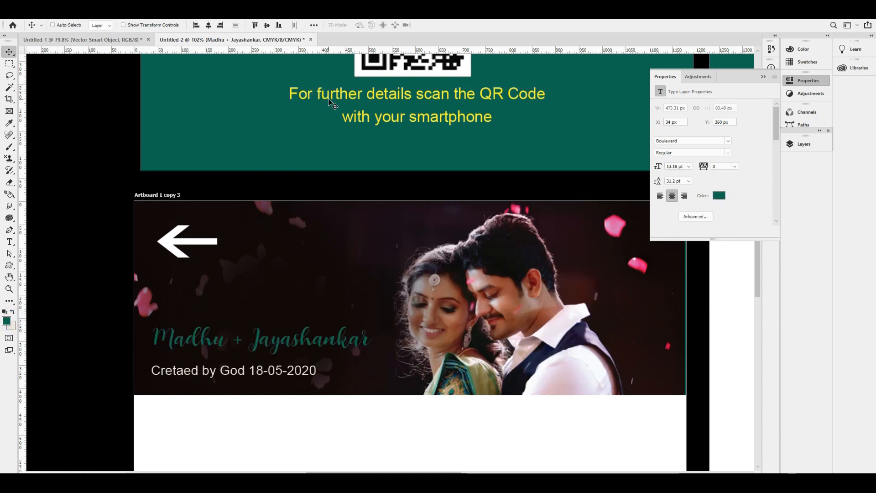
# Recolour the couple's names on the photo in yellow with CMYK 0, 0, 100, 0.
pyautogui.click(6, 321)
pyautogui.press('Tab')
pyautogui.press('Tab')
pyautogui.hotkey('shift', 'Tab')
pyautogui.hotkey('shift', 'Tab')
pyautogui.write('0')
pyautogui.press('Tab')
pyautogui.write('0')
pyautogui.press('Tab')
pyautogui.write('100')
pyautogui.press('Tab')
pyautogui.write('0')
pyautogui.press('Return')
pyautogui.press('v')
pyautogui.hotkey('alt', 'BackSpace')
# Add a drop shadow with a reduced size to the couple's names on the photo.
pyautogui.hotkey('alt', 'l')
pyautogui.press('y')
pyautogui.press('d')
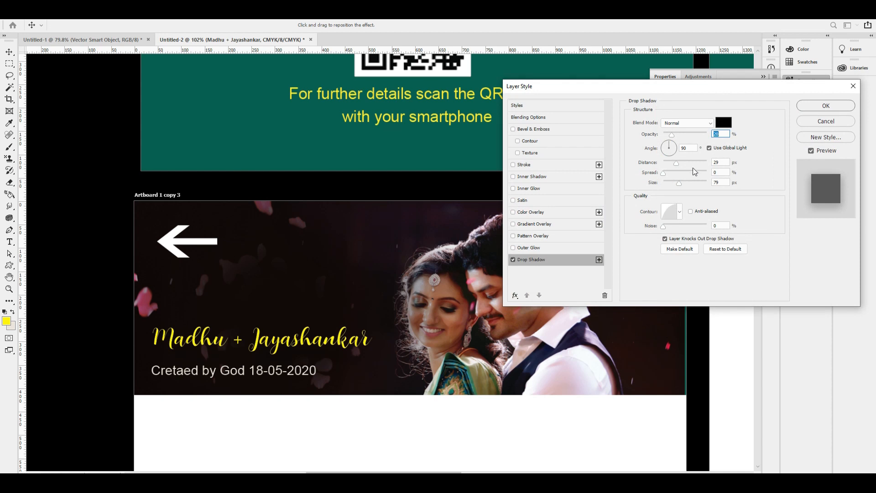
pyautogui.moveTo(686, 181); pyautogui.dragTo(667, 167)
pyautogui.click(669, 182)
pyautogui.press('Return')
# Select the names and the date line on the photo and shift them together to X 57 px, Y 275 px.
pyautogui.click(290, 370)
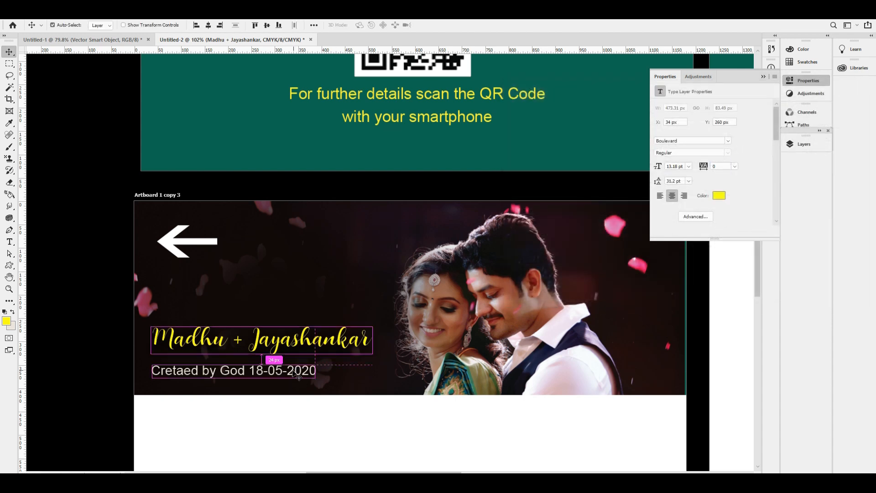
pyautogui.moveTo(291, 345); pyautogui.dragTo(397, 350)
pyautogui.rightClick(288, 338)
pyautogui.keyDown('shift'); pyautogui.click(336, 349); pyautogui.keyUp('shift')
# Draw a pencil custom shape about 278 × 278 px below the date on the green cover page.
pyautogui.hotkey('ctrl', '-')
pyautogui.hotkey('ctrl', '0')
pyautogui.hotkey('ctrl', '0')
pyautogui.hotkey('ctrl', '0')
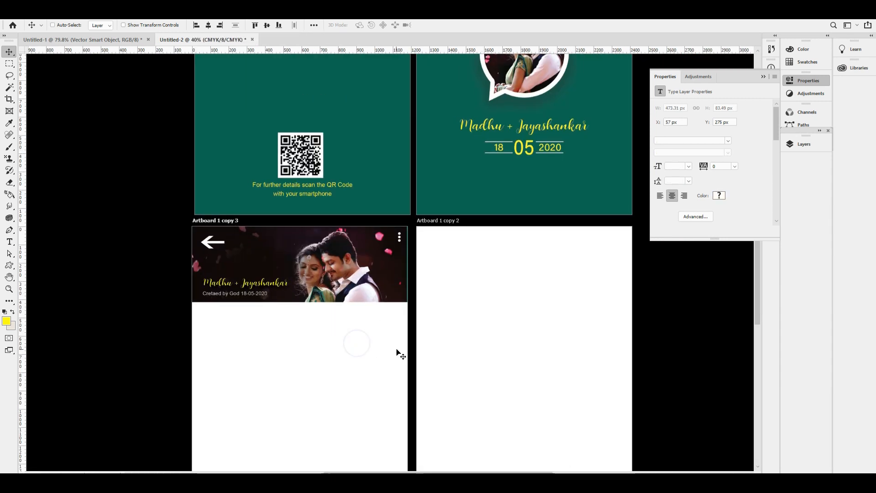
pyautogui.scroll(3, 411, 328)
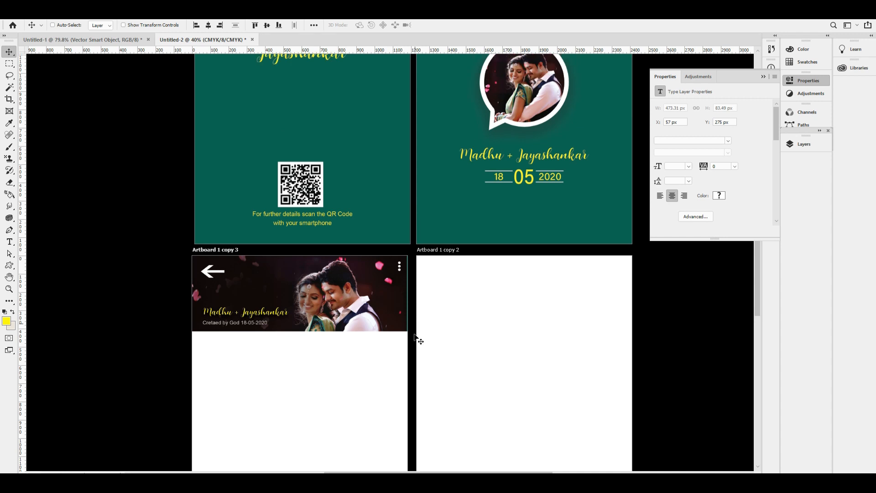
pyautogui.scroll(3, 406, 333)
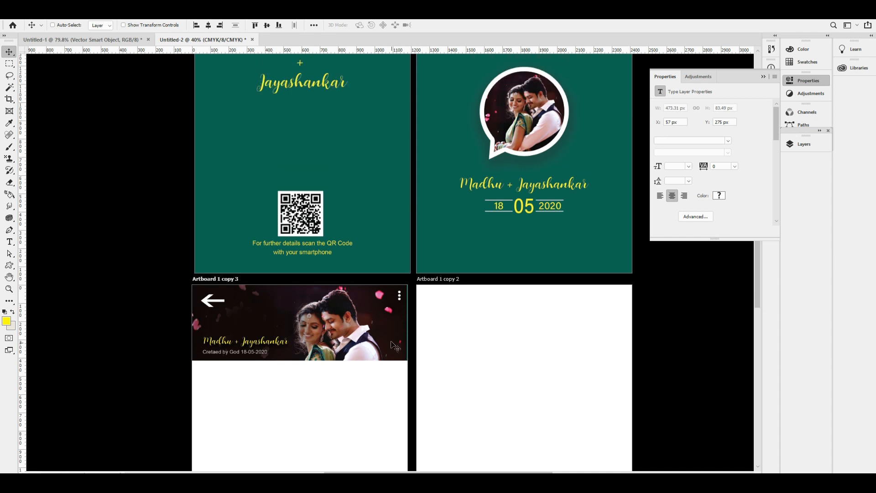
pyautogui.click(9, 265)
pyautogui.click(370, 25)
pyautogui.scroll(-2, 391, 82)
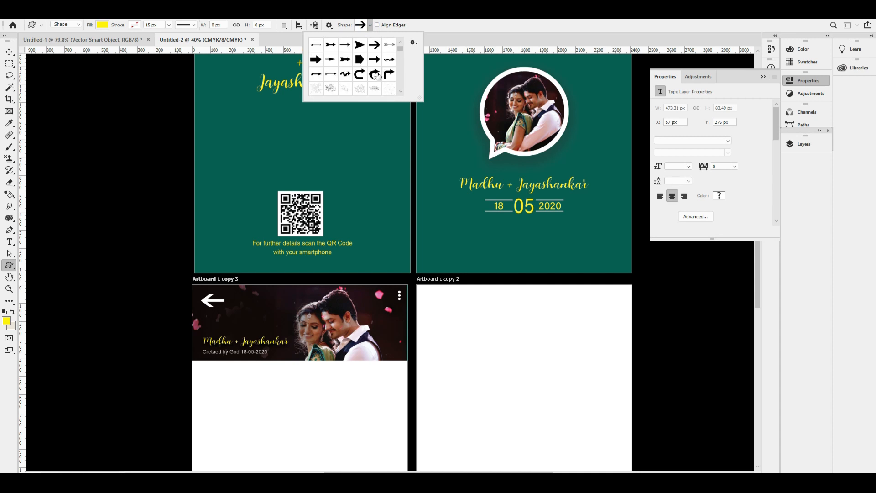
pyautogui.scroll(-5, 375, 77)
pyautogui.scroll(-5, 374, 78)
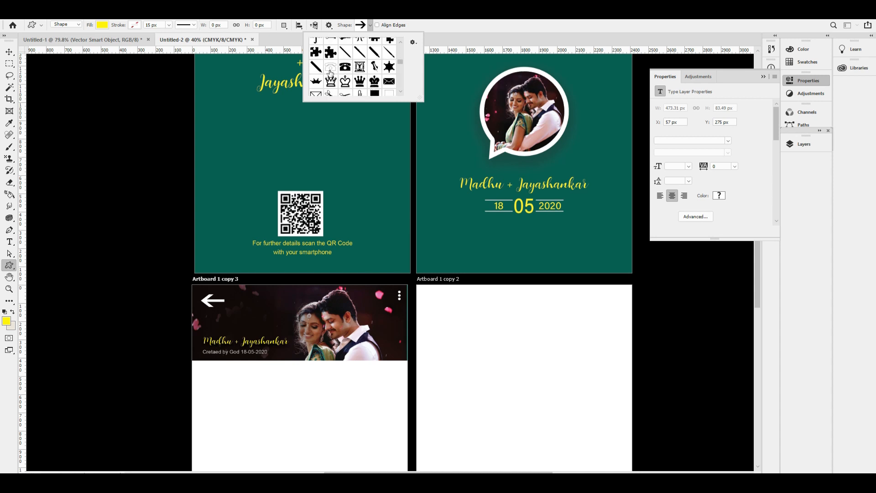
pyautogui.click(315, 66)
pyautogui.moveTo(436, 216); pyautogui.dragTo(494, 265)
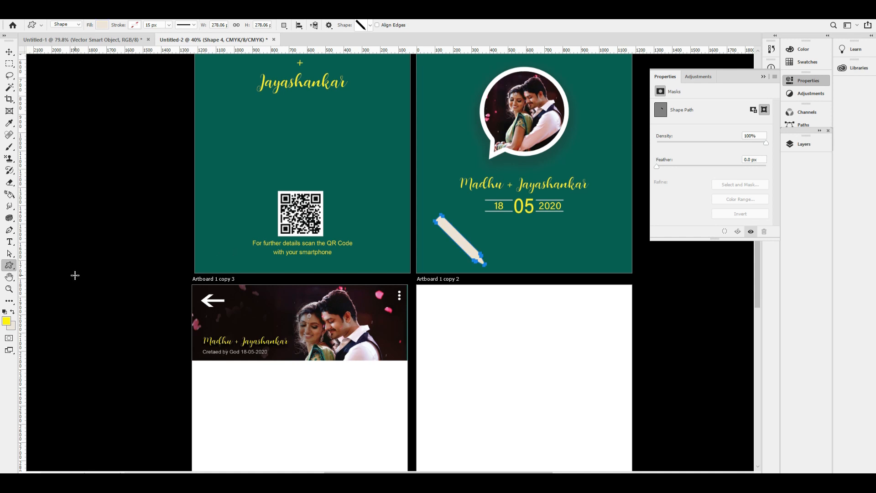
# Fill the pencil shape with white.
pyautogui.click(135, 25)
pyautogui.click(104, 44)
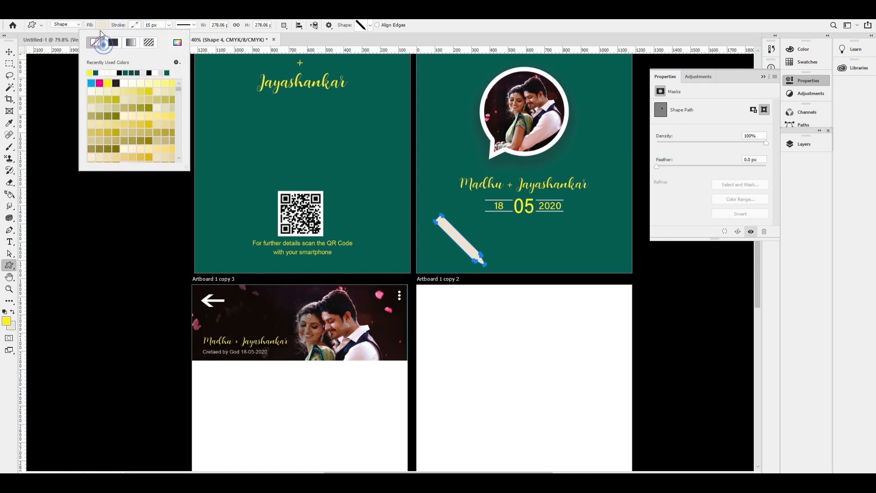
pyautogui.click(102, 24)
pyautogui.click(101, 25)
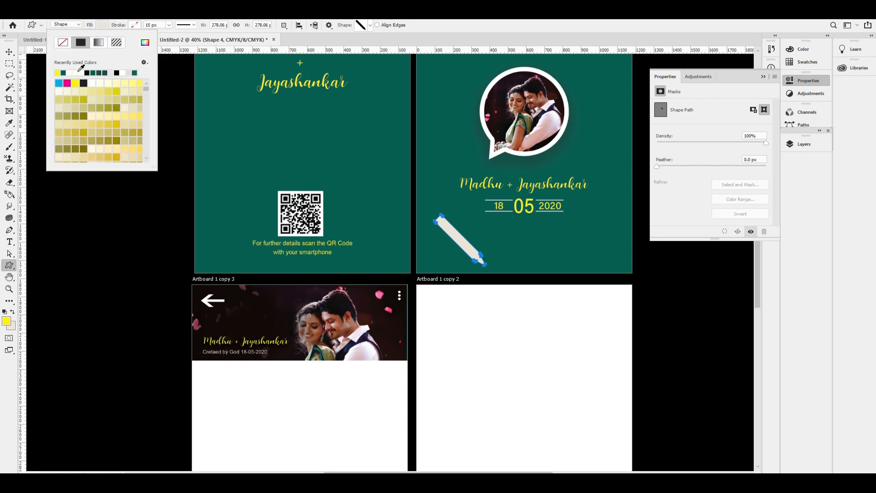
pyautogui.click(81, 73)
pyautogui.press('Return')
# Scale the white pencil down to a small icon and flip it horizontally.
pyautogui.click(10, 52)
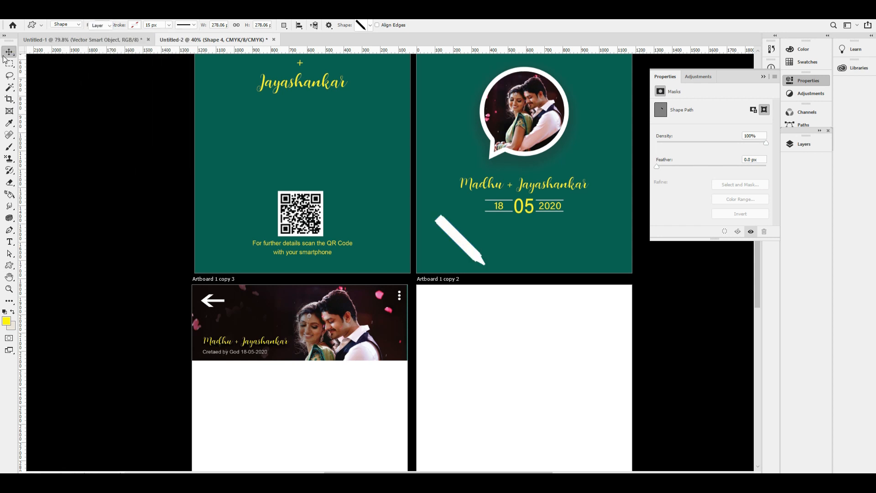
pyautogui.hotkey('ctrl', 't')
pyautogui.moveTo(486, 263); pyautogui.dragTo(452, 232)
pyautogui.press('Return')
pyautogui.hotkey('ctrl', 't')
pyautogui.rightClick(454, 224)
pyautogui.click(510, 336)
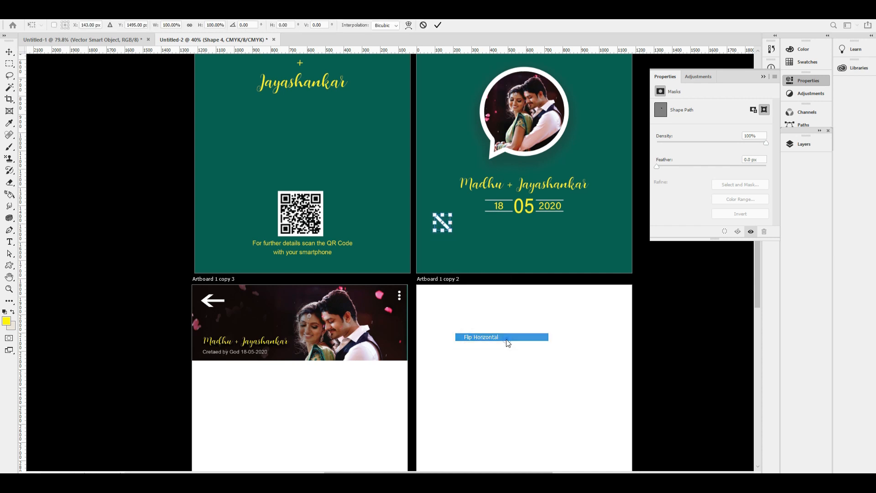
pyautogui.press('Return')
# Move the pencil icon into the lower-right corner of the inner page's couple photo and adjust its size to fit there.
pyautogui.moveTo(444, 226); pyautogui.dragTo(333, 300)
pyautogui.scroll(5, 395, 358)
pyautogui.hotkey('ctrl', 't')
pyautogui.moveTo(313, 270); pyautogui.dragTo(351, 350)
pyautogui.press('Return')
pyautogui.scroll(-4, 350, 352)
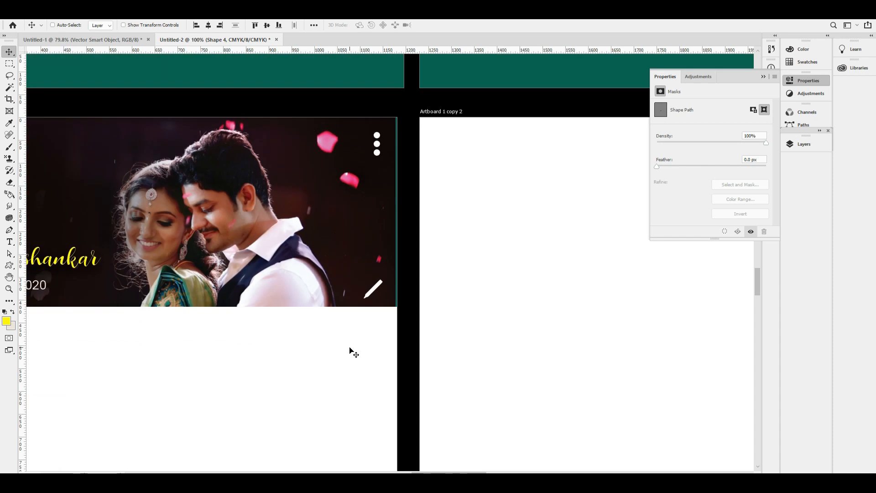
# Add a beige #ece5db solid color fill layer to the inner page artboard and send it behind the header elements.
pyautogui.scroll(3, 508, 360)
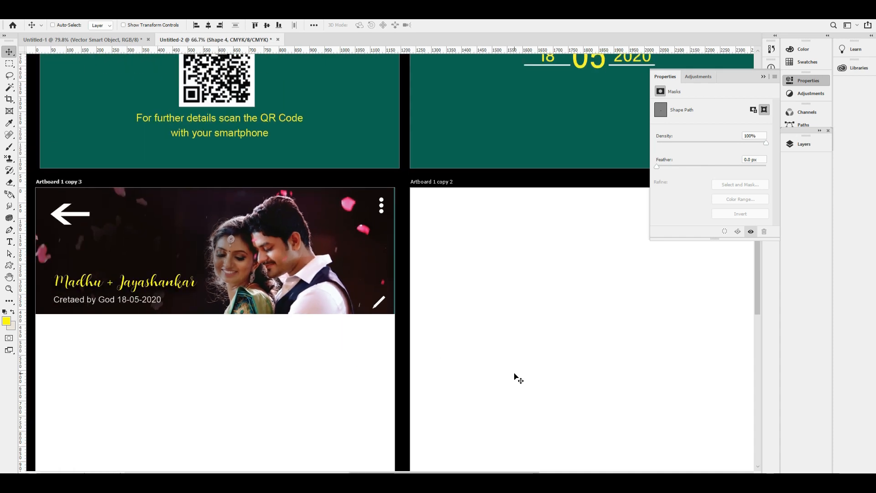
pyautogui.scroll(1, 515, 375)
pyautogui.scroll(-3, 516, 377)
pyautogui.rightClick(334, 319)
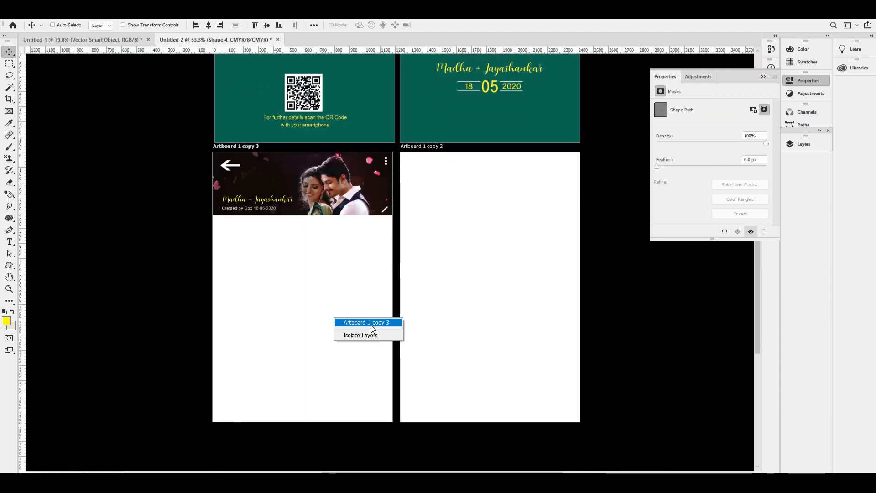
pyautogui.click(372, 325)
pyautogui.hotkey('ctrl', '0')
pyautogui.hotkey('ctrl', '-')
pyautogui.press('F7')
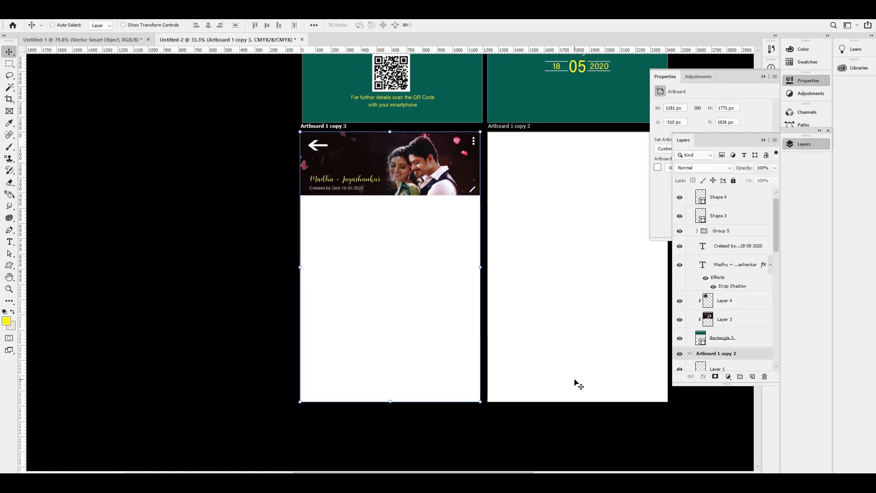
pyautogui.click(727, 377)
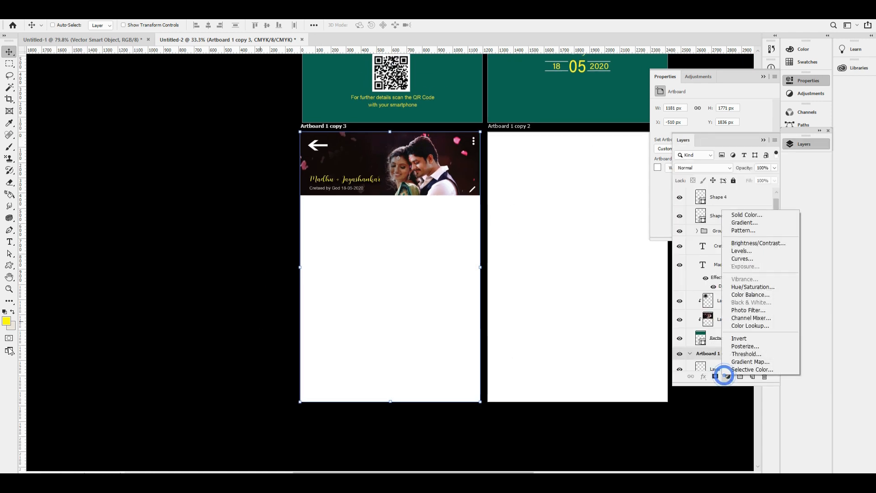
pyautogui.click(746, 214)
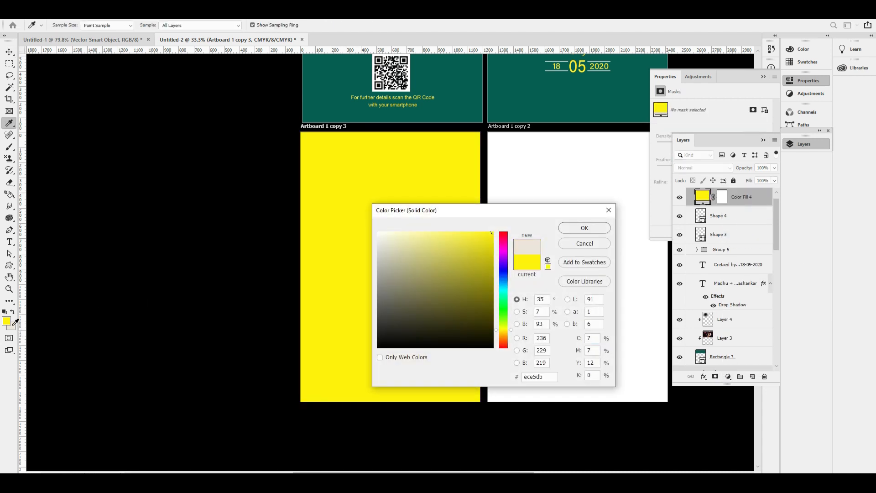
pyautogui.click(17, 328)
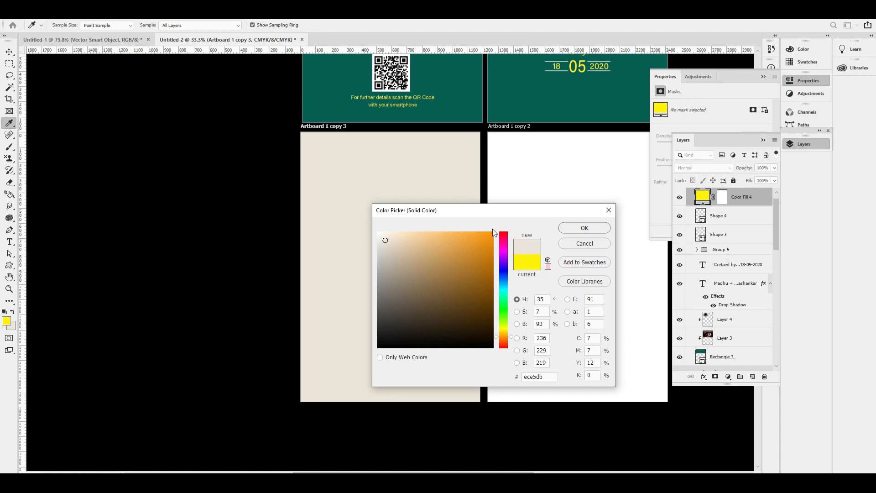
pyautogui.click(587, 236)
pyautogui.press('v')
pyautogui.hotkey('ctrl', 'shift', '[')
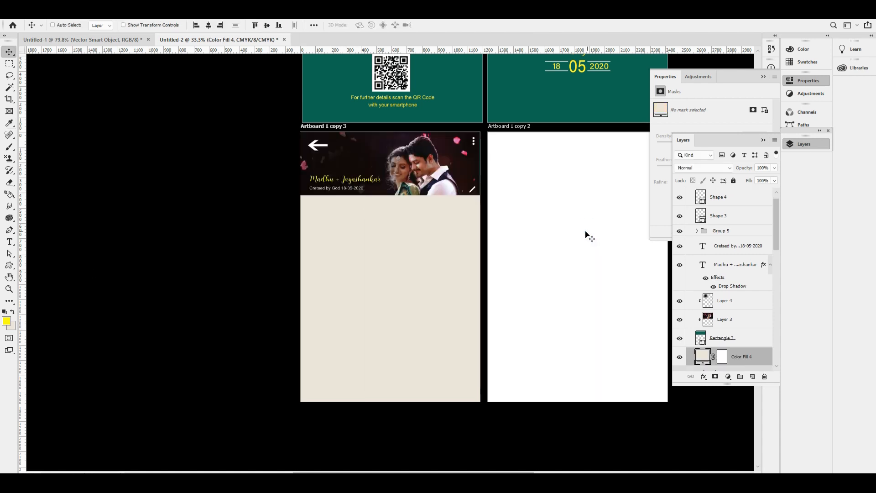
# Draw a yellow rounded rectangle about 1046 × 78 px across the beige area just below the inner page's photo header.
pyautogui.moveTo(490, 163); pyautogui.dragTo(556, 170)
pyautogui.hotkey('ctrl', '0')
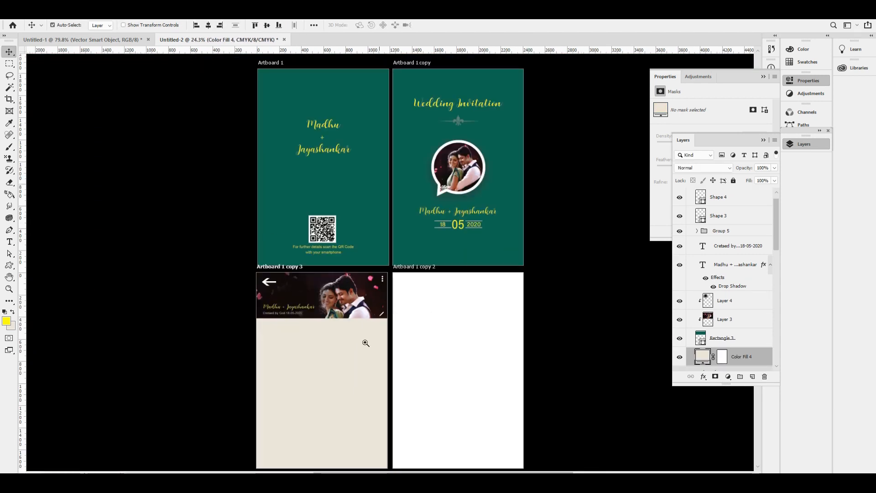
pyautogui.moveTo(363, 349); pyautogui.dragTo(436, 302)
pyautogui.hotkey('ctrl', '-')
pyautogui.hotkey('ctrl', '-')
pyautogui.hotkey('ctrl', '-')
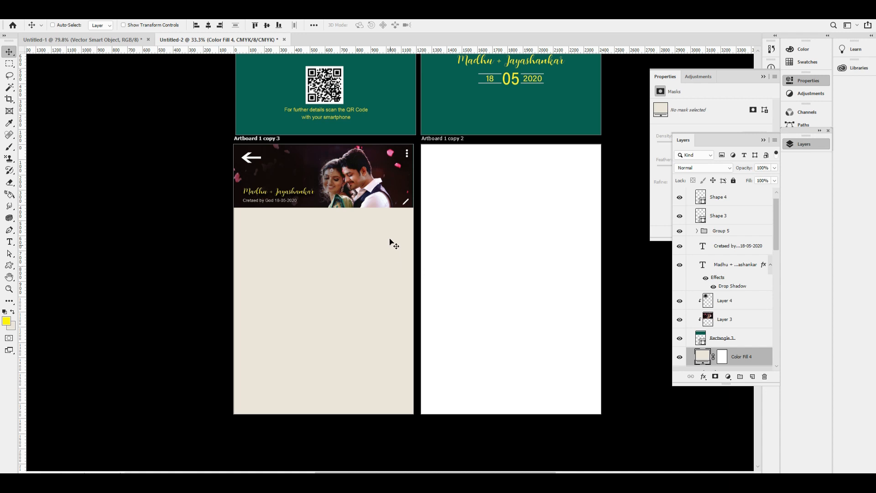
pyautogui.moveTo(321, 251); pyautogui.dragTo(340, 252)
pyautogui.moveTo(400, 225); pyautogui.dragTo(412, 225)
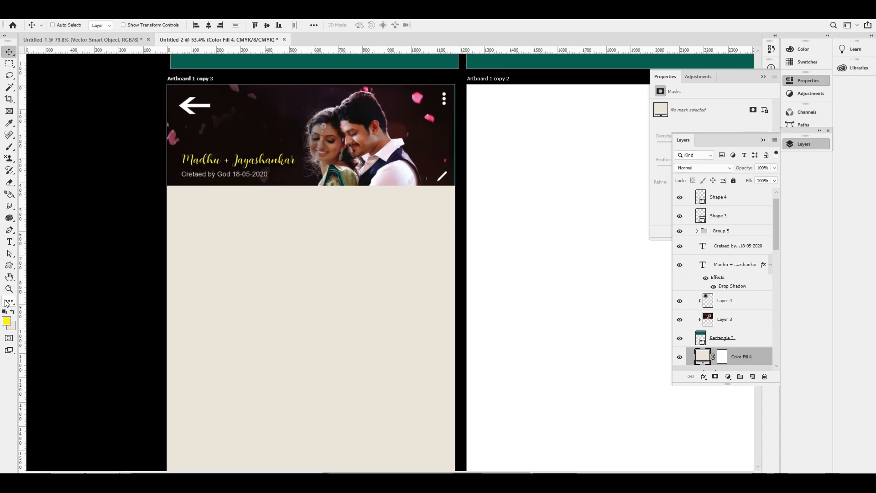
pyautogui.rightClick(10, 267)
pyautogui.click(55, 274)
pyautogui.moveTo(187, 205); pyautogui.dragTo(441, 224)
pyautogui.click(9, 51)
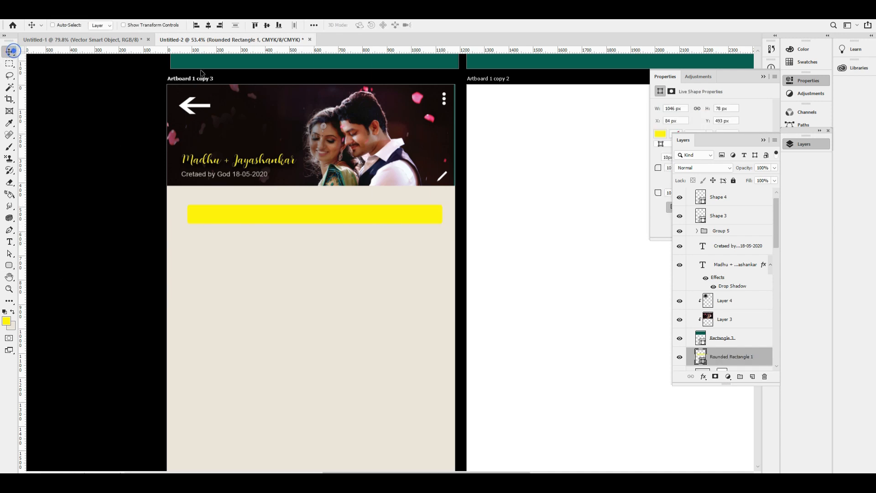
# Nudge the yellow rounded rectangle up, widen it to 1076 px and centre it horizontally on the artboard.
pyautogui.click(208, 26)
pyautogui.hotkey('shift', 'Up')
pyautogui.hotkey('shift', 'Up')
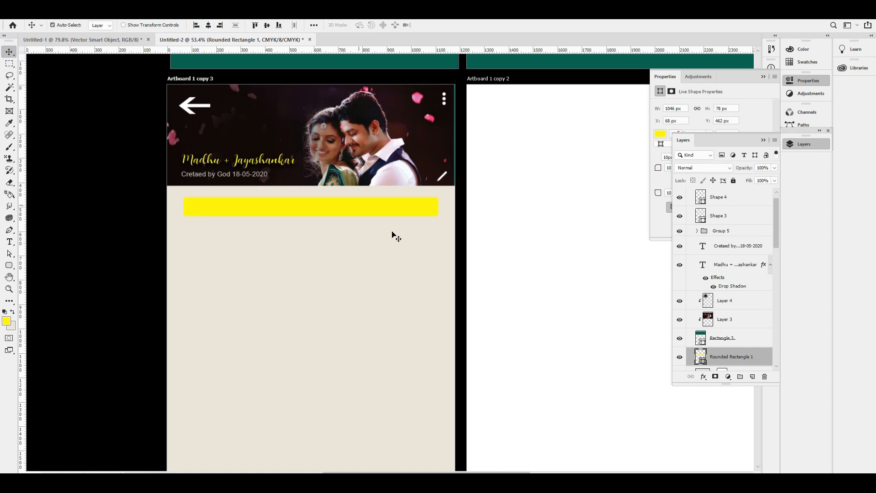
pyautogui.hotkey('ctrl', 't')
pyautogui.moveTo(438, 208); pyautogui.dragTo(447, 214)
pyautogui.press('Return')
pyautogui.click(208, 26)
# Change the background colour to white and fill the rounded rectangle with it.
pyautogui.click(11, 326)
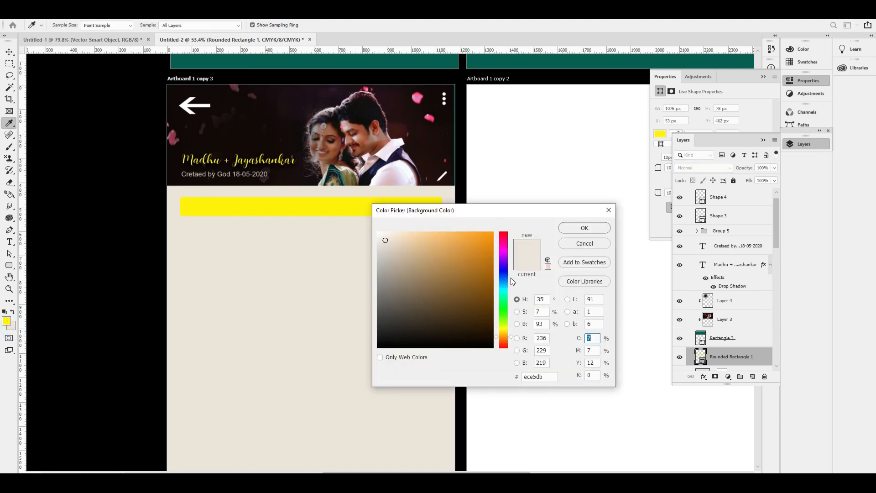
pyautogui.moveTo(461, 278); pyautogui.dragTo(376, 229)
pyautogui.press('Return')
pyautogui.hotkey('ctrl', 'BackSpace')
pyautogui.hotkey('ctrl', 'z')
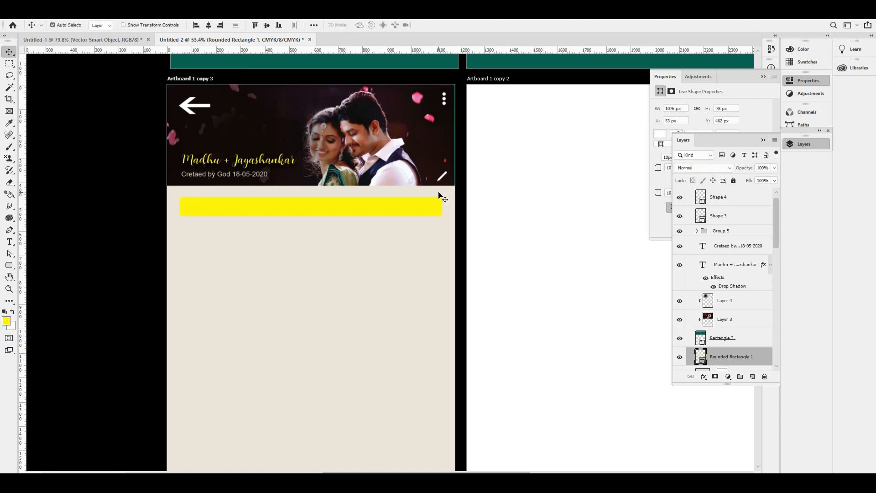
pyautogui.hotkey('ctrl', 'BackSpace')
pyautogui.scroll(5, 404, 231)
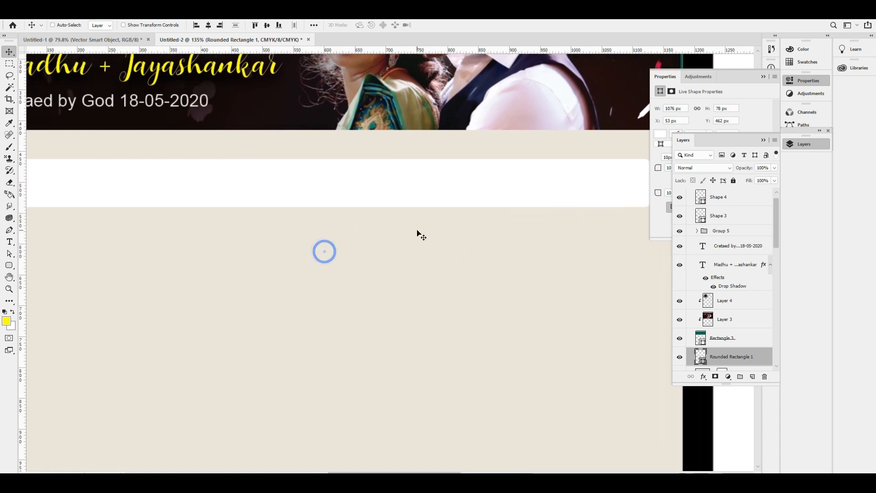
# Duplicate the "Cretaed by God 18-05-2020" text line into the white bar and fill the copy with black.
pyautogui.hotkey('ctrl', '1')
pyautogui.rightClick(218, 150)
pyautogui.click(246, 155)
pyautogui.moveTo(226, 207); pyautogui.dragTo(235, 219)
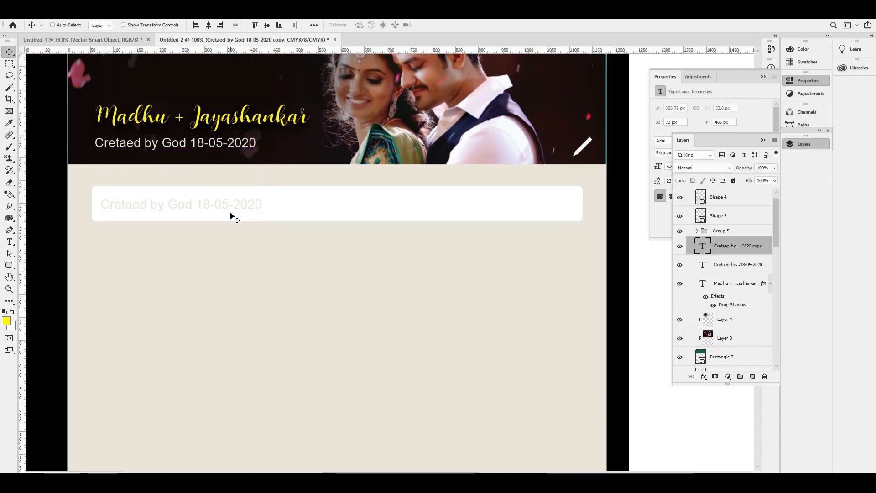
pyautogui.press('d')
pyautogui.hotkey('alt', 'd')
pyautogui.press('Escape')
pyautogui.hotkey('alt', 'BackSpace')
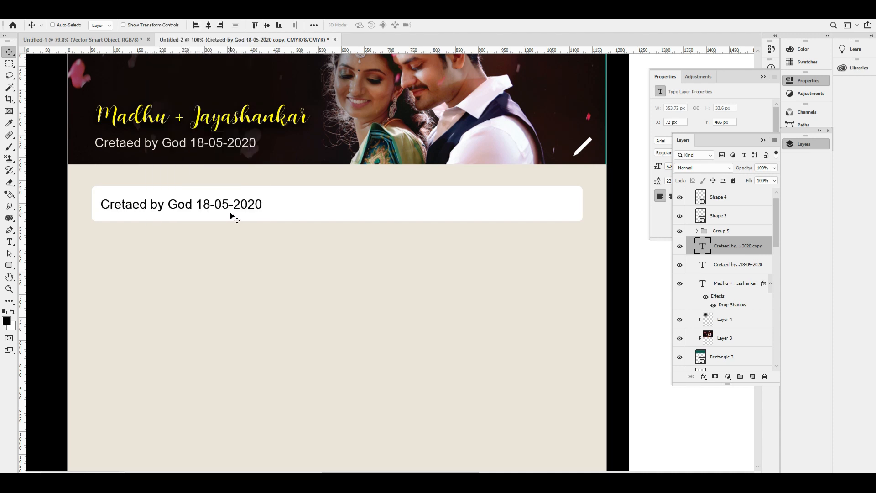
# Replace the copied text in the white bar with "Status".
pyautogui.press('t')
pyautogui.click(205, 203)
pyautogui.hotkey('ctrl', 'a')
pyautogui.write('Sta')
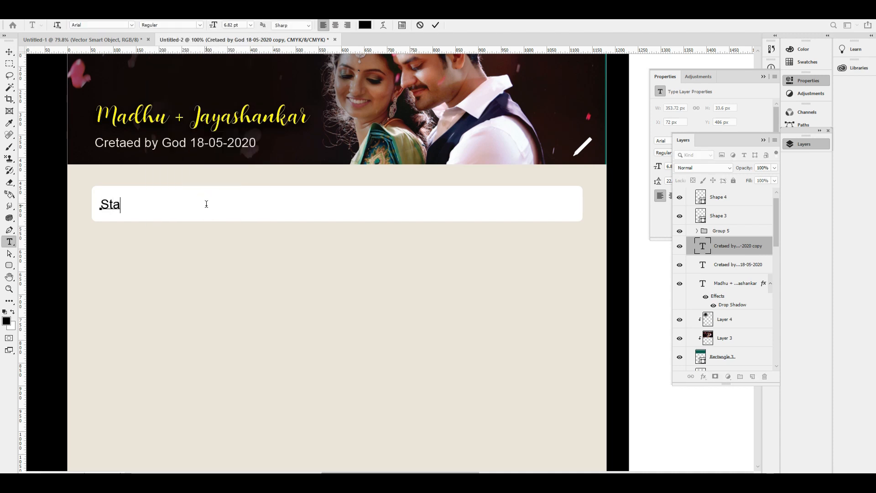
pyautogui.press('BackSpace')
pyautogui.press('BackSpace')
pyautogui.write('Status')
# Enlarge the "Status" text to 8.95 pt and nudge it slightly right and down inside the white bar.
pyautogui.hotkey('ctrl', 'a')
pyautogui.hotkey('ctrl', 'shift', '.')
pyautogui.hotkey('ctrl', 'shift', '.')
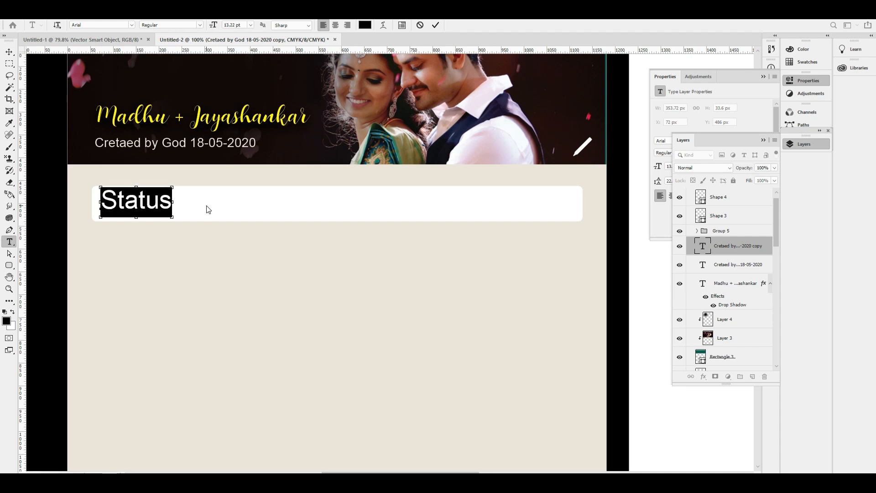
pyautogui.hotkey('ctrl', 'shift', ',')
pyautogui.hotkey('ctrl', 'Return')
pyautogui.press('v')
pyautogui.hotkey('shift', 'Right')
pyautogui.press('Down')
pyautogui.press('Down')
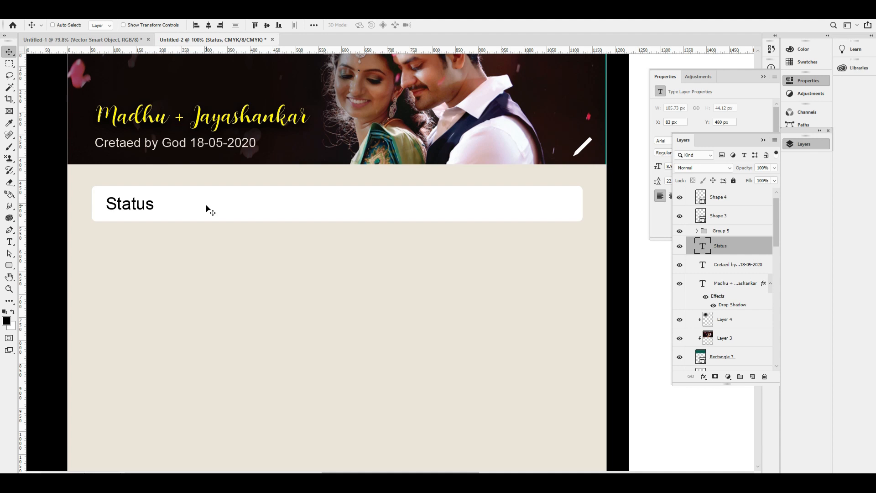
# Duplicate the "Status" text near the white bar's right end, right-align the copy and retype it as "Just Now".
pyautogui.rightClick(151, 209)
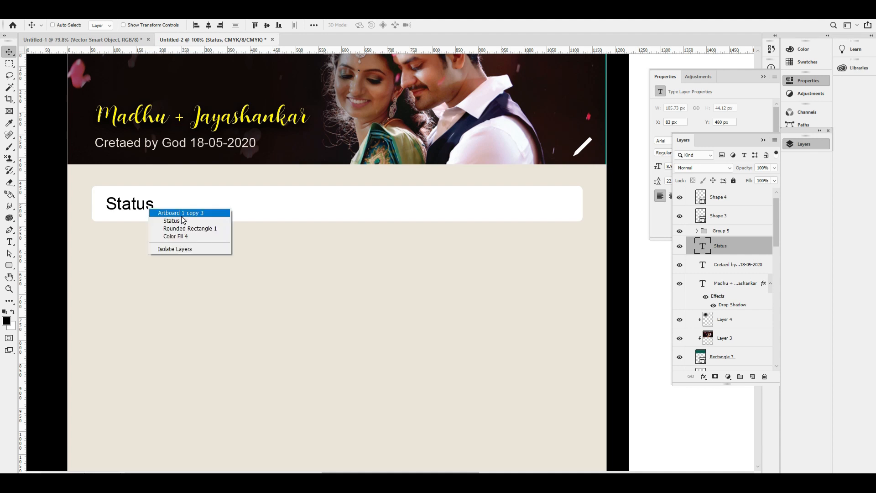
pyautogui.click(186, 221)
pyautogui.moveTo(144, 208); pyautogui.dragTo(539, 217)
pyautogui.doubleClick(547, 203)
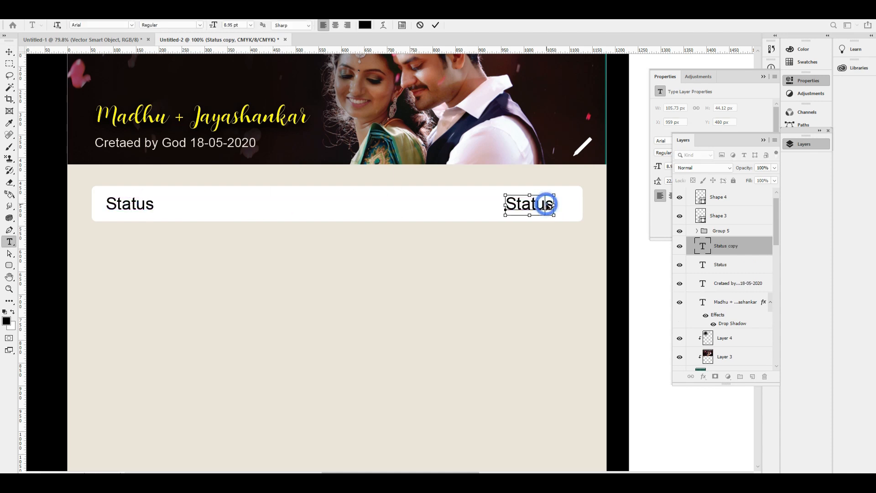
pyautogui.write('Just ')
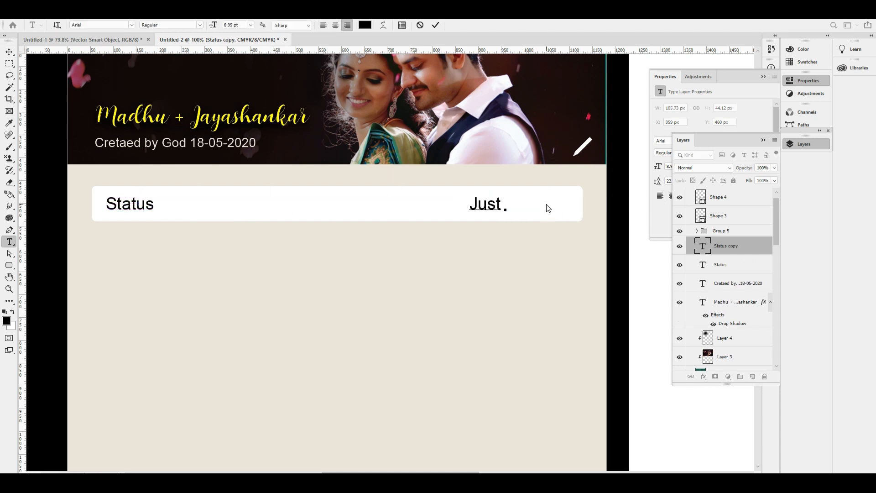
pyautogui.write('Now')
# Reduce the "Just Now" text to 4.68 pt.
pyautogui.hotkey('ctrl', 'a')
pyautogui.hotkey('ctrl', 'shift', ',')
pyautogui.hotkey('ctrl', 'shift', ',')
pyautogui.hotkey('ctrl', 'shift', ',')
pyautogui.hotkey('ctrl', 'shift', '.')
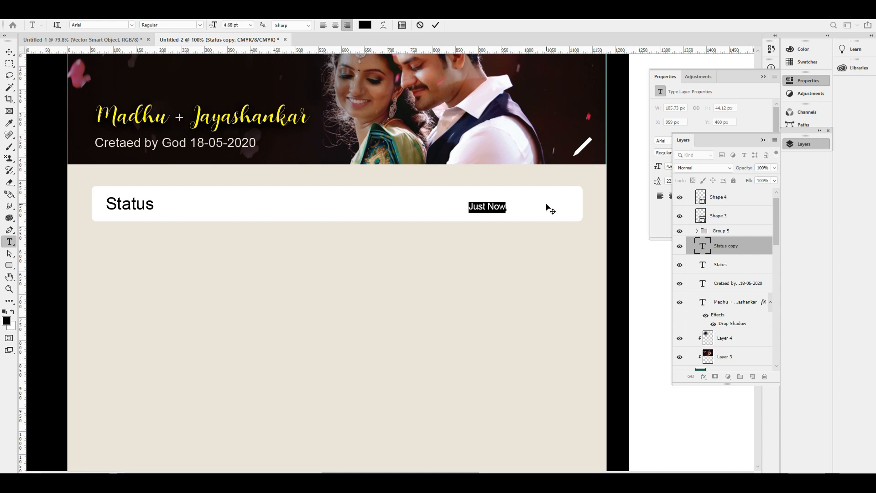
pyautogui.hotkey('ctrl', 'Return')
# Move the "Just Now" text farther toward the white bar's right end and adjust its vertical position.
pyautogui.press('v')
pyautogui.hotkey('shift', 'Right')
pyautogui.hotkey('shift', 'Right')
pyautogui.hotkey('shift', 'Right')
pyautogui.hotkey('shift', 'Right')
pyautogui.hotkey('shift', 'Right')
pyautogui.hotkey('shift', 'Right')
pyautogui.hotkey('shift', 'Right')
pyautogui.hotkey('shift', 'Right')
pyautogui.hotkey('shift', 'Right')
pyautogui.hotkey('shift', 'Right')
pyautogui.hotkey('shift', 'Right')
pyautogui.hotkey('shift', 'Right')
pyautogui.hotkey('shift', 'Right')
pyautogui.hotkey('shift', 'Right')
pyautogui.hotkey('shift', 'Right')
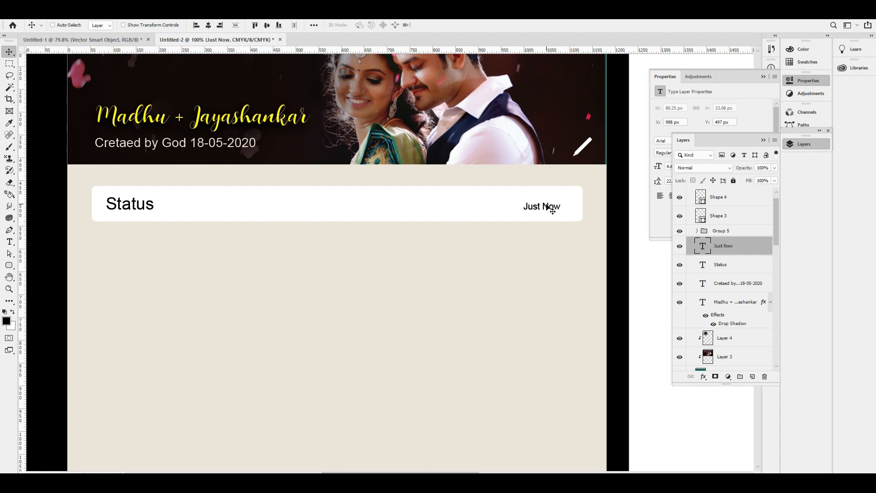
pyautogui.hotkey('shift', 'Down')
pyautogui.press('Left')
pyautogui.press('Up')
pyautogui.hotkey('shift', 'Up')
pyautogui.rightClick(141, 211)
pyautogui.click(174, 228)
pyautogui.hotkey('ctrl', 'z')
pyautogui.rightClick(139, 206)
pyautogui.click(178, 226)
pyautogui.moveTo(128, 201); pyautogui.dragTo(148, 220)
pyautogui.hotkey('ctrl', 'z')
# Duplicate the white bar together with its "Status" text and place the copy a small gap below, at Y 560 px.
pyautogui.rightClick(140, 205)
pyautogui.keyDown('shift'); pyautogui.click(176, 218); pyautogui.keyUp('shift')
pyautogui.moveTo(320, 209); pyautogui.dragTo(320, 245)
pyautogui.hotkey('shift', 'Up')
pyautogui.hotkey('shift', 'Down')
pyautogui.press('Up')
pyautogui.press('Up')
pyautogui.press('Up')
pyautogui.press('Up')
pyautogui.hotkey('shift', 'Down')
pyautogui.hotkey('shift', 'Down')
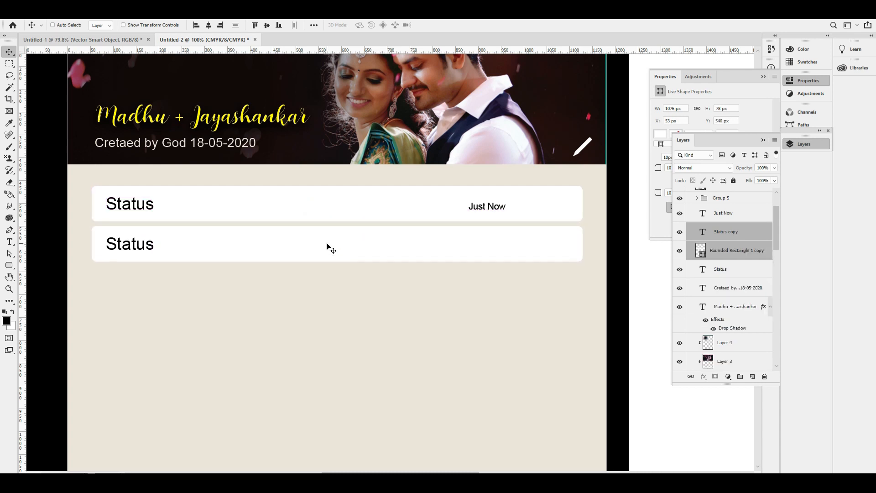
# Replace the lower bar's text with "Our Love is a jorney, starting at forever and ending at never.".
pyautogui.press('t')
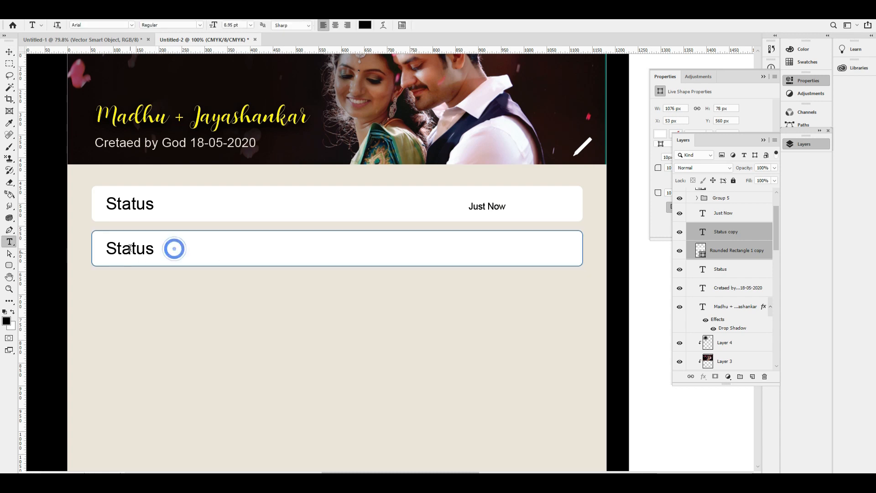
pyautogui.click(130, 248)
pyautogui.doubleClick(130, 248)
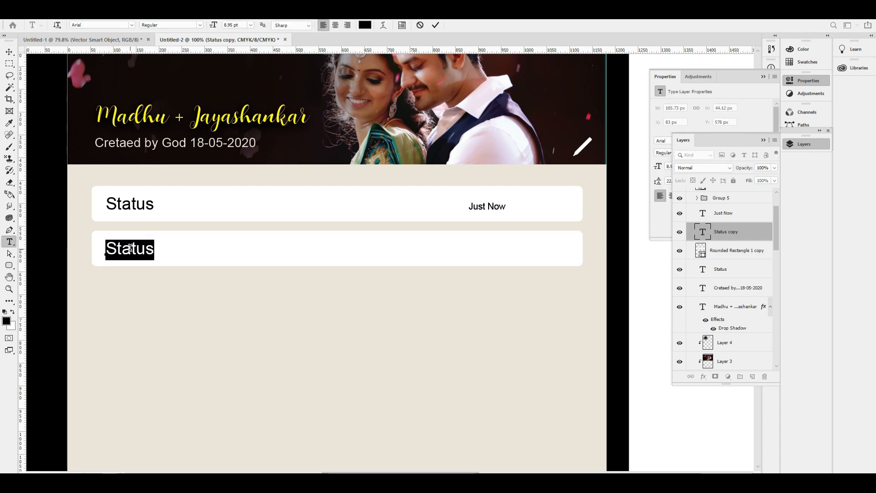
pyautogui.write('Ou')
pyautogui.write('r Love')
pyautogui.write(' is a joru')
pyautogui.write('rney')
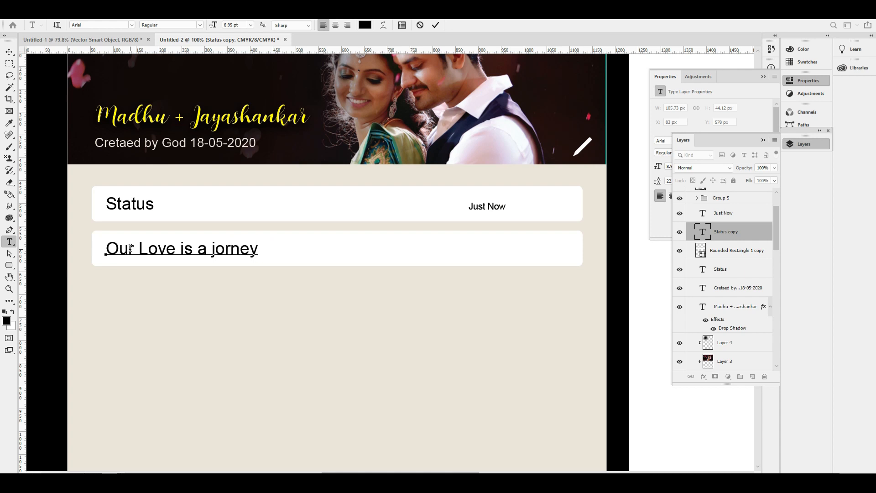
pyautogui.write(' , starting at fo')
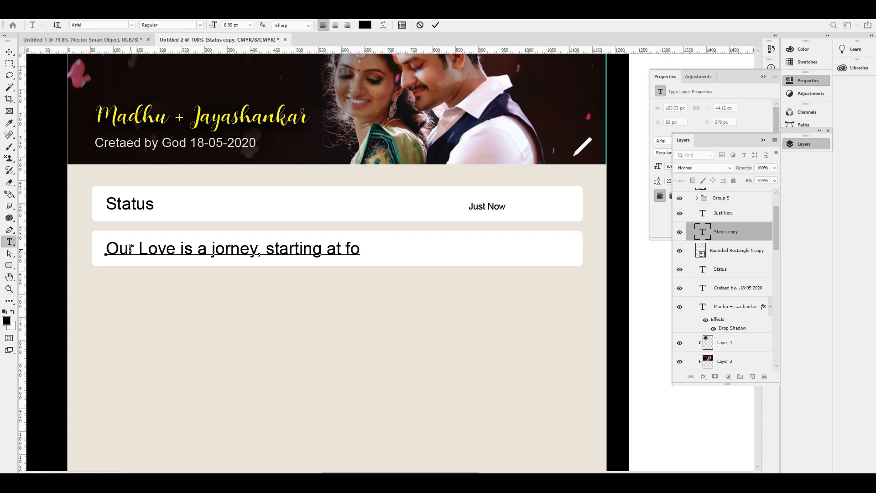
pyautogui.write('rev r and ending at never')
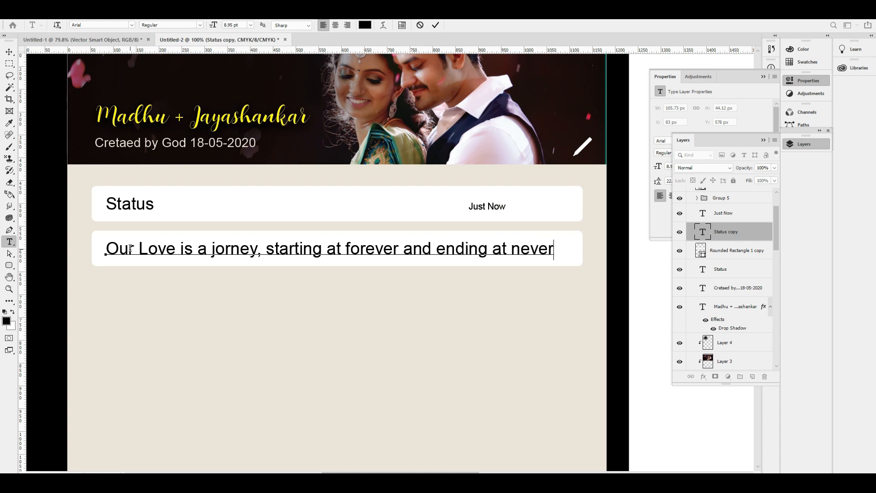
# Reduce the love quote in the lower bar to 6.82 pt.
pyautogui.hotkey('ctrl', 'a')
pyautogui.hotkey('ctrl', 'shift', ',')
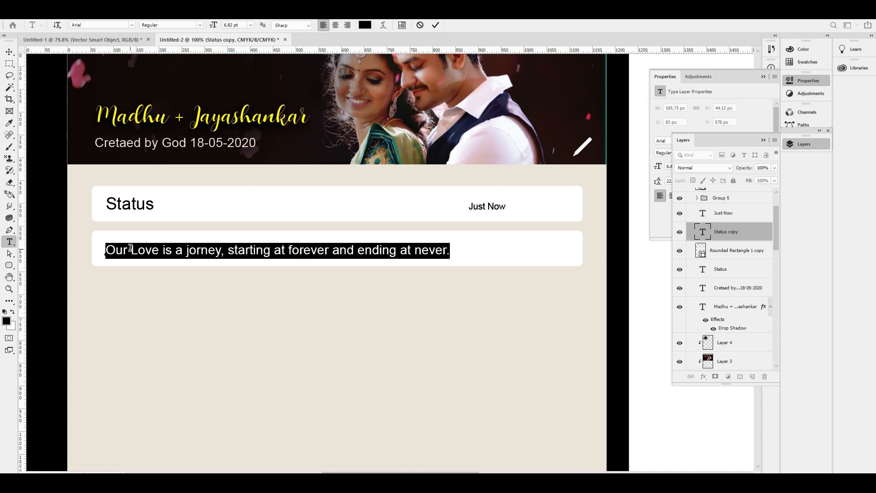
pyautogui.hotkey('ctrl', 'Return')
pyautogui.press('v')
pyautogui.moveTo(299, 249); pyautogui.dragTo(304, 237)
pyautogui.hotkey('ctrl', 'z')
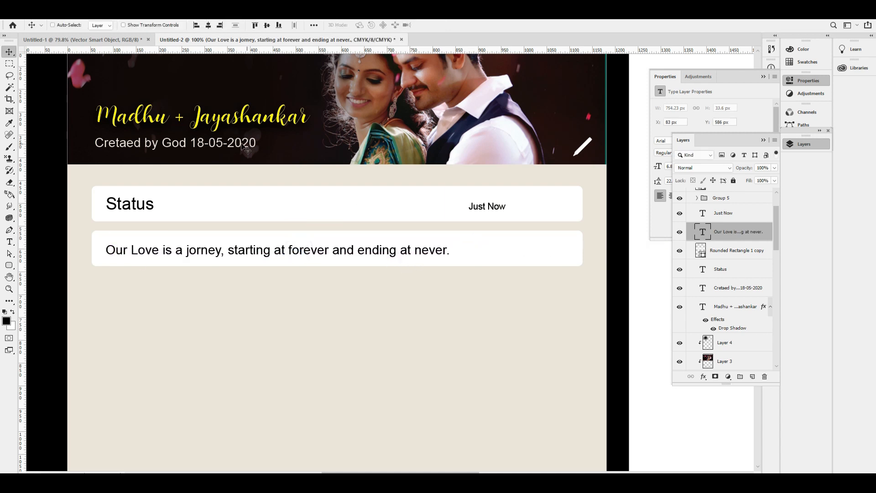
# Bring the double red hearts image from the Untitled-1 document into the Untitled-2 artboard.
pyautogui.click(116, 40)
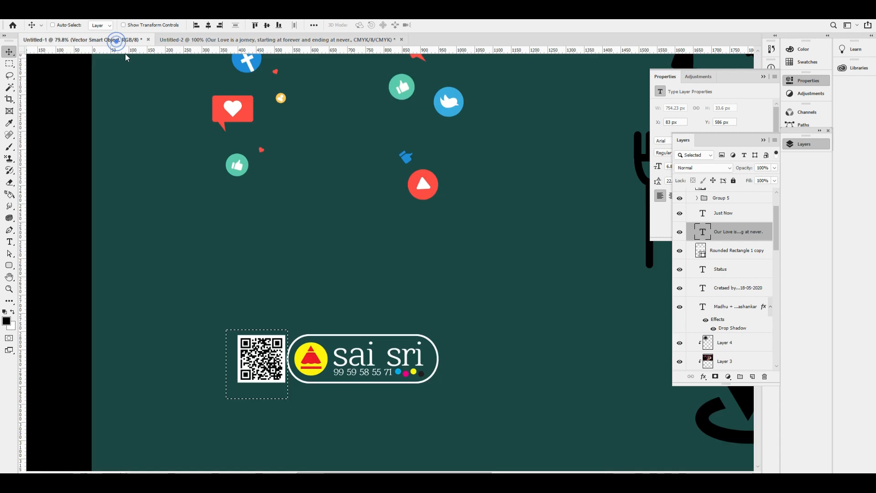
pyautogui.scroll(2, 464, 254)
pyautogui.hotkey('ctrl', 'd')
pyautogui.hotkey('ctrl', '-')
pyautogui.hotkey('ctrl', '-')
pyautogui.hotkey('ctrl', '-')
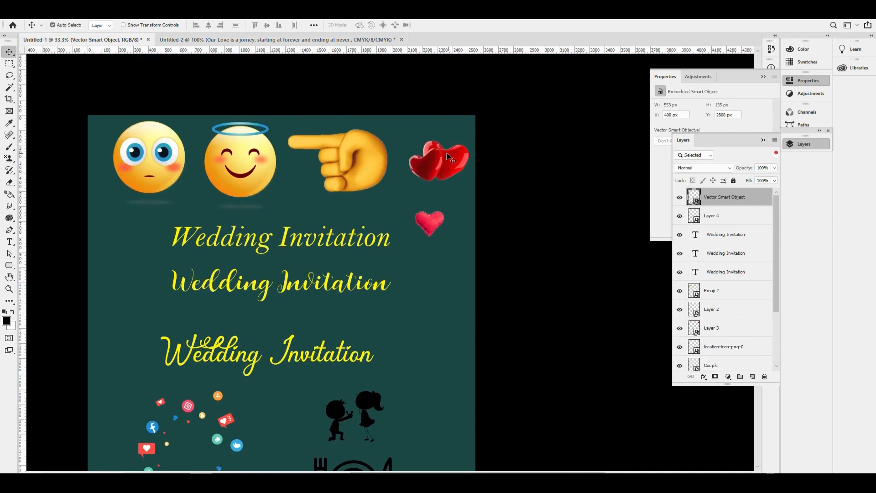
pyautogui.moveTo(443, 158); pyautogui.dragTo(468, 264)
pyautogui.click(519, 255)
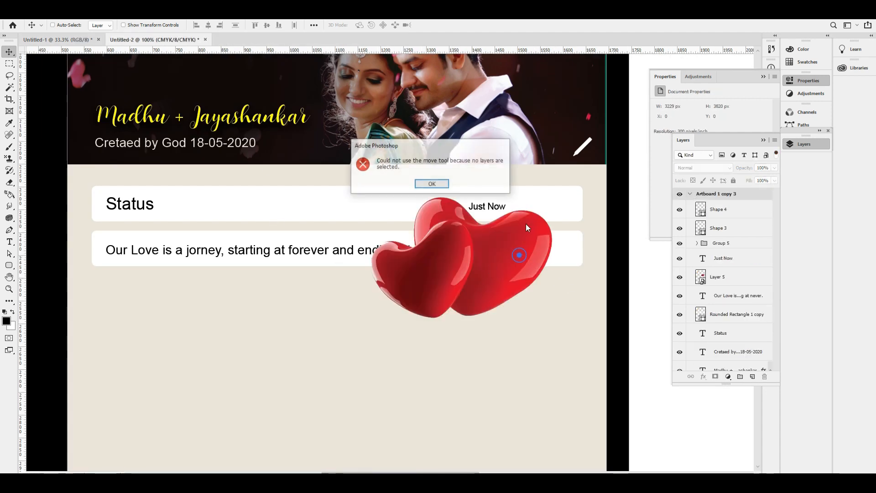
pyautogui.press('Return')
# Scale the double hearts image down to about 77 px wide and place it near the end of the love quote.
pyautogui.rightClick(488, 271)
pyautogui.click(524, 276)
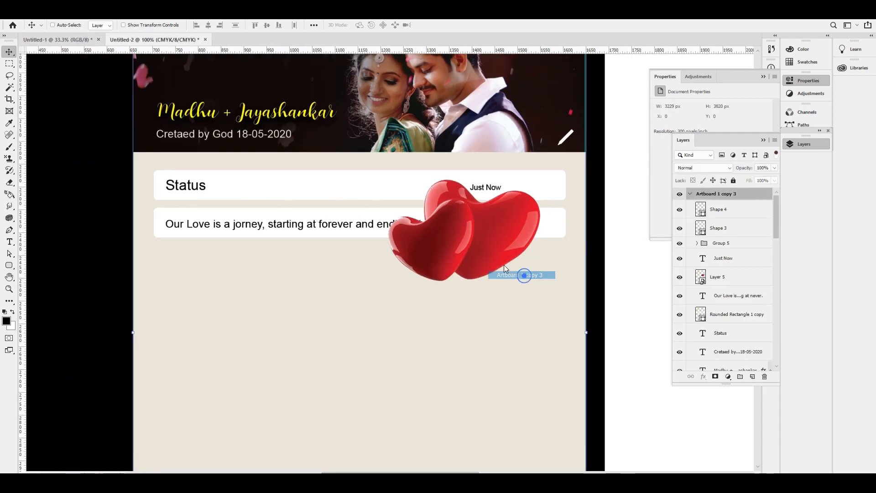
pyautogui.hotkey('ctrl', '0')
pyautogui.rightClick(472, 207)
pyautogui.click(486, 221)
pyautogui.hotkey('ctrl', 't')
pyautogui.moveTo(494, 210); pyautogui.dragTo(479, 199)
pyautogui.press('Return')
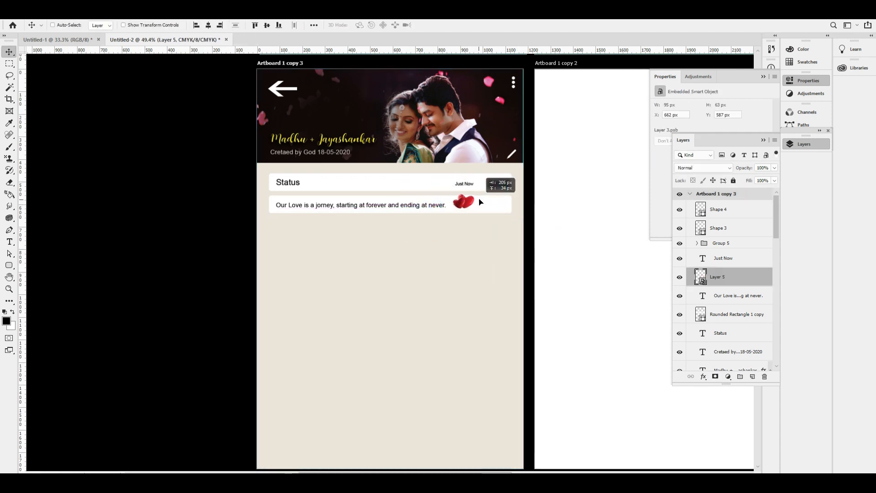
pyautogui.scroll(2, 479, 201)
pyautogui.hotkey('ctrl', 't')
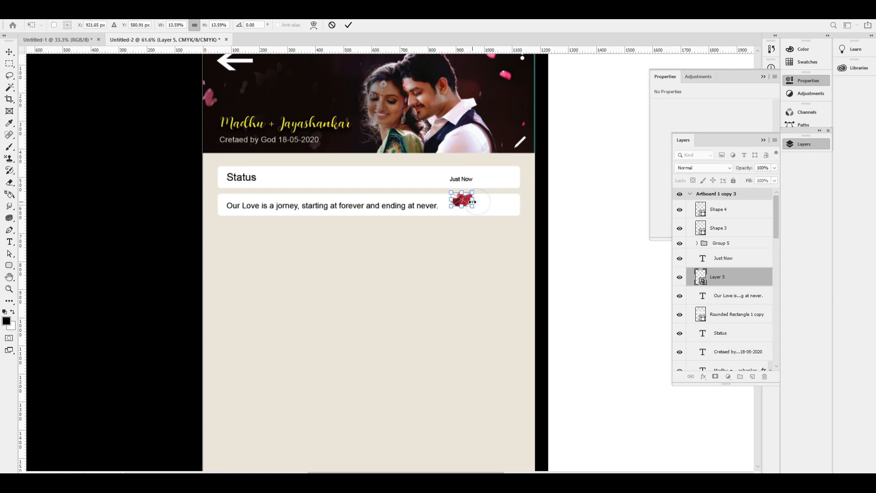
pyautogui.press('Return')
# Nudge the small hearts image down and left so it sits directly after the quote in the lower bar.
pyautogui.hotkey('ctrl', '1')
pyautogui.hotkey('shift', 'Down')
pyautogui.hotkey('shift', 'Down')
pyautogui.hotkey('shift', 'Down')
pyautogui.hotkey('shift', 'Left')
pyautogui.hotkey('shift', 'Left')
pyautogui.hotkey('shift', 'Left')
pyautogui.hotkey('shift', 'Left')
pyautogui.hotkey('shift', 'Up')
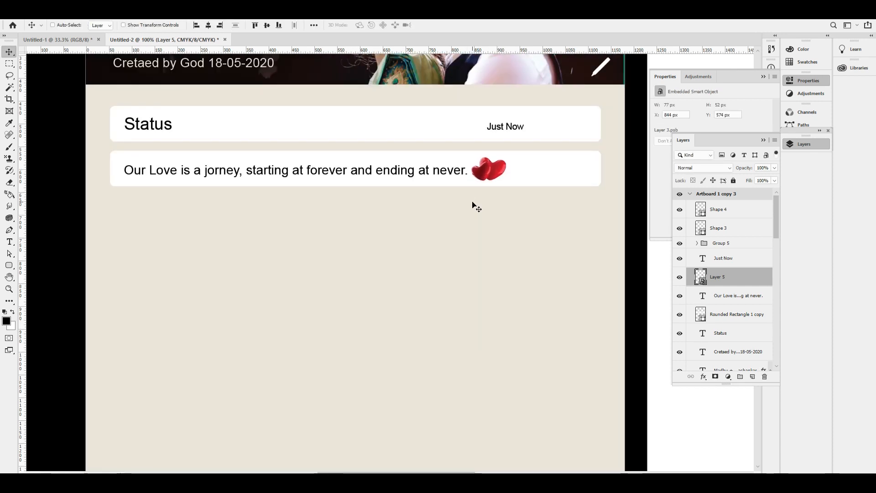
# Remove the full stop after "never" at the end of the love quote.
pyautogui.press('t')
pyautogui.click(446, 169)
pyautogui.press('Delete')
pyautogui.hotkey('ctrl', 'z')
pyautogui.hotkey('ctrl', 'Return')
pyautogui.press('v')
pyautogui.hotkey('ctrl', '-')
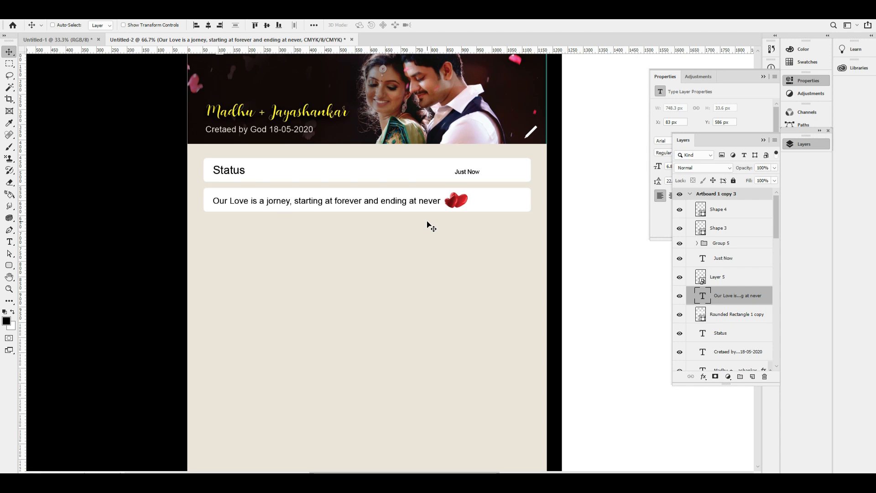
# Duplicate the Status bar together with its label and place the copy just below the love quote bar, at Y 658 px.
pyautogui.rightClick(479, 198)
pyautogui.click(513, 209)
pyautogui.rightClick(430, 170)
pyautogui.click(429, 182)
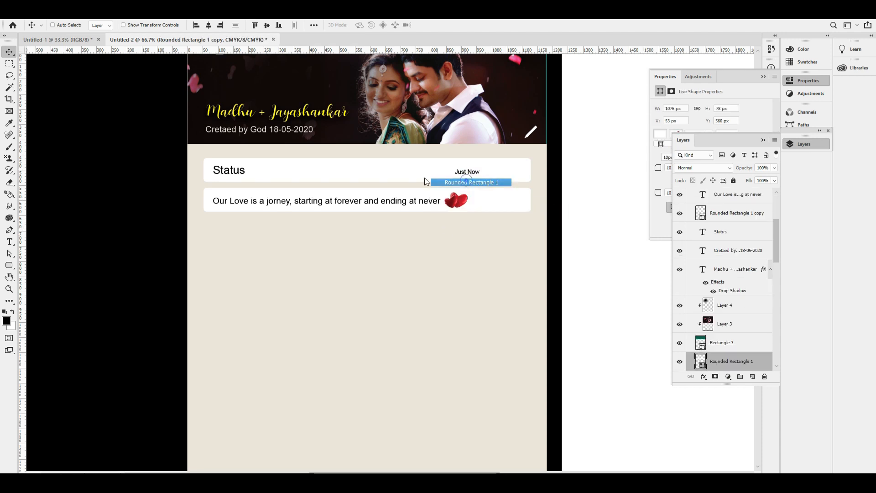
pyautogui.rightClick(234, 170)
pyautogui.click(269, 182)
pyautogui.keyDown('alt'); pyautogui.moveTo(310, 175); pyautogui.dragTo(336, 222); pyautogui.keyUp('alt')
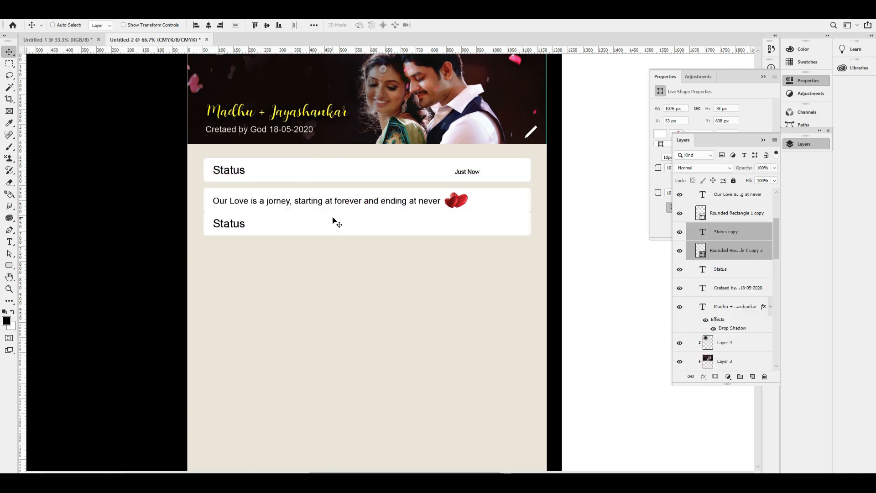
pyautogui.press('Down')
pyautogui.press('Down')
pyautogui.press('Down')
pyautogui.press('Down')
pyautogui.press('Down')
pyautogui.press('Down')
pyautogui.press('Down')
pyautogui.press('Down')
pyautogui.press('Down')
pyautogui.press('Down')
pyautogui.press('Down')
pyautogui.press('Down')
pyautogui.press('Down')
pyautogui.press('Down')
pyautogui.press('Down')
pyautogui.press('Down')
pyautogui.press('Down')
pyautogui.press('Down')
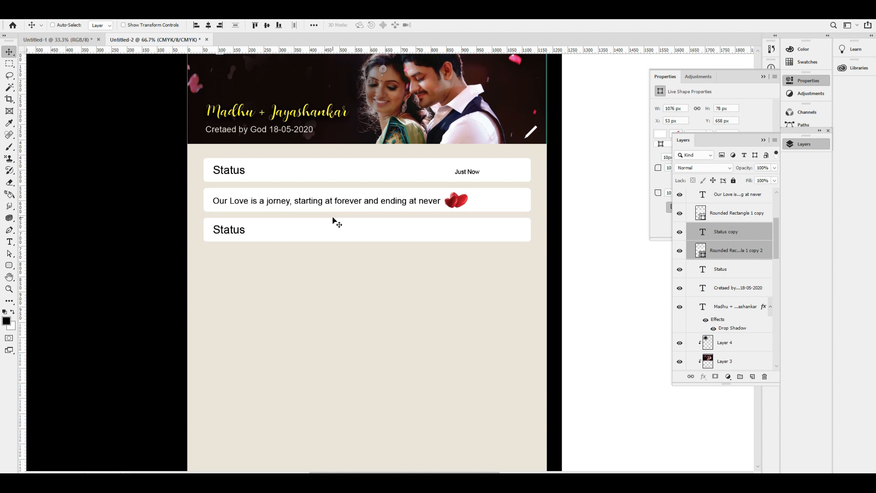
# Replace the duplicated label's text with "Weddign Info:".
pyautogui.click(237, 229)
pyautogui.doubleClick(242, 229)
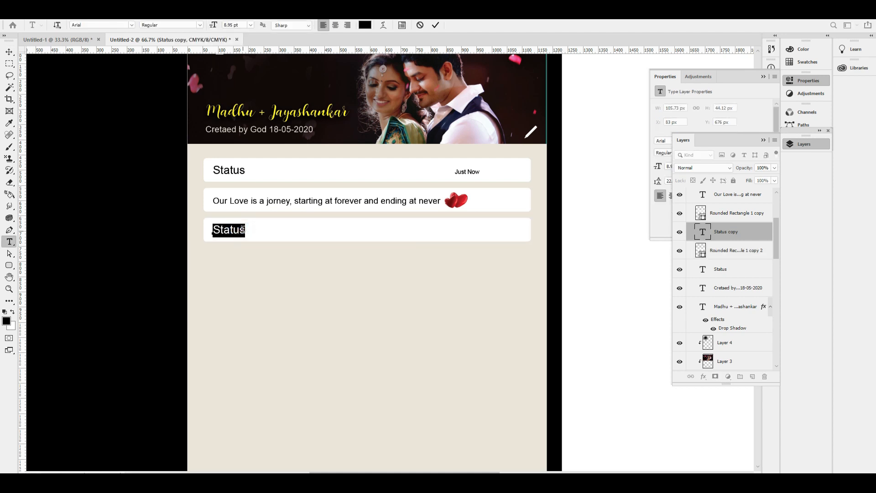
pyautogui.write('Weddign Invo')
pyautogui.press('BackSpace')
pyautogui.write('fo')
pyautogui.hotkey('ctrl', 'a')
pyautogui.press('Right')
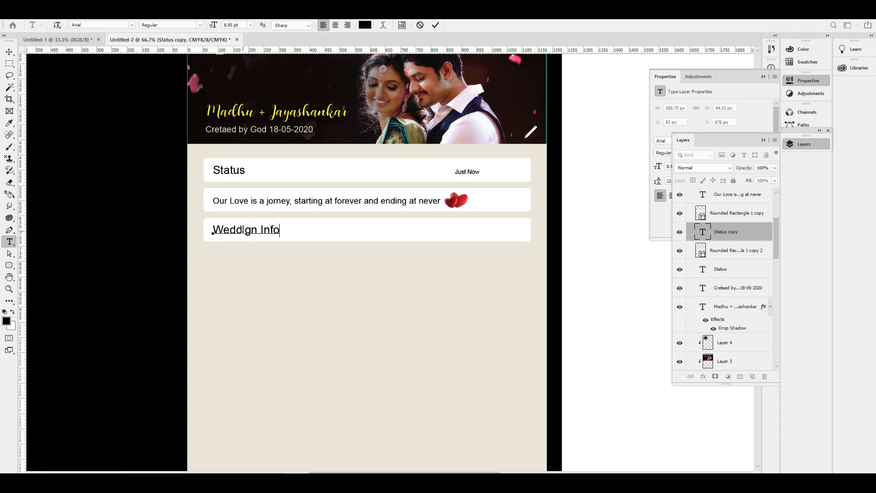
pyautogui.hotkey('ctrl', 'Return')
# Add a colon to the end of the Status label.
pyautogui.click(234, 173)
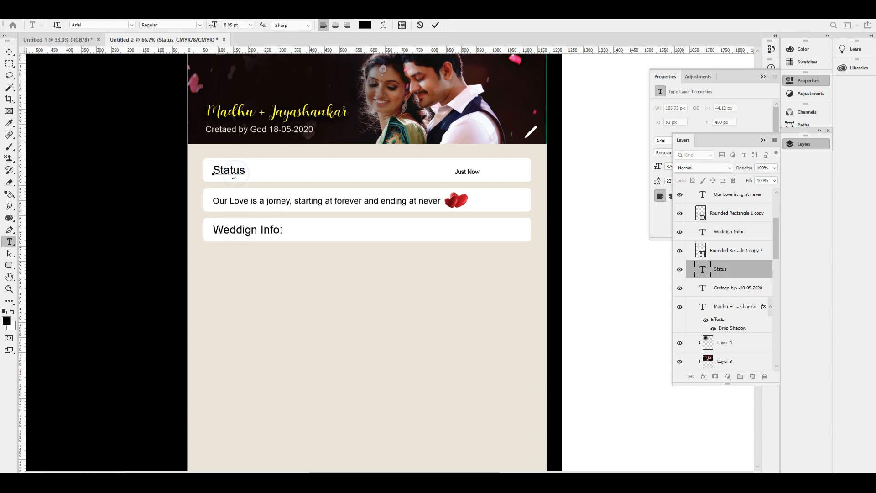
pyautogui.hotkey('ctrl', 'Return')
pyautogui.press('v')
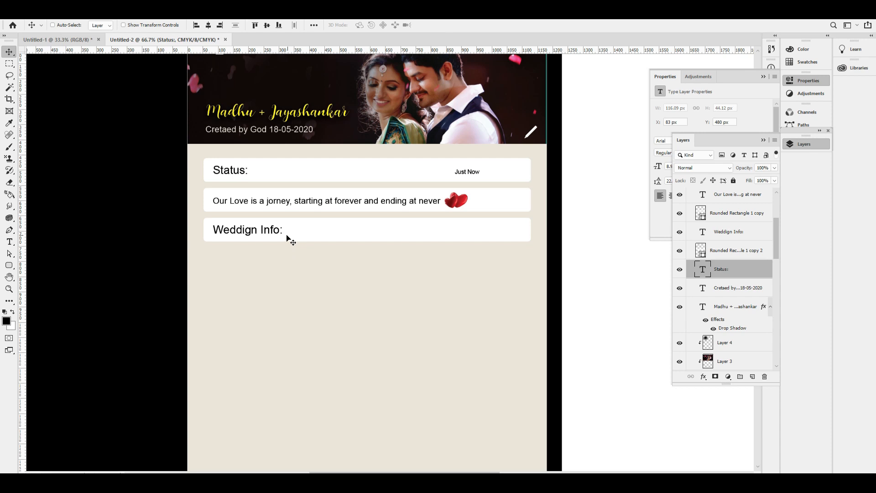
pyautogui.rightClick(300, 207)
pyautogui.click(360, 213)
pyautogui.rightClick(327, 200)
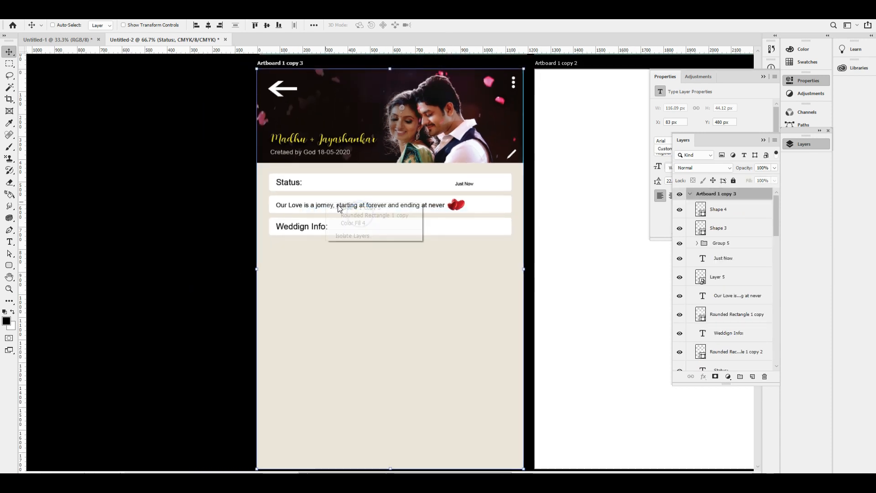
pyautogui.click(365, 215)
pyautogui.moveTo(463, 203); pyautogui.dragTo(462, 217)
pyautogui.hotkey('ctrl', 'z')
pyautogui.rightClick(422, 206)
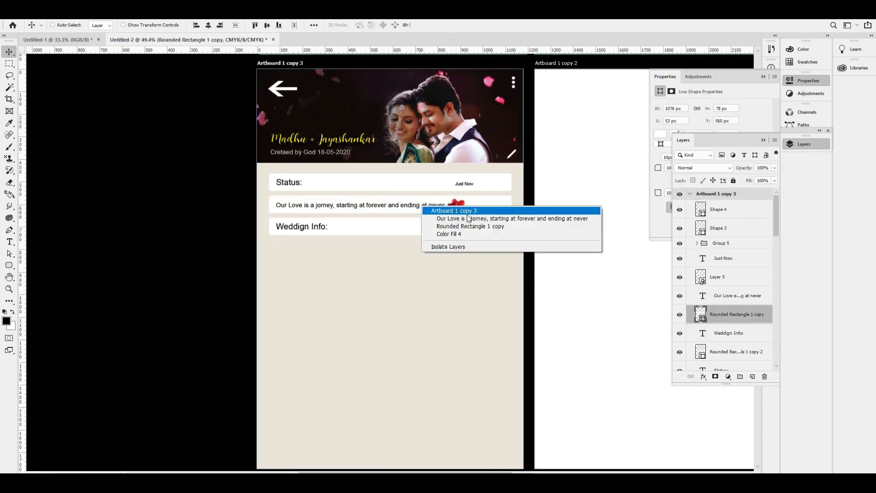
pyautogui.click(436, 217)
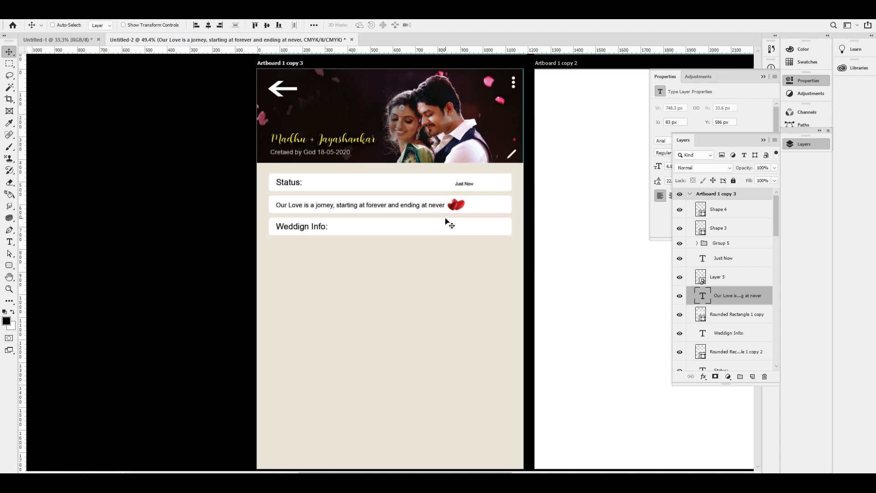
pyautogui.moveTo(408, 227); pyautogui.dragTo(414, 250)
pyautogui.hotkey('ctrl', 'z')
pyautogui.rightClick(313, 228)
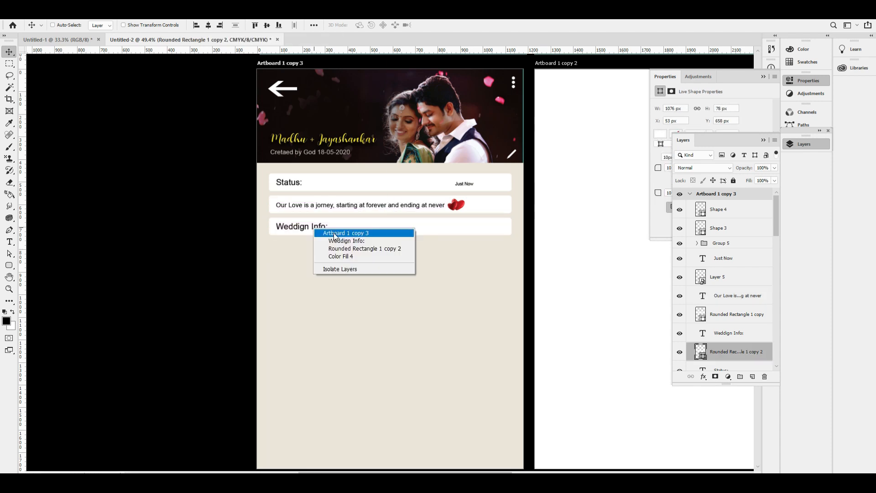
pyautogui.click(376, 199)
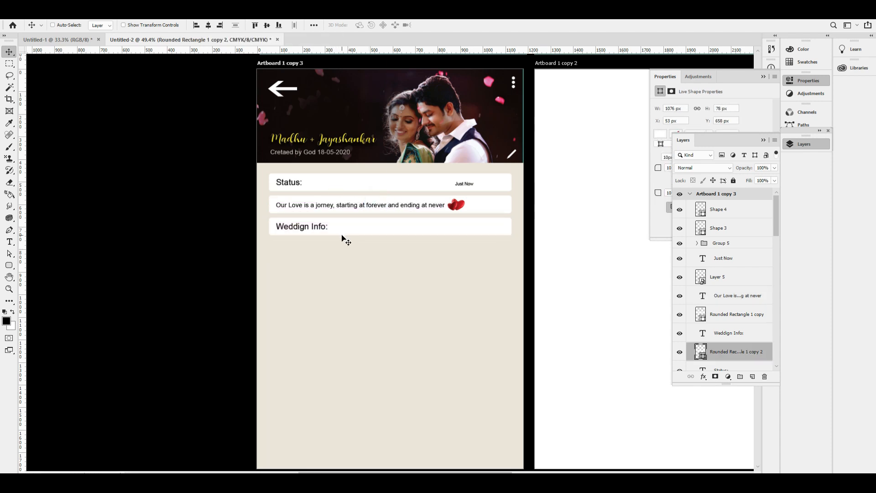
pyautogui.rightClick(320, 226)
pyautogui.click(357, 235)
pyautogui.moveTo(320, 231); pyautogui.dragTo(323, 245)
pyautogui.hotkey('ctrl', 'z')
# Duplicate the "Weddign Info:" label with its white bar and place the copy directly below, with the bar at Y 756 px.
pyautogui.rightClick(350, 228)
pyautogui.keyDown('shift'); pyautogui.click(386, 242); pyautogui.keyUp('shift')
pyautogui.moveTo(389, 244); pyautogui.dragTo(391, 252)
pyautogui.moveTo(413, 219); pyautogui.dragTo(464, 244)
pyautogui.hotkey('shift', 'Up')
pyautogui.hotkey('shift', 'Up')
pyautogui.hotkey('shift', 'Up')
pyautogui.hotkey('shift', 'Down')
pyautogui.press('Up')
pyautogui.press('Up')
pyautogui.press('Up')
pyautogui.press('Up')
pyautogui.press('Up')
pyautogui.press('Up')
pyautogui.press('Up')
pyautogui.press('Up')
pyautogui.press('Up')
pyautogui.hotkey('shift', 'Down')
pyautogui.hotkey('shift', 'Down')
pyautogui.hotkey('shift', 'Down')
pyautogui.hotkey('ctrl', '0')
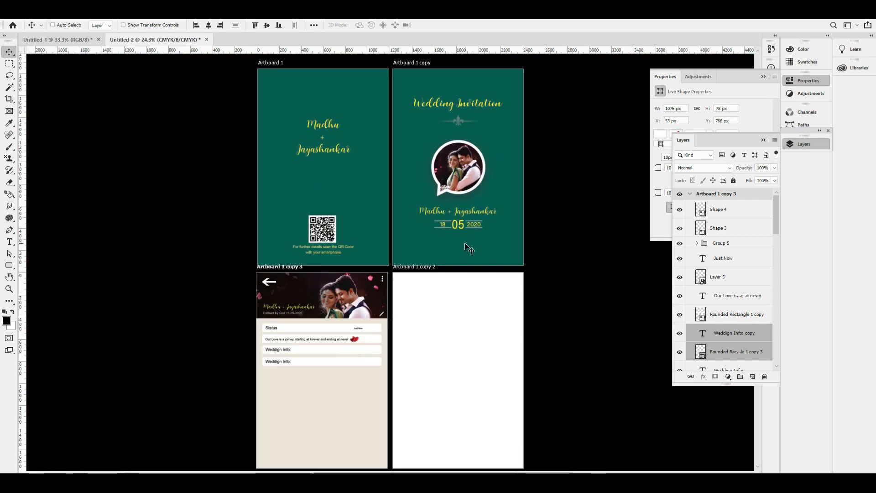
pyautogui.click(345, 362)
pyautogui.hotkey('shift', 'Up')
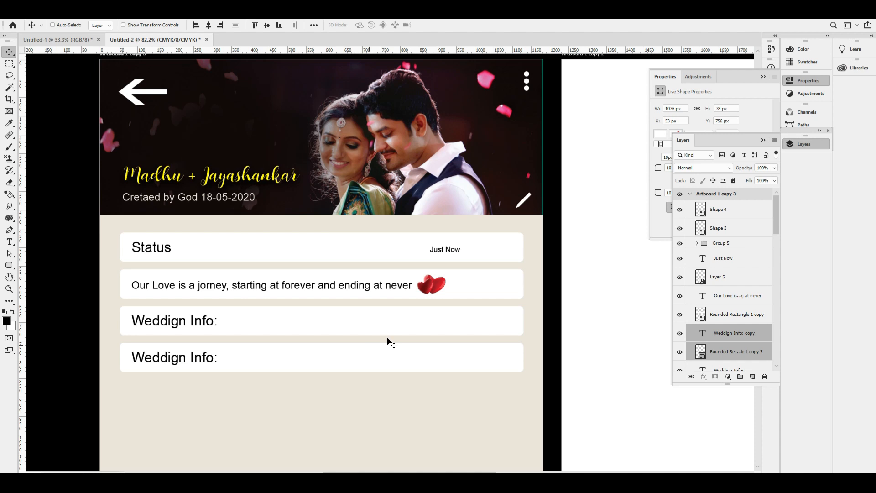
pyautogui.scroll(-1, 391, 347)
pyautogui.press('t')
pyautogui.click(225, 333)
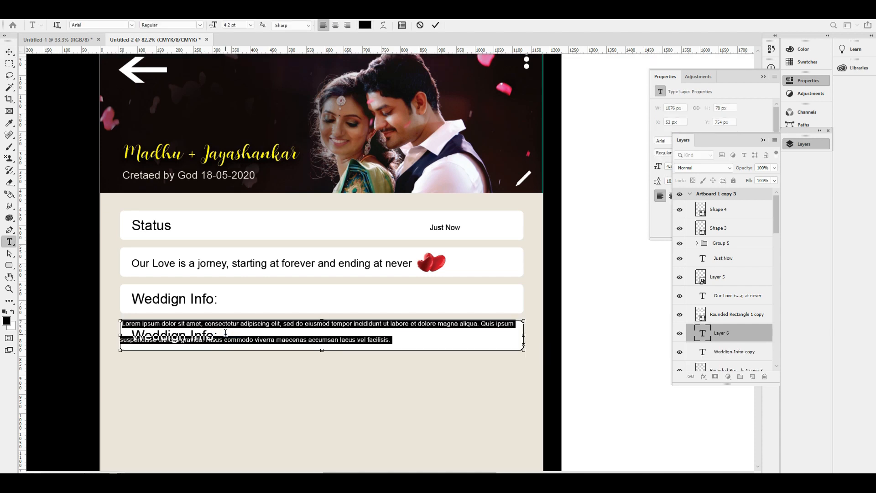
pyautogui.press('Escape')
pyautogui.hotkey('ctrl', 'z')
pyautogui.hotkey('ctrl', 'shift', 'z')
# Replace the lower duplicate label with "Wedding Celebration:" and a second line reading "18th May 2020 @ 9-30 pm".
pyautogui.click(196, 338)
pyautogui.hotkey('ctrl', 'a')
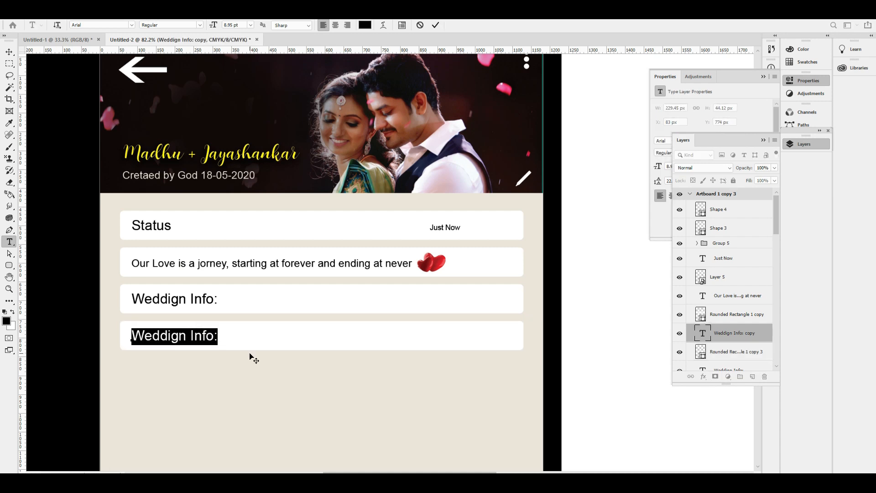
pyautogui.write('Wedd')
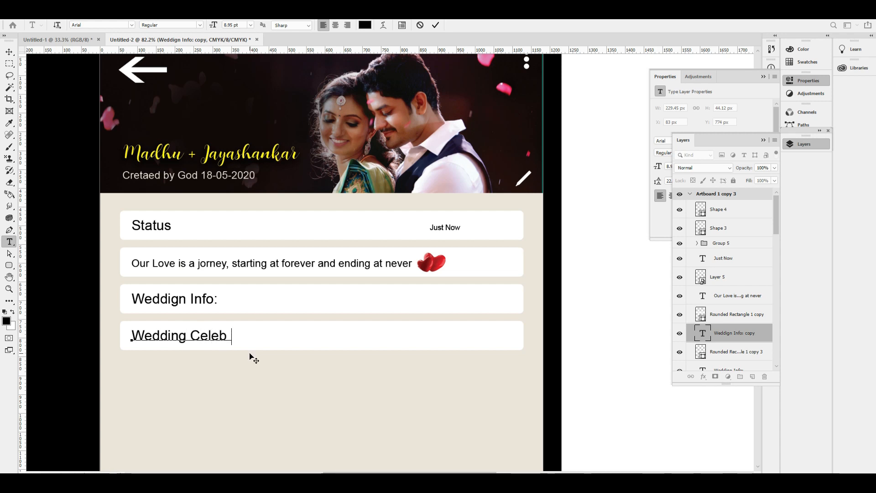
pyautogui.hotkey('ctrl', 'a')
pyautogui.press('Right')
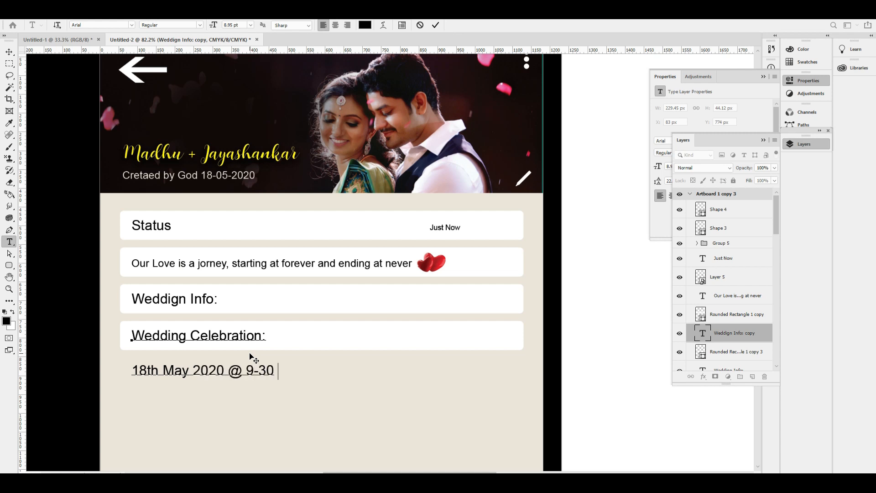
# Reduce the date line's font size to 6.82 pt and tighten the leading between the two wedding text lines.
pyautogui.hotkey('ctrl', 'a')
pyautogui.hotkey('ctrl', 'shift', ',')
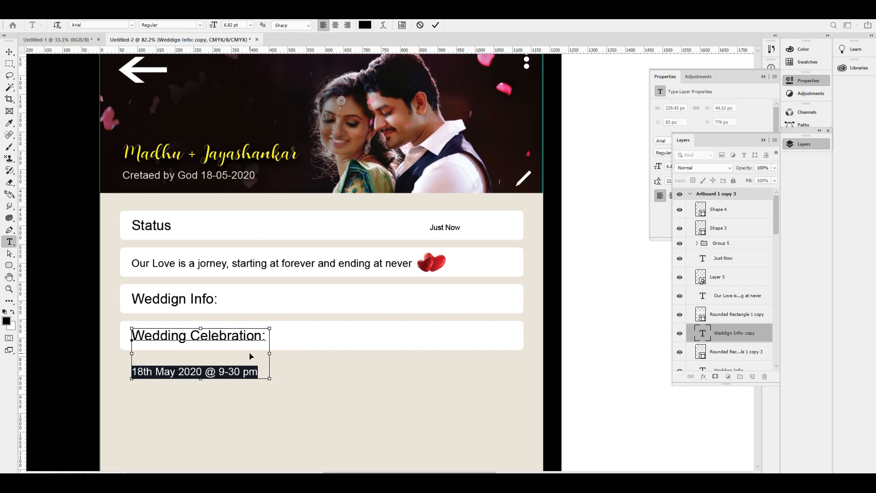
pyautogui.hotkey('ctrl', 'a')
pyautogui.hotkey('alt', 'Up')
pyautogui.hotkey('alt', 'Up')
pyautogui.hotkey('alt', 'Up')
pyautogui.hotkey('alt', 'Up')
pyautogui.hotkey('alt', 'Up')
pyautogui.hotkey('alt', 'Down')
pyautogui.hotkey('ctrl', 'Return')
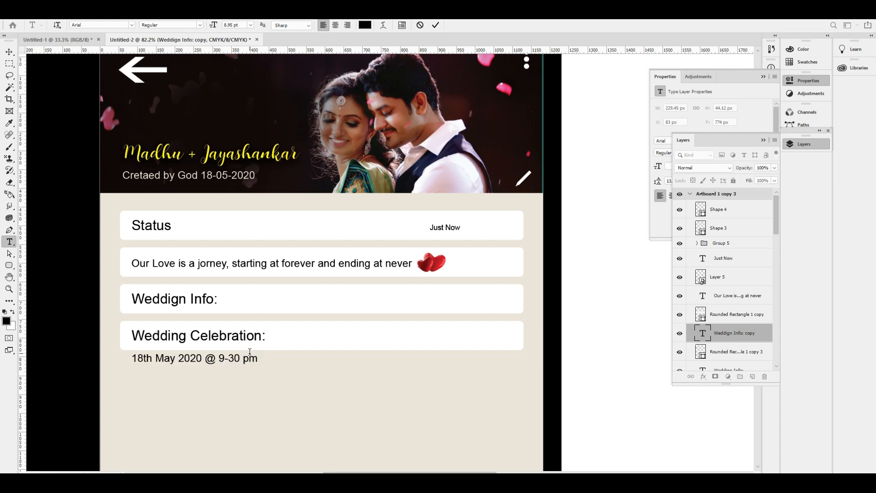
# Stretch the white bar behind the wedding text downward to 139 px tall so it encloses the date line.
pyautogui.press('v')
pyautogui.moveTo(332, 344); pyautogui.dragTo(336, 374)
pyautogui.hotkey('ctrl', 'z')
pyautogui.hotkey('ctrl', 't')
pyautogui.press('Return')
# Shift the Wedding Celebration text horizontally to X 253 px to leave room for an icon before it.
pyautogui.moveTo(202, 360); pyautogui.dragTo(230, 361)
pyautogui.hotkey('ctrl', 'z')
pyautogui.hotkey('shift', 'Right')
pyautogui.hotkey('shift', 'Right')
pyautogui.hotkey('shift', 'Right')
pyautogui.hotkey('shift', 'Right')
pyautogui.hotkey('shift', 'Right')
pyautogui.hotkey('shift', 'Right')
pyautogui.hotkey('shift', 'Right')
pyautogui.hotkey('shift', 'Right')
pyautogui.hotkey('shift', 'Right')
pyautogui.hotkey('shift', 'Right')
pyautogui.hotkey('shift', 'Right')
pyautogui.hotkey('shift', 'Right')
pyautogui.hotkey('shift', 'Right')
pyautogui.hotkey('shift', 'Right')
pyautogui.hotkey('shift', 'Right')
pyautogui.hotkey('shift', 'Right')
pyautogui.hotkey('shift', 'Right')
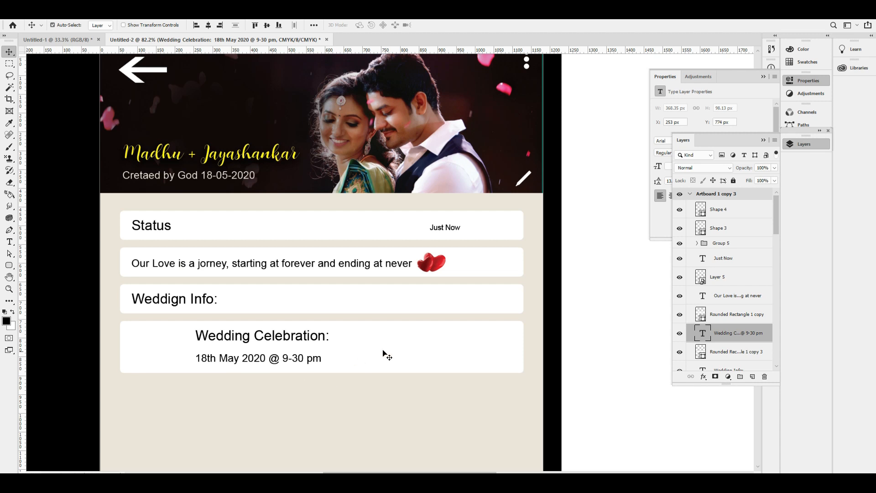
# Stretch the white bar behind the wedding text to about 173 px tall.
pyautogui.click(385, 353)
pyautogui.hotkey('ctrl', 't')
pyautogui.moveTo(330, 374); pyautogui.dragTo(331, 386)
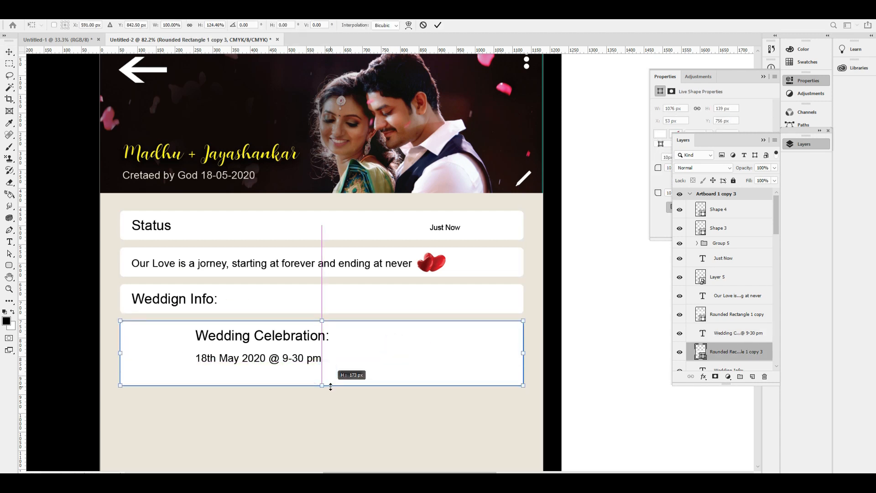
pyautogui.press('Return')
# Reposition the Wedding Celebration text to X 223 px, Y 793 px so it sits vertically centred in the taller bar.
pyautogui.moveTo(284, 362); pyautogui.dragTo(281, 371)
pyautogui.hotkey('shift', 'Down')
pyautogui.hotkey('shift', 'Down')
pyautogui.hotkey('shift', 'Left')
pyautogui.hotkey('shift', 'Left')
pyautogui.hotkey('shift', 'Left')
pyautogui.hotkey('shift', 'Up')
pyautogui.press('Up')
pyautogui.press('Up')
pyautogui.press('Down')
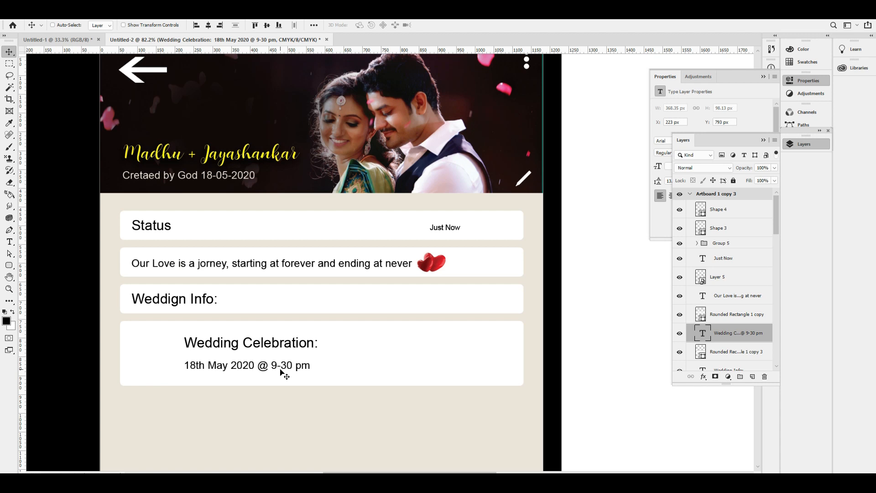
# Bring the couple silhouette from the Untitled-1 document into Untitled-2 and scale it down to fit the Wedding Celebration bar.
pyautogui.click(65, 40)
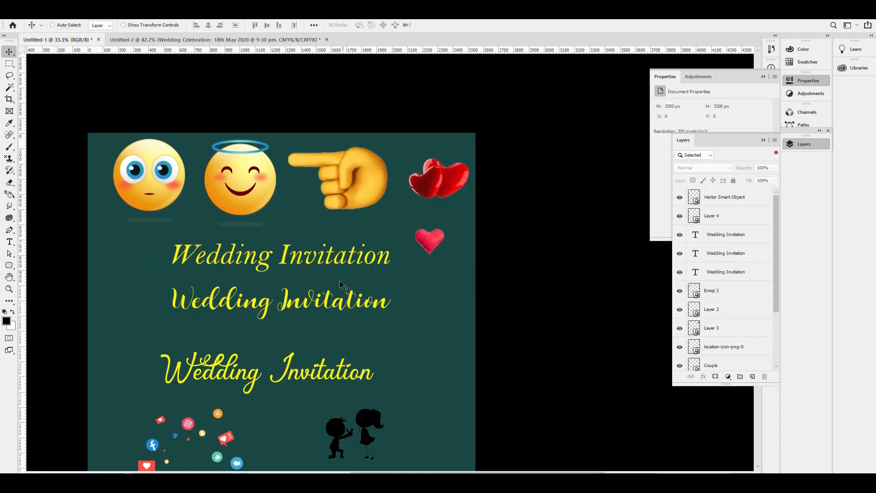
pyautogui.scroll(-3, 361, 365)
pyautogui.moveTo(381, 318); pyautogui.dragTo(223, 353)
pyautogui.hotkey('ctrl', 't')
pyautogui.moveTo(257, 326); pyautogui.dragTo(257, 304)
pyautogui.hotkey('ctrl', 'z')
pyautogui.press('Return')
# Place the couple silhouette at the start of the bar and move the wedding text to X 297 px, Y 798 px.
pyautogui.hotkey('ctrl', '+')
pyautogui.moveTo(193, 304); pyautogui.dragTo(202, 308)
pyautogui.moveTo(330, 298); pyautogui.dragTo(364, 302)
pyautogui.moveTo(413, 316); pyautogui.dragTo(386, 302)
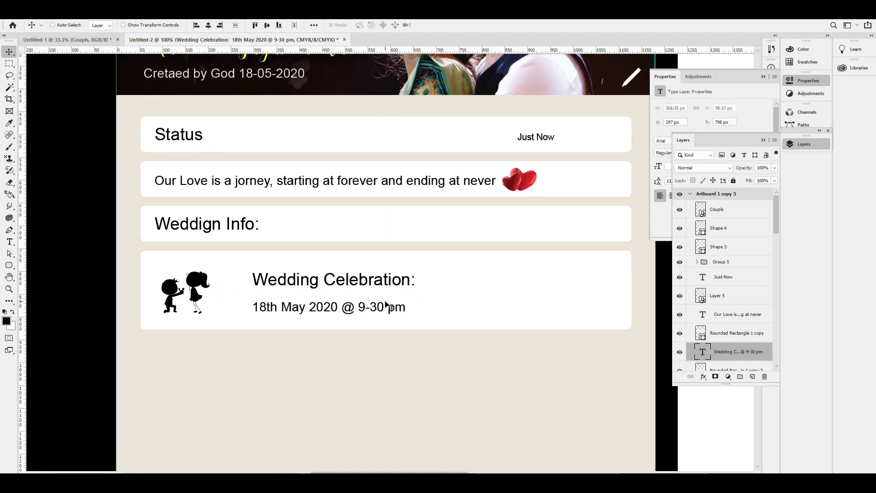
# Draw a vertical rounded rectangle divider about 7 by 122 px between the silhouette and wedding text, and set its opacity to 20%.
pyautogui.click(9, 265)
pyautogui.moveTo(224, 266); pyautogui.dragTo(226, 322)
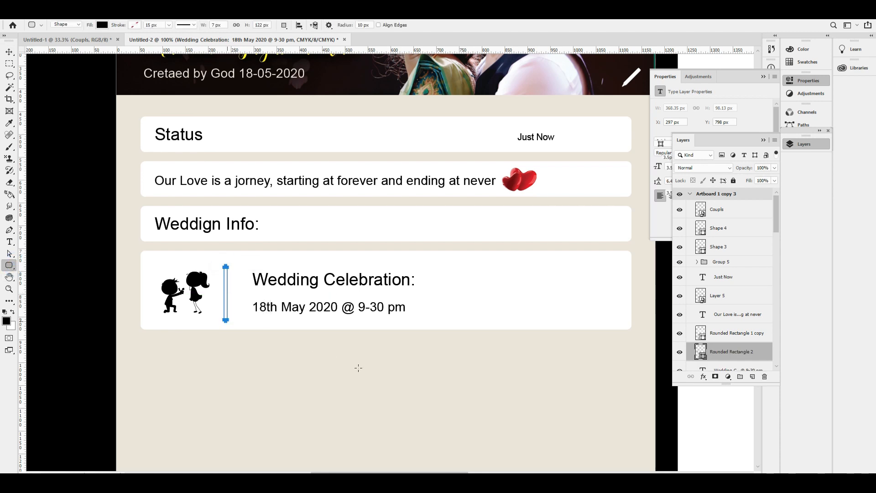
pyautogui.click(9, 53)
pyautogui.press('2')
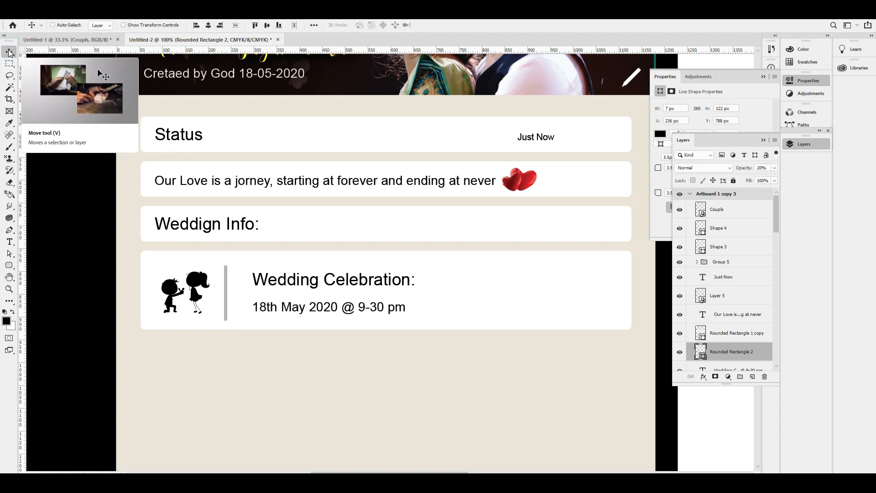
# Nudge the divider toward the wedding text to X 246 px and narrow it to 4 px.
pyautogui.moveTo(264, 208); pyautogui.dragTo(265, 203)
pyautogui.hotkey('shift', 'Right')
pyautogui.press('Up')
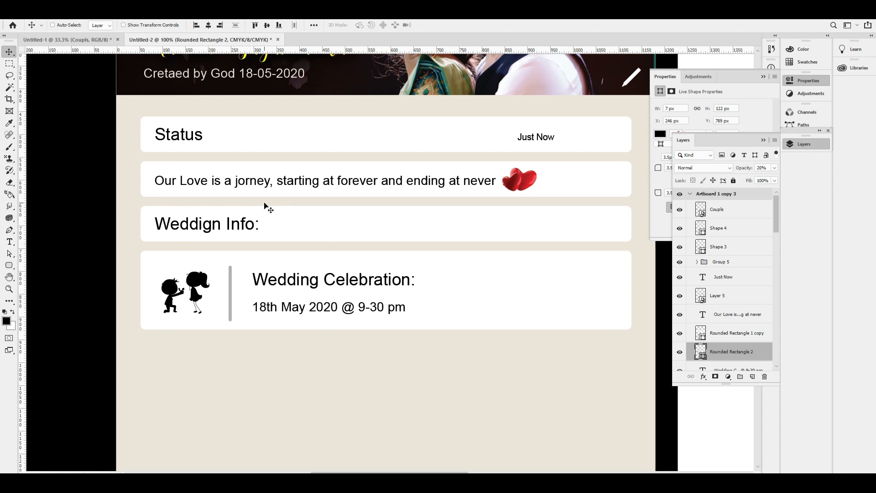
pyautogui.hotkey('ctrl', 't')
pyautogui.scroll(1, 245, 294)
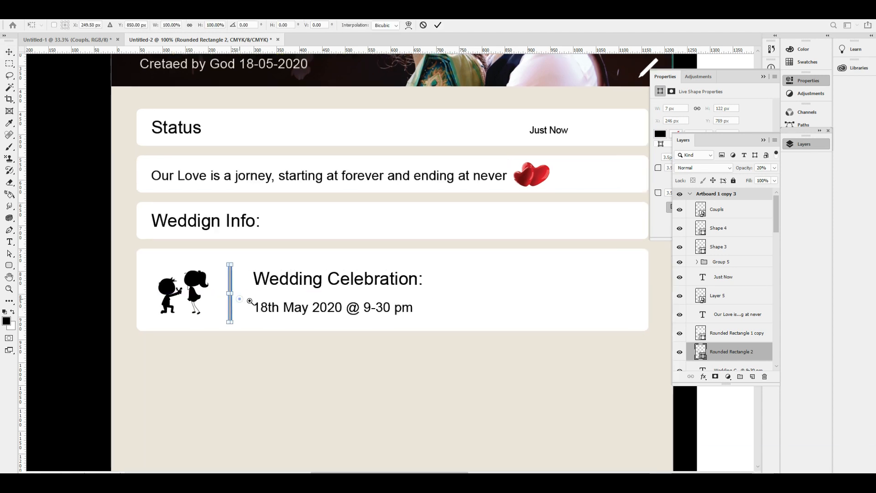
pyautogui.moveTo(230, 291); pyautogui.dragTo(229, 292)
pyautogui.press('Return')
pyautogui.scroll(-1, 230, 296)
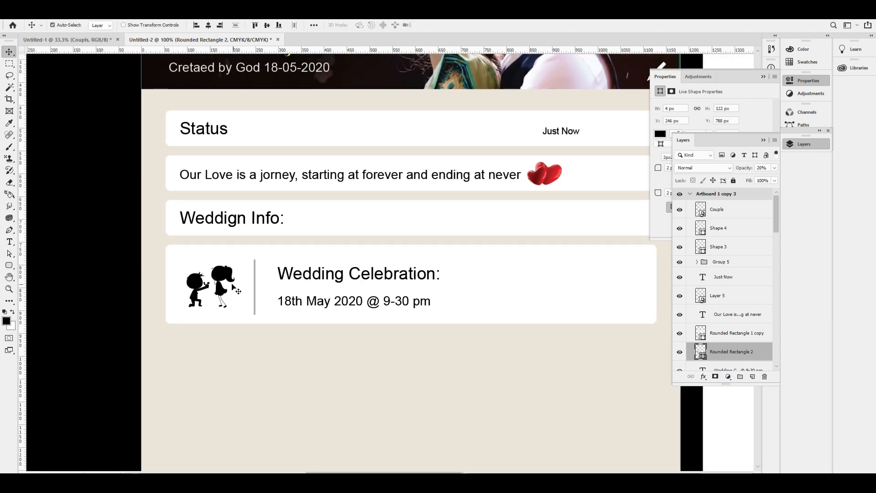
# Resize the couple silhouette to about 119 by 104 px and place it at X 98 px, Y 796 px.
pyautogui.keyDown('ctrl'); pyautogui.click(235, 292); pyautogui.keyUp('ctrl')
pyautogui.hotkey('ctrl', 't')
pyautogui.moveTo(236, 286); pyautogui.dragTo(246, 299)
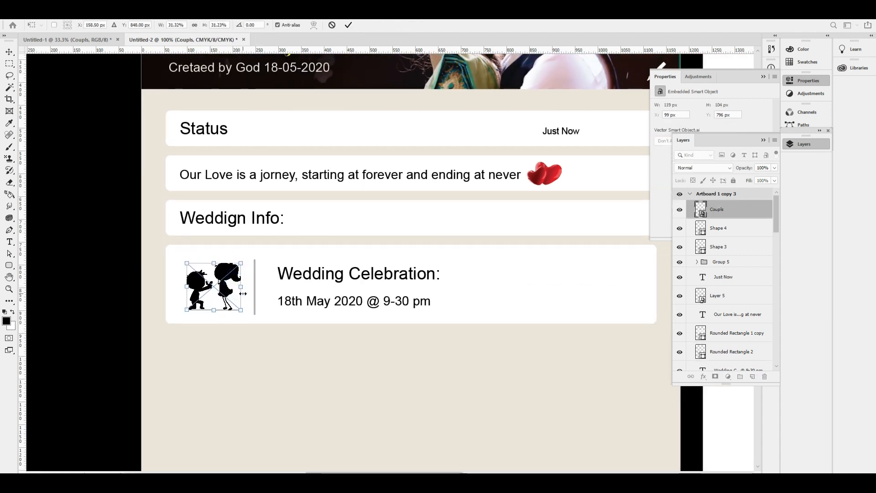
pyautogui.press('Return')
# Enlarge the date line under Wedding Celebration to 8.95 pt so it matches the heading's size.
pyautogui.moveTo(443, 277); pyautogui.dragTo(409, 287)
pyautogui.moveTo(355, 299); pyautogui.dragTo(347, 299)
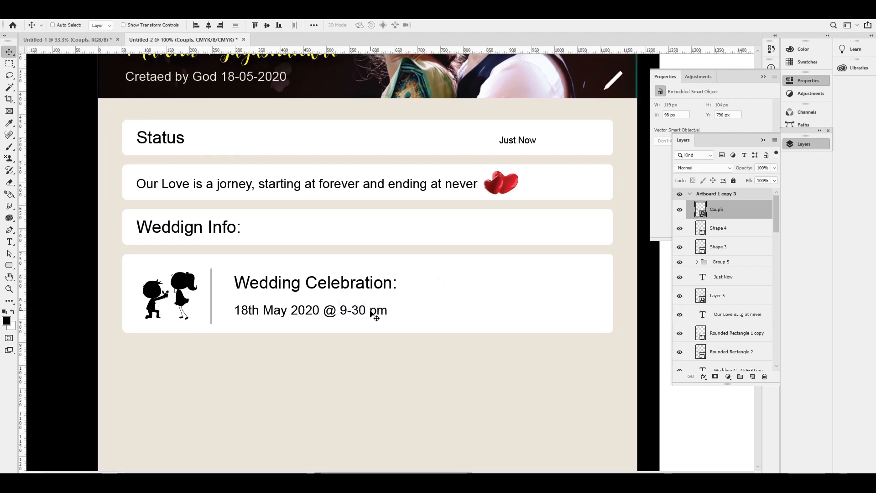
pyautogui.press('t')
pyautogui.click(352, 309)
pyautogui.press('Home')
pyautogui.hotkey('shift', 'End')
pyautogui.hotkey('ctrl', 'shift', '.')
pyautogui.hotkey('ctrl', 'Return')
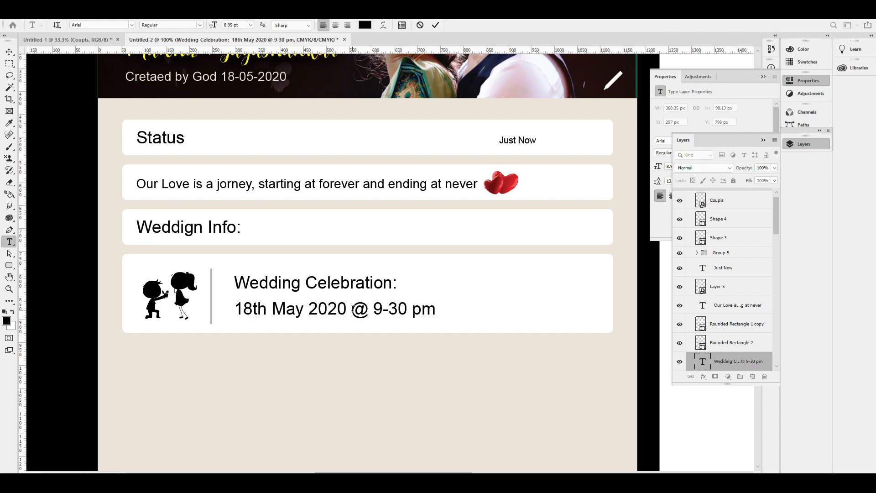
# Move the vertical divider closer to the wedding text, to X 253 px.
pyautogui.press('v')
pyautogui.press('f')
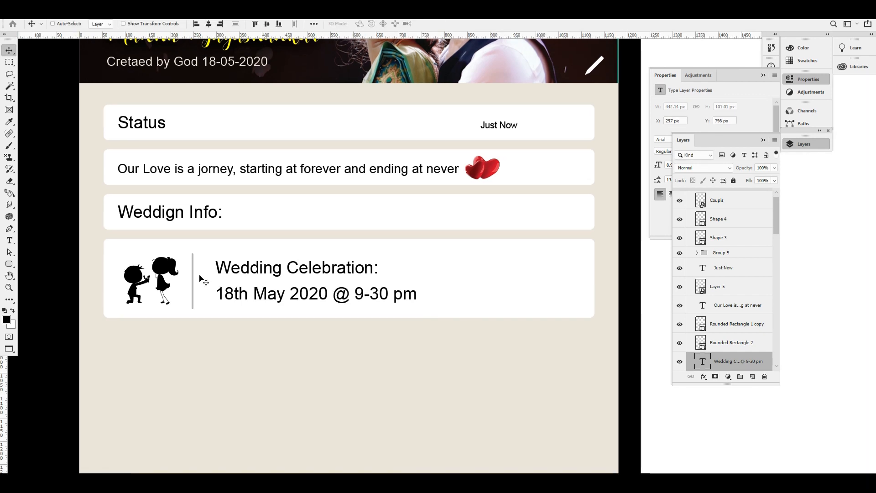
pyautogui.keyDown('ctrl'); pyautogui.click(194, 276); pyautogui.keyUp('ctrl')
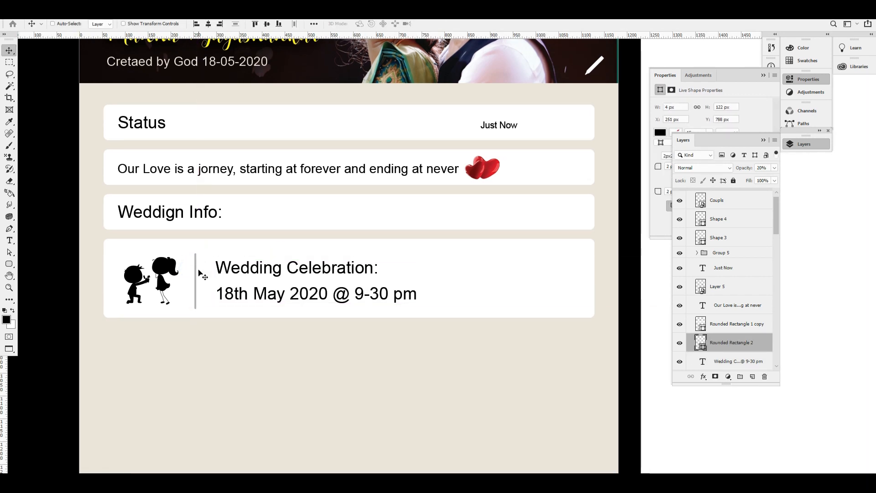
# Group the couple silhouette, divider, wedding text and white bar of the Wedding Celebration entry.
pyautogui.rightClick(239, 267)
pyautogui.keyDown('shift'); pyautogui.click(274, 276); pyautogui.keyUp('shift')
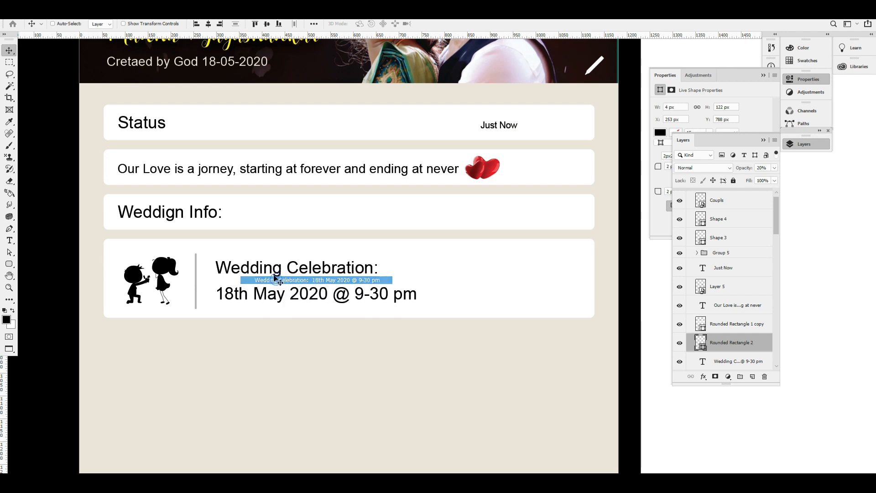
pyautogui.hotkey('ctrl', 'z')
pyautogui.rightClick(163, 268)
pyautogui.keyDown('shift'); pyautogui.click(189, 283); pyautogui.keyUp('shift')
pyautogui.moveTo(168, 262); pyautogui.dragTo(184, 281)
pyautogui.hotkey('ctrl', 'z')
pyautogui.rightClick(254, 249)
pyautogui.keyDown('shift'); pyautogui.click(296, 263); pyautogui.keyUp('shift')
pyautogui.moveTo(295, 263); pyautogui.dragTo(307, 271)
pyautogui.hotkey('ctrl', 'z')
pyautogui.hotkey('ctrl', 'g')
# Duplicate the Wedding Celebration group and space the copy directly below the original like the other bars.
pyautogui.moveTo(380, 268); pyautogui.dragTo(383, 340)
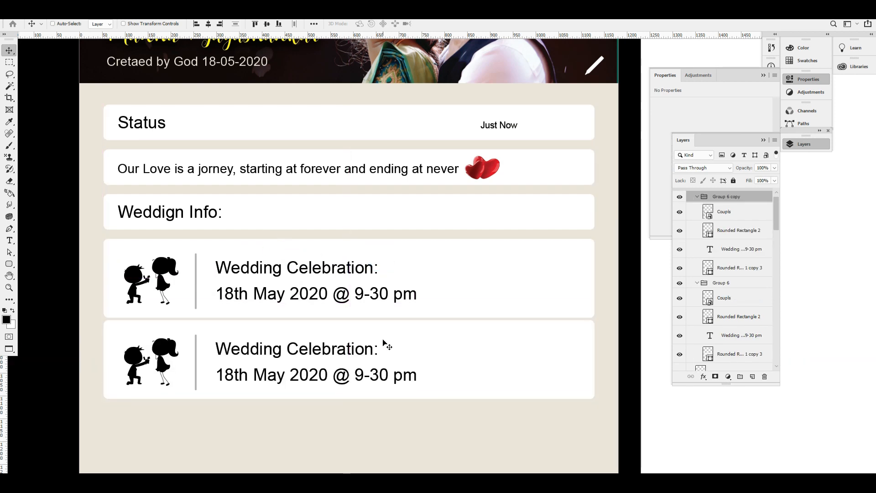
pyautogui.hotkey('shift', 'Down')
pyautogui.hotkey('shift', 'Down')
pyautogui.hotkey('shift', 'Down')
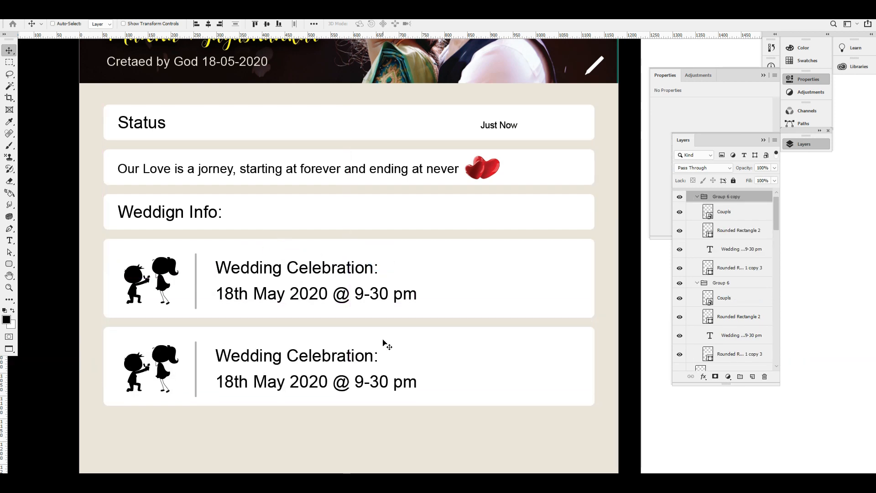
pyautogui.hotkey('shift', 'Up')
# Delete the couple silhouette from the duplicated bar.
pyautogui.hotkey('ctrl', '-')
pyautogui.scroll(-1, 461, 269)
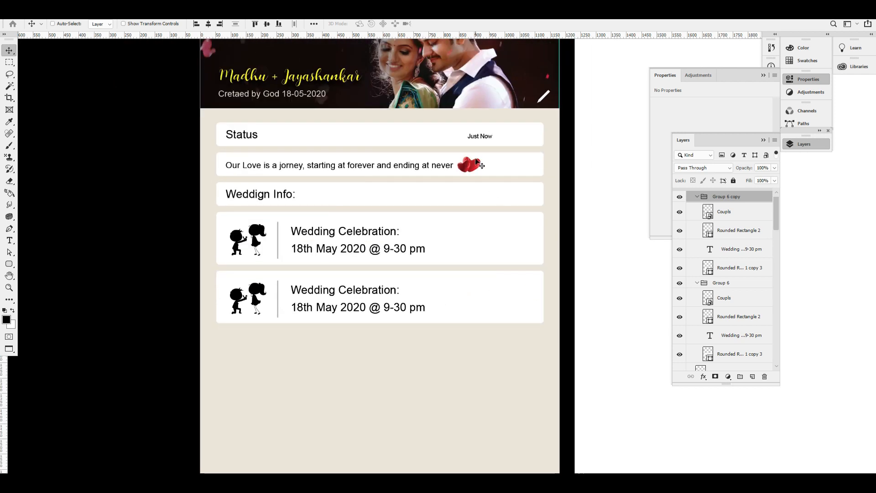
pyautogui.scroll(-1, 456, 299)
pyautogui.moveTo(450, 276); pyautogui.dragTo(416, 286)
pyautogui.keyDown('ctrl'); pyautogui.click(407, 269); pyautogui.keyUp('ctrl')
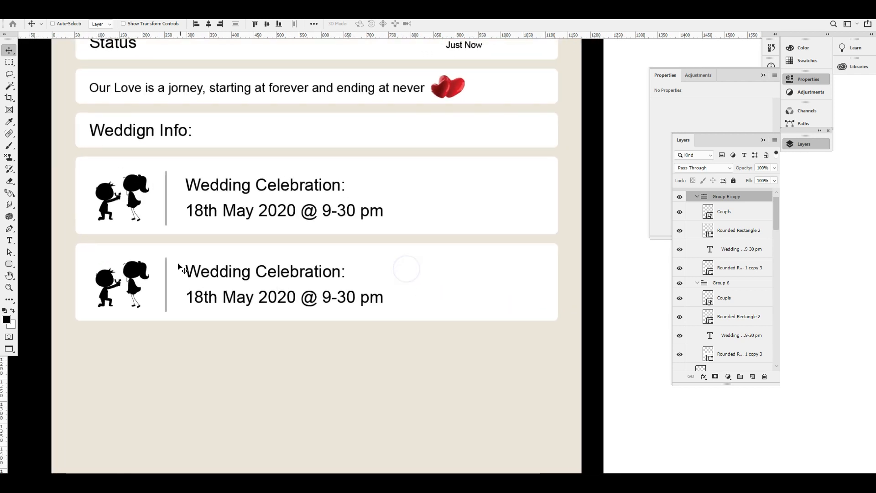
pyautogui.rightClick(125, 269)
pyautogui.click(160, 288)
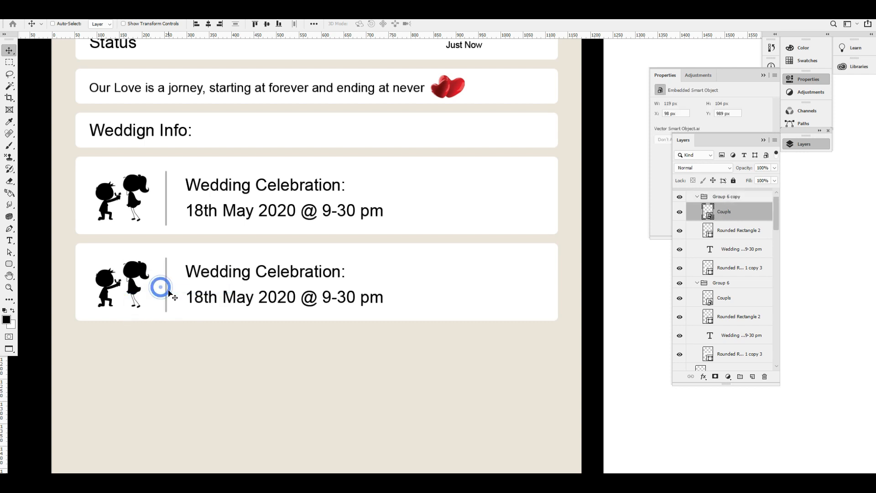
pyautogui.press('Delete')
# Bring the plate and cutlery icon from Untitled-1 into the second bar, scaled to about 123 by 92 px at X 90 px, Y 989 px.
pyautogui.scroll(1, 279, 67)
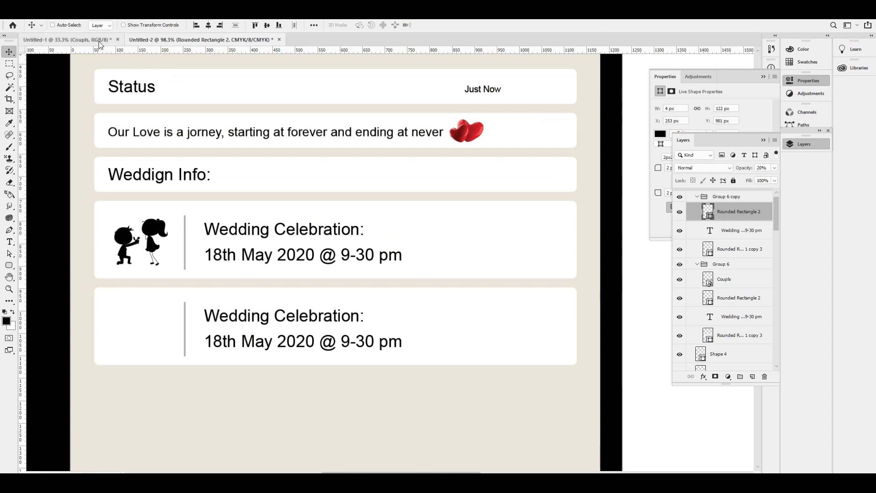
pyautogui.click(90, 39)
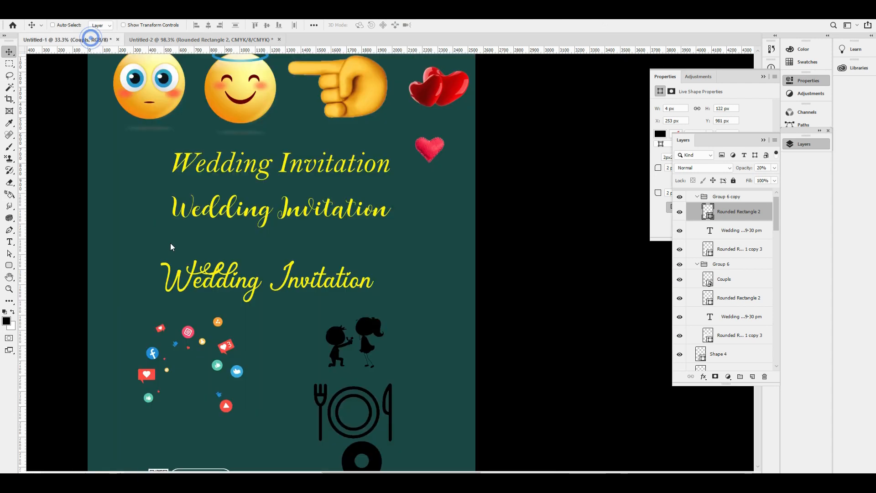
pyautogui.scroll(-2, 355, 365)
pyautogui.moveTo(327, 336); pyautogui.dragTo(164, 343)
pyautogui.moveTo(257, 309); pyautogui.dragTo(265, 321)
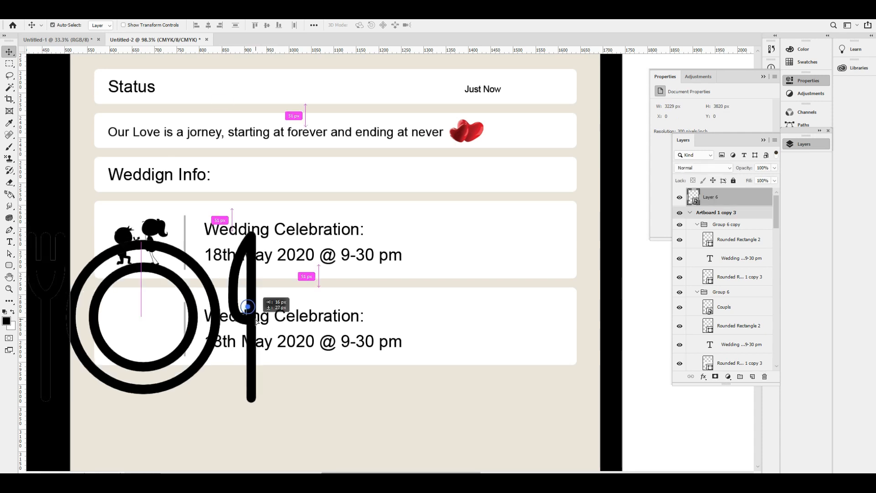
pyautogui.hotkey('ctrl', 't')
pyautogui.moveTo(335, 319); pyautogui.dragTo(161, 335)
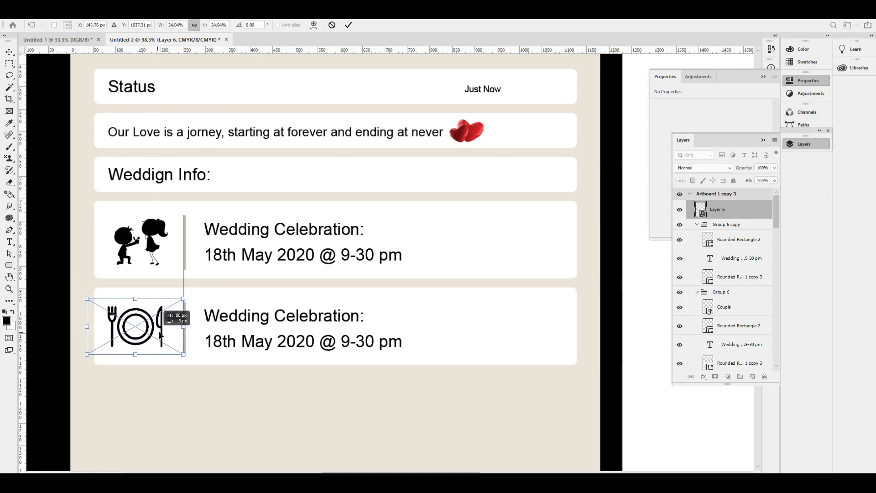
pyautogui.press('Return')
pyautogui.press('Up')
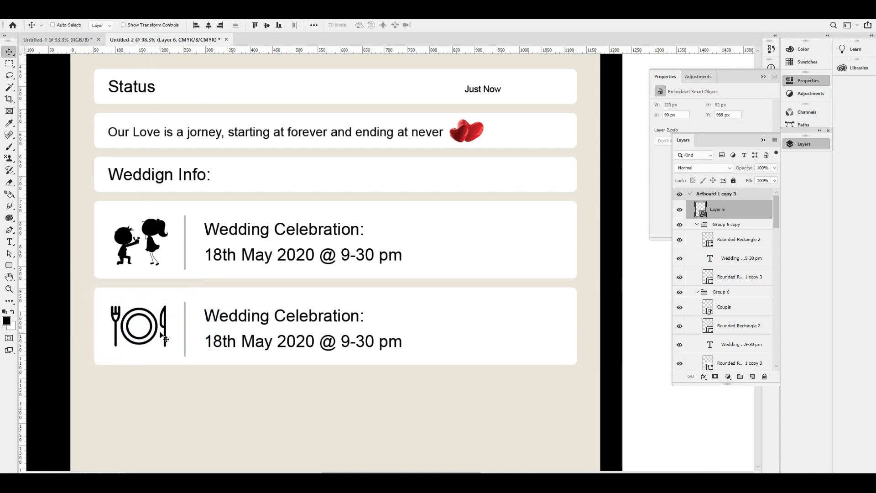
# Replace the heading in the second bar with "Reception:".
pyautogui.press('t')
pyautogui.click(329, 315)
pyautogui.tripleClick(329, 311)
pyautogui.write('Reception:')
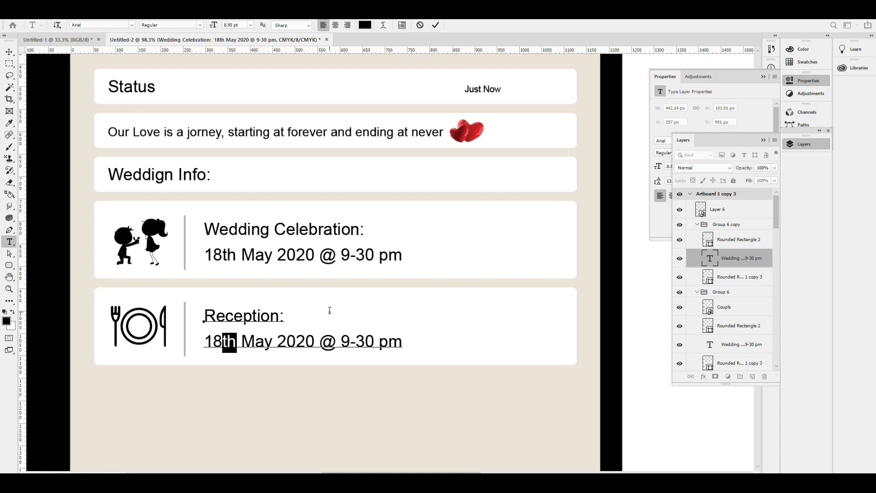
# Format the "th" of the 18th May date as superscript in both the Reception and Wedding Celebration bars.
pyautogui.hotkey('ctrl', 't')
pyautogui.click(719, 183)
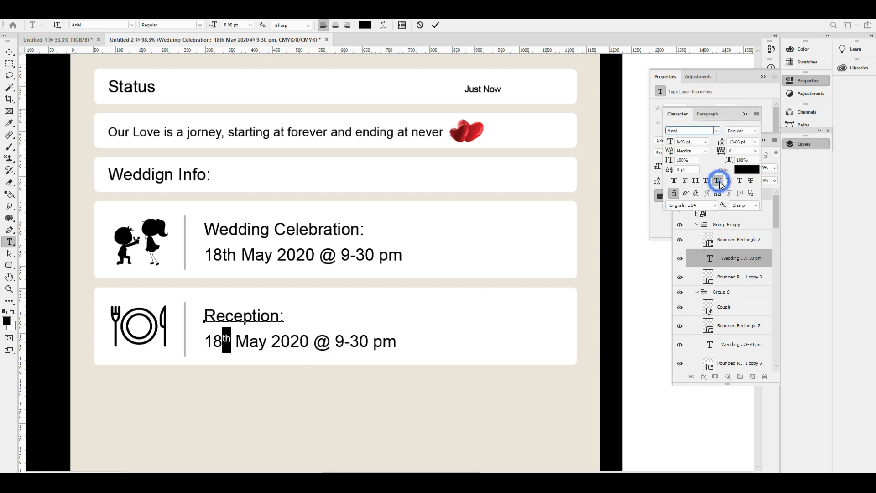
pyautogui.hotkey('ctrl', 'Return')
pyautogui.click(236, 254)
pyautogui.moveTo(237, 253); pyautogui.dragTo(223, 253)
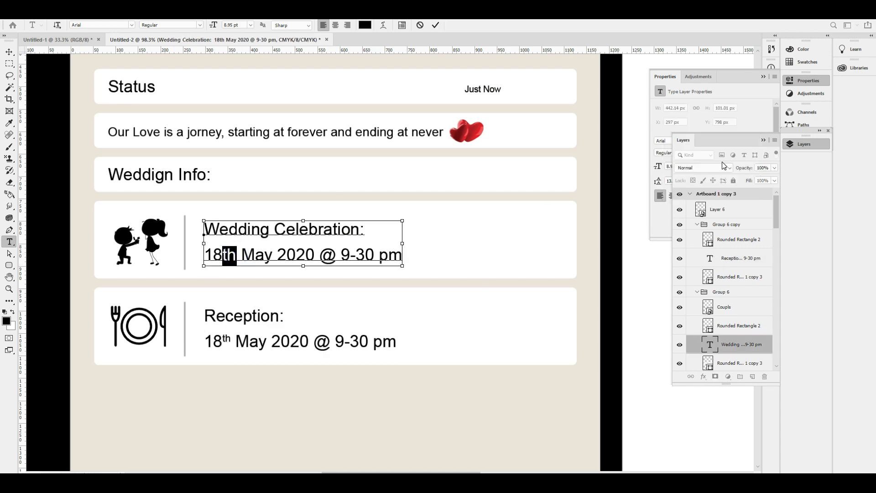
pyautogui.click(716, 180)
pyautogui.hotkey('ctrl', 'Return')
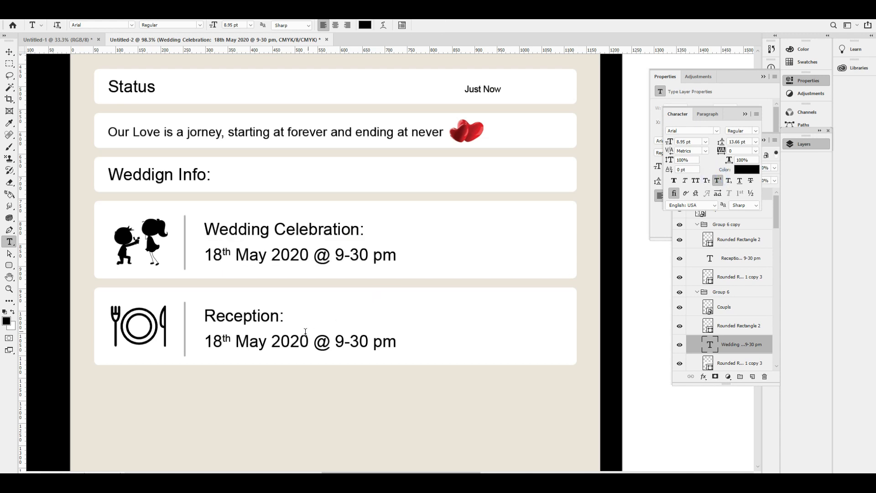
# Change the Reception time to "7-00 pm onwards".
pyautogui.click(322, 342)
pyautogui.hotkey('shift', 'Right')
pyautogui.hotkey('shift', 'Right')
pyautogui.hotkey('shift', 'Right')
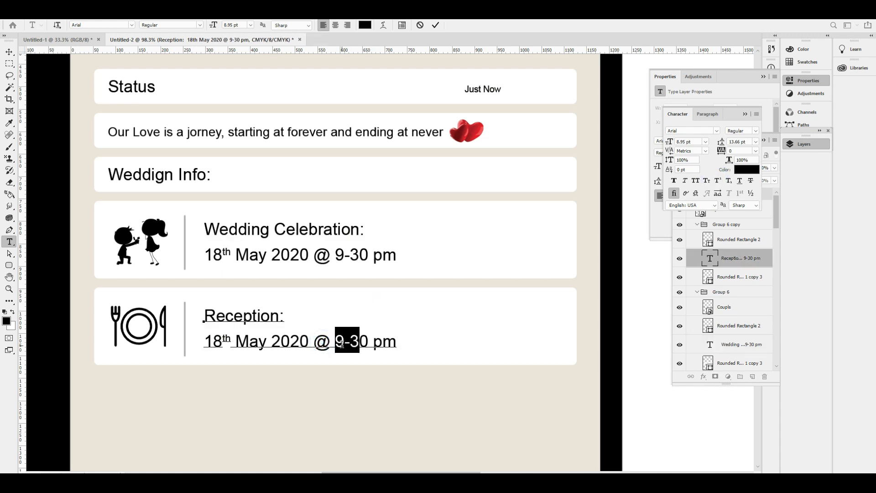
pyautogui.write('7-')
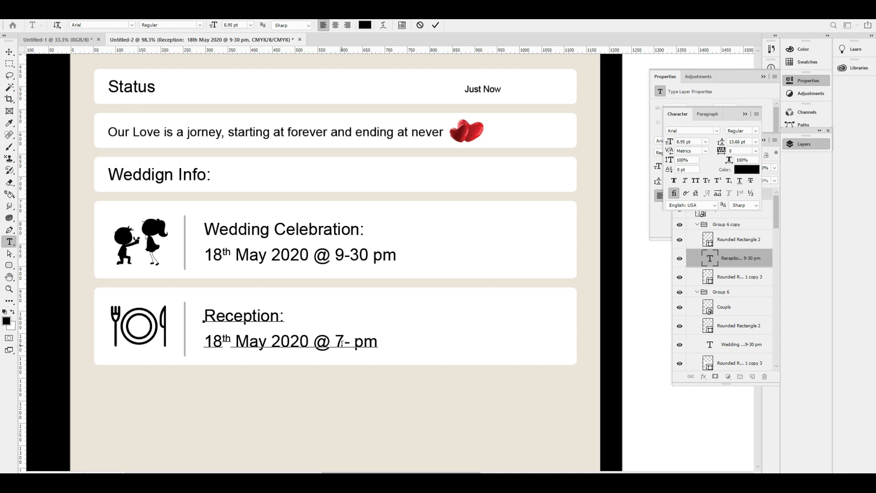
pyautogui.write('00')
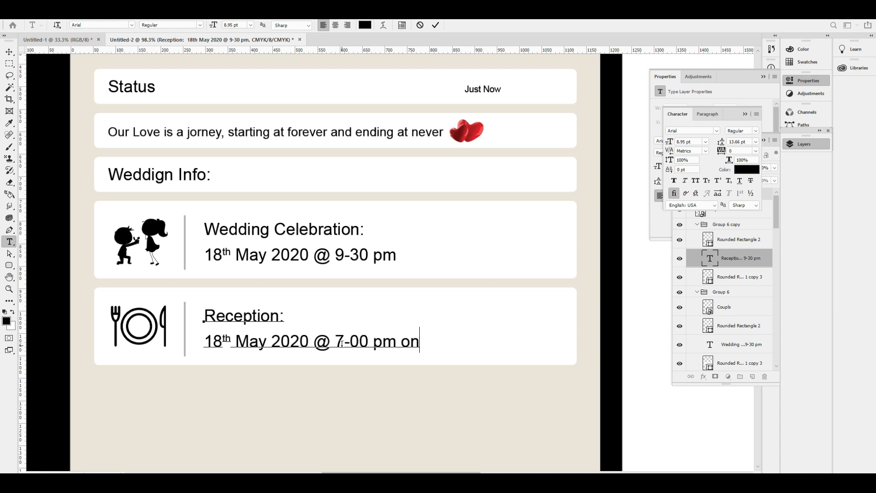
pyautogui.hotkey('ctrl', 'Return')
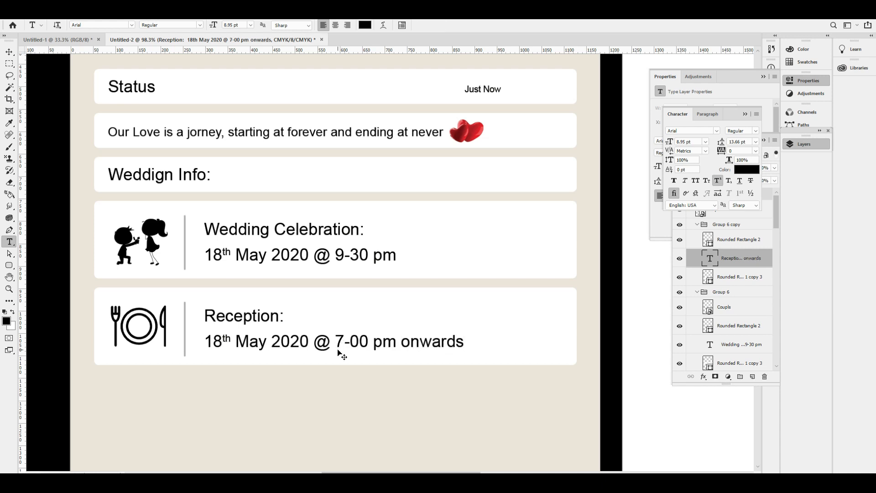
pyautogui.hotkey('ctrl', '-')
pyautogui.press('v')
pyautogui.scroll(-2, 319, 319)
pyautogui.rightClick(328, 244)
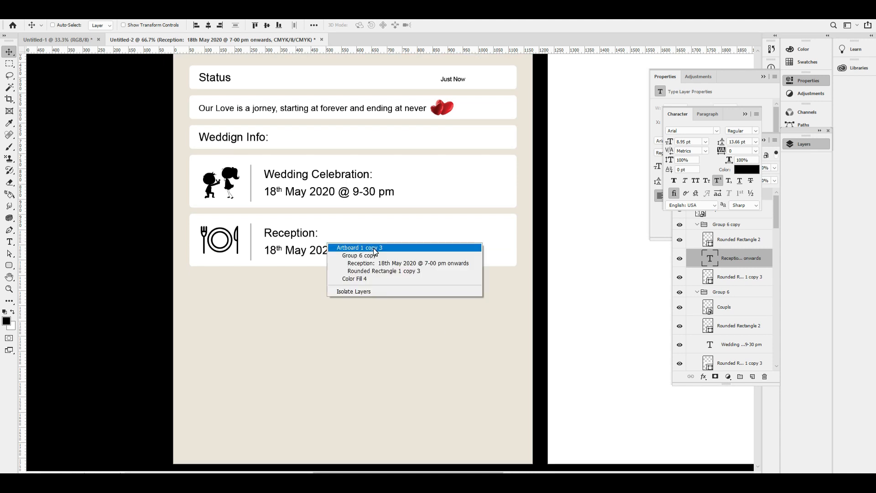
pyautogui.click(367, 255)
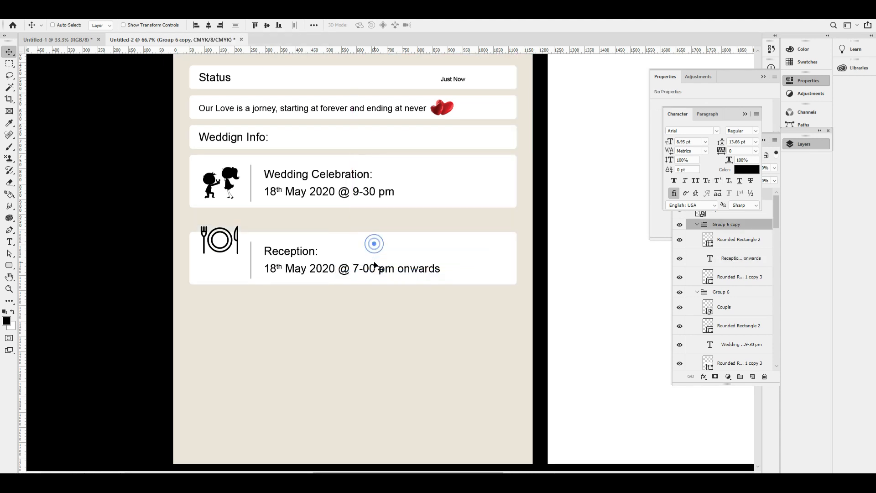
pyautogui.rightClick(237, 226)
pyautogui.click(271, 239)
pyautogui.rightClick(237, 226)
# Duplicate the Wedding Celebration group and place the copy below the Reception bar with matching spacing.
pyautogui.rightClick(353, 180)
pyautogui.click(388, 191)
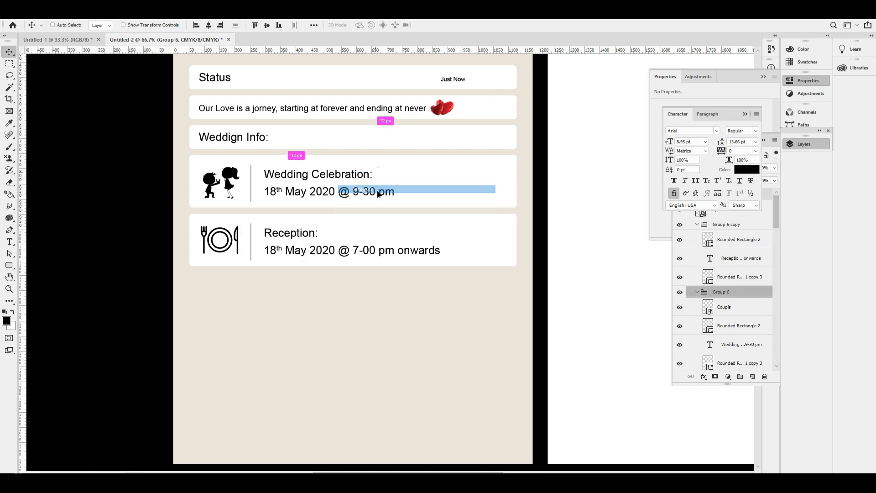
pyautogui.moveTo(391, 194); pyautogui.dragTo(413, 292)
pyautogui.hotkey('shift', 'Down')
pyautogui.hotkey('shift', 'Down')
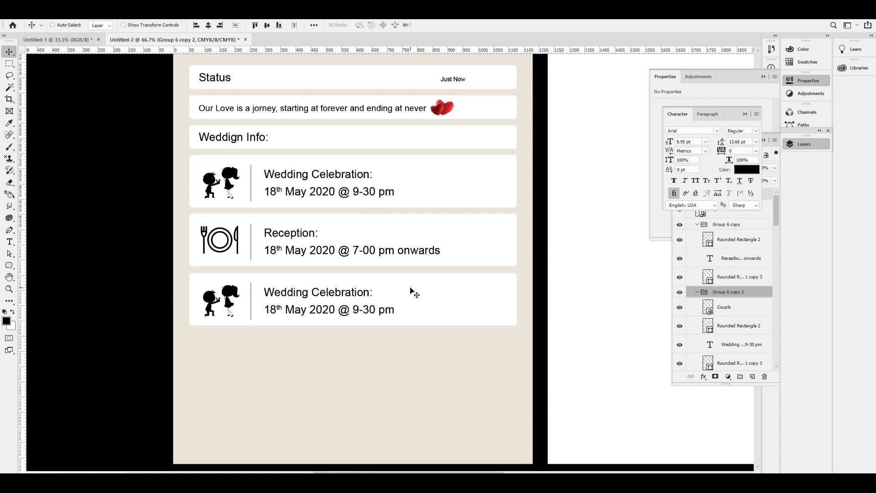
pyautogui.hotkey('ctrl', '-')
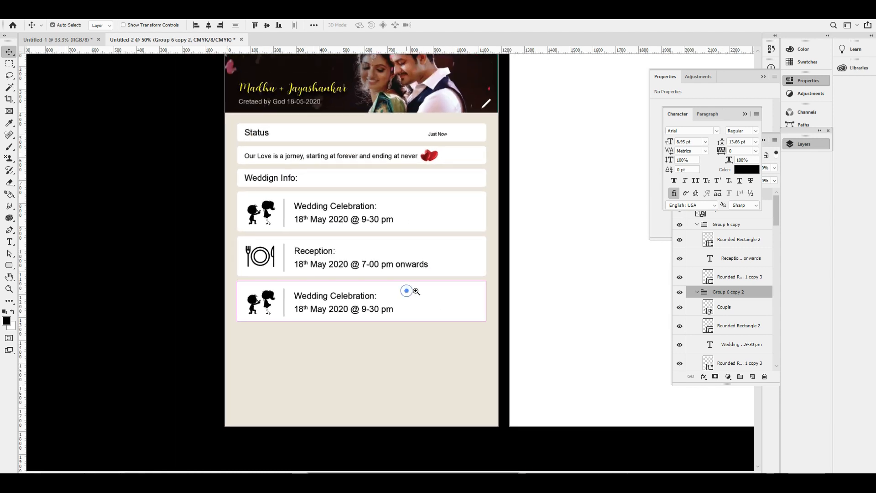
pyautogui.scroll(2, 409, 290)
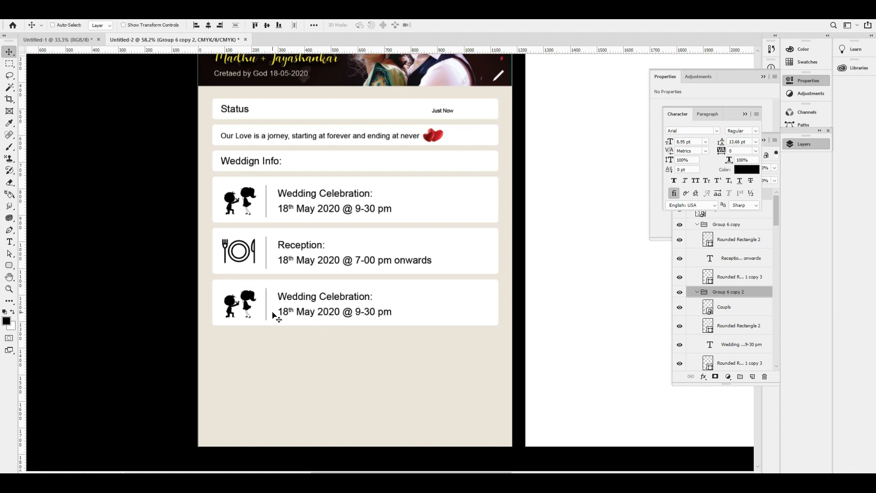
pyautogui.rightClick(247, 304)
pyautogui.click(274, 316)
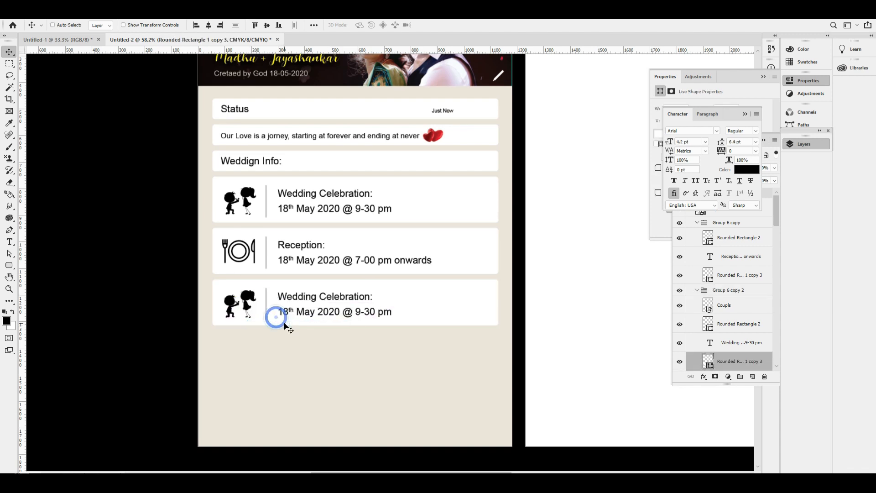
pyautogui.press('Delete')
pyautogui.hotkey('ctrl', 'z')
# Delete the couple silhouette from the third info bar.
pyautogui.rightClick(249, 295)
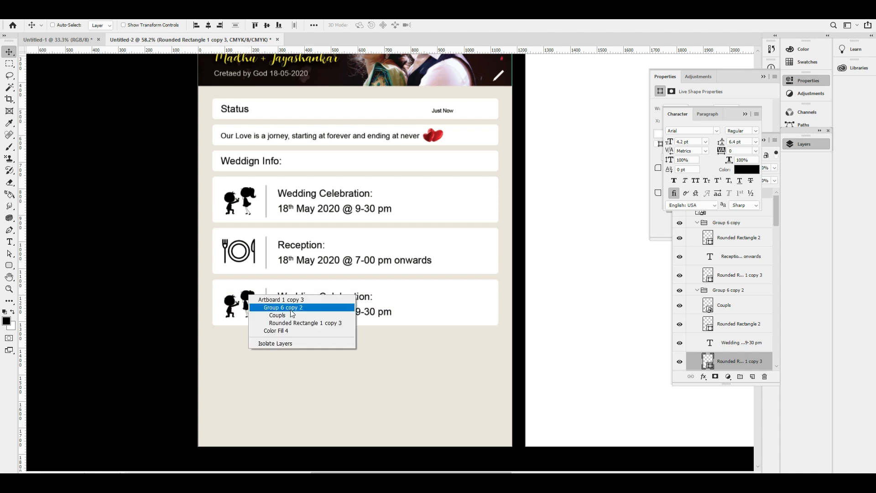
pyautogui.click(292, 315)
pyautogui.press('Delete')
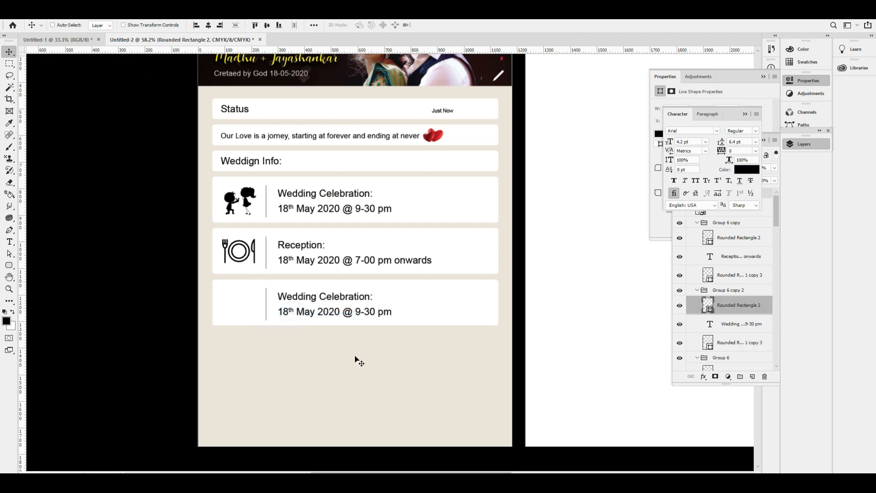
# Bring the location pin icon from Untitled-1 into the third bar and scale it down to fit before the divider.
pyautogui.click(57, 40)
pyautogui.moveTo(368, 420); pyautogui.dragTo(254, 289)
pyautogui.hotkey('ctrl', 't')
pyautogui.press('Return')
# Replace the third bar's text with the heading "Location:" followed by the venue's name and address on two lines.
pyautogui.scroll(2, 342, 316)
pyautogui.press('t')
pyautogui.click(345, 294)
pyautogui.tripleClick(347, 292)
pyautogui.write('Locati')
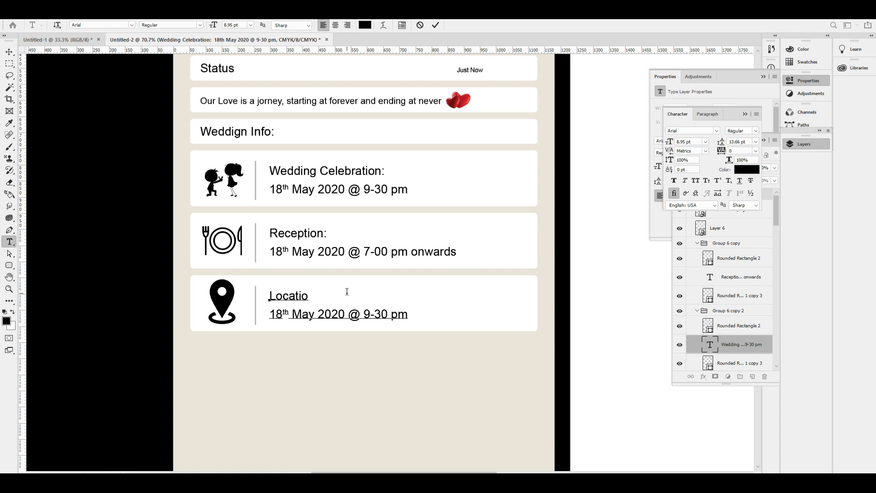
pyautogui.hotkey('shift', 'End')
pyautogui.write('Sai')
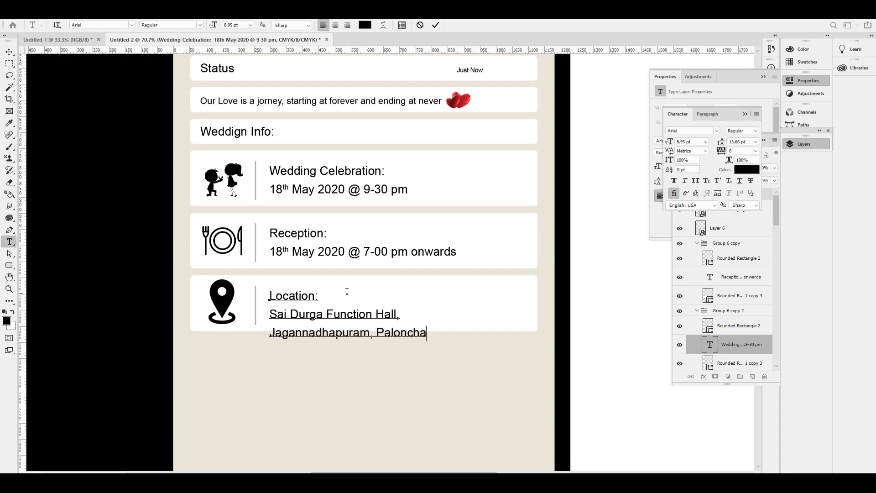
pyautogui.hotkey('ctrl', 'Return')
pyautogui.click(386, 334)
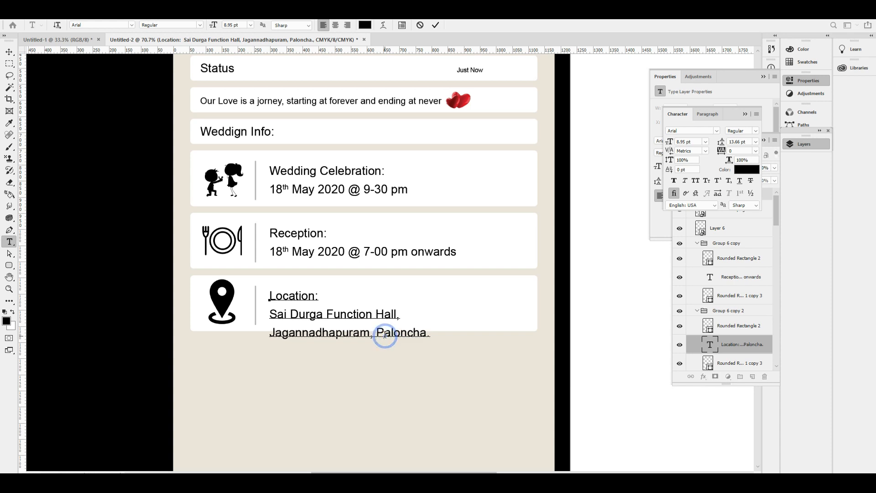
pyautogui.hotkey('ctrl', 'Return')
# Stretch the Location bar's white rounded rectangle downward to about 127% height so it encloses all three text lines.
pyautogui.press('v')
pyautogui.rightClick(468, 302)
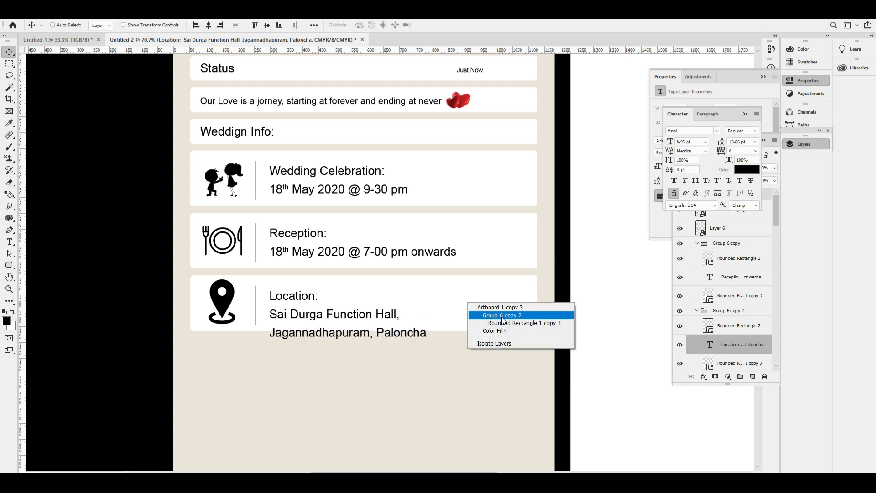
pyautogui.click(515, 323)
pyautogui.hotkey('ctrl', 't')
pyautogui.moveTo(368, 332); pyautogui.dragTo(378, 347)
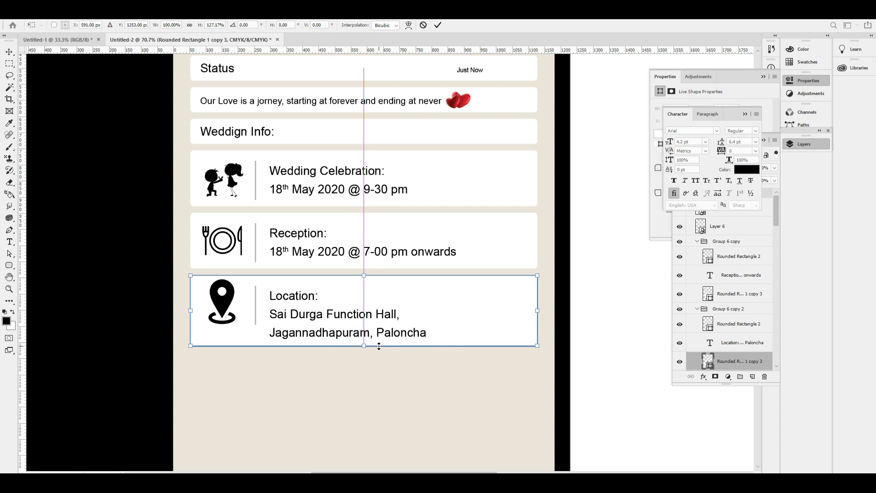
pyautogui.press('Return')
# Shift the location pin icon down so it sits vertically centred in the taller Location bar.
pyautogui.rightClick(227, 297)
pyautogui.click(262, 319)
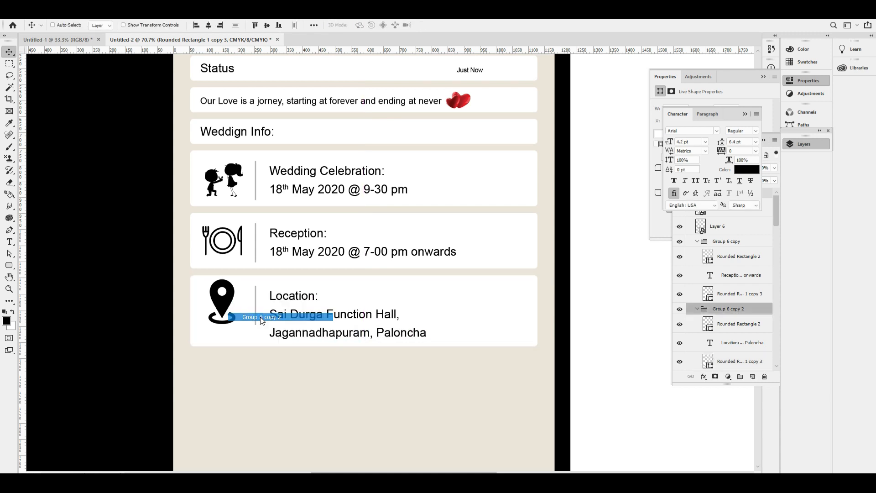
pyautogui.rightClick(228, 300)
pyautogui.click(274, 315)
pyautogui.hotkey('shift', 'Down')
pyautogui.hotkey('shift', 'Down')
pyautogui.hotkey('shift', 'Down')
pyautogui.hotkey('shift', 'Down')
pyautogui.press('Up')
pyautogui.press('Up')
pyautogui.press('Up')
pyautogui.press('Up')
pyautogui.press('Up')
pyautogui.press('Up')
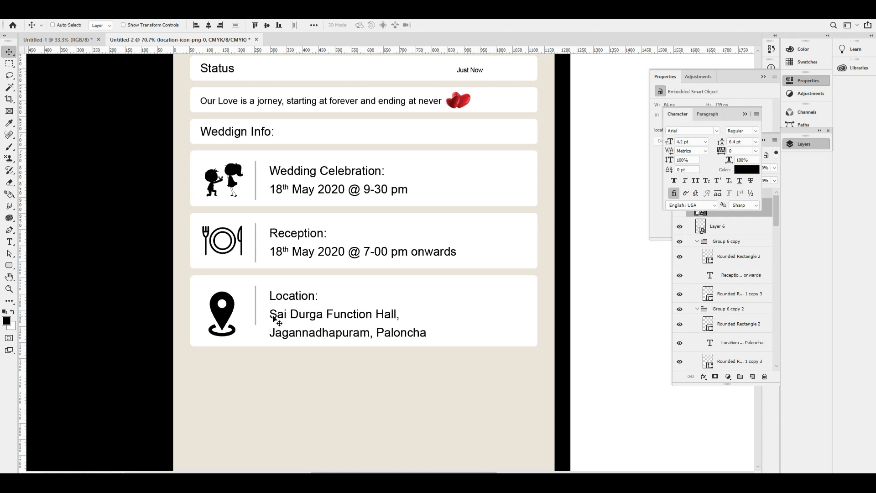
# Move the Location bar's vertical divider line down to centre it in the taller bar.
pyautogui.rightClick(257, 290)
pyautogui.click(297, 312)
pyautogui.hotkey('shift', 'Left')
pyautogui.hotkey('shift', 'Down')
pyautogui.hotkey('shift', 'Down')
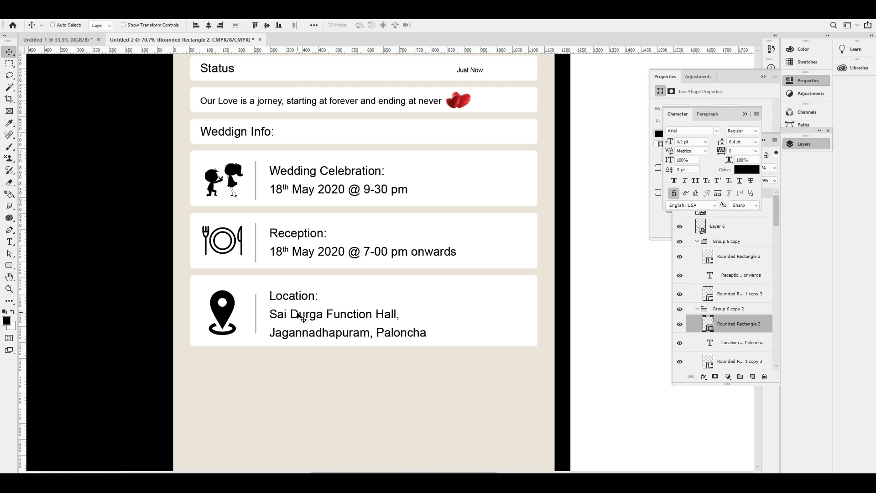
# Hide the Properties, Layers and Character panels to clear the canvas area.
pyautogui.hotkey('ctrl', '-')
pyautogui.hotkey('ctrl', '-')
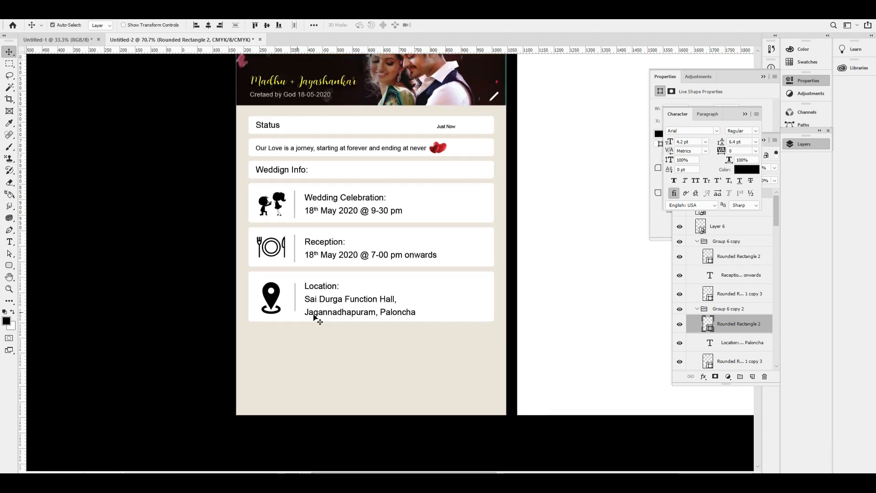
pyautogui.scroll(1, 342, 303)
pyautogui.hotkey('ctrl', '-')
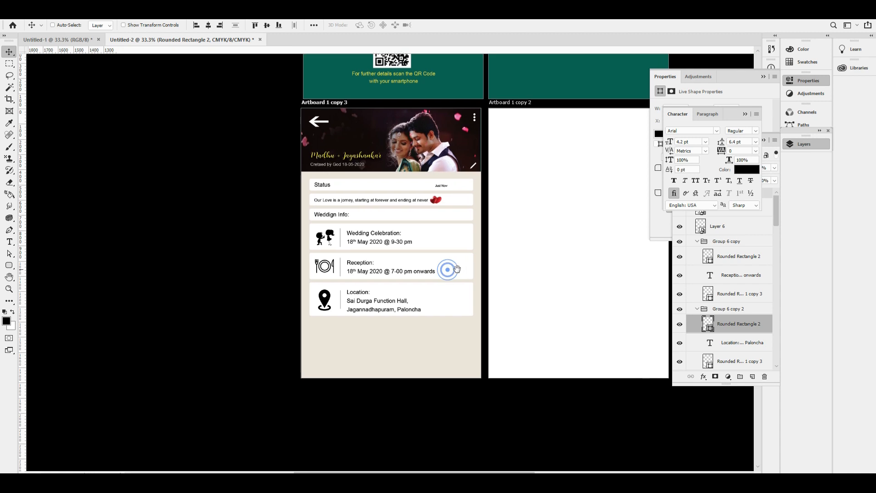
pyautogui.click(802, 81)
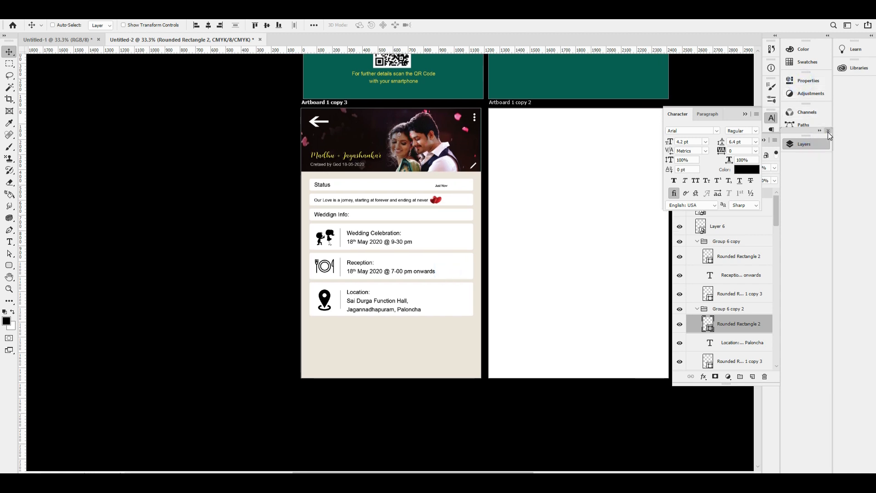
pyautogui.click(828, 132)
pyautogui.click(771, 119)
# Duplicate the Location bar's white rounded rectangle and place the copy near the bottom of the artboard, leaving a gap below the original.
pyautogui.moveTo(470, 206); pyautogui.dragTo(495, 237)
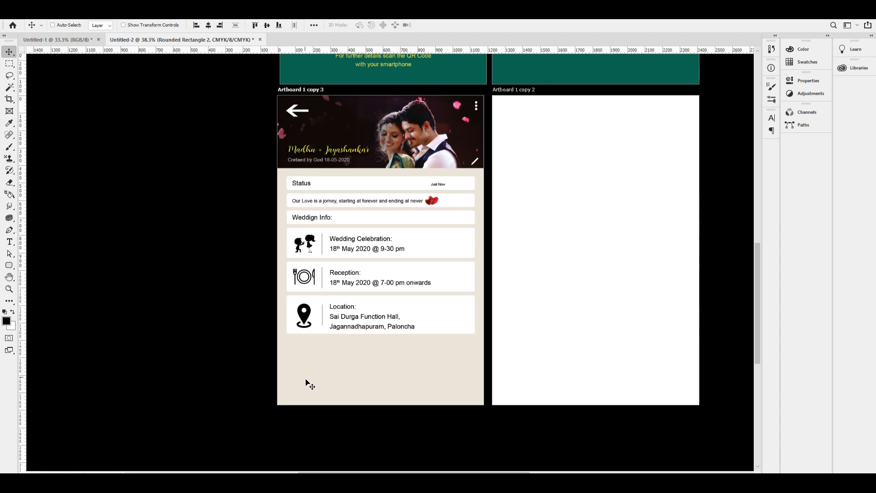
pyautogui.moveTo(350, 376); pyautogui.dragTo(401, 323)
pyautogui.rightClick(409, 269)
pyautogui.click(460, 289)
pyautogui.moveTo(424, 276); pyautogui.dragTo(432, 342)
pyautogui.hotkey('shift', 'Down')
pyautogui.hotkey('shift', 'Down')
pyautogui.hotkey('shift', 'Down')
pyautogui.hotkey('shift', 'Down')
pyautogui.hotkey('shift', 'Down')
pyautogui.hotkey('shift', 'Down')
pyautogui.hotkey('shift', 'Down')
pyautogui.hotkey('shift', 'Down')
pyautogui.hotkey('shift', 'Down')
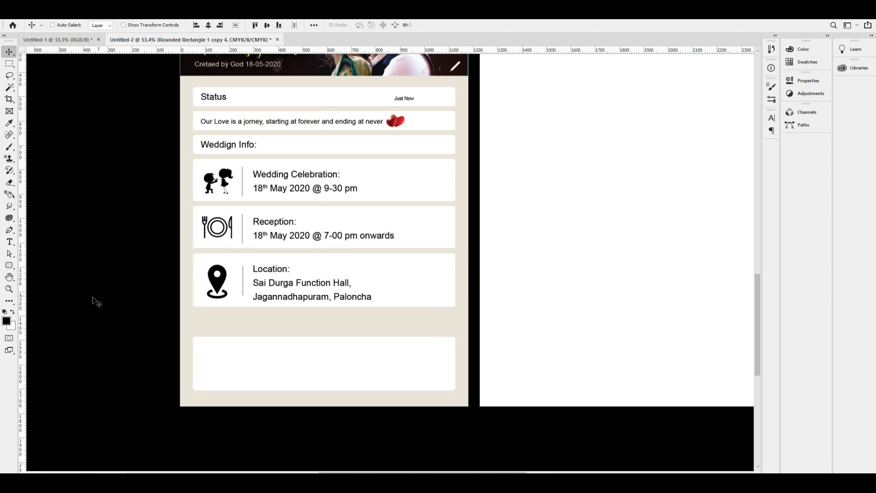
# Set the foreground colour to C 0, M 100, Y 100, K 0 and fill the duplicated rectangle with it.
pyautogui.click(6, 323)
pyautogui.press('Tab')
pyautogui.press('Tab')
pyautogui.hotkey('shift', 'Tab')
pyautogui.hotkey('shift', 'Tab')
pyautogui.write('0')
pyautogui.press('Tab')
pyautogui.write('100')
pyautogui.press('Tab')
pyautogui.write('100')
pyautogui.press('Tab')
pyautogui.write('0')
pyautogui.press('Return')
pyautogui.hotkey('alt', 'BackSpace')
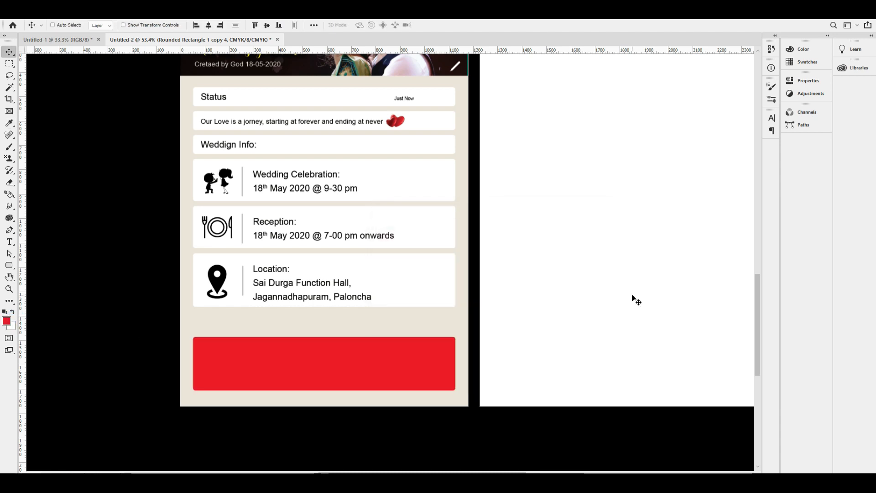
pyautogui.rightClick(401, 282)
pyautogui.click(447, 302)
pyautogui.click(405, 274)
pyautogui.moveTo(383, 268); pyautogui.dragTo(400, 296)
pyautogui.hotkey('ctrl', 'z')
pyautogui.rightClick(266, 281)
pyautogui.click(345, 248)
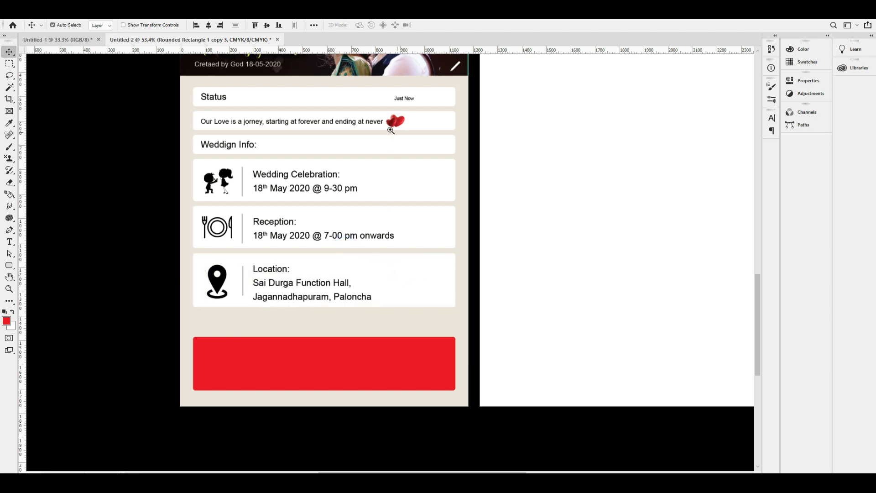
pyautogui.click(390, 130)
pyautogui.rightClick(244, 122)
pyautogui.click(253, 128)
pyautogui.moveTo(263, 147); pyautogui.dragTo(275, 157)
pyautogui.hotkey('ctrl', 'z')
pyautogui.rightClick(160, 110)
pyautogui.keyDown('shift'); pyautogui.click(177, 119); pyautogui.keyUp('shift')
pyautogui.moveTo(254, 111); pyautogui.dragTo(276, 126)
pyautogui.hotkey('ctrl', 'z')
# Move the "Just Now" text sideways to the right end of the Status bar.
pyautogui.rightClick(423, 116)
pyautogui.click(442, 95)
pyautogui.rightClick(418, 113)
pyautogui.click(461, 122)
pyautogui.moveTo(430, 120); pyautogui.dragTo(475, 117)
# Add the Status bar's white rectangle and its "Status" text to the layer selection along with "Just Now".
pyautogui.rightClick(423, 108)
pyautogui.keyDown('shift'); pyautogui.click(458, 123); pyautogui.keyUp('shift')
pyautogui.moveTo(406, 116); pyautogui.dragTo(433, 129)
pyautogui.hotkey('ctrl', 'z')
pyautogui.rightClick(174, 116)
pyautogui.click(209, 121)
# Add the love quote text, the red hearts and the quote bar's white rectangle to the layer selection.
pyautogui.rightClick(203, 143)
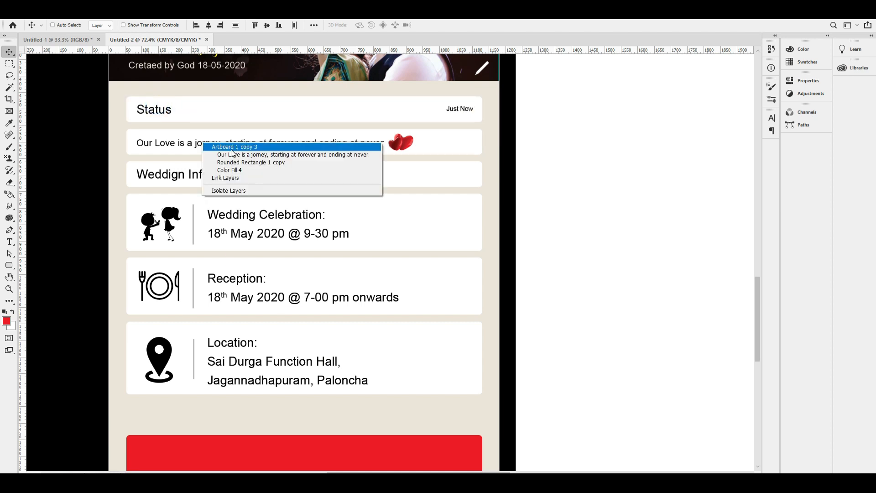
pyautogui.keyDown('shift'); pyautogui.click(235, 155); pyautogui.keyUp('shift')
pyautogui.moveTo(398, 152); pyautogui.dragTo(476, 160)
pyautogui.hotkey('ctrl', 'z')
pyautogui.rightClick(410, 144)
pyautogui.keyDown('shift'); pyautogui.click(442, 157); pyautogui.keyUp('shift')
pyautogui.hotkey('ctrl', 'z')
pyautogui.rightClick(459, 146)
pyautogui.keyDown('shift'); pyautogui.click(503, 159); pyautogui.keyUp('shift')
pyautogui.hotkey('ctrl', 'z')
# Add the "Weddign Info:" bar's rectangle and its text to the layer selection.
pyautogui.rightClick(272, 172)
pyautogui.keyDown('shift'); pyautogui.click(309, 185); pyautogui.keyUp('shift')
pyautogui.moveTo(305, 180); pyautogui.dragTo(320, 187)
pyautogui.hotkey('ctrl', 'z')
pyautogui.rightClick(195, 178)
pyautogui.keyDown('shift'); pyautogui.click(244, 194); pyautogui.keyUp('shift')
pyautogui.moveTo(204, 179); pyautogui.dragTo(227, 187)
pyautogui.hotkey('ctrl', 'z')
# Add the Wedding Celebration group, the Reception group and the plate-and-cutlery icon to the layer selection.
pyautogui.rightClick(236, 219)
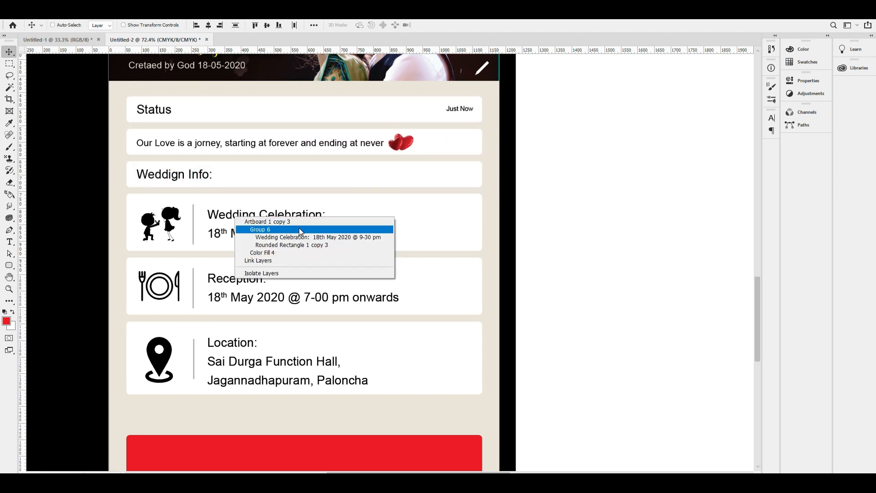
pyautogui.keyDown('shift'); pyautogui.click(299, 229); pyautogui.keyUp('shift')
pyautogui.moveTo(303, 217); pyautogui.dragTo(319, 233)
pyautogui.hotkey('ctrl', 'z')
pyautogui.rightClick(238, 284)
pyautogui.keyDown('shift'); pyautogui.click(276, 297); pyautogui.keyUp('shift')
pyautogui.moveTo(259, 282); pyautogui.dragTo(305, 296)
pyautogui.hotkey('ctrl', 'z')
pyautogui.rightClick(171, 282)
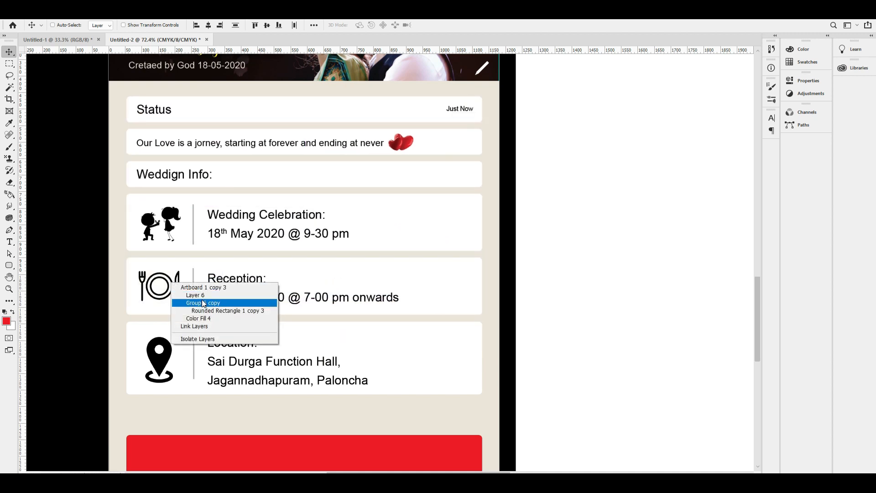
pyautogui.keyDown('shift'); pyautogui.click(208, 295); pyautogui.keyUp('shift')
pyautogui.moveTo(239, 298); pyautogui.dragTo(237, 281)
pyautogui.hotkey('ctrl', 'z')
# Add the location pin icon and the Location bar's group to the layer selection.
pyautogui.rightClick(170, 348)
pyautogui.keyDown('shift'); pyautogui.click(190, 359); pyautogui.keyUp('shift')
pyautogui.moveTo(202, 327); pyautogui.dragTo(200, 310)
pyautogui.hotkey('ctrl', 'z')
pyautogui.rightClick(237, 345)
pyautogui.click(264, 354)
pyautogui.moveTo(264, 352); pyautogui.dragTo(264, 327)
pyautogui.hotkey('ctrl', 'z')
# Combine all the selected info bars, texts and icons into one group, keeping them at their original position.
pyautogui.scroll(-1, 303, 330)
pyautogui.moveTo(333, 331); pyautogui.dragTo(353, 275)
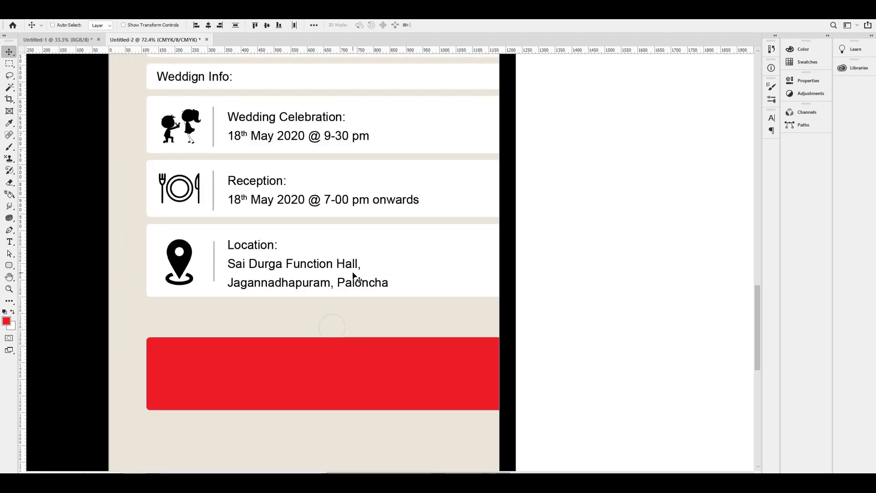
pyautogui.hotkey('ctrl', '-')
pyautogui.hotkey('ctrl', '-')
pyautogui.hotkey('ctrl', '-')
pyautogui.hotkey('ctrl', 'z')
pyautogui.click(354, 275)
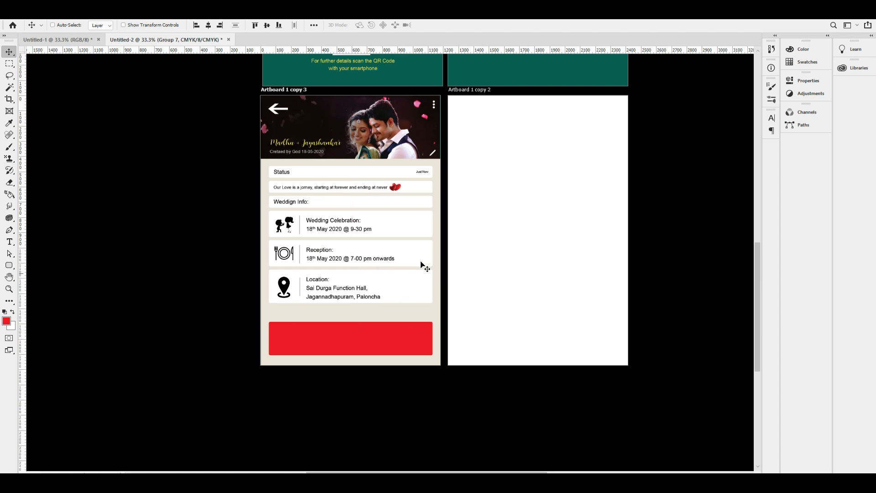
# Select the red bar at the bottom of the group info page and nudge it up closer to the Location bar.
pyautogui.moveTo(363, 304); pyautogui.dragTo(370, 285)
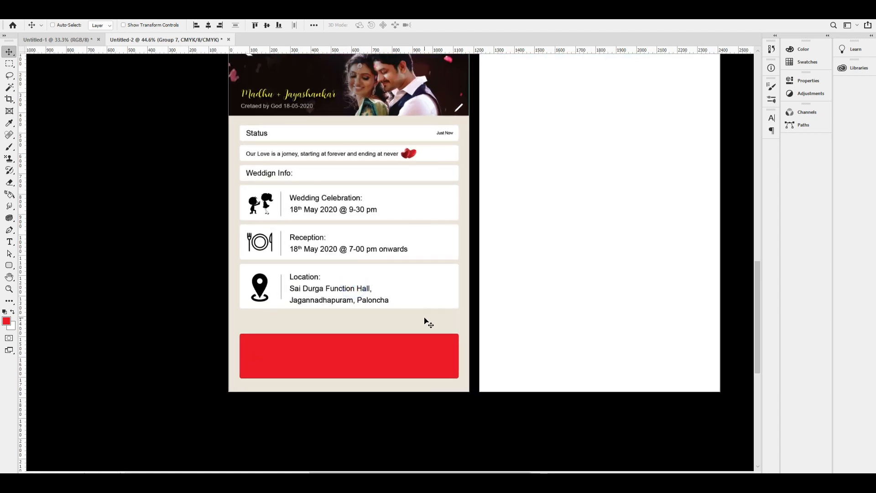
pyautogui.scroll(2, 429, 247)
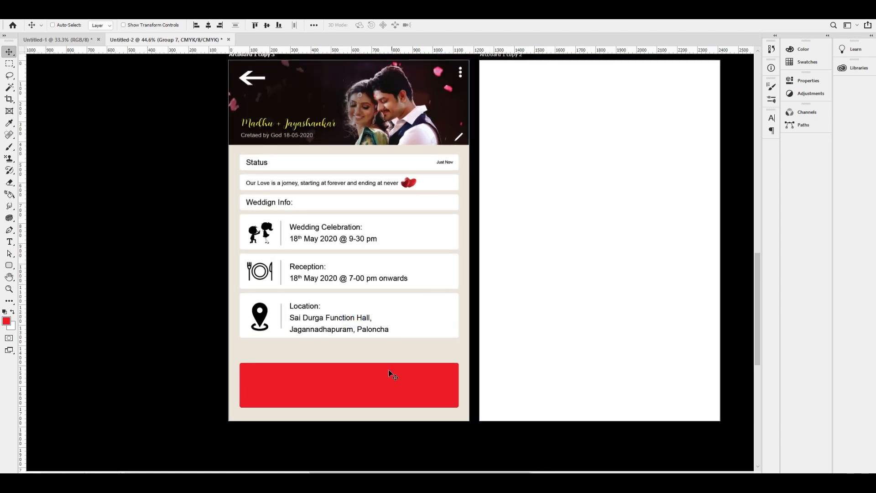
pyautogui.rightClick(383, 386)
pyautogui.click(432, 406)
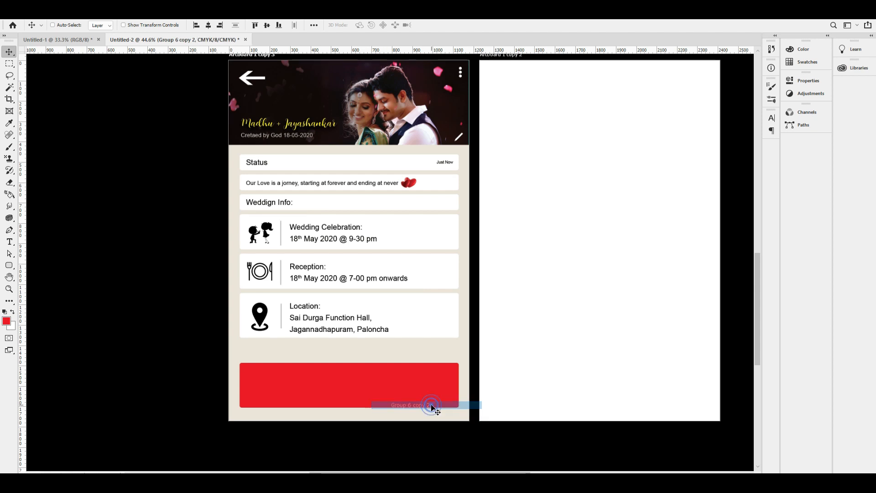
pyautogui.rightClick(402, 373)
pyautogui.click(459, 402)
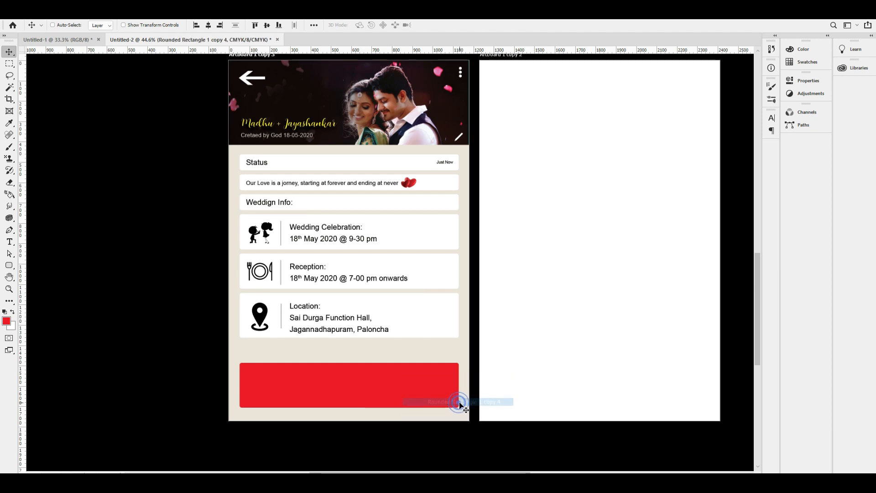
pyautogui.hotkey('shift', 'Up')
pyautogui.hotkey('shift', 'Up')
pyautogui.hotkey('shift', 'Up')
pyautogui.hotkey('shift', 'Up')
pyautogui.press('Up')
pyautogui.press('Up')
pyautogui.press('Up')
pyautogui.press('Down')
pyautogui.press('Down')
pyautogui.press('Up')
# Place a duplicate of the Location bar's text on the red bar.
pyautogui.moveTo(412, 356); pyautogui.dragTo(449, 340)
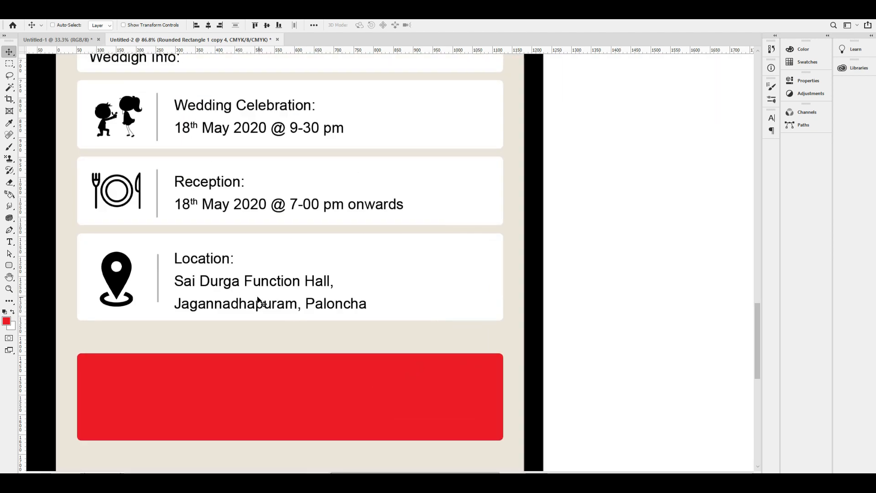
pyautogui.rightClick(258, 283)
pyautogui.click(322, 315)
pyautogui.moveTo(295, 411); pyautogui.dragTo(297, 399)
pyautogui.rightClick(283, 289)
pyautogui.click(348, 312)
pyautogui.moveTo(288, 281); pyautogui.dragTo(301, 409)
# Center-align the duplicated text on the red bar and replace it with "requesting your presence".
pyautogui.press('t')
pyautogui.click(280, 397)
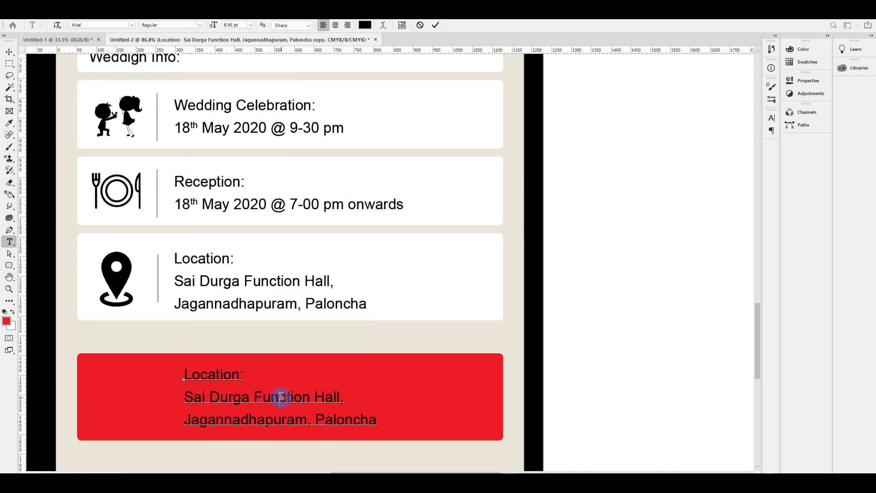
pyautogui.hotkey('ctrl', 'a')
pyautogui.hotkey('ctrl', 'shift', 'c')
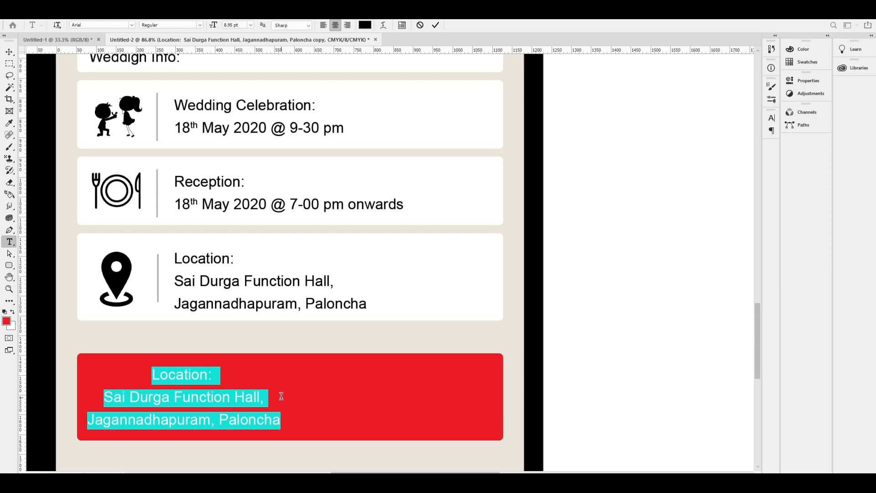
pyautogui.write('re')
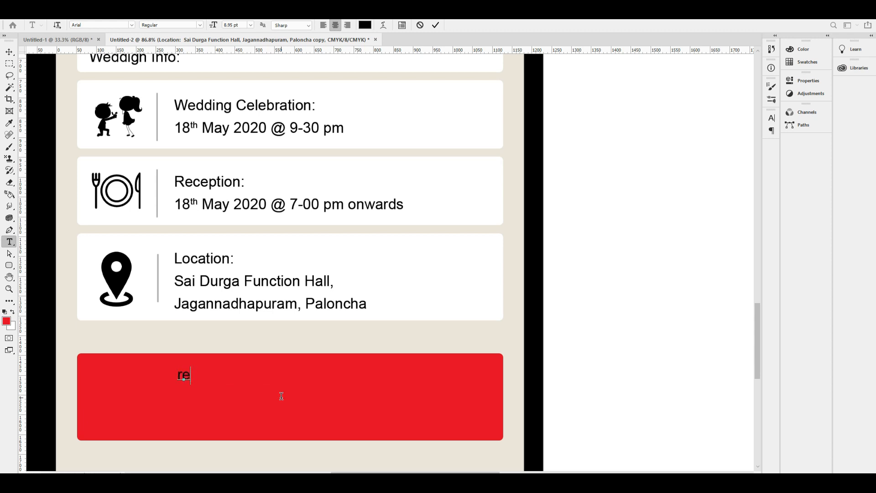
pyautogui.write('questing your')
pyautogui.write('sence')
# Set the "requesting your presence" text in all caps and enlarge it to 15.35 pt.
pyautogui.hotkey('ctrl', 'a')
pyautogui.hotkey('ctrl', 'shift', 'k')
pyautogui.hotkey('ctrl', 'shift', '.')
pyautogui.hotkey('ctrl', 'shift', '.')
pyautogui.hotkey('ctrl', 'shift', '.')
pyautogui.hotkey('ctrl', 'shift', '.')
pyautogui.hotkey('ctrl', 'shift', ',')
pyautogui.hotkey('ctrl', 'shift', ',')
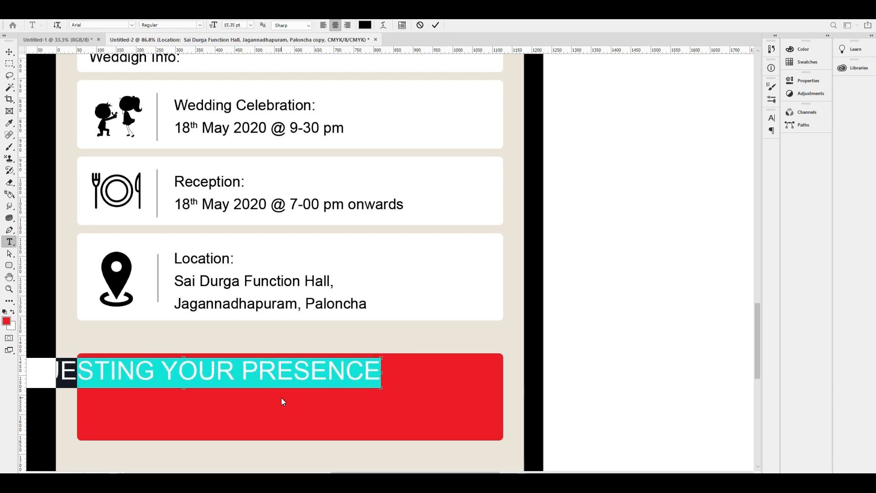
# Color the "REQUESTING YOUR PRESENCE" text white and move it into the middle of the red bar.
pyautogui.hotkey('ctrl', 'Return')
pyautogui.press('v')
pyautogui.hotkey('ctrl', 'BackSpace')
pyautogui.moveTo(275, 356); pyautogui.dragTo(398, 397)
pyautogui.hotkey('ctrl', 'z')
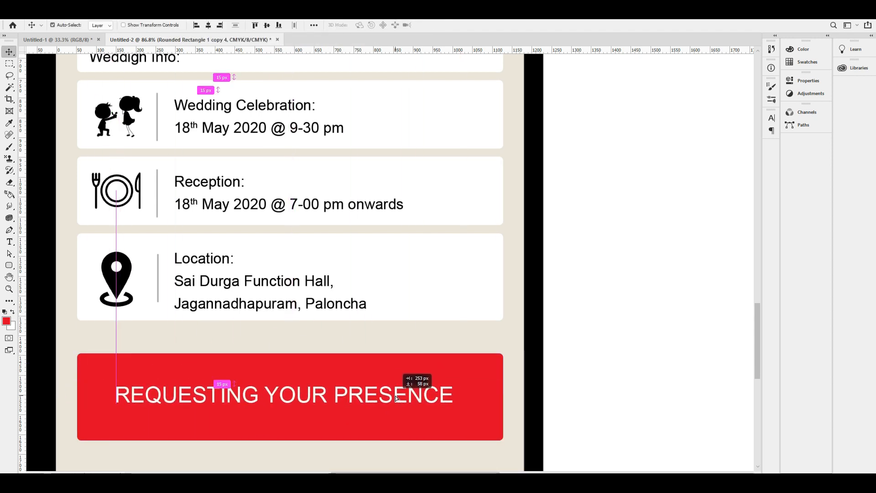
# Scale the "REQUESTING YOUR PRESENCE" text up to about 106% and center it horizontally on the page.
pyautogui.hotkey('ctrl', 't')
pyautogui.moveTo(454, 410); pyautogui.dragTo(474, 409)
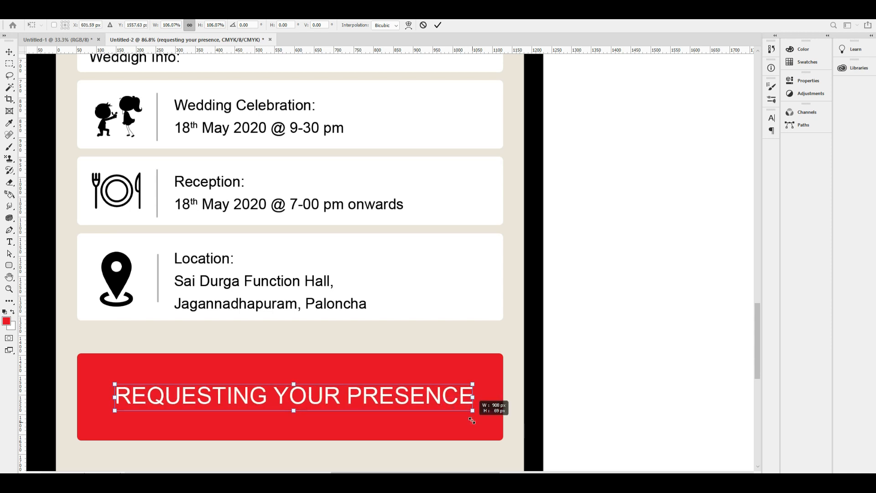
pyautogui.press('Return')
pyautogui.hotkey('ctrl', 'a')
pyautogui.click(208, 28)
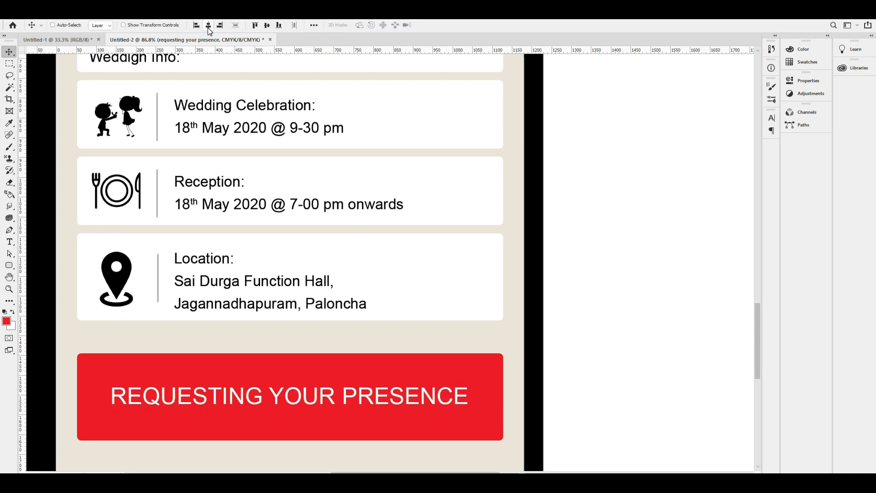
# Delete the blank white artboard beside the group info page.
pyautogui.hotkey('ctrl', '-')
pyautogui.hotkey('ctrl', '-')
pyautogui.hotkey('ctrl', '-')
pyautogui.hotkey('ctrl', '-')
pyautogui.hotkey('ctrl', '-')
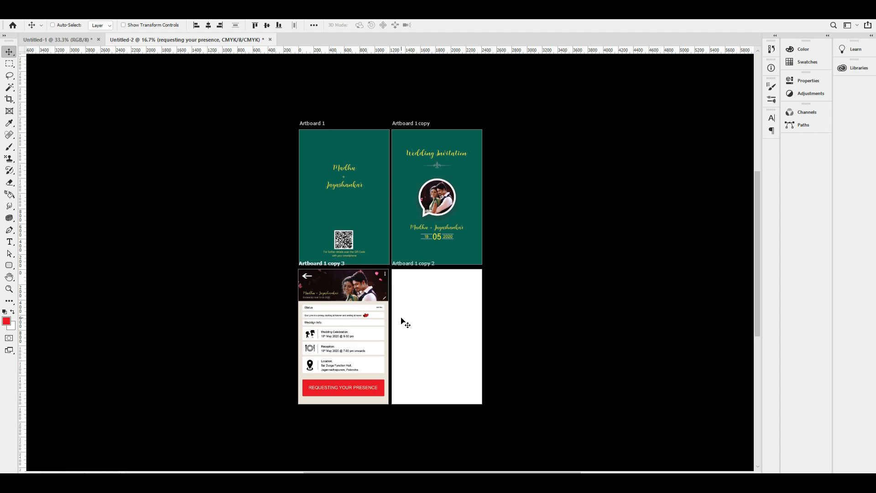
pyautogui.scroll(4, 467, 292)
pyautogui.rightClick(419, 248)
pyautogui.click(459, 254)
pyautogui.scroll(1, 458, 254)
pyautogui.scroll(-3, 463, 260)
pyautogui.rightClick(402, 236)
pyautogui.click(431, 238)
pyautogui.scroll(1, 431, 240)
pyautogui.press('Delete')
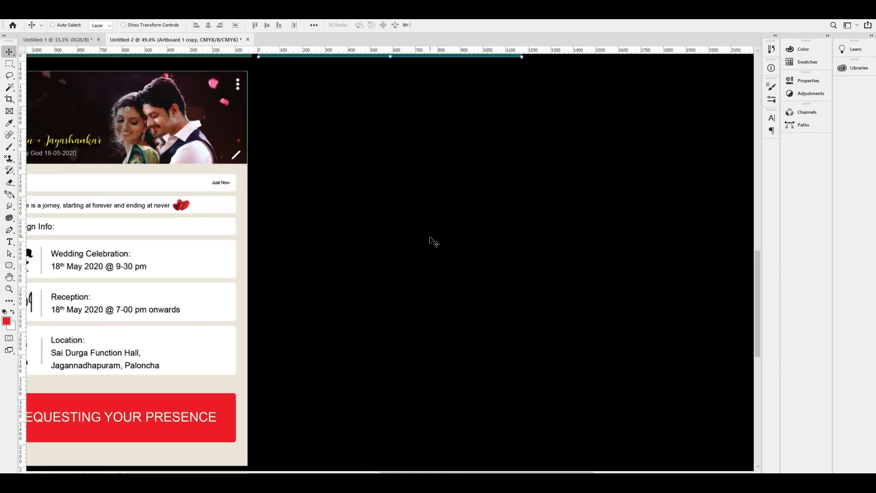
# Duplicate the group info artboard and place the copy directly beside the original.
pyautogui.rightClick(191, 155)
pyautogui.click(225, 161)
pyautogui.hotkey('ctrl', '0')
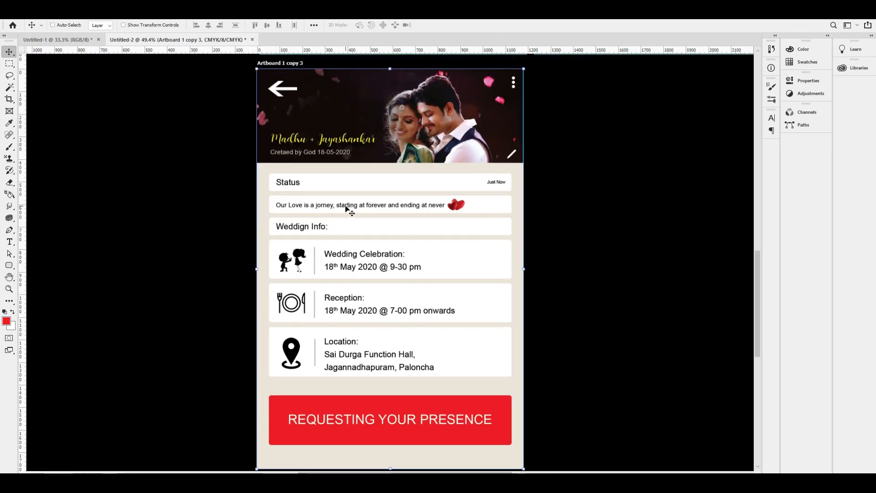
pyautogui.hotkey('ctrl', '-')
pyautogui.moveTo(510, 196); pyautogui.dragTo(358, 182)
pyautogui.moveTo(255, 169); pyautogui.dragTo(461, 170)
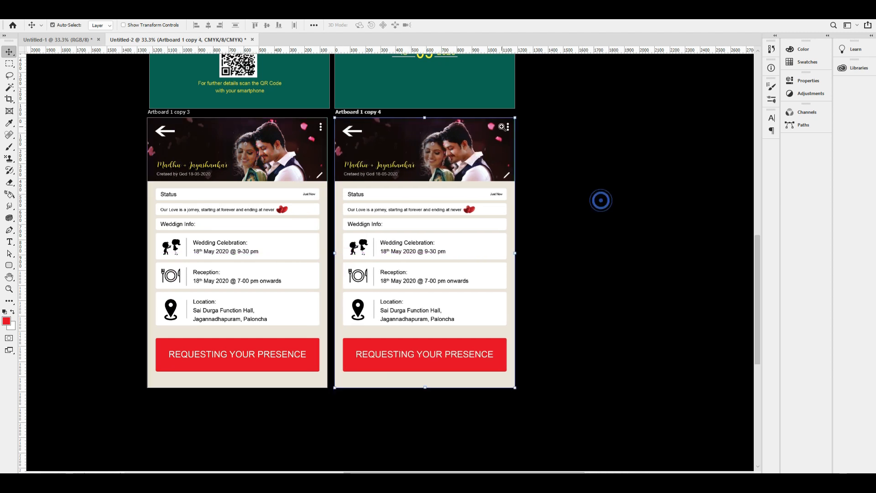
# Replace the "Cretaed by God 18-05-2020" line in the copied header with "Online" and enlarge it slightly.
pyautogui.scroll(2, 524, 139)
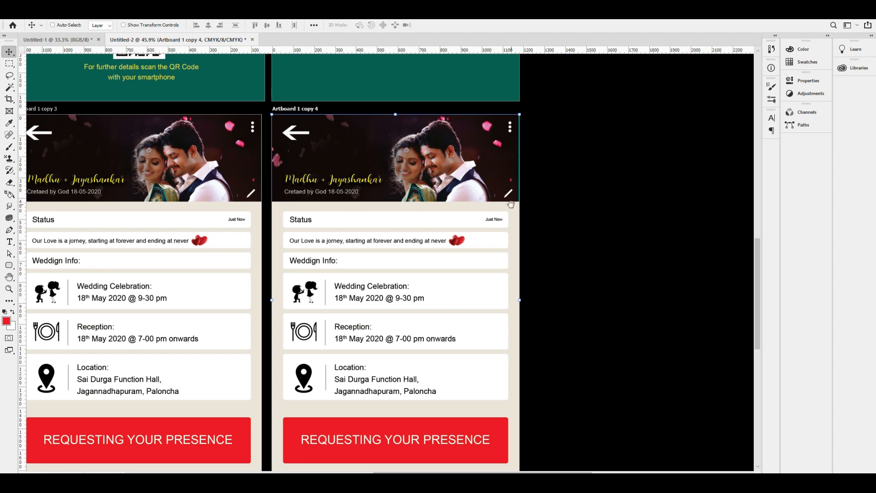
pyautogui.moveTo(511, 204); pyautogui.dragTo(503, 201)
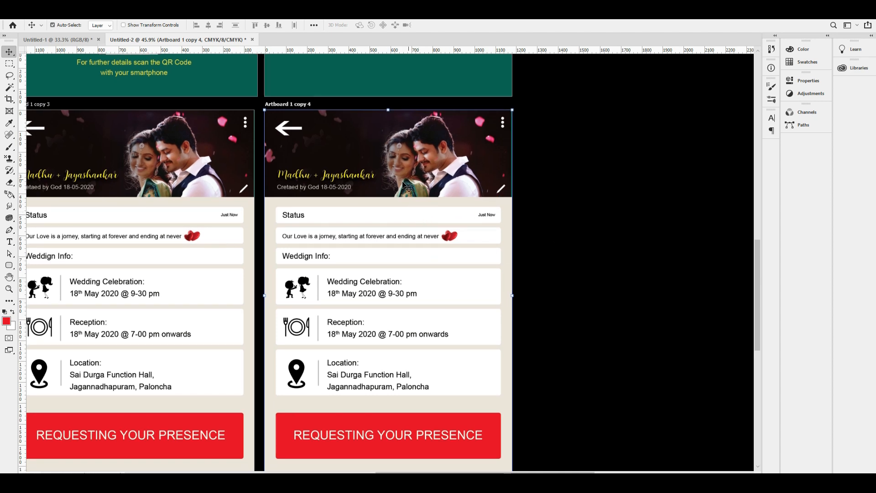
pyautogui.scroll(4, 408, 187)
pyautogui.press('t')
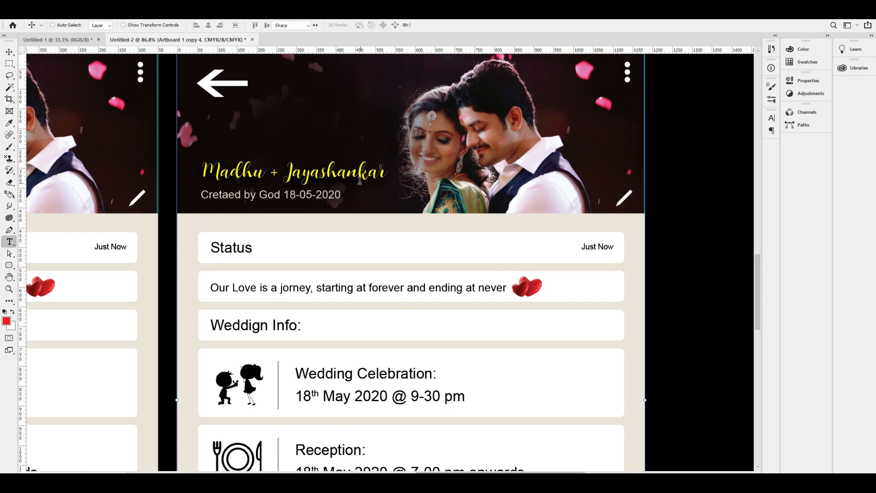
pyautogui.tripleClick(313, 196)
pyautogui.write('Online')
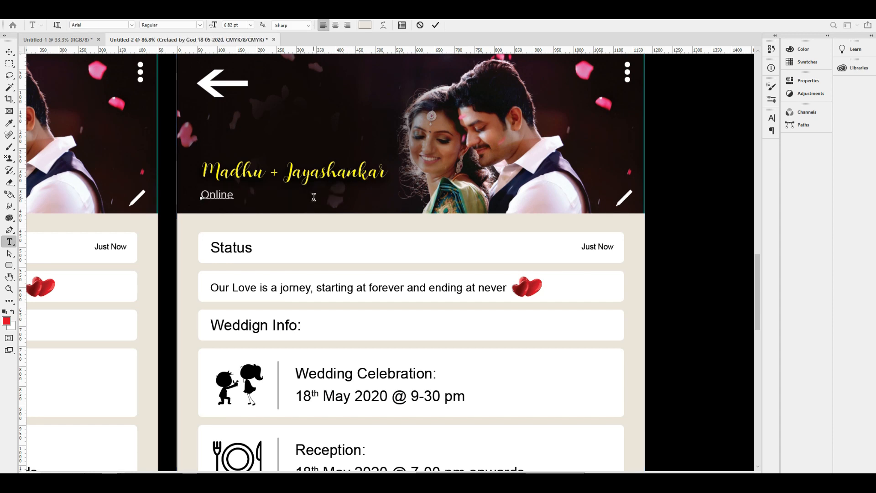
pyautogui.hotkey('ctrl', 'a')
pyautogui.hotkey('ctrl', 'shift', '.')
pyautogui.hotkey('ctrl', 'Return')
pyautogui.press('v')
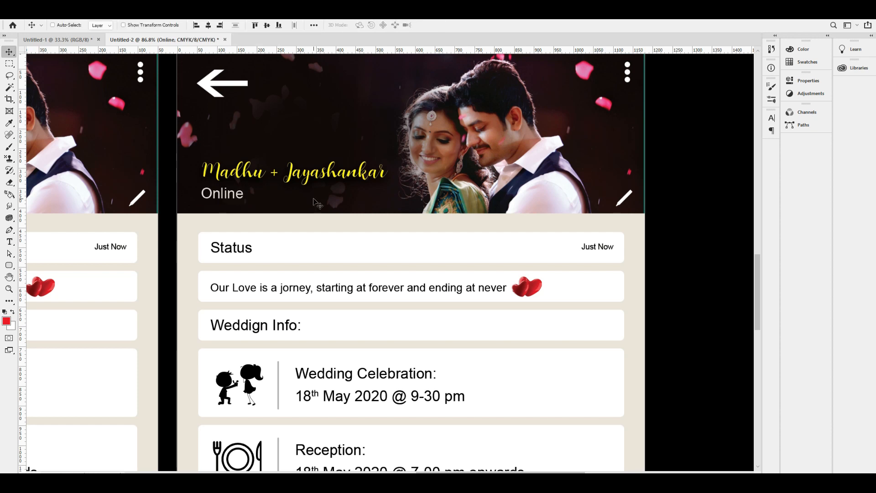
# Nudge the "Online" text down slightly and delete the pencil icon from the copied header.
pyautogui.press('Down')
pyautogui.press('Down')
pyautogui.keyDown('ctrl'); pyautogui.click(625, 198); pyautogui.keyUp('ctrl')
pyautogui.press('Delete')
# Delete the grouped info bars and the red bar with its text from the copied artboard, leaving header and background.
pyautogui.scroll(-2, 359, 184)
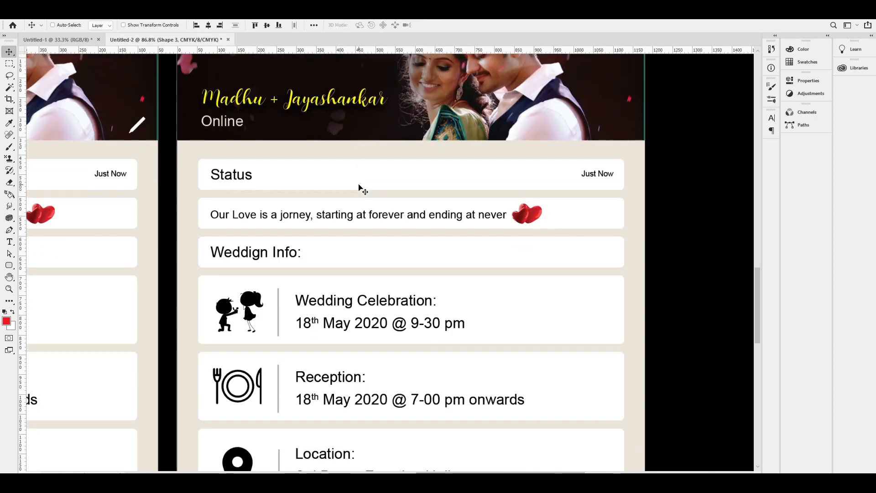
pyautogui.scroll(-1, 359, 185)
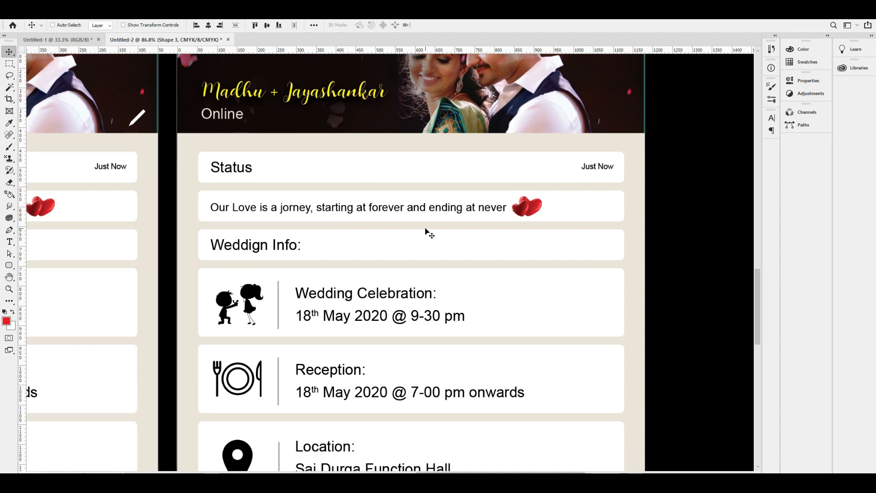
pyautogui.scroll(-2, 485, 254)
pyautogui.scroll(-1, 493, 256)
pyautogui.rightClick(417, 252)
pyautogui.click(451, 261)
pyautogui.moveTo(411, 262); pyautogui.dragTo(439, 278)
pyautogui.hotkey('ctrl', 'z')
pyautogui.press('Delete')
pyautogui.hotkey('ctrl', '-')
pyautogui.rightClick(389, 257)
pyautogui.click(430, 269)
pyautogui.rightClick(393, 257)
pyautogui.click(421, 261)
pyautogui.moveTo(365, 294); pyautogui.dragTo(397, 270)
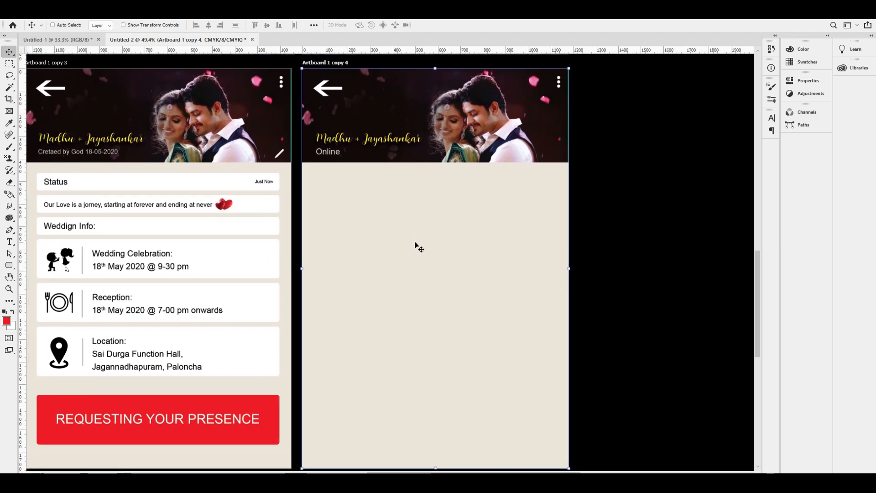
# Draw a rounded rectangle about 1073 by 58 px with a 10 px radius between the Location and red bars.
pyautogui.scroll(2, 483, 178)
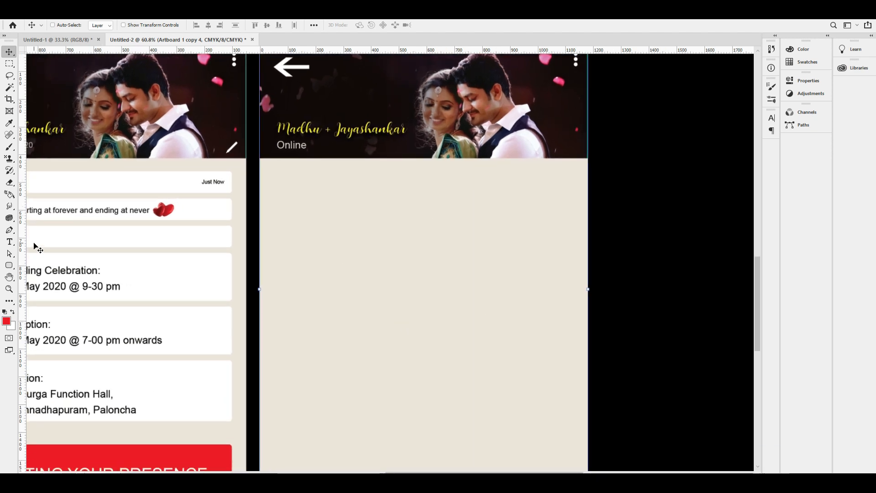
pyautogui.hotkey('ctrl', 'shift', 'n')
pyautogui.press('Return')
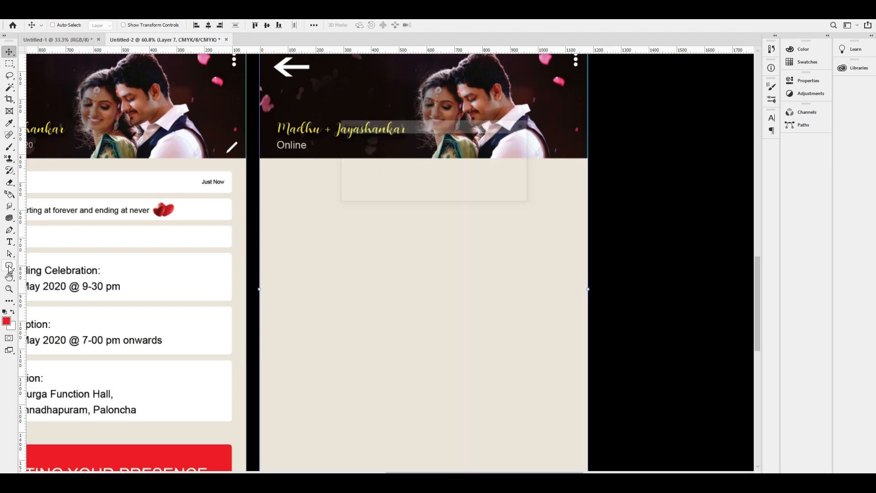
pyautogui.click(10, 268)
pyautogui.moveTo(62, 322); pyautogui.dragTo(260, 254)
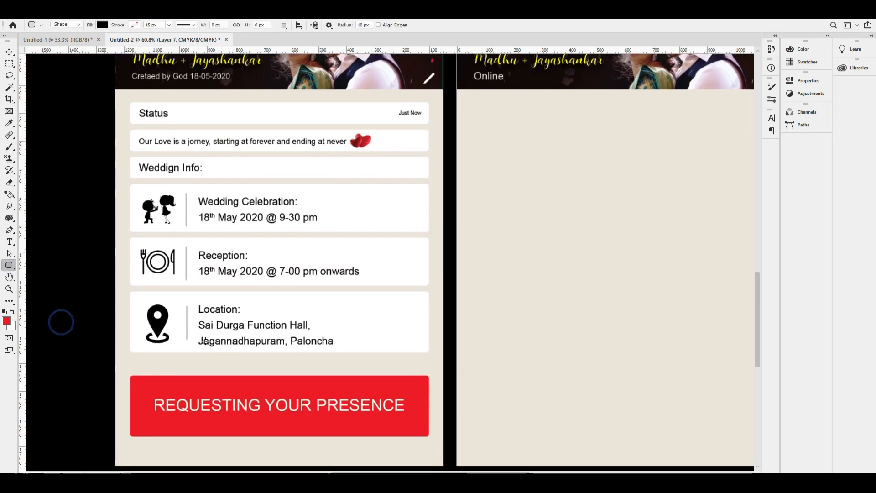
pyautogui.moveTo(130, 358); pyautogui.dragTo(428, 373)
# Move the new black rounded rectangle onto the copied artboard, just below its header.
pyautogui.click(11, 51)
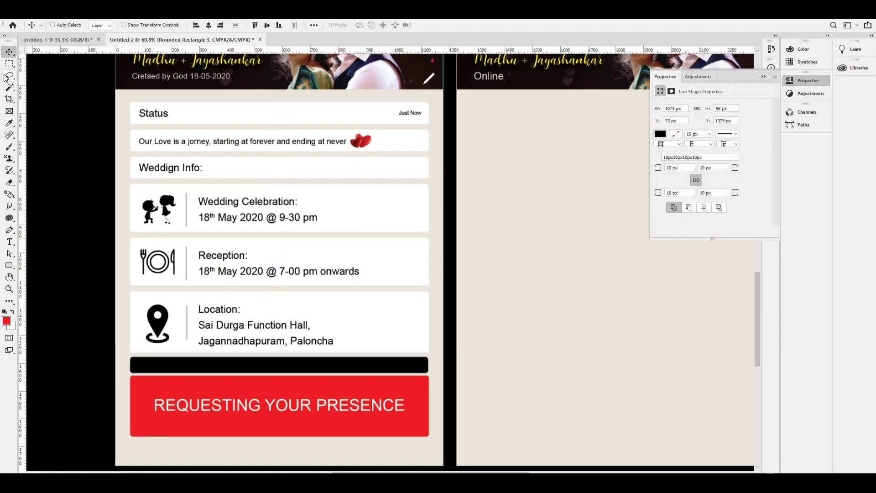
pyautogui.moveTo(377, 362); pyautogui.dragTo(317, 343)
pyautogui.hotkey('ctrl', 'z')
pyautogui.moveTo(154, 453); pyautogui.dragTo(496, 217)
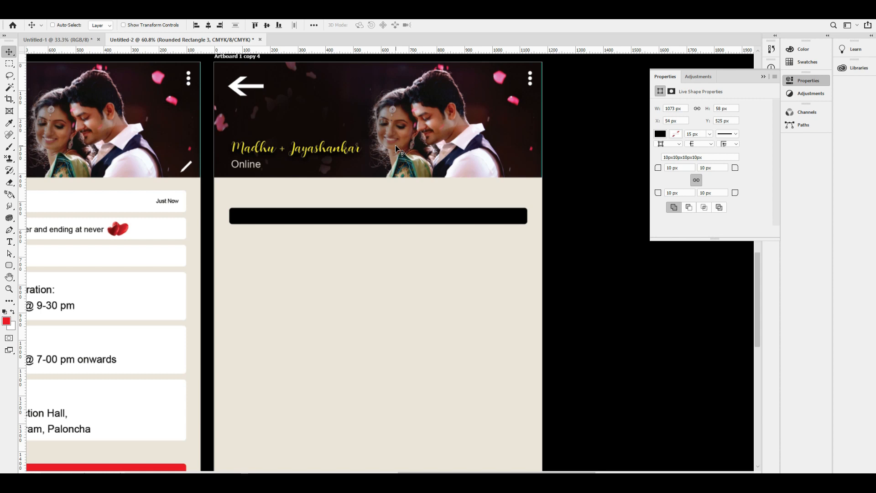
# Stretch the black rounded rectangle downward to a height of about 155 px.
pyautogui.scroll(2, 385, 227)
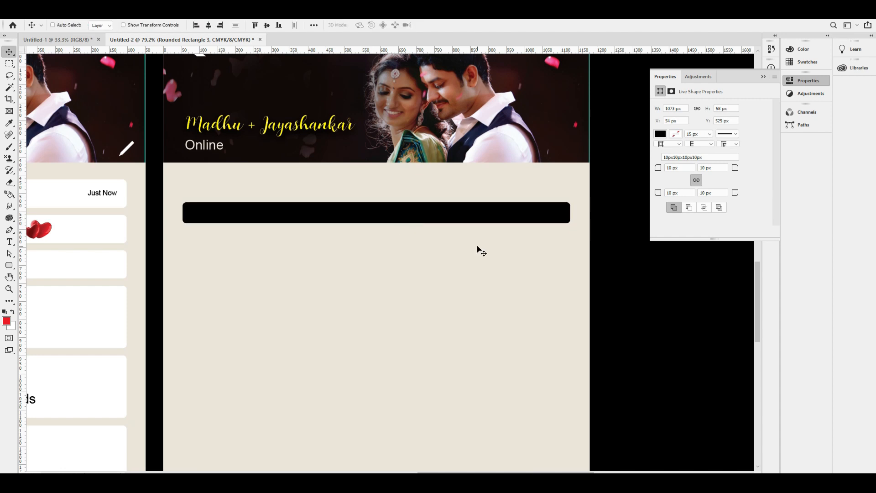
pyautogui.hotkey('ctrl', 't')
pyautogui.moveTo(382, 217); pyautogui.dragTo(379, 258)
pyautogui.press('Return')
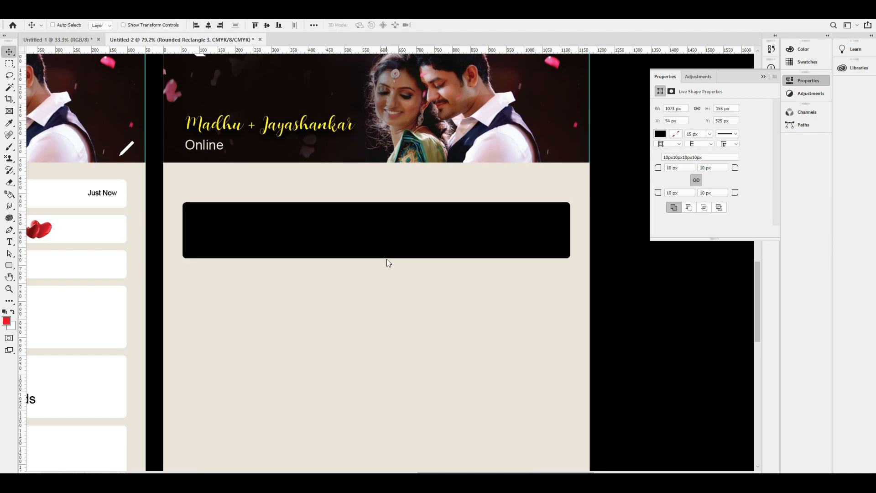
# Fill the rounded rectangle with white and center it horizontally on the artboard.
pyautogui.click(14, 328)
pyautogui.press('Escape')
pyautogui.hotkey('ctrl', 'BackSpace')
pyautogui.hotkey('alt', 'BackSpace')
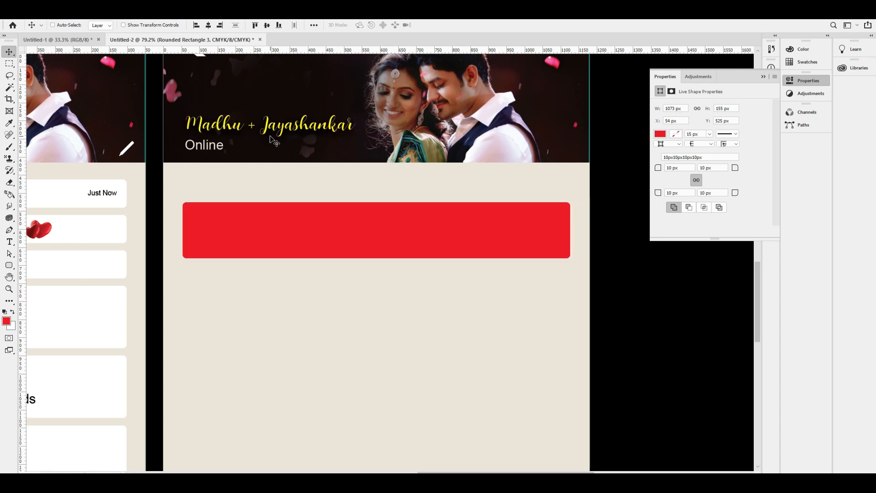
pyautogui.hotkey('ctrl', 'BackSpace')
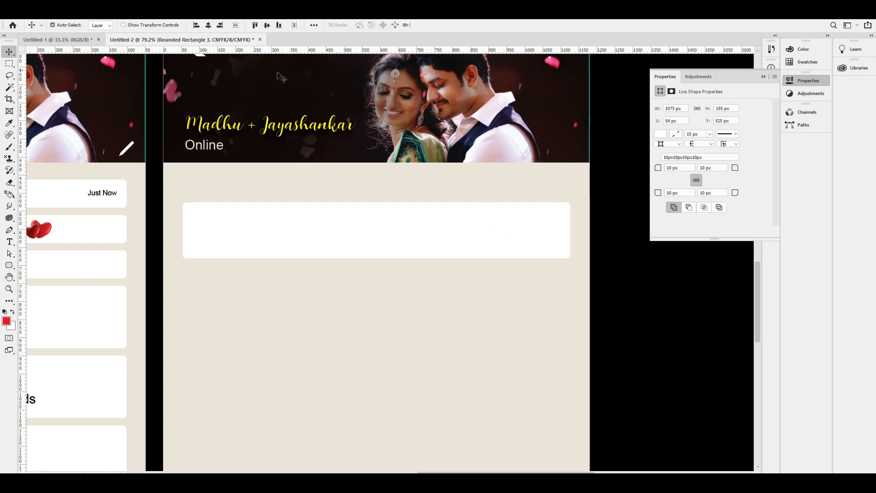
pyautogui.click(207, 25)
# Draw a three-sided polygon about 76 px wide above the white message bar with the Polygon tool.
pyautogui.moveTo(234, 200); pyautogui.dragTo(275, 213)
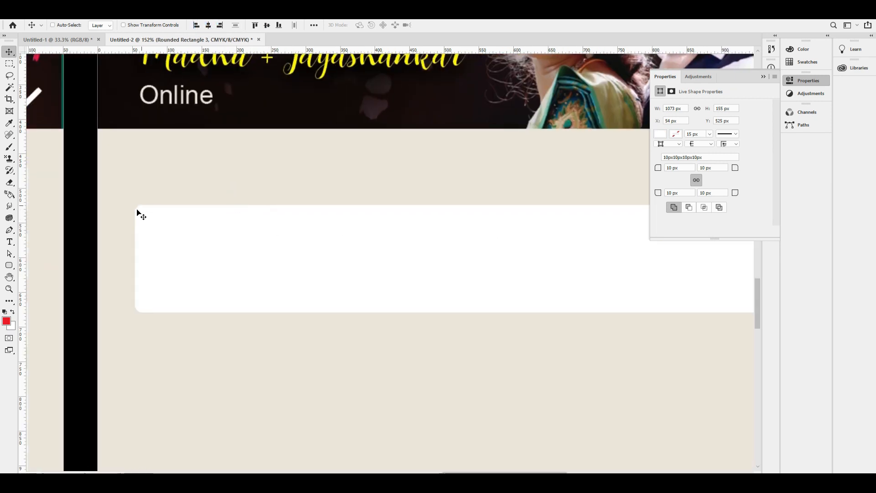
pyautogui.click(9, 266)
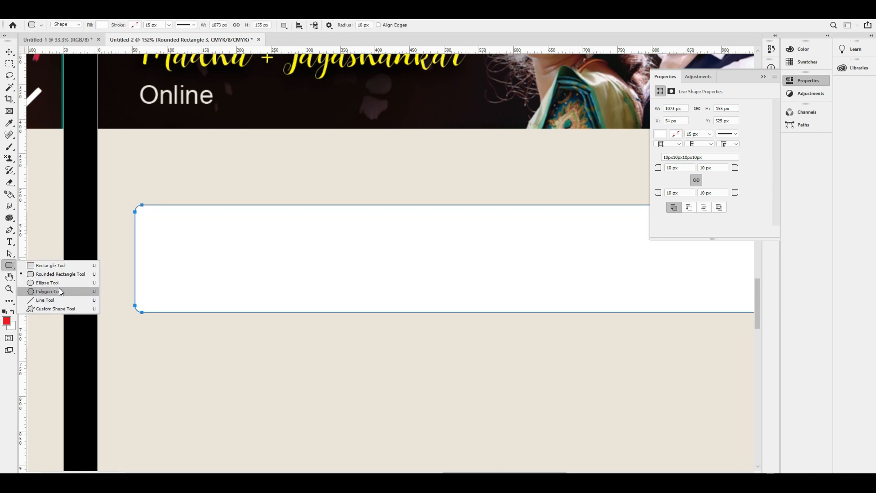
pyautogui.click(54, 294)
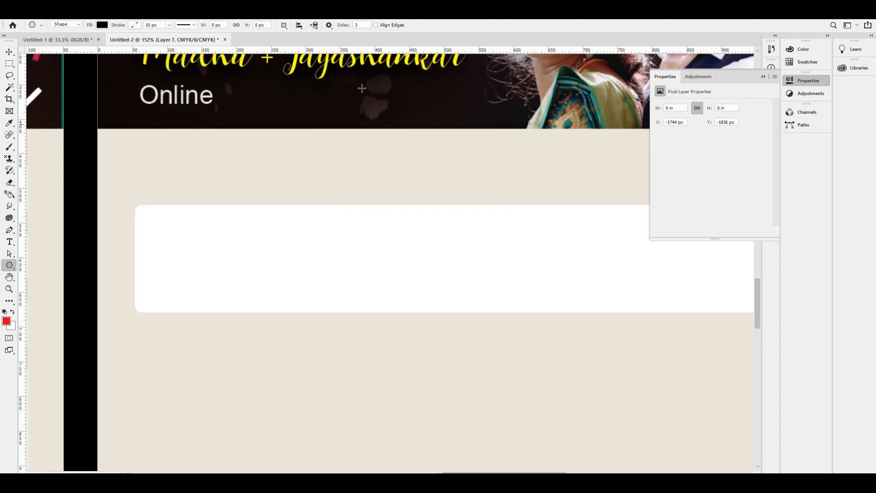
pyautogui.moveTo(215, 156); pyautogui.dragTo(261, 189)
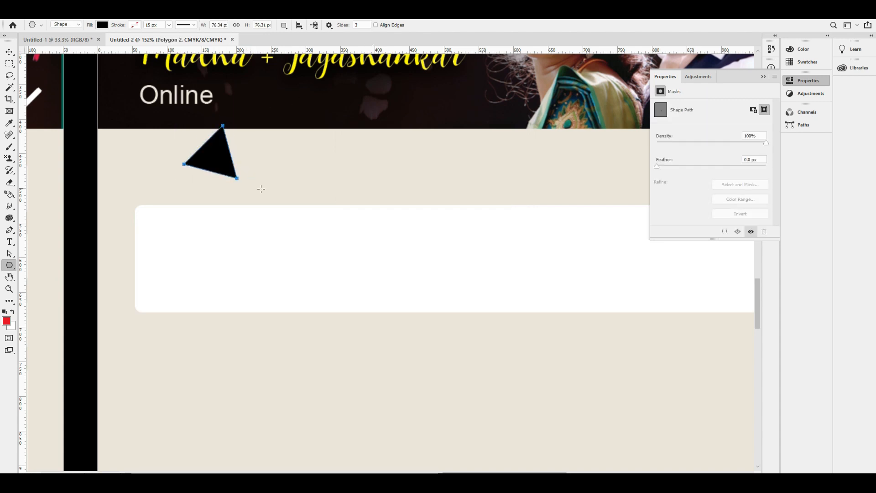
# Fill the triangle with white, rotate it and place it as a speech-bubble tail on the bar's upper-left corner.
pyautogui.click(9, 52)
pyautogui.hotkey('alt', 'BackSpace')
pyautogui.hotkey('ctrl', 'BackSpace')
pyautogui.hotkey('ctrl', 't')
pyautogui.moveTo(258, 167); pyautogui.dragTo(232, 192)
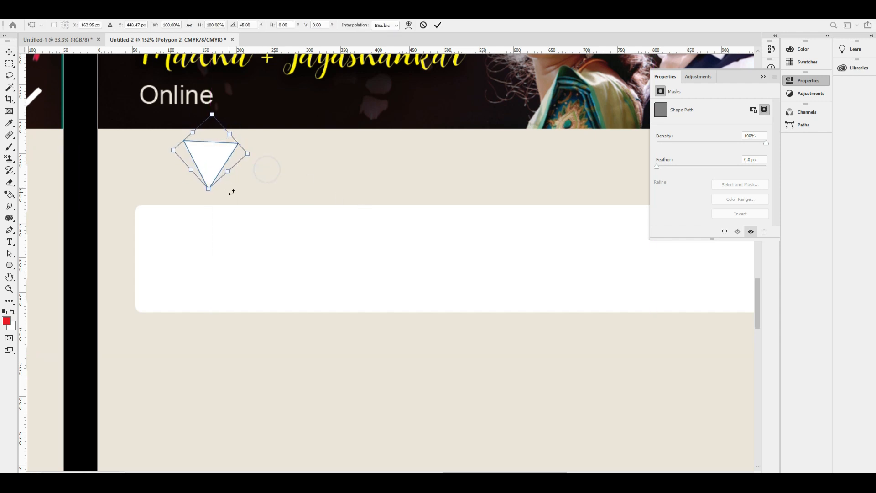
pyautogui.moveTo(247, 153); pyautogui.dragTo(153, 227)
pyautogui.press('Return')
# Group the white rounded rectangle with its triangular tail.
pyautogui.rightClick(188, 228)
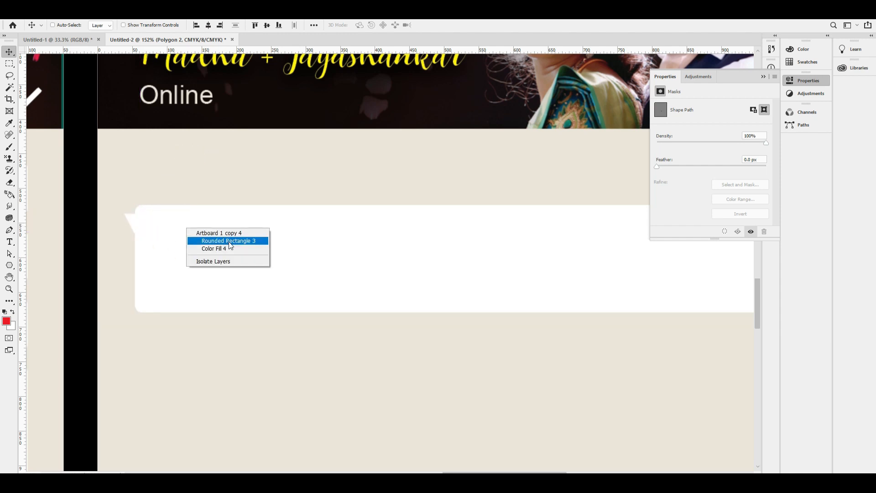
pyautogui.click(222, 241)
pyautogui.click(618, 262)
pyautogui.moveTo(276, 283); pyautogui.dragTo(277, 305)
pyautogui.hotkey('ctrl', 'z')
pyautogui.click(210, 27)
pyautogui.hotkey('ctrl', 'd')
pyautogui.scroll(3, 517, 267)
pyautogui.hotkey('ctrl', '-')
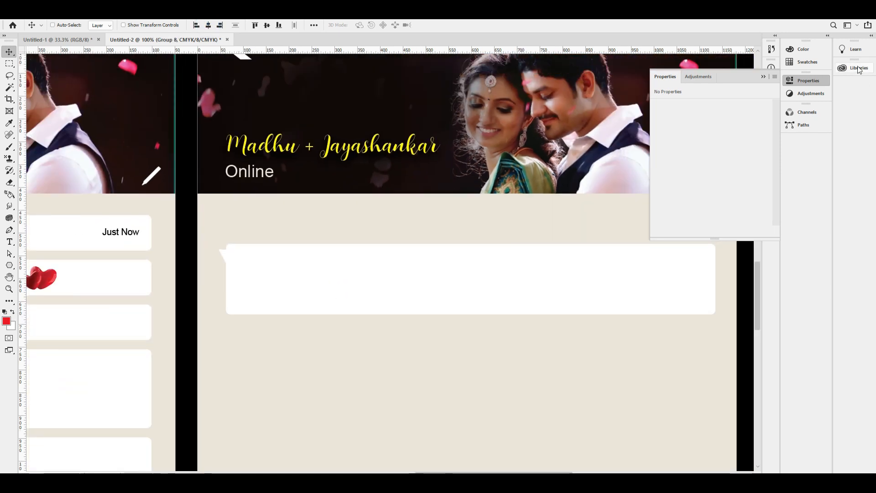
# Collapse the Properties panel to clear the canvas around the message bubble.
pyautogui.click(809, 82)
pyautogui.hotkey('ctrl', '-')
pyautogui.keyDown('ctrl'); pyautogui.click(355, 228); pyautogui.keyUp('ctrl')
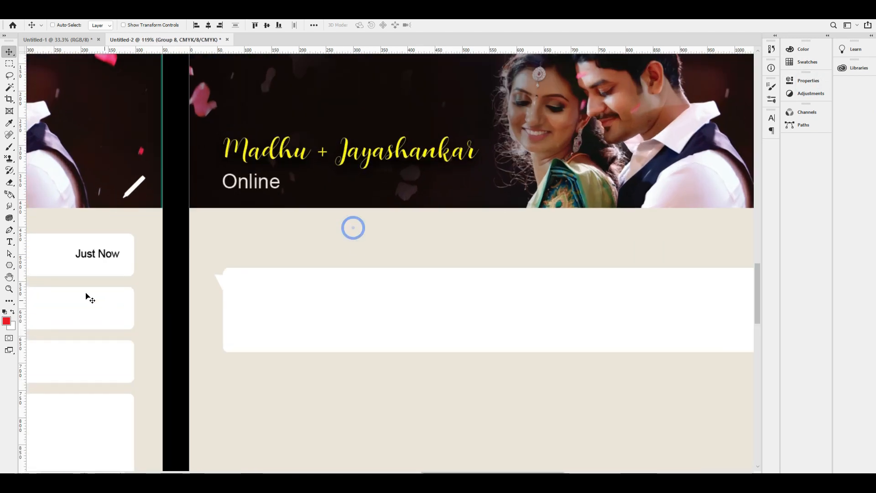
pyautogui.rightClick(110, 255)
pyautogui.click(246, 227)
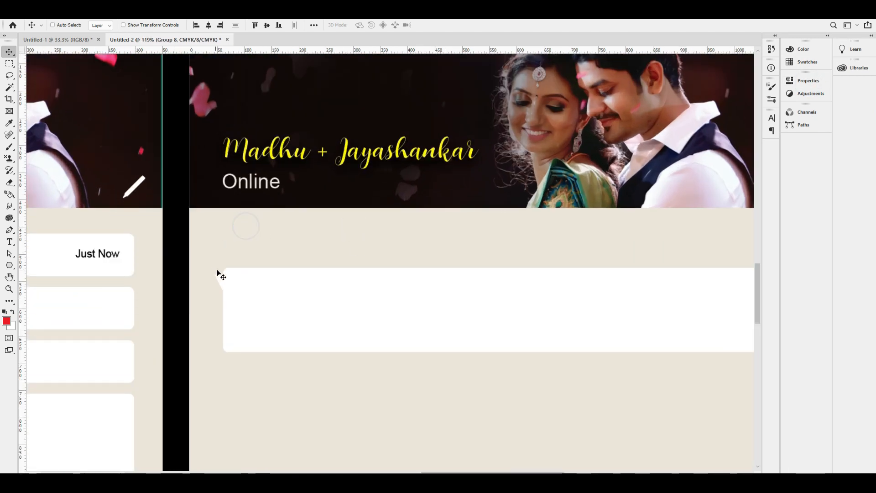
# Add the text "Hey there! We're going to start a new life..." inside the white message bubble.
pyautogui.press('t')
pyautogui.click(308, 304)
pyautogui.write('dfsd')
pyautogui.hotkey('ctrl', 'Return')
pyautogui.doubleClick(322, 304)
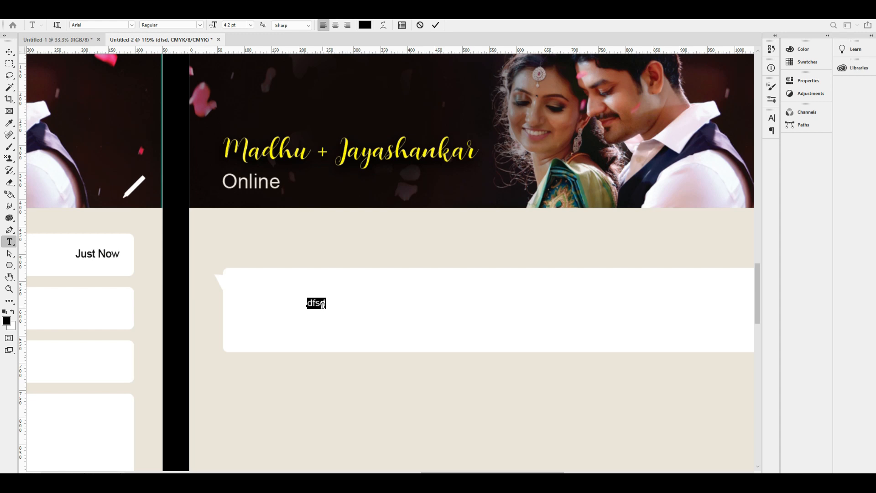
pyautogui.write('Hey there')
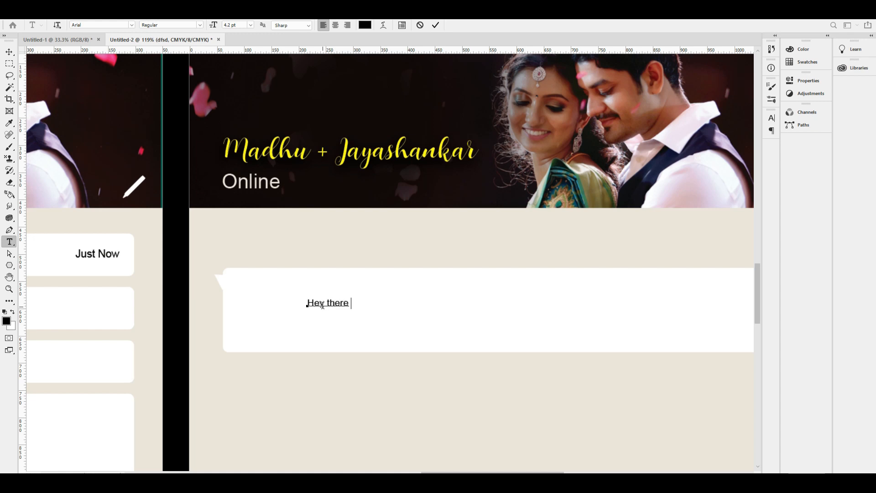
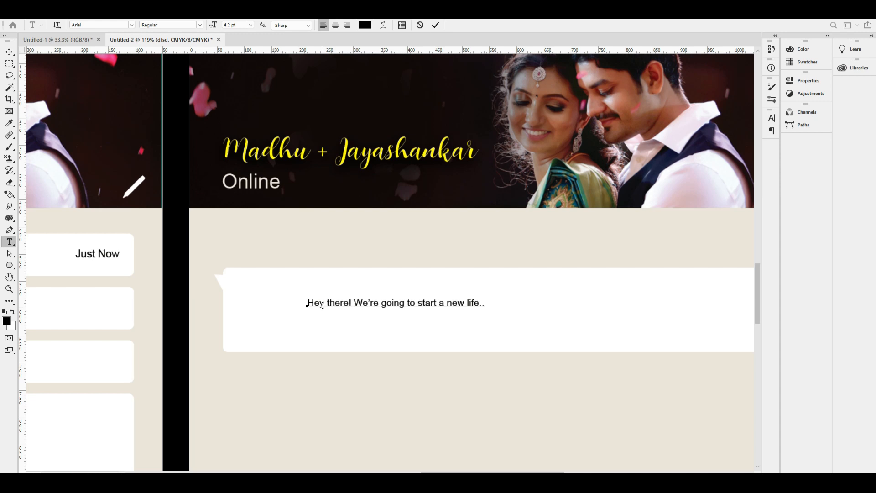
pyautogui.write('.')
# Enlarge the message text to 7.2 pt and move it closer to the bubble's left edge.
pyautogui.hotkey('ctrl', 'a')
pyautogui.hotkey('ctrl', 'shift', '.')
pyautogui.hotkey('ctrl', 'shift', '.')
pyautogui.hotkey('ctrl', 'shift', '.')
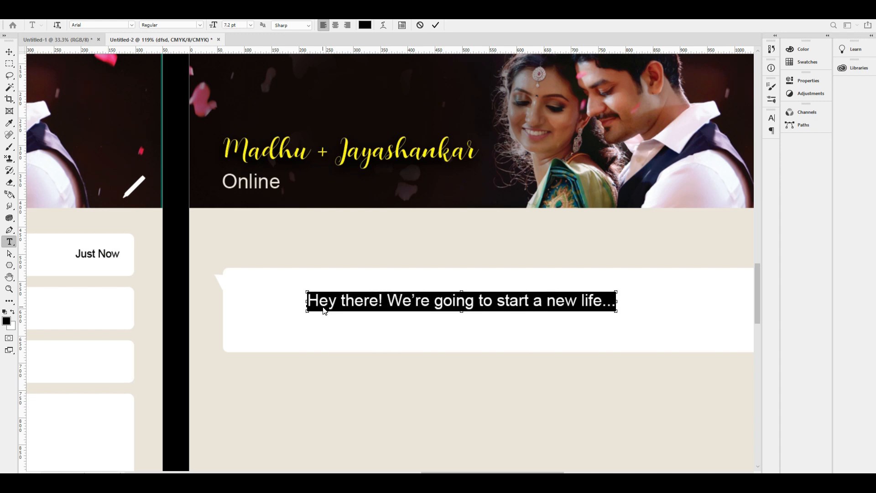
pyautogui.hotkey('ctrl', 'Return')
pyautogui.press('v')
pyautogui.moveTo(399, 305); pyautogui.dragTo(354, 303)
# Enlarge the message text to 8.2 pt and nudge it slightly down in the bubble.
pyautogui.press('t')
pyautogui.click(522, 307)
pyautogui.hotkey('ctrl', 'a')
pyautogui.hotkey('ctrl', 'shift', '/')
pyautogui.hotkey('ctrl', 'shift', '.')
pyautogui.hotkey('ctrl', 'shift', '.')
pyautogui.hotkey('ctrl', 'z')
pyautogui.write('v')
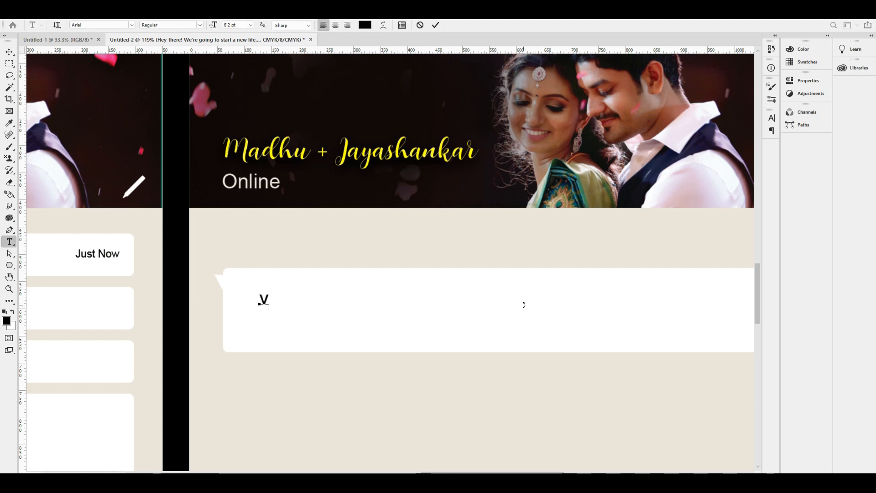
pyautogui.hotkey('ctrl', 'z')
pyautogui.hotkey('ctrl', 'Return')
pyautogui.press('v')
pyautogui.click(520, 299)
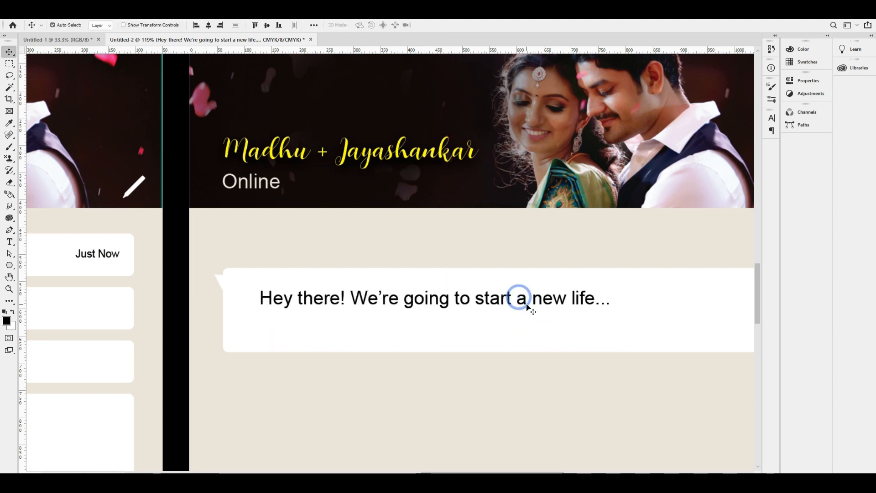
pyautogui.press('Down')
pyautogui.press('Up')
pyautogui.press('Down')
# Reduce the height of the bubble's rounded rectangle to fit a single line of text.
pyautogui.rightClick(635, 349)
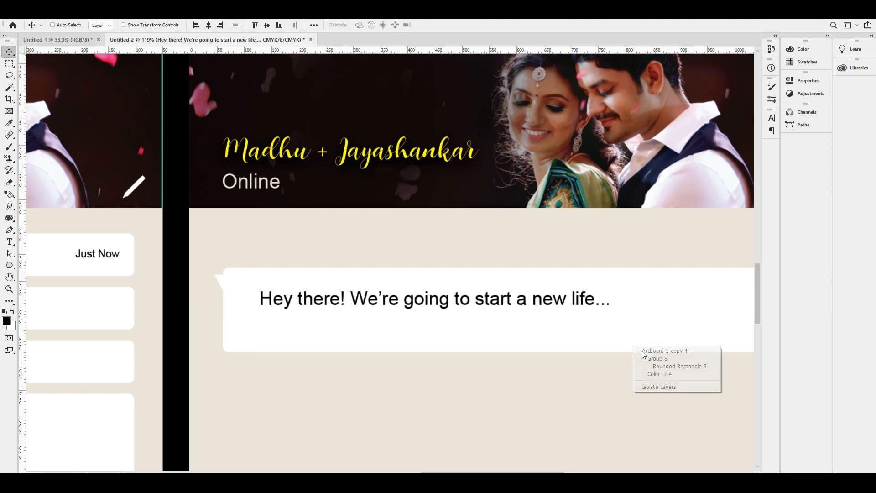
pyautogui.click(667, 364)
pyautogui.hotkey('ctrl', 't')
pyautogui.moveTo(519, 352); pyautogui.dragTo(524, 320)
pyautogui.press('Return')
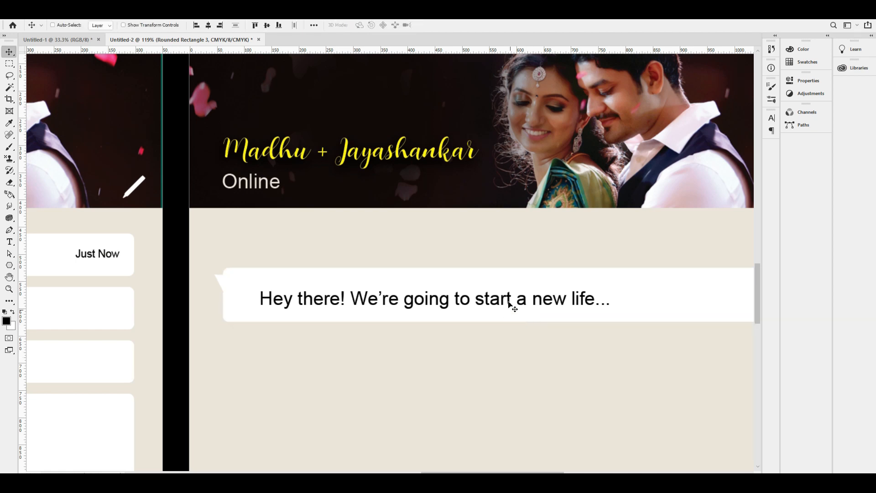
# Nudge the message text upward until it sits vertically centered in the shortened bubble.
pyautogui.rightClick(509, 303)
pyautogui.click(543, 308)
pyautogui.hotkey('shift', 'Up')
pyautogui.press('Up')
pyautogui.press('Down')
pyautogui.press('Down')
pyautogui.press('Down')
pyautogui.press('Down')
pyautogui.press('ctrl')
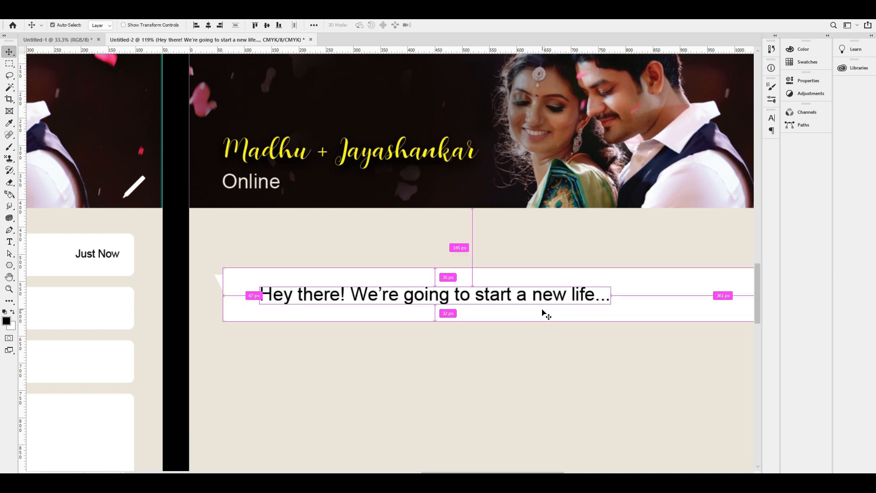
# Group the message text together with its speech bubble.
pyautogui.hscroll(5, 546, 315)
pyautogui.rightClick(574, 307)
pyautogui.click(606, 318)
pyautogui.moveTo(496, 306); pyautogui.dragTo(476, 369)
pyautogui.hotkey('ctrl', 'z')
pyautogui.rightClick(476, 314)
pyautogui.keyDown('shift'); pyautogui.click(526, 327); pyautogui.keyUp('shift')
pyautogui.hotkey('ctrl', 'z')
pyautogui.hotkey('ctrl', 'g')
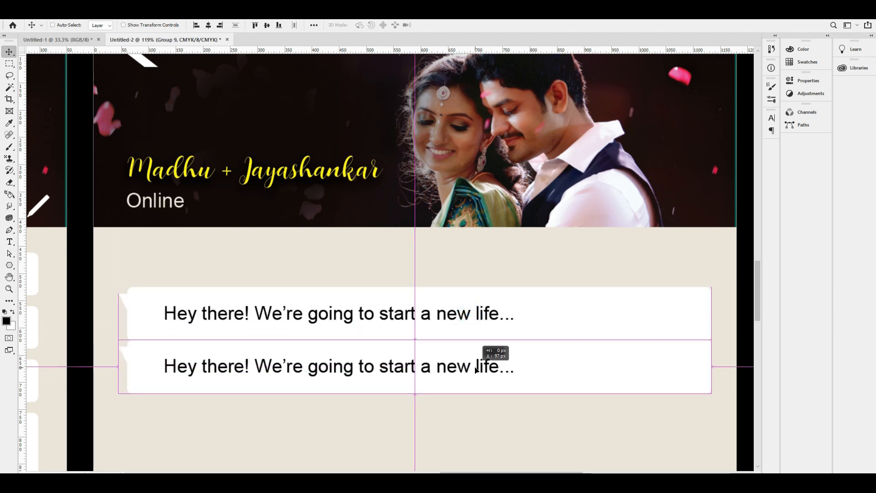
# Duplicate the message group directly below the first one, leaving a clear gap between the two bubbles.
pyautogui.hotkey('shift', 'Down')
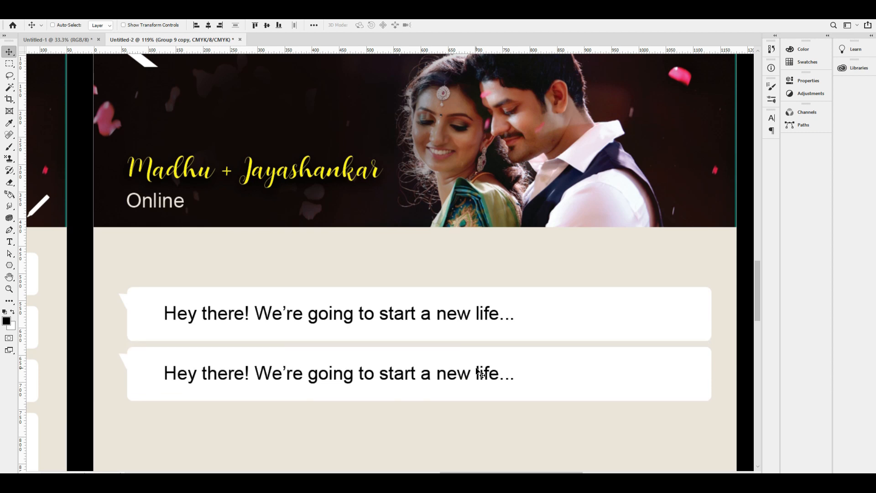
pyautogui.hotkey('shift', 'Up')
pyautogui.hotkey('shift', 'Down')
pyautogui.hotkey('shift', 'Down')
pyautogui.hotkey('shift', 'Down')
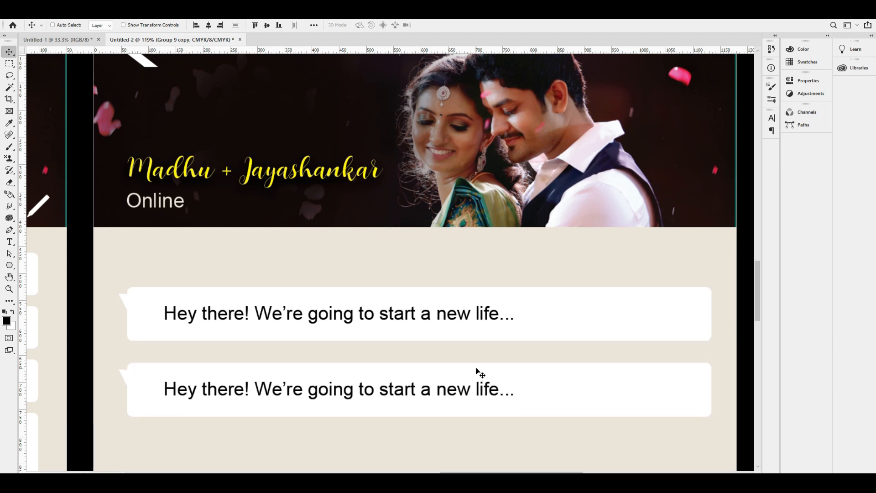
# Replace the text in the lower bubble with "Yeah! Yeah! We're getting married".
pyautogui.scroll(-2, 354, 395)
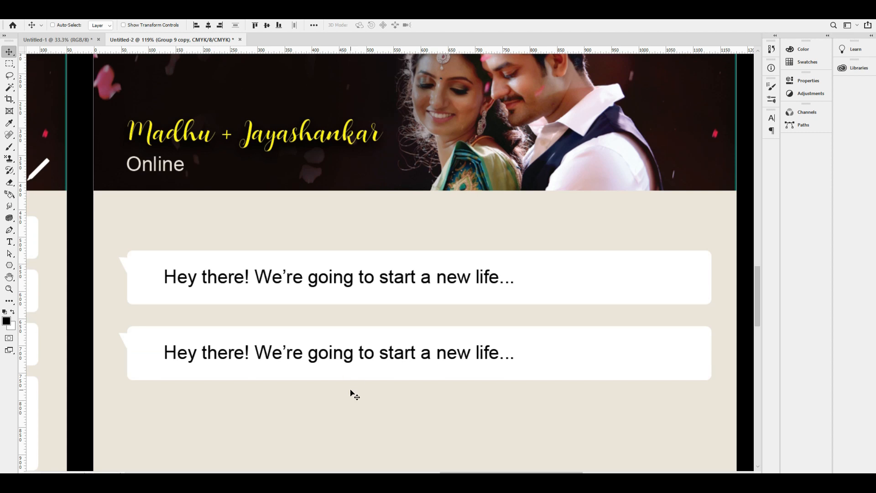
pyautogui.press('t')
pyautogui.click(310, 355)
pyautogui.hotkey('ctrl', 'a')
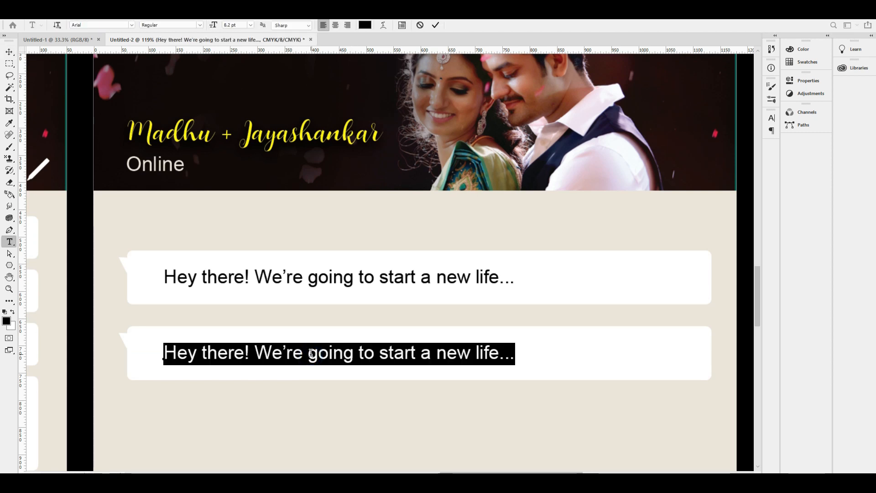
pyautogui.write('Yea ')
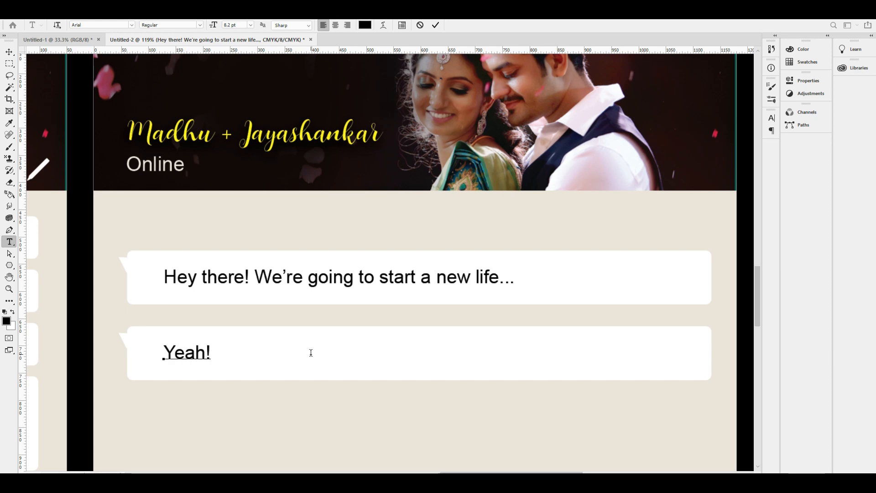
pyautogui.write('ah@')
pyautogui.press('BackSpace')
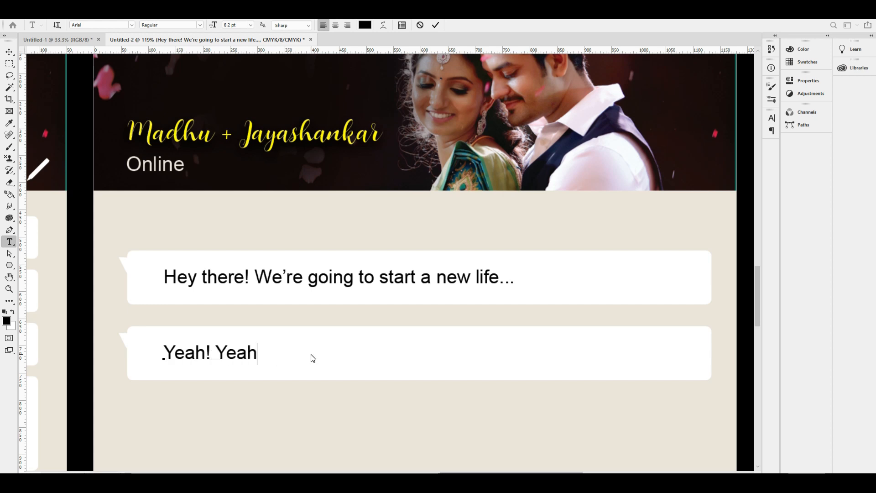
pyautogui.write("! We're get")
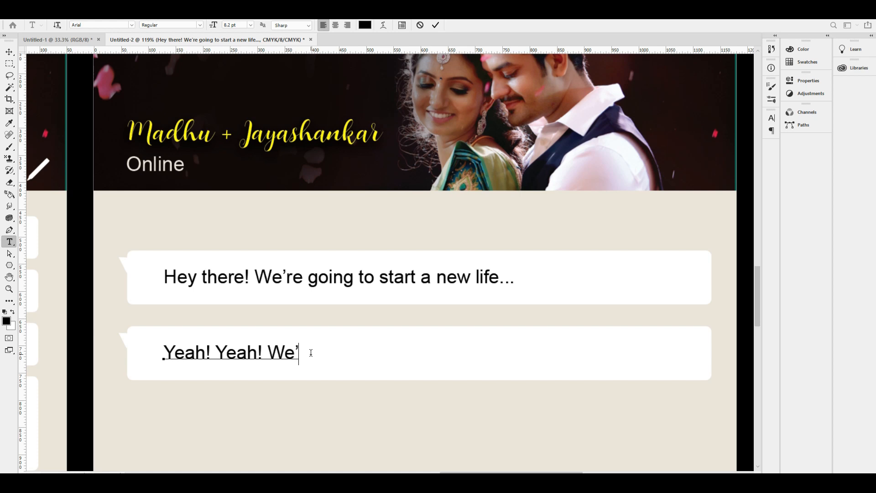
pyautogui.write('ting ')
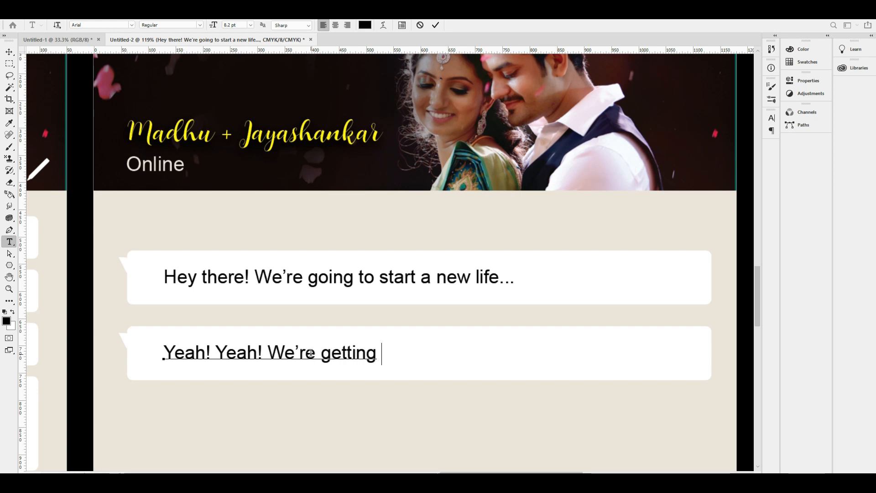
pyautogui.write('married')
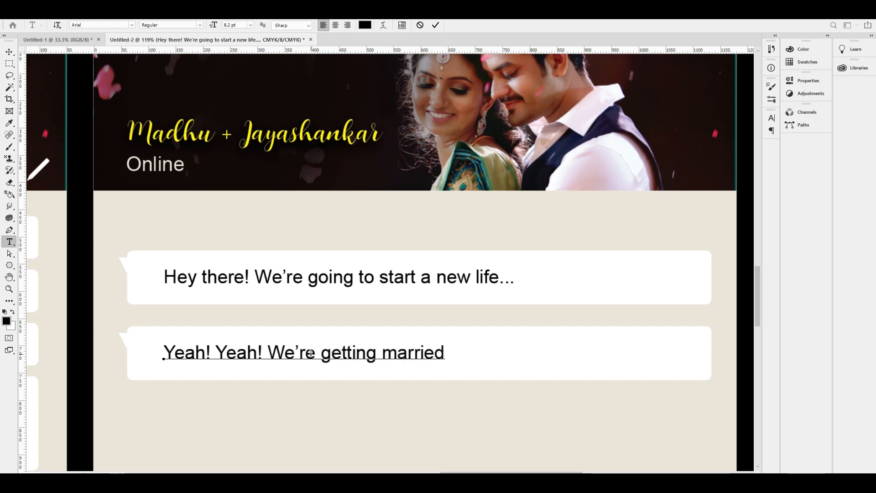
pyautogui.hotkey('ctrl', 'Return')
pyautogui.press('v')
# Copy the wide-eyed blushing emoji from the Untitled-1 document onto the chat artboard in Untitled-2.
pyautogui.hotkey('ctrl', '0')
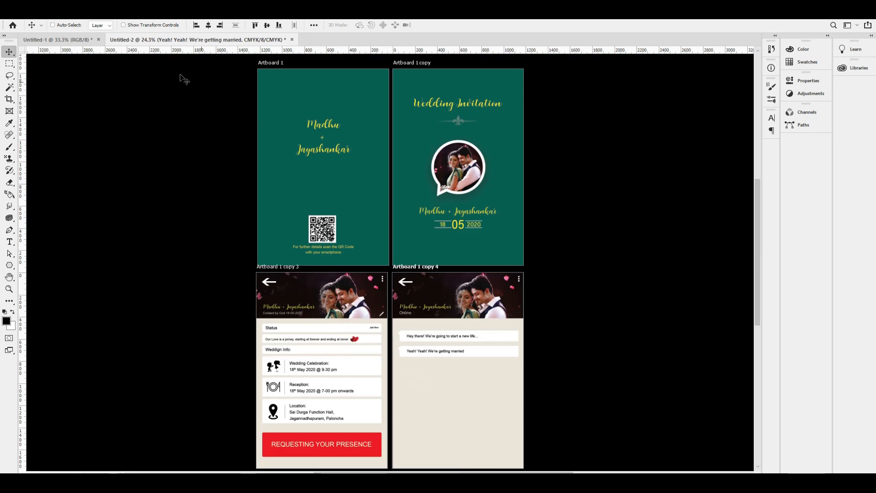
pyautogui.click(82, 41)
pyautogui.scroll(7, 434, 235)
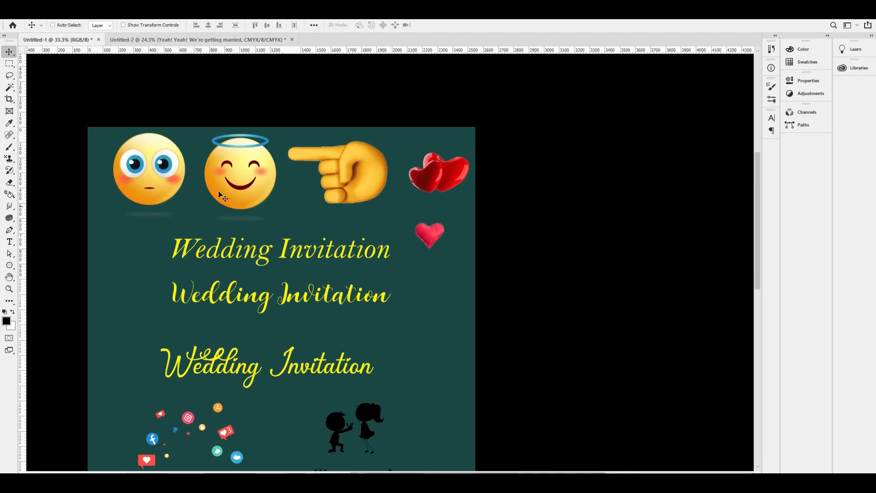
pyautogui.moveTo(249, 171)
pyautogui.mouseDown()
pyautogui.moveTo(223, 188)
pyautogui.moveTo(242, 187)
pyautogui.mouseUp()
pyautogui.hotkey('ctrl', 'z')
pyautogui.scroll(-1, 304, 250)
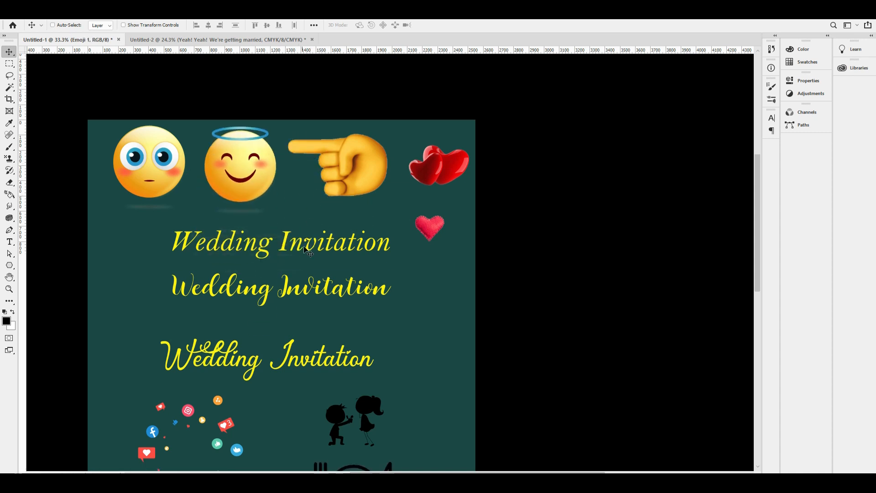
pyautogui.scroll(-4, 304, 249)
pyautogui.scroll(4, 264, 224)
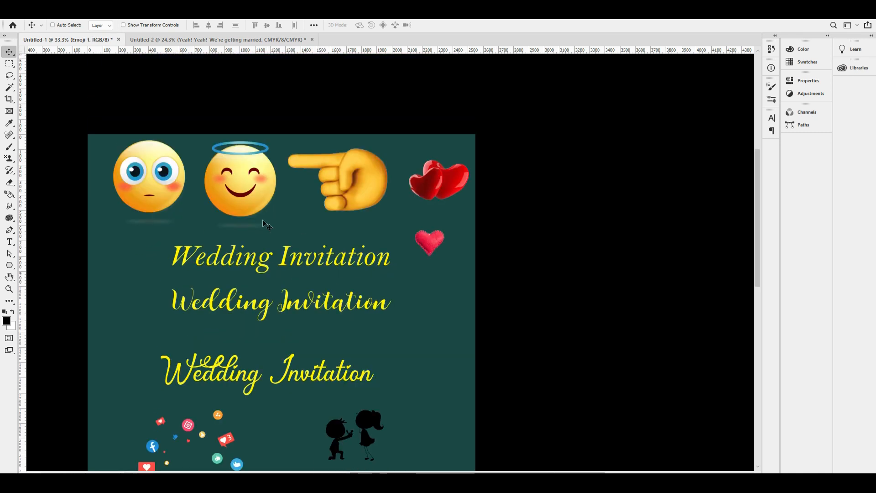
pyautogui.moveTo(249, 167); pyautogui.dragTo(219, 181)
pyautogui.moveTo(137, 173); pyautogui.dragTo(461, 366)
pyautogui.scroll(5, 450, 358)
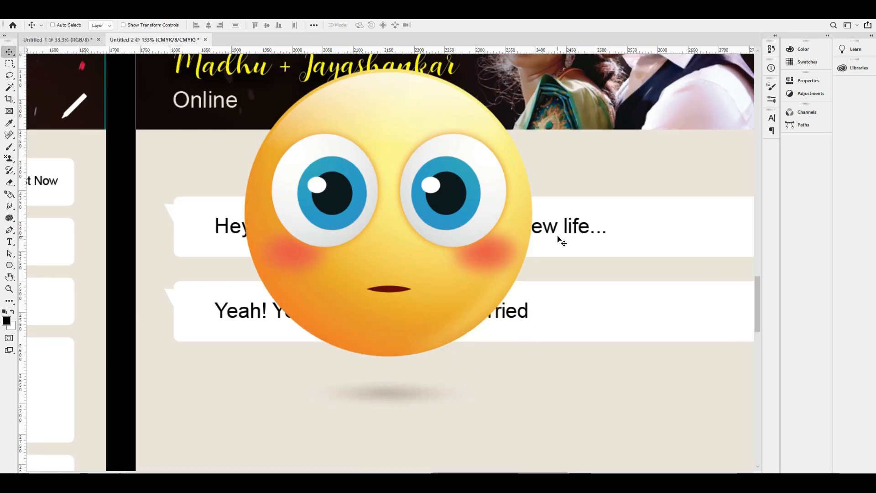
# Scale the emoji down to about the text height and place it right after the word "married".
pyautogui.hotkey('ctrl', 't')
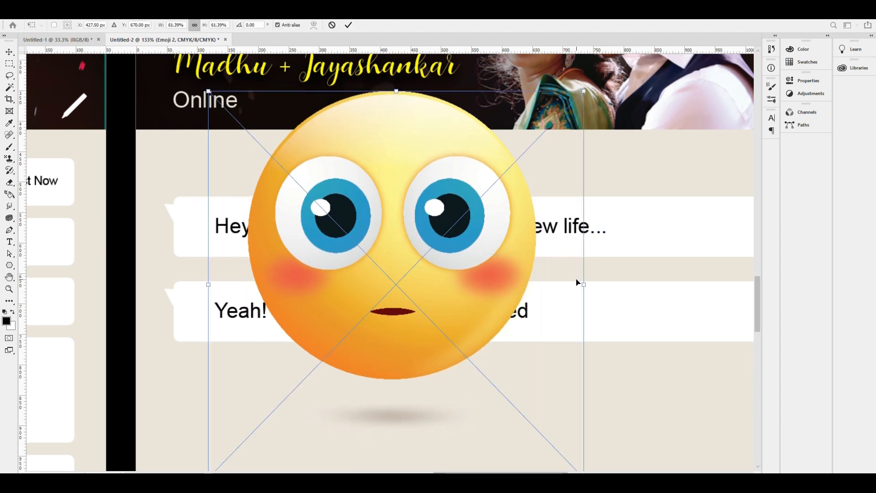
pyautogui.moveTo(433, 265); pyautogui.dragTo(578, 315)
pyautogui.press('Return')
pyautogui.hotkey('ctrl', 't')
pyautogui.press('Return')
# Group the emoji with the second message's text and bubble.
pyautogui.rightClick(710, 288)
pyautogui.click(739, 296)
pyautogui.rightClick(554, 309)
pyautogui.click(574, 321)
pyautogui.hotkey('ctrl', '-')
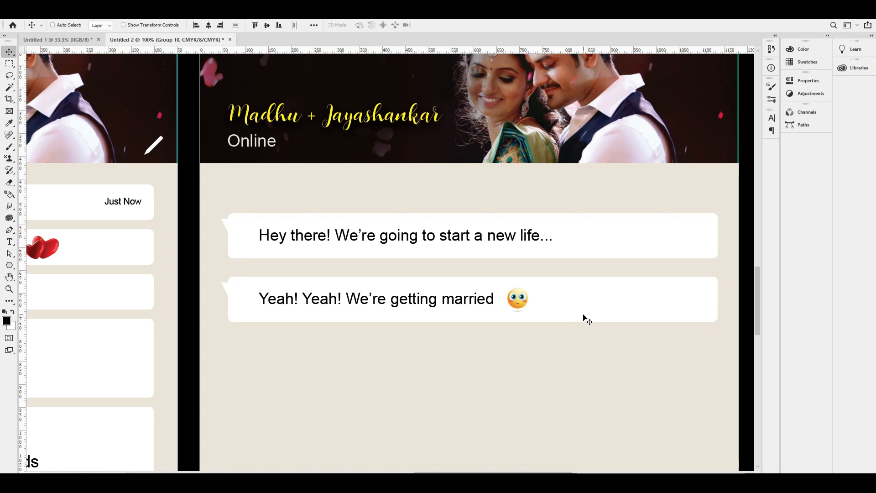
# Duplicate the second message group with its emoji directly below the original, leaving a gap between the bubbles.
pyautogui.moveTo(582, 312); pyautogui.dragTo(587, 346)
pyautogui.press('Down')
pyautogui.press('Down')
pyautogui.press('Down')
pyautogui.press('Down')
pyautogui.press('Down')
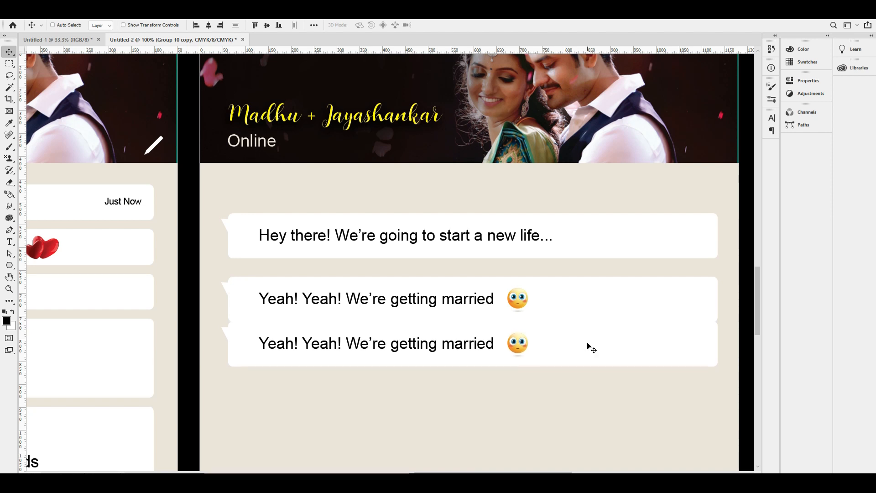
pyautogui.hotkey('shift', 'Down')
pyautogui.hotkey('shift', 'Down')
pyautogui.hotkey('shift', 'Down')
pyautogui.hotkey('shift', 'Down')
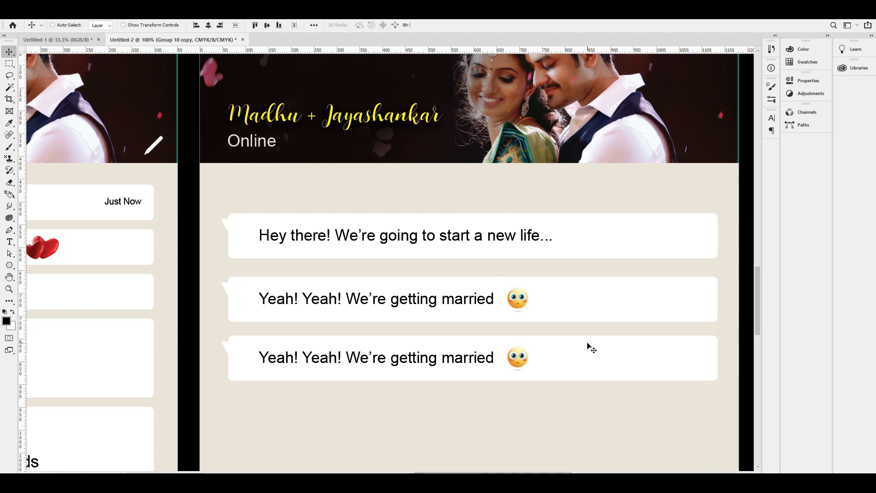
# Flip the duplicated third message group horizontally so that its tail points to the opposite side.
pyautogui.hotkey('ctrl', 't')
pyautogui.rightClick(566, 357)
pyautogui.click(601, 338)
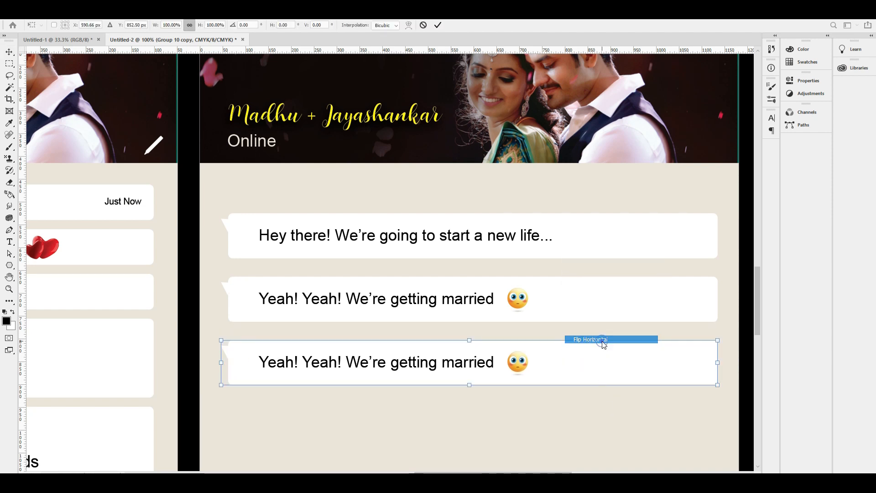
pyautogui.press('Return')
# Flip the mirrored text in the third bubble back horizontally and align it with the start of the messages above.
pyautogui.click(570, 367)
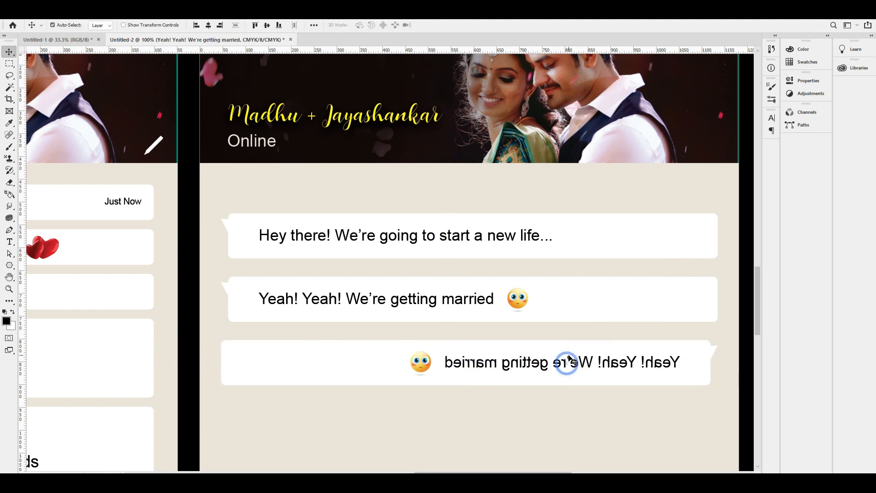
pyautogui.hotkey('ctrl', 't')
pyautogui.rightClick(603, 365)
pyautogui.click(640, 346)
pyautogui.press('Return')
pyautogui.moveTo(624, 363); pyautogui.dragTo(433, 362)
# Replace the text in the third bubble with "Wow! When?".
pyautogui.doubleClick(370, 365)
pyautogui.hotkey('ctrl', 'a')
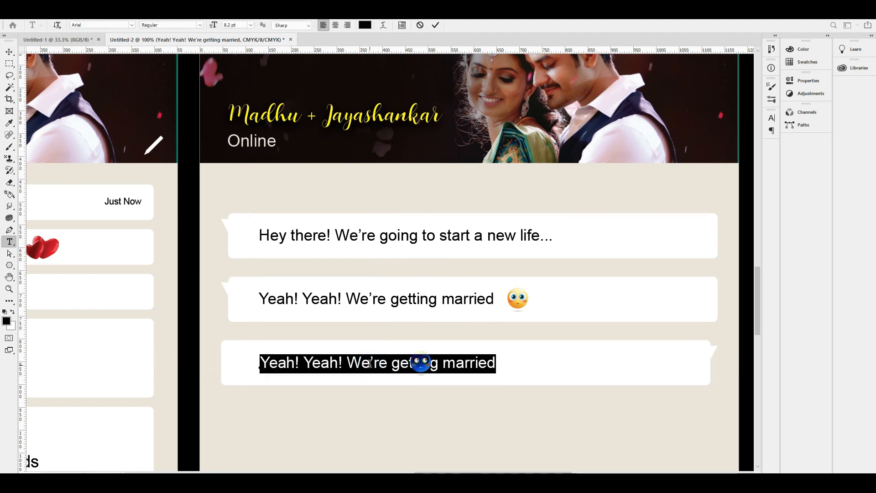
pyautogui.write('Wow! w')
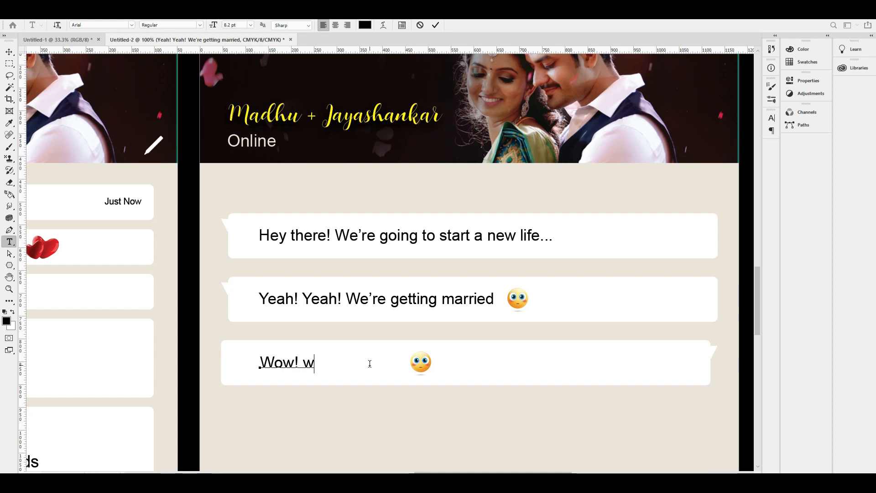
pyautogui.write('WEhe')
pyautogui.press('Delete')
pyautogui.write('hen?')
pyautogui.hotkey('ctrl', 'Return')
# Move "Wow! When?" to the tail end of its bubble and narrow the bubble from the opposite side into a short reply.
pyautogui.press('v')
pyautogui.moveTo(329, 369); pyautogui.dragTo(640, 374)
pyautogui.keyDown('ctrl'); pyautogui.click(505, 374); pyautogui.keyUp('ctrl')
pyautogui.hotkey('ctrl', 't')
pyautogui.moveTo(232, 363); pyautogui.dragTo(532, 372)
pyautogui.press('Return')
# Delete the leftover emoji beside the short reply and adjust the "Wow! When?" text inside its bubble.
pyautogui.moveTo(422, 364); pyautogui.dragTo(429, 354)
pyautogui.press('Delete')
pyautogui.moveTo(651, 374); pyautogui.dragTo(677, 370)
pyautogui.hotkey('ctrl', '-')
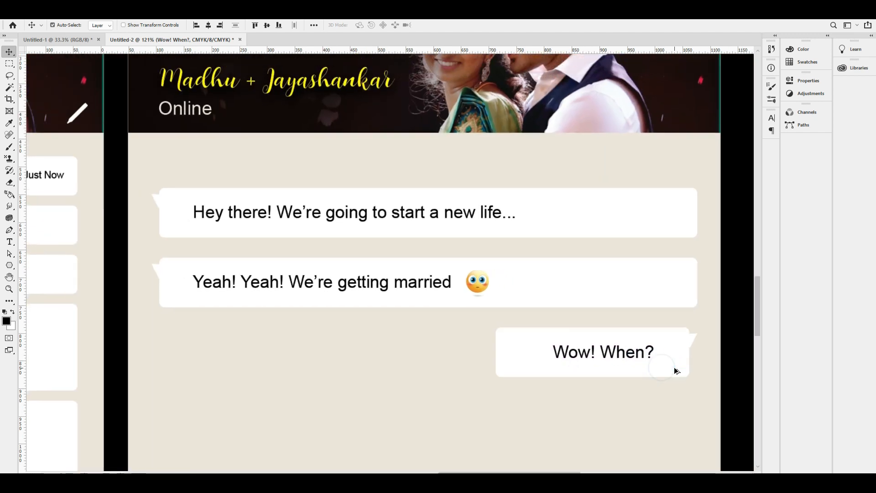
pyautogui.moveTo(607, 357); pyautogui.dragTo(583, 357)
# Fill the "Wow! When?" bubble's rounded rectangle with the light green e9ffbe.
pyautogui.click(615, 330)
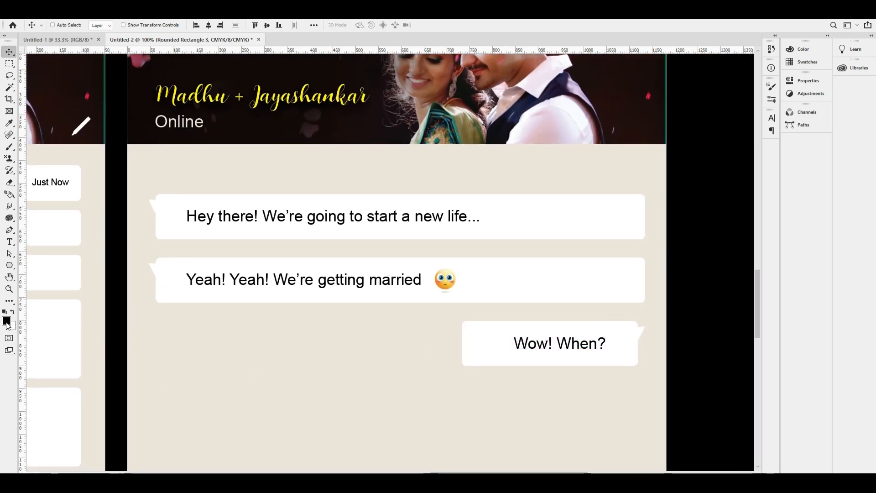
pyautogui.click(6, 321)
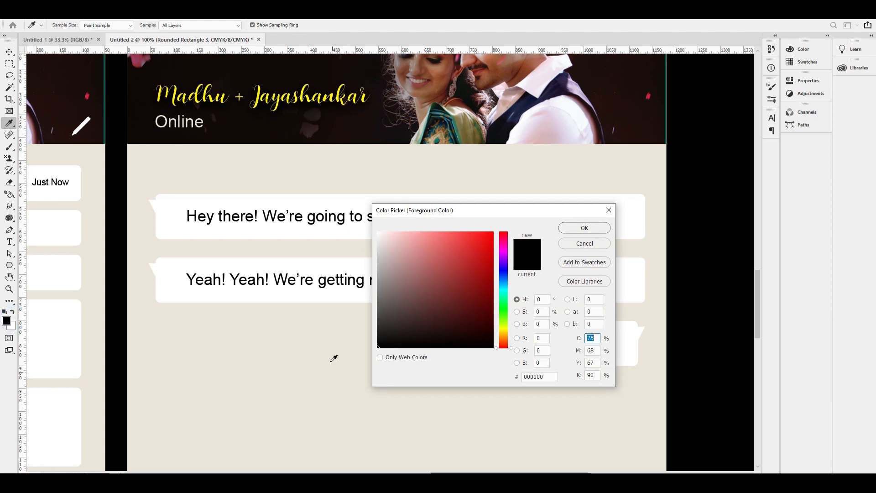
pyautogui.click(319, 356)
pyautogui.write('45')
pyautogui.press('Tab')
pyautogui.write('0')
pyautogui.press('Tab')
pyautogui.write('100')
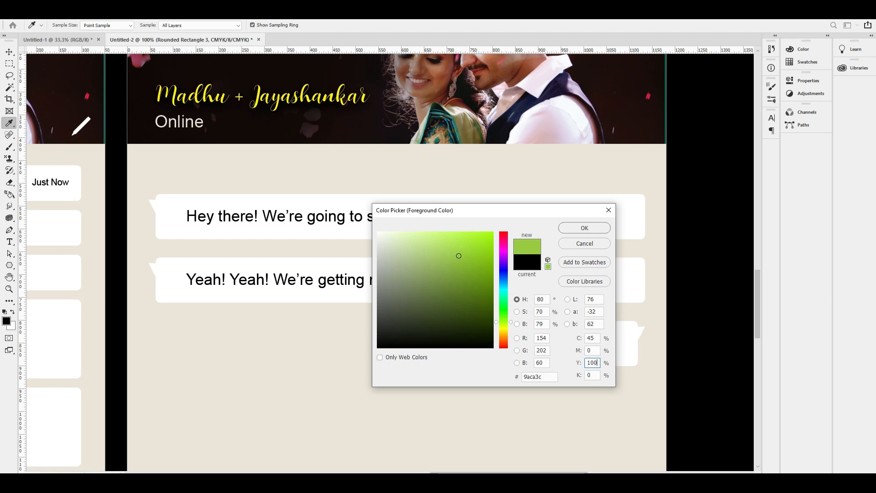
pyautogui.click(415, 236)
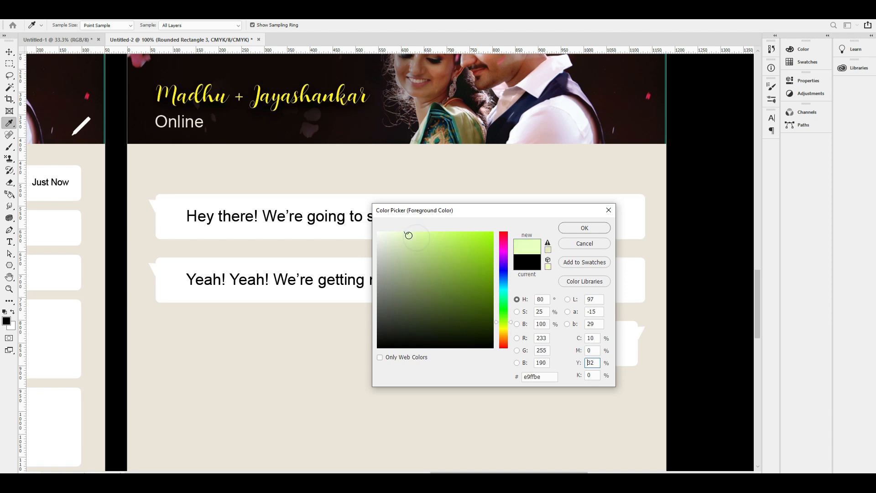
pyautogui.press('Return')
pyautogui.press('v')
pyautogui.hotkey('alt', 'BackSpace')
# Recolour the reply bubble's tail in the same light green and select the whole reply group.
pyautogui.moveTo(638, 330); pyautogui.dragTo(649, 330)
pyautogui.press('Escape')
pyautogui.press('Escape')
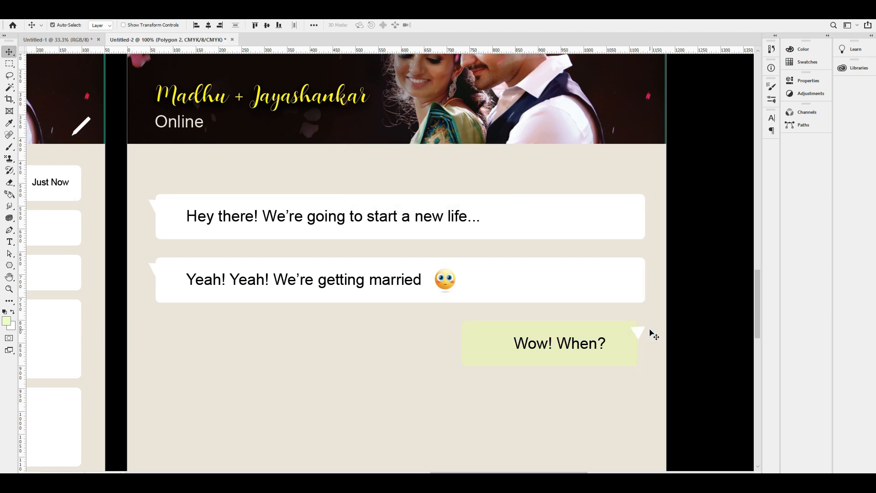
pyautogui.rightClick(618, 350)
pyautogui.click(641, 345)
pyautogui.moveTo(612, 382); pyautogui.dragTo(616, 357)
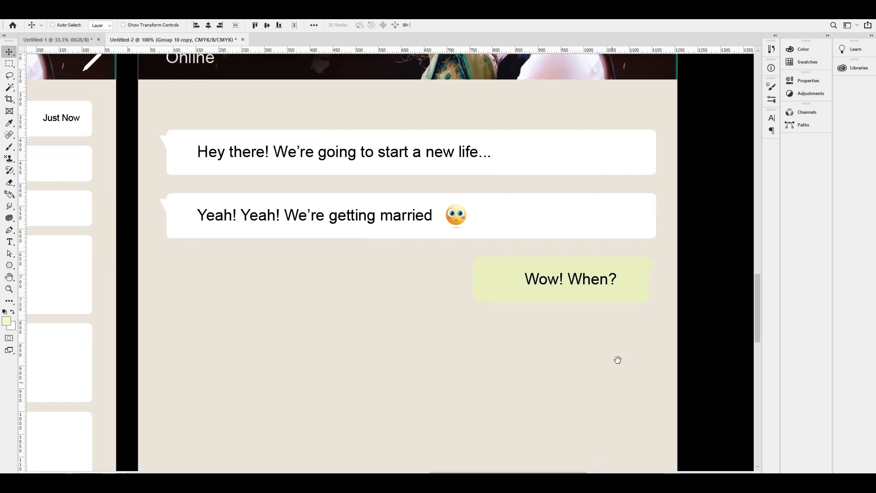
# Duplicate the first message group, "Hey there! We're going to start a new life...", below the green reply.
pyautogui.rightClick(399, 205)
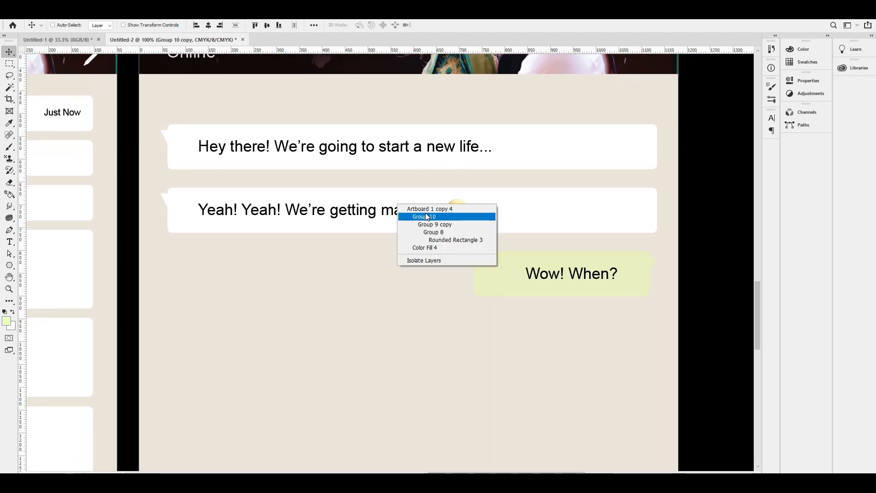
pyautogui.click(621, 179)
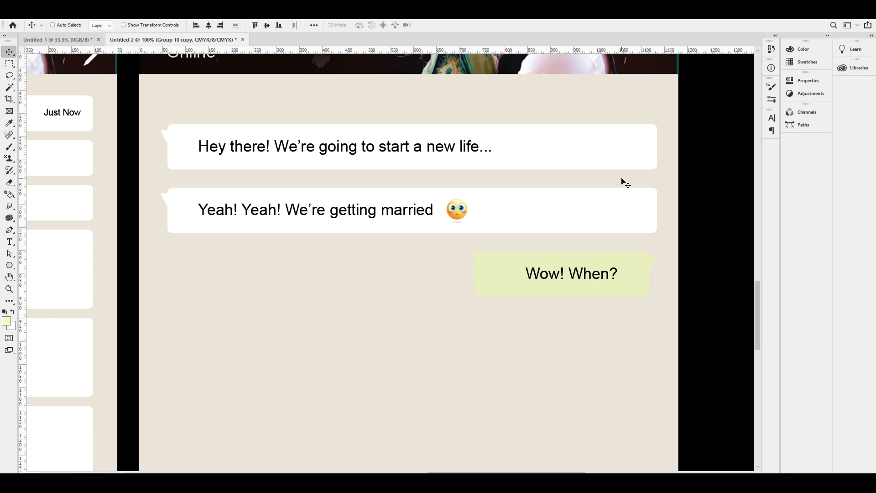
pyautogui.rightClick(404, 147)
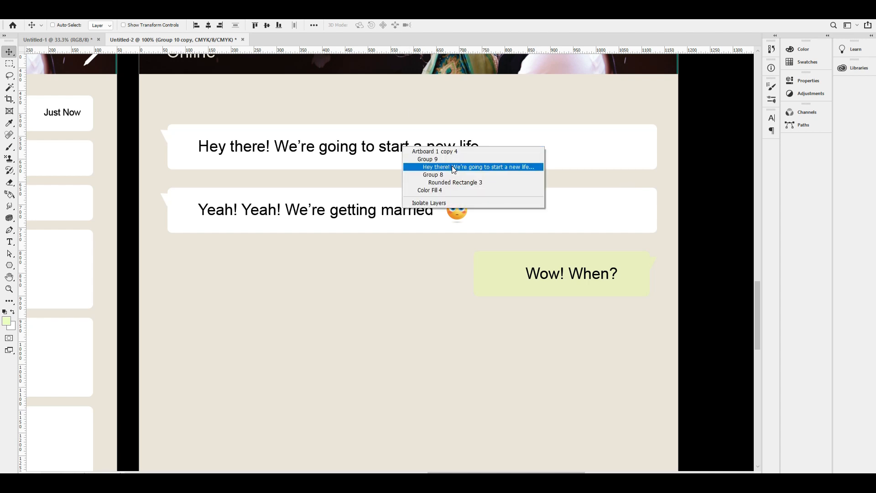
pyautogui.click(453, 165)
pyautogui.rightClick(429, 145)
pyautogui.click(472, 160)
pyautogui.moveTo(500, 148); pyautogui.dragTo(520, 315)
pyautogui.hotkey('shift', 'Down')
pyautogui.hotkey('shift', 'Down')
pyautogui.hotkey('shift', 'Down')
pyautogui.hotkey('shift', 'Down')
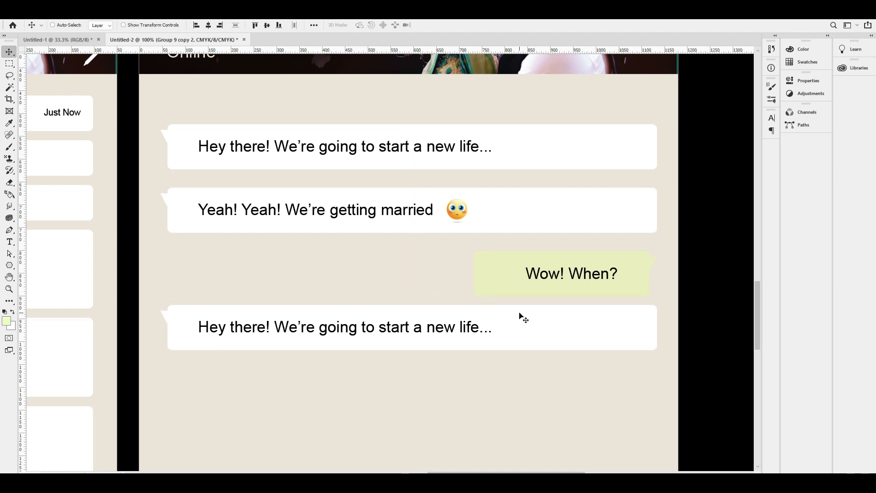
# Replace the text in the fourth bubble with "Coming May 18th".
pyautogui.press('t')
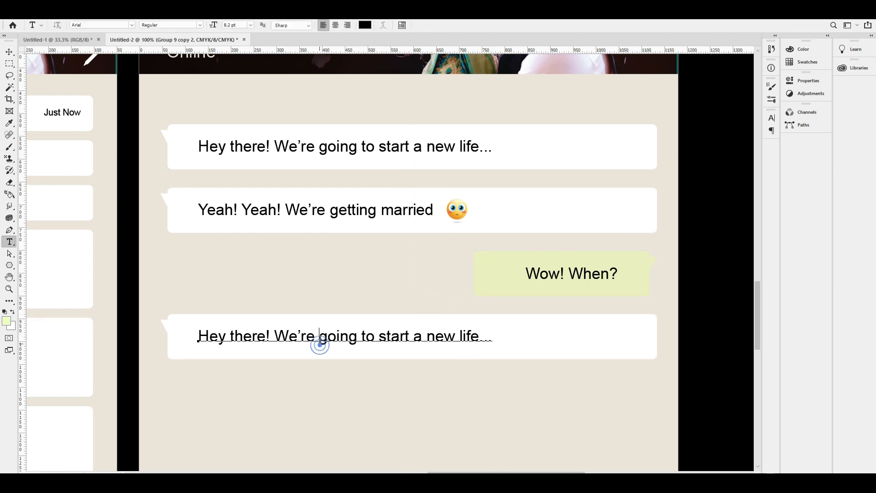
pyautogui.tripleClick(320, 338)
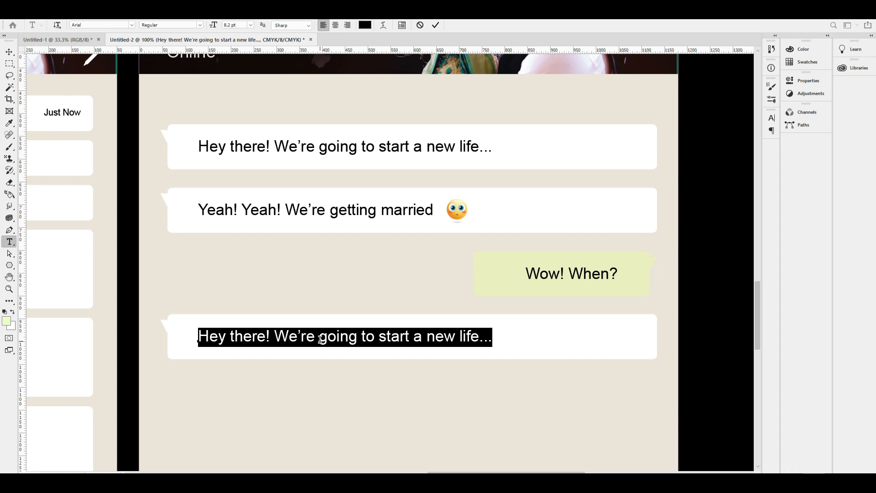
pyautogui.write('Comm')
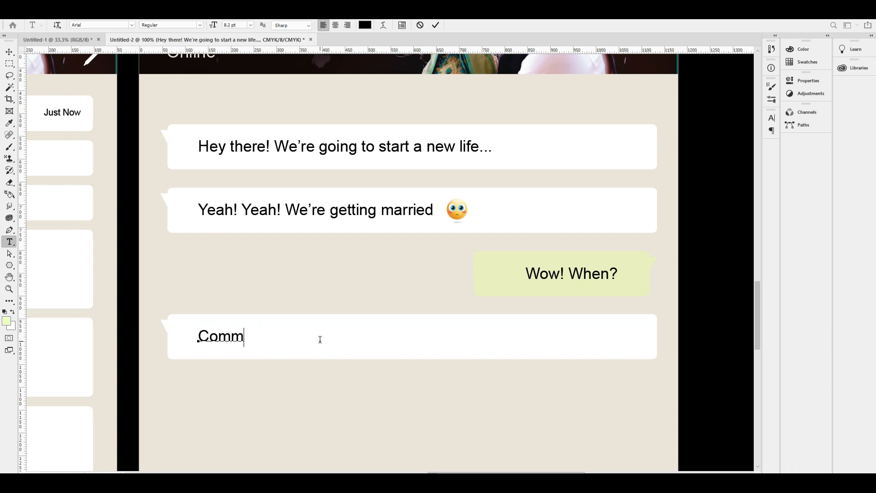
pyautogui.write('in')
pyautogui.write('ng m')
pyautogui.press('Delete')
pyautogui.write('May 2')
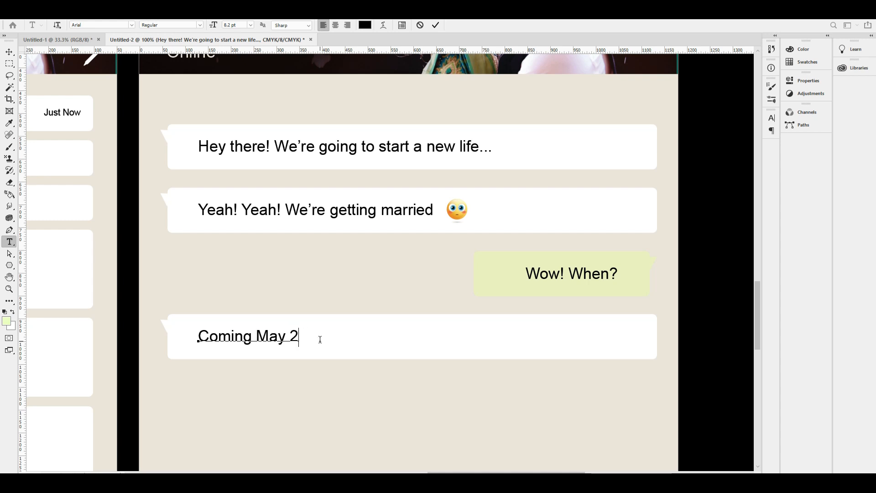
# Format the "th" in "Coming May 18th" as superscript and commit the text.
pyautogui.moveTo(320, 339); pyautogui.dragTo(308, 339)
pyautogui.hotkey('ctrl', 't')
pyautogui.click(718, 181)
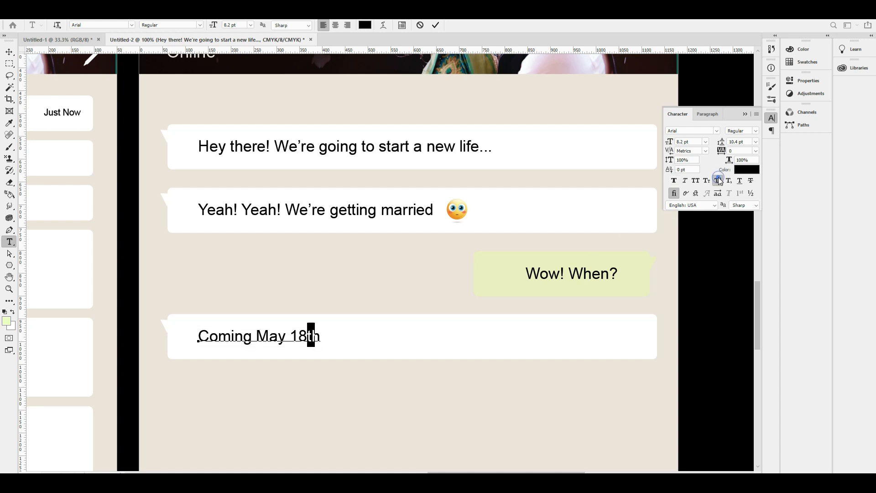
pyautogui.hotkey('ctrl', 'Return')
pyautogui.write('v')
pyautogui.press('Escape')
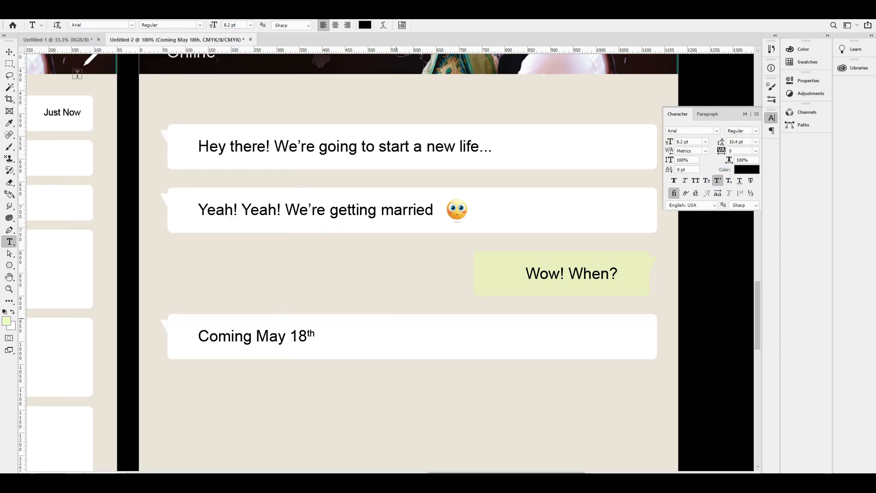
# Copy the smiling halo emoji from the Untitled-1 document onto the chat artboard in Untitled-2.
pyautogui.click(70, 39)
pyautogui.scroll(-1, 279, 260)
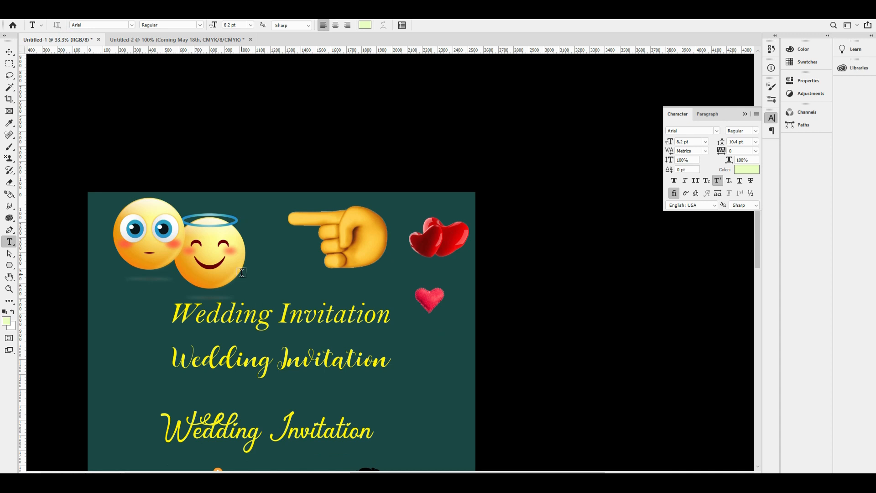
pyautogui.press('v')
pyautogui.moveTo(238, 270); pyautogui.dragTo(334, 350)
# Scale the halo emoji down to about the text height, placed after the date in the fourth bubble, and bring it to the front.
pyautogui.press('Return')
pyautogui.hotkey('ctrl', 't')
pyautogui.press('Return')
pyautogui.hotkey('ctrl', 'shift', ']')
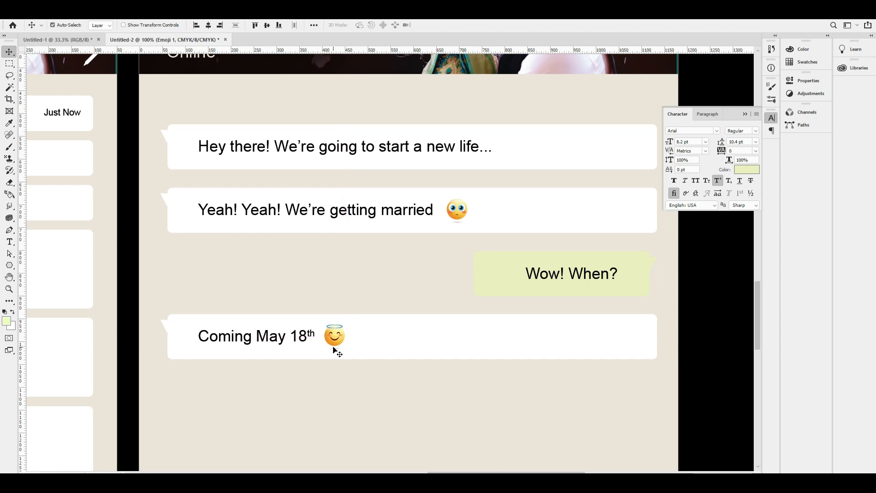
# Duplicate the green "Wow! When?" reply group below the "Coming May 18th" message.
pyautogui.hotkey('ctrl', '-')
pyautogui.scroll(-1, 561, 295)
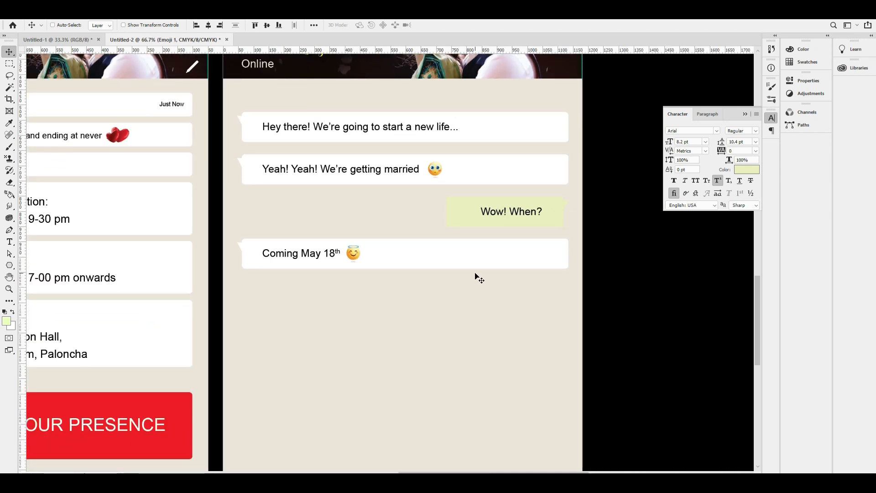
pyautogui.scroll(-1, 495, 272)
pyautogui.rightClick(495, 191)
pyautogui.click(535, 203)
pyautogui.moveTo(544, 204); pyautogui.dragTo(556, 269)
pyautogui.press('Down')
pyautogui.press('Down')
pyautogui.press('Down')
pyautogui.press('Down')
pyautogui.press('Down')
pyautogui.press('Down')
pyautogui.press('Down')
pyautogui.hotkey('shift', 'Down')
pyautogui.hotkey('shift', 'Down')
pyautogui.hotkey('shift', 'Down')
pyautogui.hotkey('shift', 'Down')
pyautogui.hotkey('shift', 'Down')
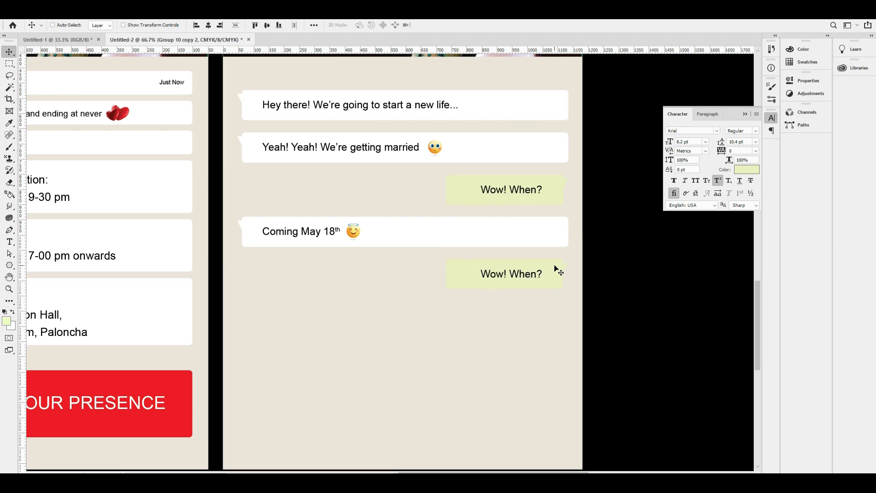
# Replace the text in the lower green bubble with "Oh!! Where?".
pyautogui.press('t')
pyautogui.click(528, 272)
pyautogui.tripleClick(528, 272)
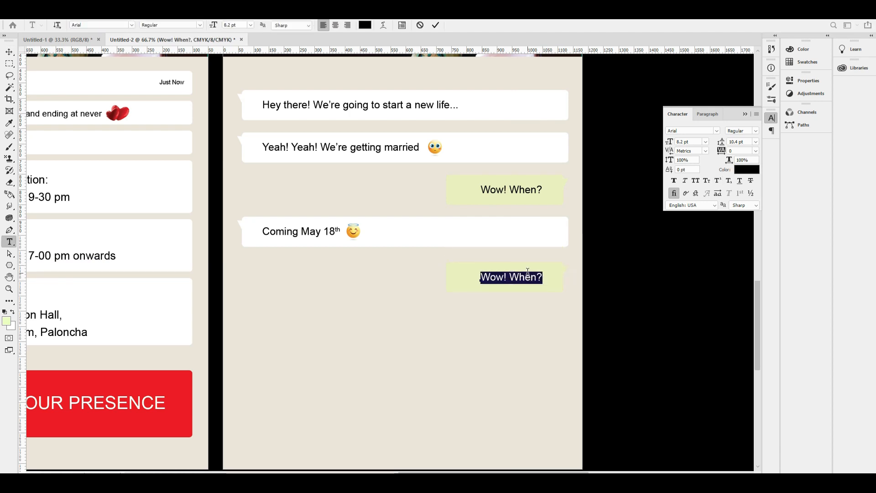
pyautogui.write('O')
pyautogui.write('h!!@')
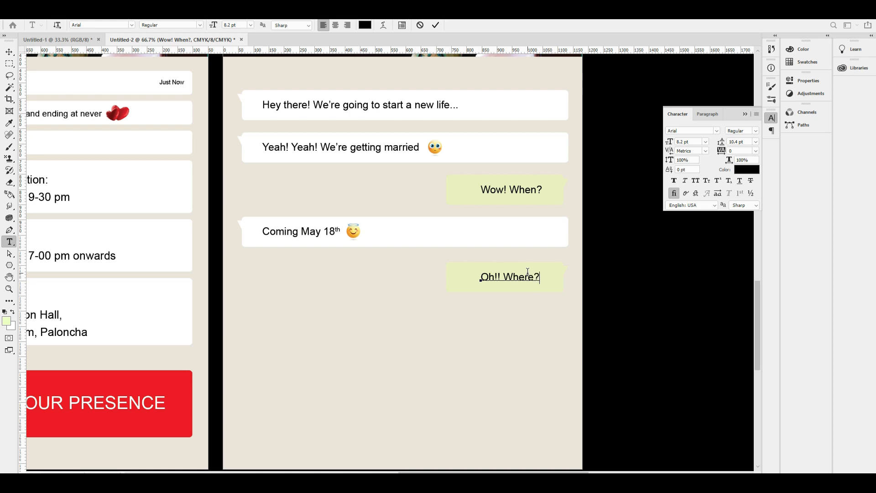
pyautogui.hotkey('ctrl', 'Return')
pyautogui.press('v')
pyautogui.hotkey('ctrl', 't')
pyautogui.press('Escape')
# Duplicate the "Coming May 18th" message bubble without its emoji below the "Oh!! Where?" reply.
pyautogui.rightClick(318, 233)
pyautogui.click(358, 240)
pyautogui.moveTo(434, 235); pyautogui.dragTo(462, 310)
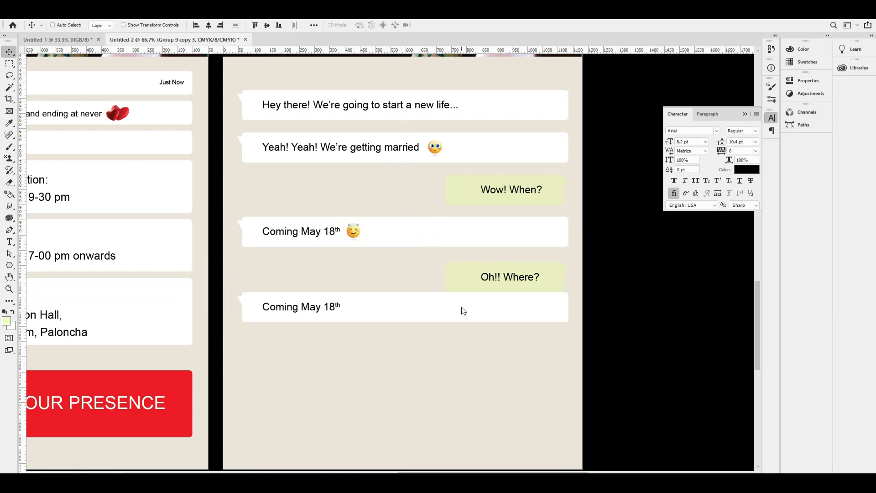
pyautogui.hotkey('shift', 'Down')
pyautogui.hotkey('shift', 'Down')
pyautogui.hotkey('shift', 'Down')
pyautogui.hotkey('shift', 'Down')
# Replace the text in the lowest white bubble with "Roate your eyes to the left page.".
pyautogui.press('t')
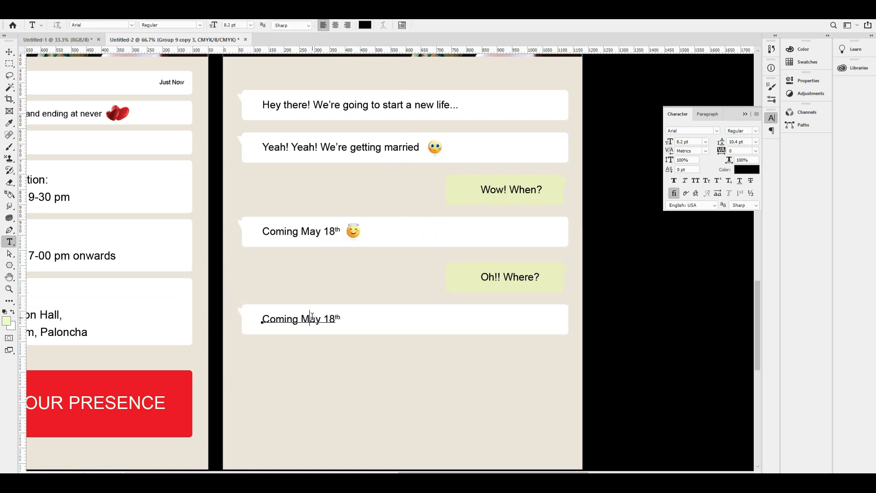
pyautogui.tripleClick(312, 318)
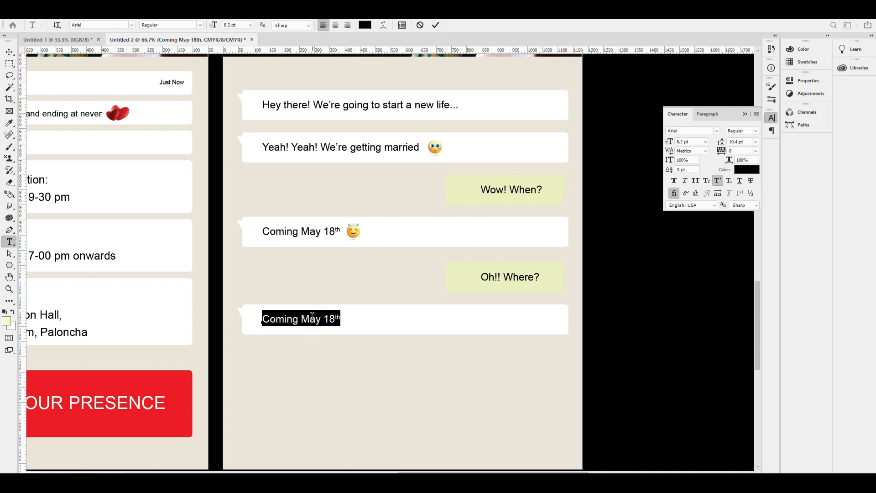
pyautogui.write('Roate your eyes to the left p')
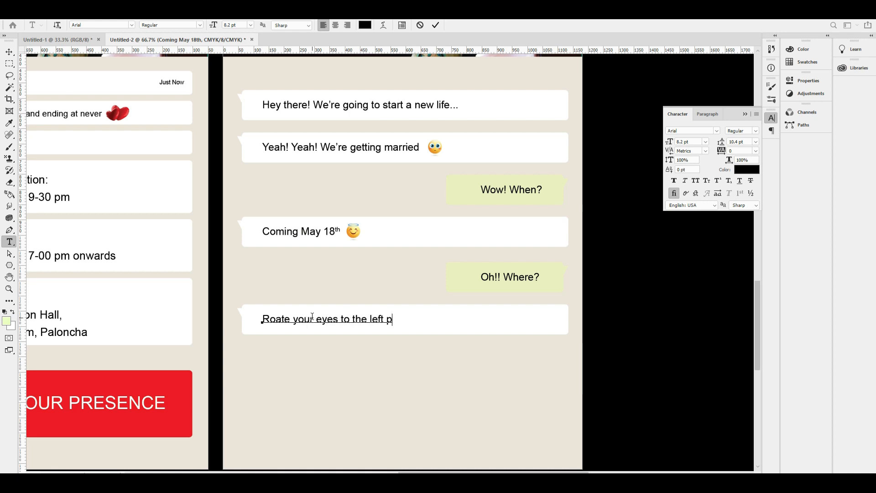
pyautogui.hotkey('ctrl', 'Return')
pyautogui.press('v')
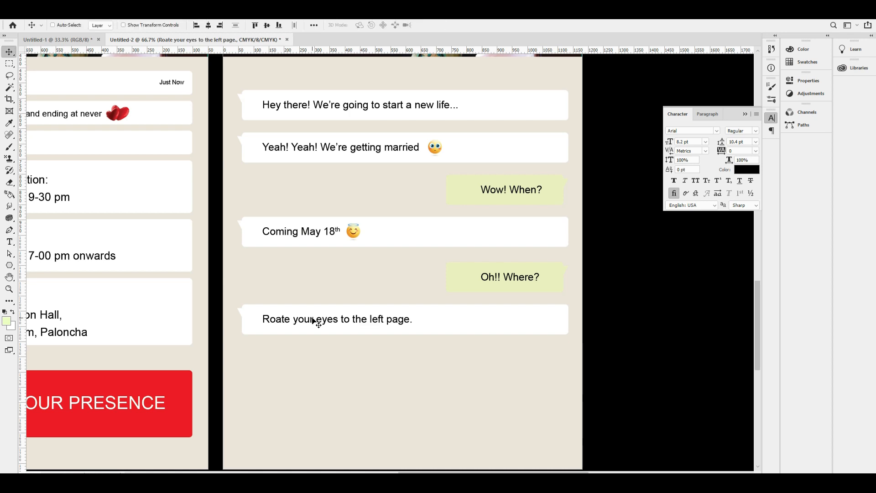
# Shift the text of the lowest message to the right inside its bubble.
pyautogui.press('ctrl')
pyautogui.moveTo(364, 327); pyautogui.dragTo(367, 327)
pyautogui.hotkey('shift', 'Right')
pyautogui.hotkey('shift', 'Right')
pyautogui.hotkey('shift', 'Right')
pyautogui.hotkey('shift', 'Right')
pyautogui.hotkey('shift', 'Right')
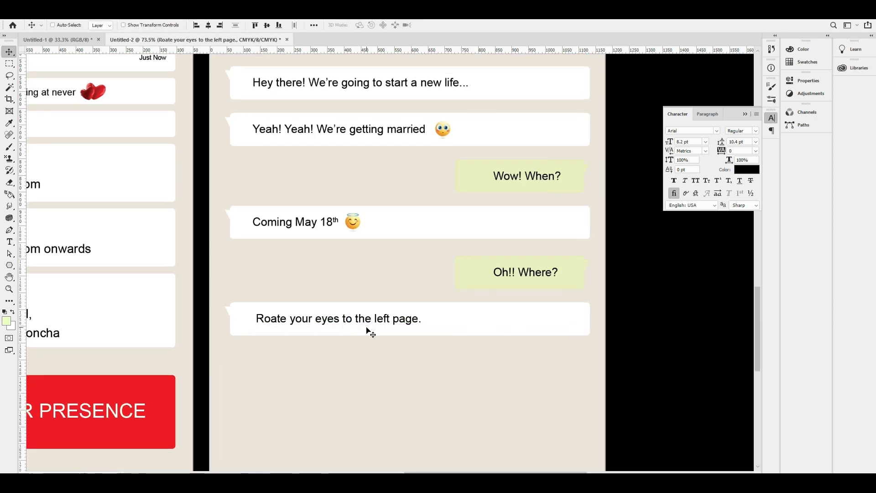
# Copy the pointing-hand emoji from the Untitled-1 document to the start of the "Roate your eyes to the left page." message, scaled down to fit.
pyautogui.click(63, 40)
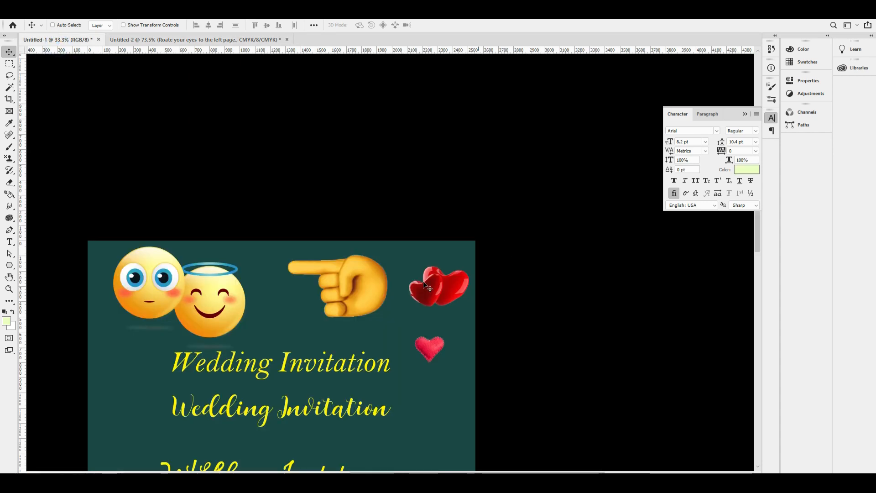
pyautogui.moveTo(293, 135); pyautogui.dragTo(259, 319)
pyautogui.press('Return')
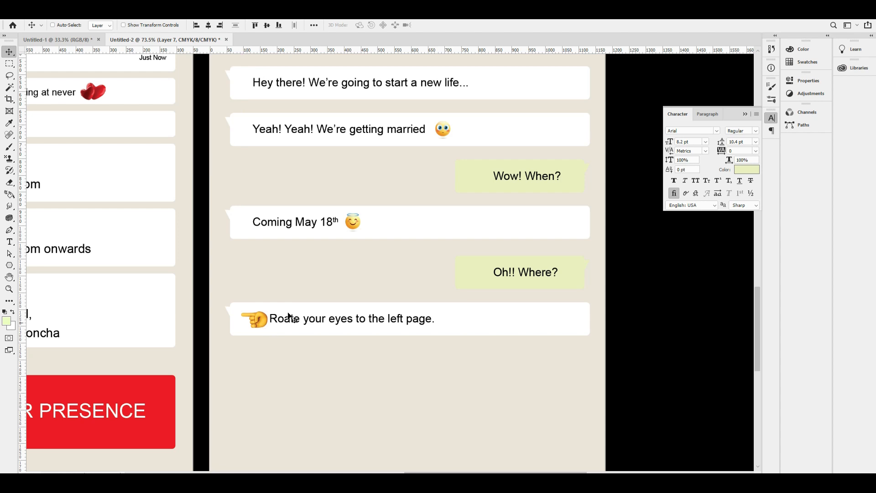
# Duplicate the "Coming May 18th" message bubble without its emoji below the "Roate your eyes to the left page." message, leaving a small gap.
pyautogui.scroll(-1, 361, 281)
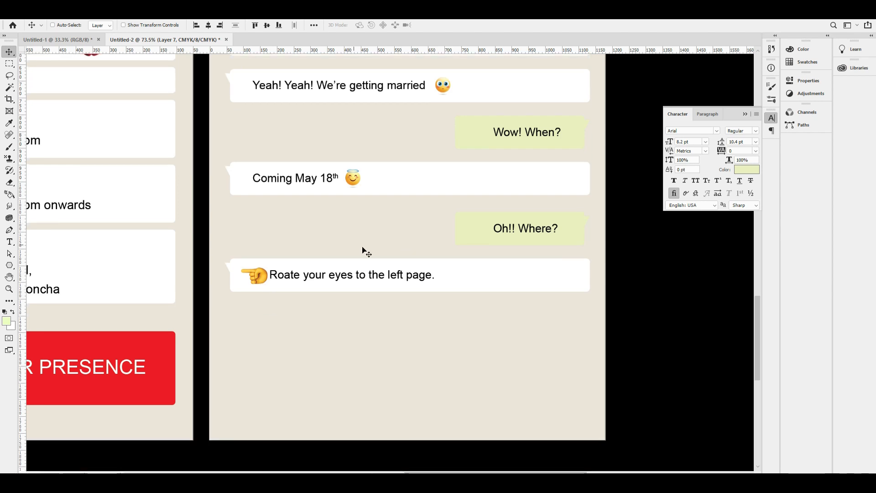
pyautogui.scroll(-2, 376, 251)
pyautogui.rightClick(390, 202)
pyautogui.click(435, 214)
pyautogui.moveTo(435, 213); pyautogui.dragTo(466, 330)
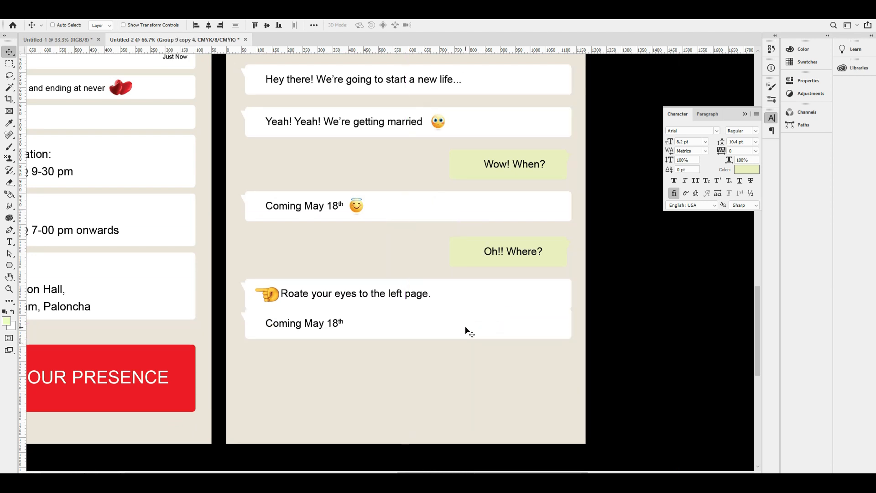
pyautogui.press('Up')
pyautogui.press('Up')
pyautogui.press('Up')
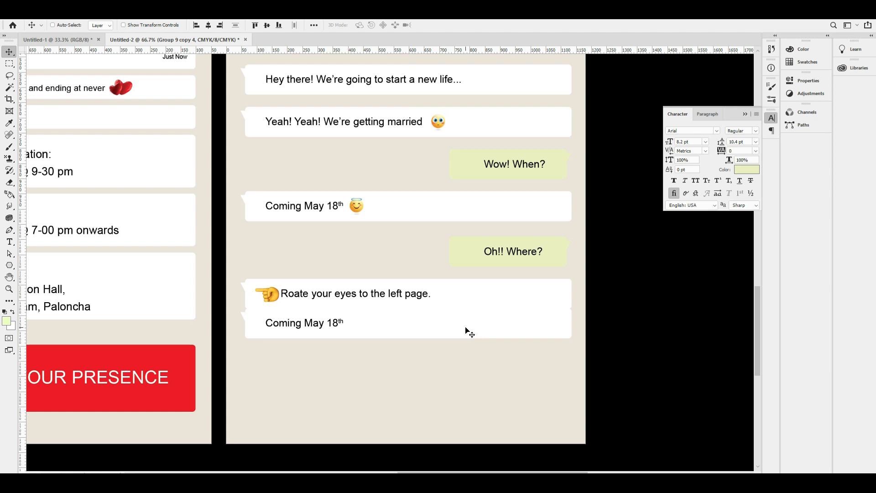
pyautogui.hotkey('shift', 'Down')
pyautogui.hotkey('shift', 'Down')
pyautogui.hotkey('shift', 'Down')
pyautogui.hotkey('shift', 'Down')
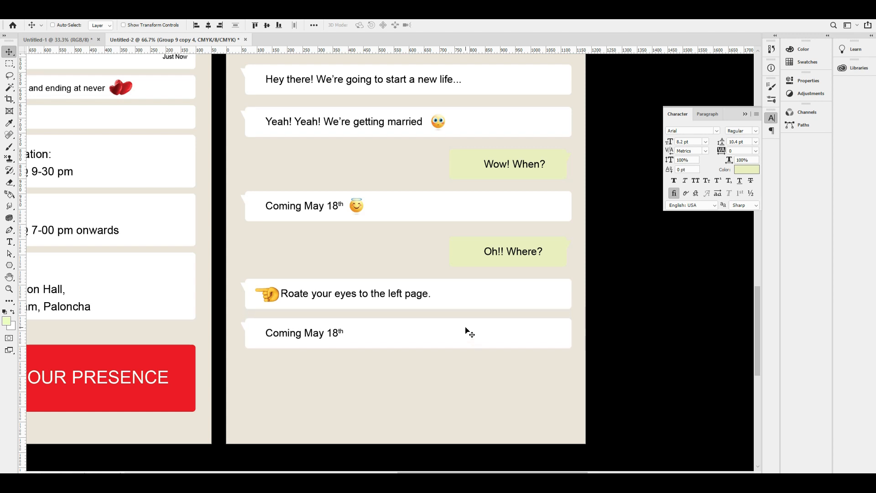
# Replace the lowest bubble's text with "You are obligated to attend our wedding or else you will be blocked on whatsapp" on three lines.
pyautogui.doubleClick(331, 338)
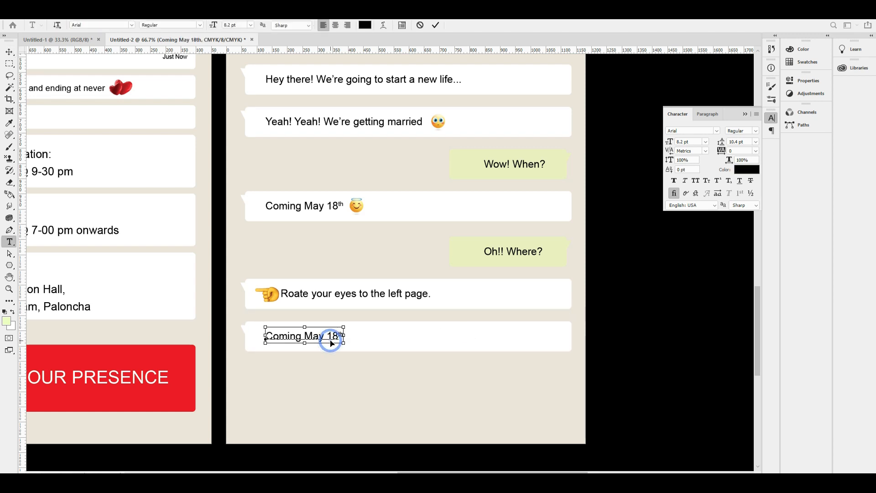
pyautogui.write('You are obligated to attend our')
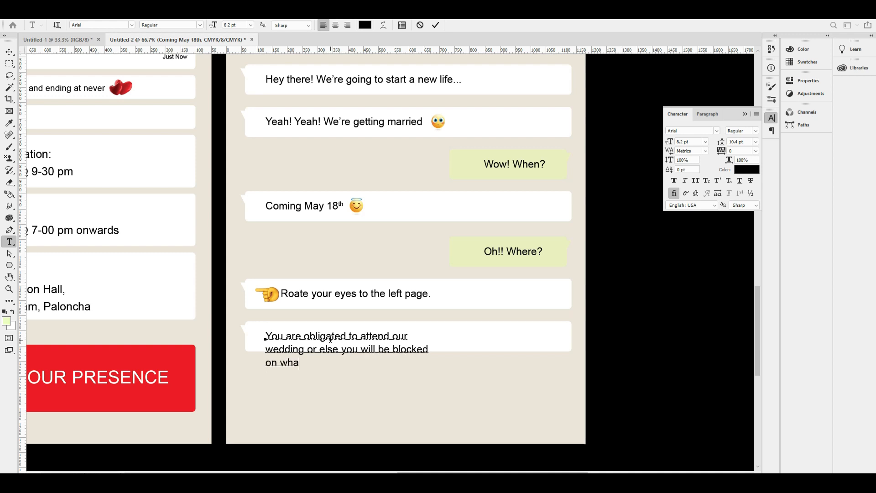
pyautogui.hotkey('ctrl', 'a')
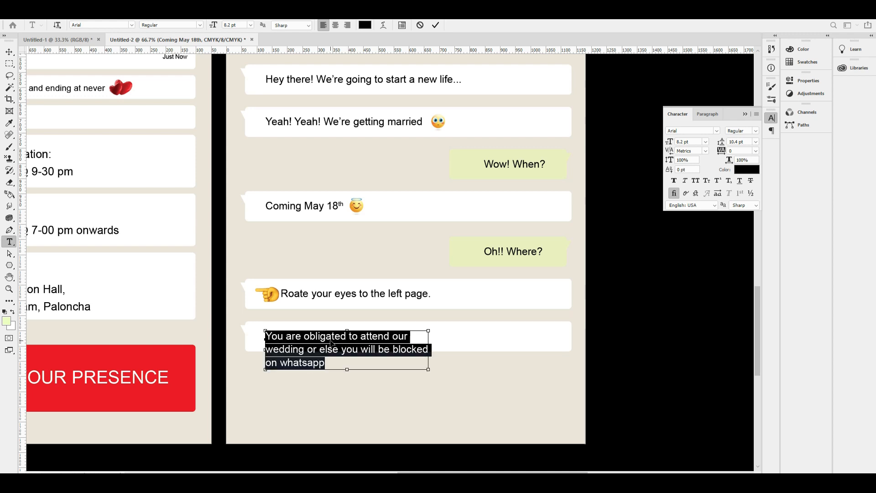
pyautogui.hotkey('ctrl', 'Return')
# Stretch the rounded rectangle of the lowest bubble downward so it encloses all three text lines.
pyautogui.rightClick(504, 345)
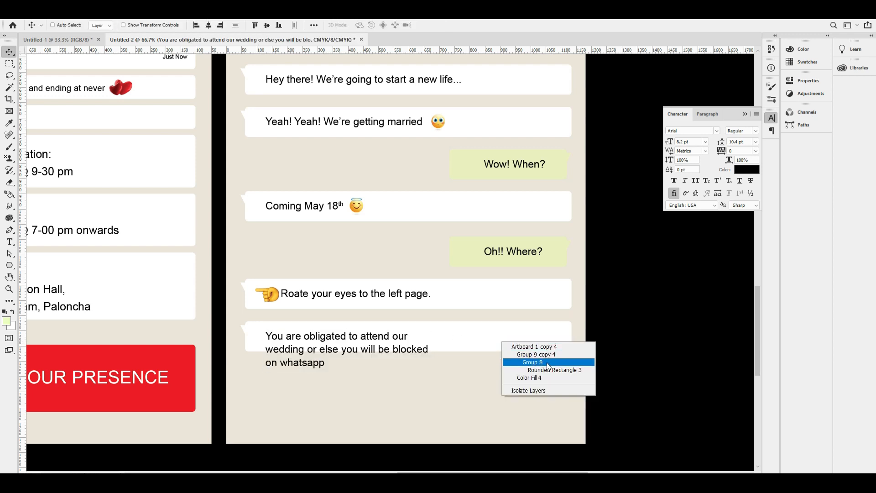
pyautogui.click(513, 361)
pyautogui.rightClick(472, 340)
pyautogui.click(519, 366)
pyautogui.hotkey('ctrl', 't')
pyautogui.moveTo(408, 352); pyautogui.dragTo(438, 377)
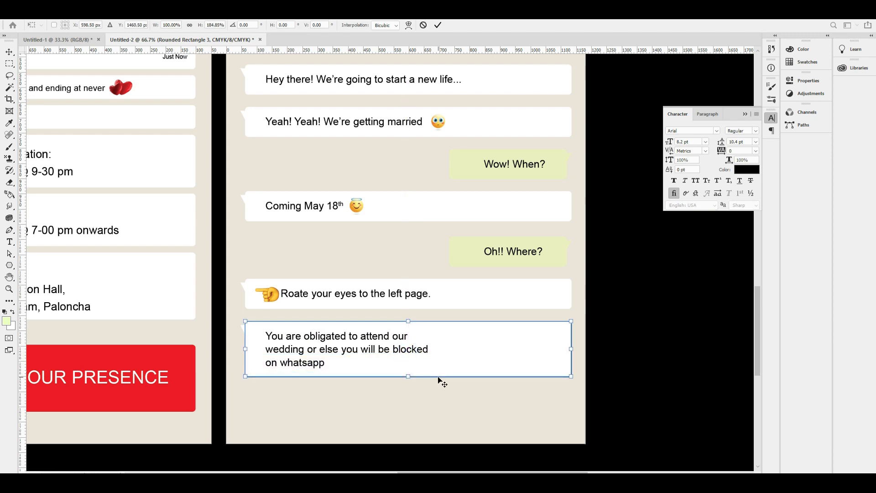
pyautogui.press('Return')
pyautogui.click(73, 39)
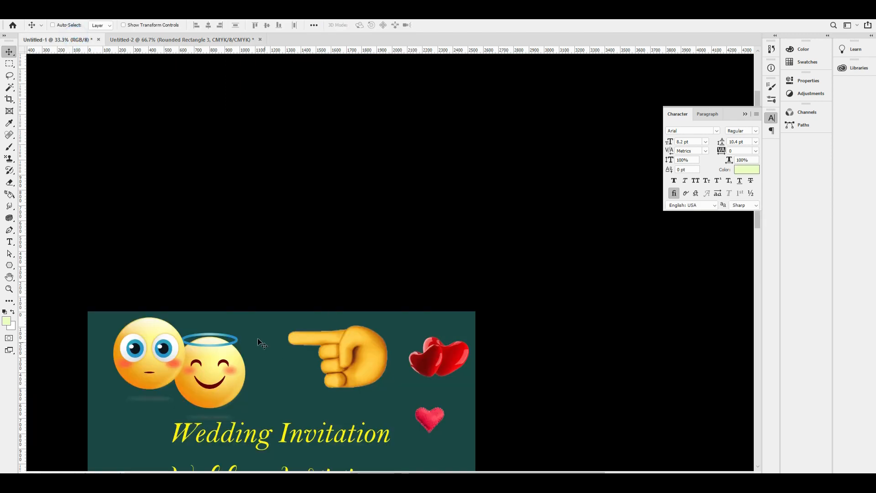
pyautogui.moveTo(177, 266); pyautogui.dragTo(458, 324)
pyautogui.press('Delete')
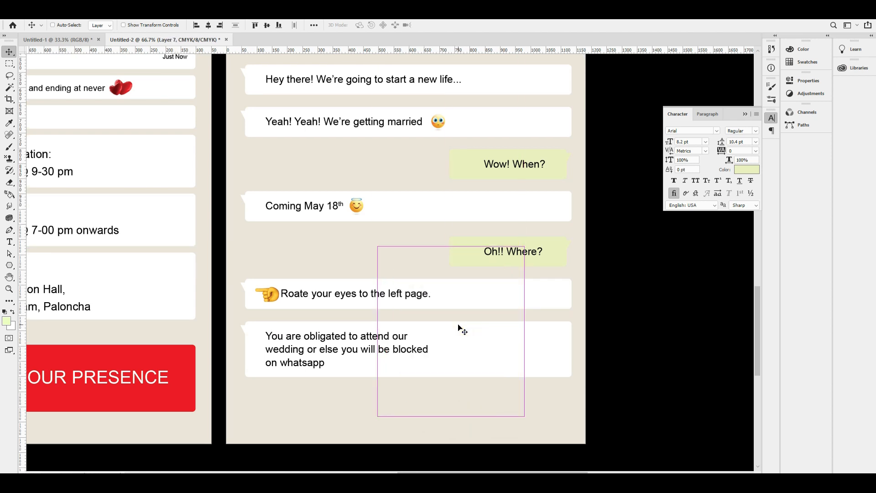
# Duplicate the wide-eyed emoji from the "Yeah! Yeah! We're getting married" message to the end of the "on whatsapp" line.
pyautogui.rightClick(439, 122)
pyautogui.click(487, 132)
pyautogui.moveTo(445, 123); pyautogui.dragTo(347, 365)
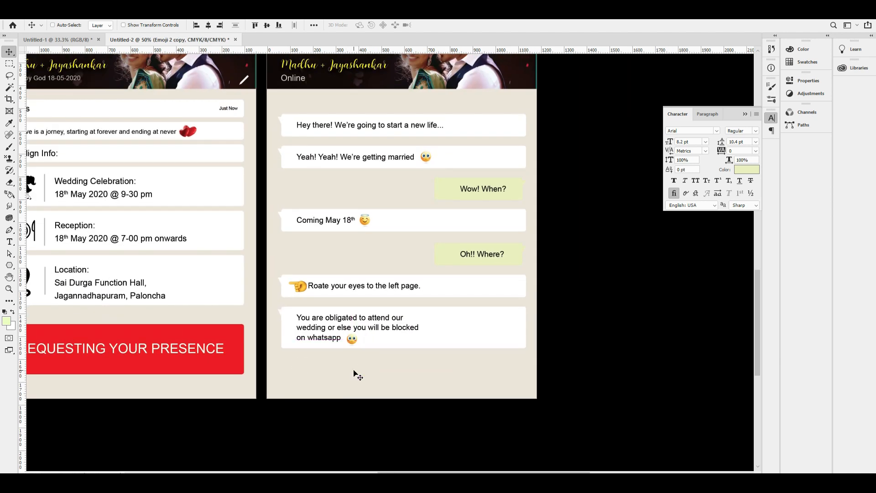
# Duplicate the "You are obligated" message bubble without its emoji directly below the original.
pyautogui.scroll(-3, 424, 339)
pyautogui.scroll(3, 383, 346)
pyautogui.rightClick(451, 320)
pyautogui.click(538, 277)
pyautogui.rightClick(451, 333)
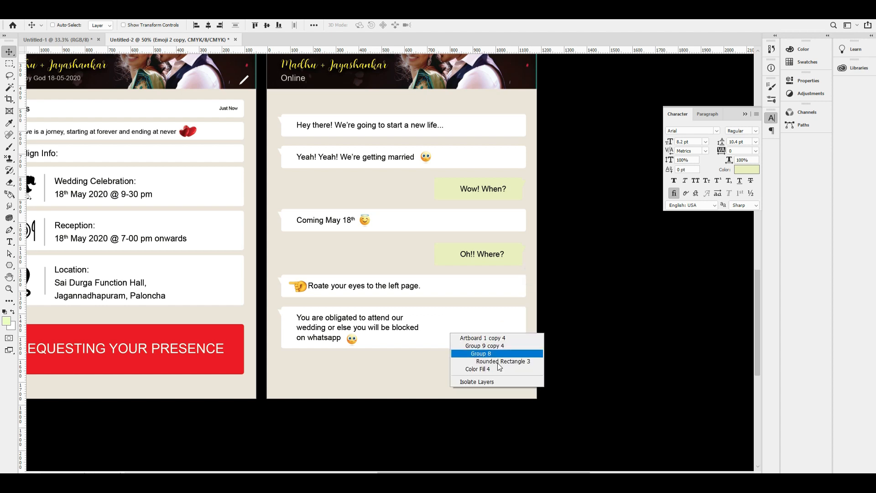
pyautogui.click(502, 348)
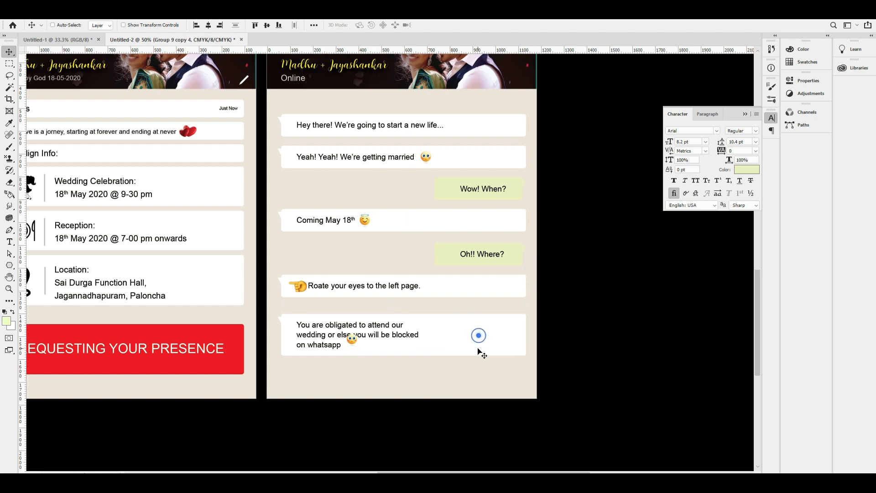
pyautogui.moveTo(468, 334); pyautogui.dragTo(468, 377)
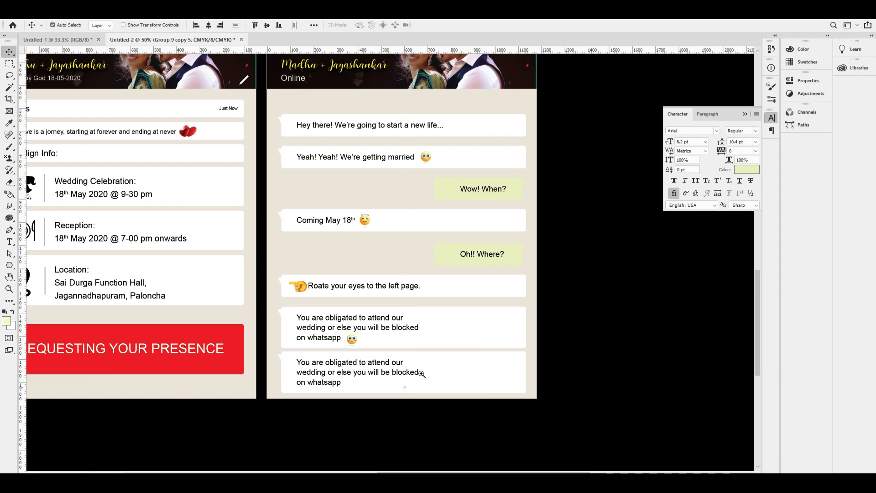
# Replace the lowest bubble's text with "Lovingly", a blank line and the couple's two first names.
pyautogui.scroll(3, 404, 386)
pyautogui.doubleClick(350, 346)
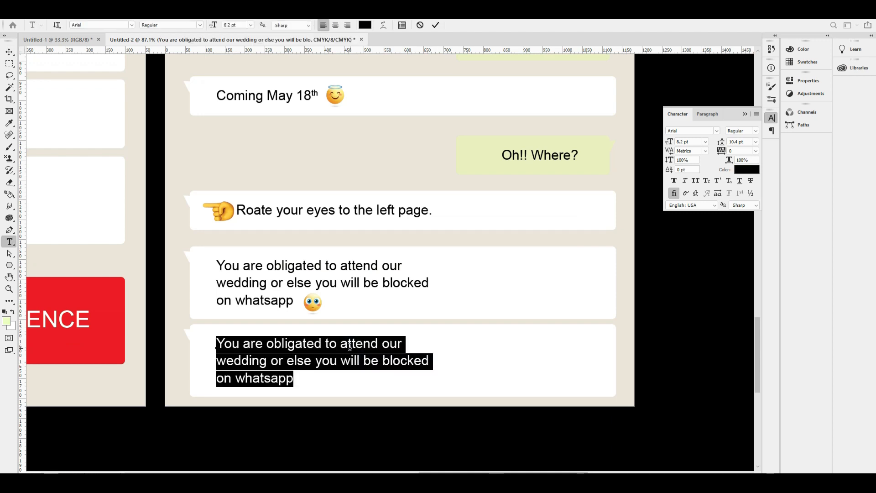
pyautogui.write('Lovingly')
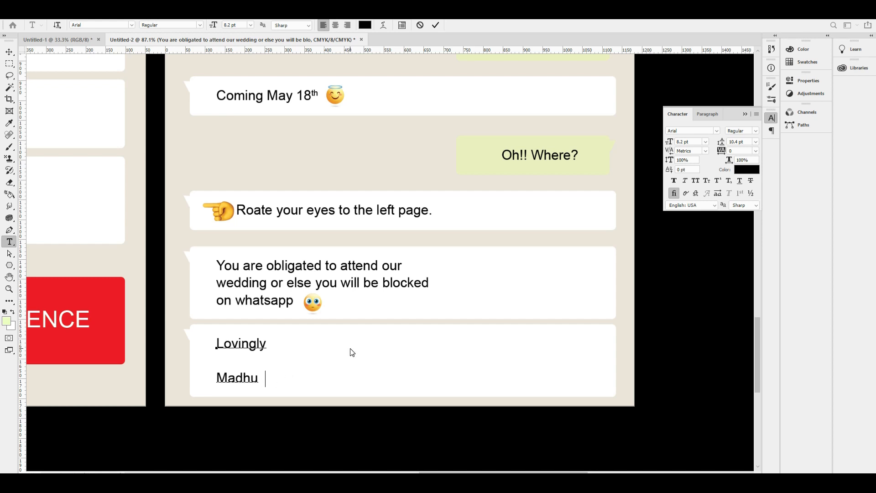
pyautogui.click(274, 416)
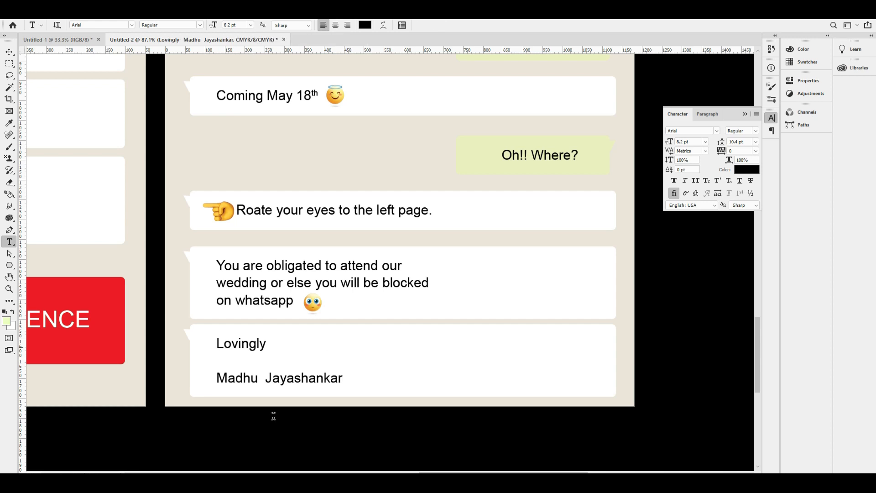
# Widen the gap between the couple's two names in the lowest message with extra spaces.
pyautogui.click(274, 381)
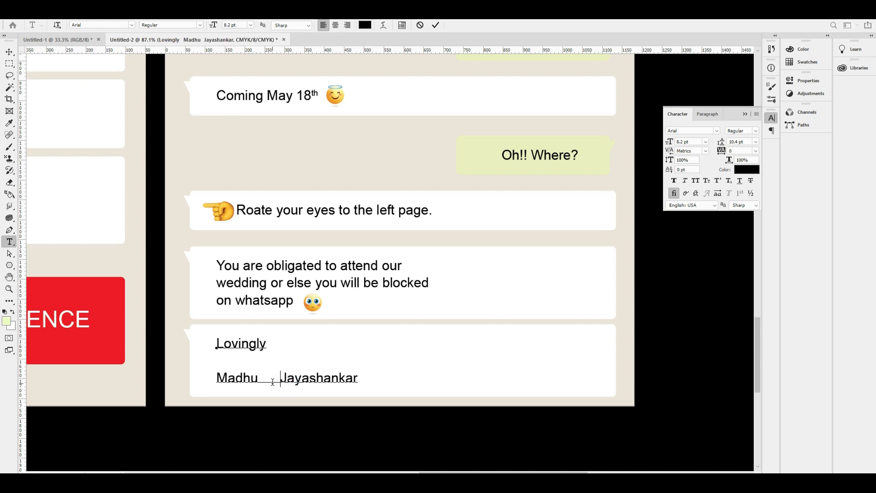
pyautogui.hotkey('ctrl', '0')
pyautogui.press('v')
# Copy the red hearts from the other page's status line into the gap between the two names, scaled down to fit.
pyautogui.scroll(-3, 478, 309)
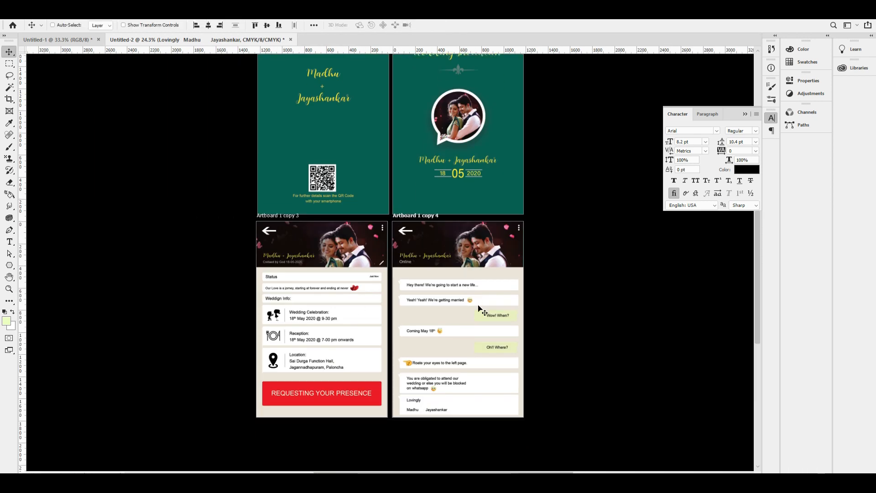
pyautogui.moveTo(436, 407); pyautogui.dragTo(479, 388)
pyautogui.moveTo(295, 198); pyautogui.dragTo(411, 409)
pyautogui.moveTo(400, 409); pyautogui.dragTo(425, 393)
pyautogui.hotkey('ctrl', 't')
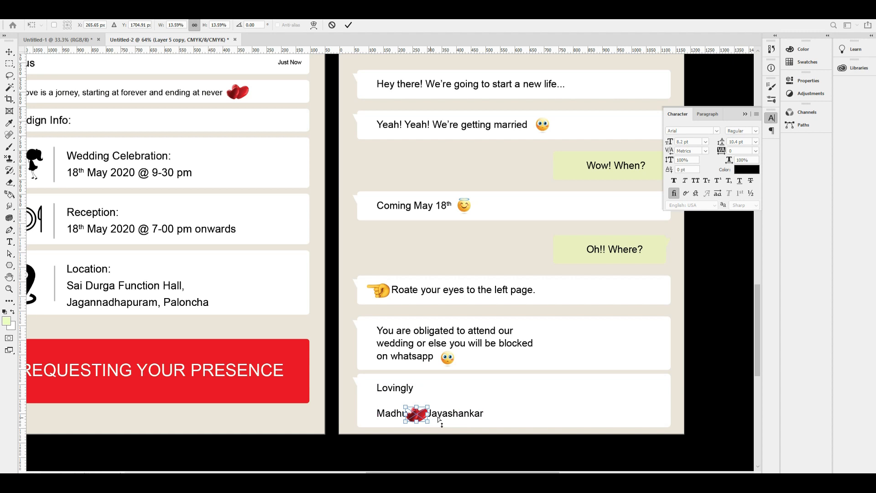
pyautogui.scroll(4, 425, 413)
pyautogui.press('Return')
pyautogui.moveTo(426, 414)
pyautogui.mouseDown()
pyautogui.moveTo(417, 414)
pyautogui.moveTo(430, 413)
pyautogui.mouseUp()
# Indent the line with the couple's names to the right and move the red hearts back between the two names.
pyautogui.moveTo(589, 393); pyautogui.dragTo(367, 319)
pyautogui.press('t')
pyautogui.click(224, 351)
pyautogui.press('Home')
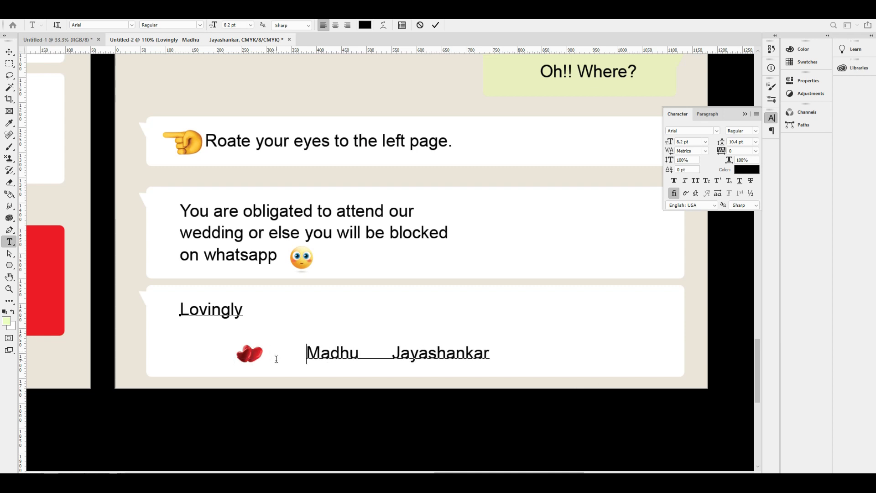
pyautogui.hotkey('ctrl', 'Return')
pyautogui.press('v')
pyautogui.moveTo(254, 358); pyautogui.dragTo(435, 358)
# Narrow the "Lovingly" bubble's rounded rectangle from its right side to about 84% width and place a vertical guide along its new right edge.
pyautogui.hotkey('ctrl', '-')
pyautogui.scroll(1, 583, 308)
pyautogui.hotkey('ctrl', '-')
pyautogui.hotkey('ctrl', '-')
pyautogui.scroll(2, 461, 368)
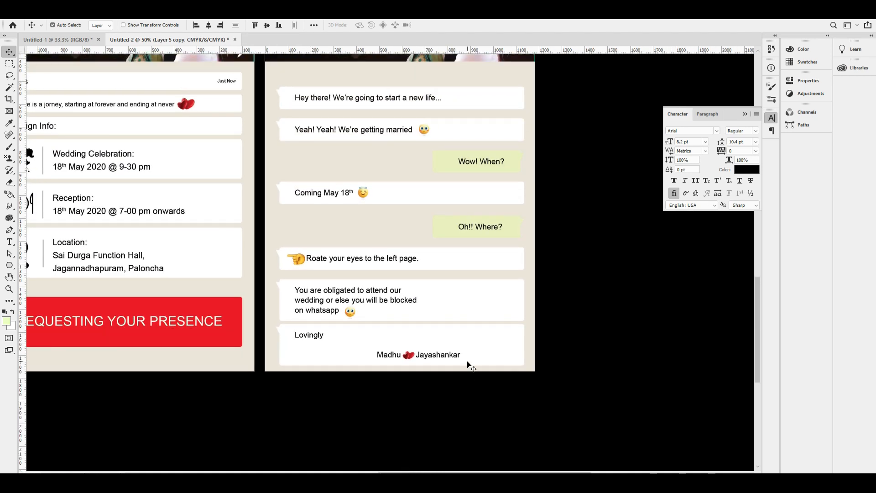
pyautogui.hotkey('ctrl', '-')
pyautogui.keyDown('ctrl'); pyautogui.click(474, 325); pyautogui.keyUp('ctrl')
pyautogui.hotkey('ctrl', 't')
pyautogui.moveTo(479, 317); pyautogui.dragTo(452, 335)
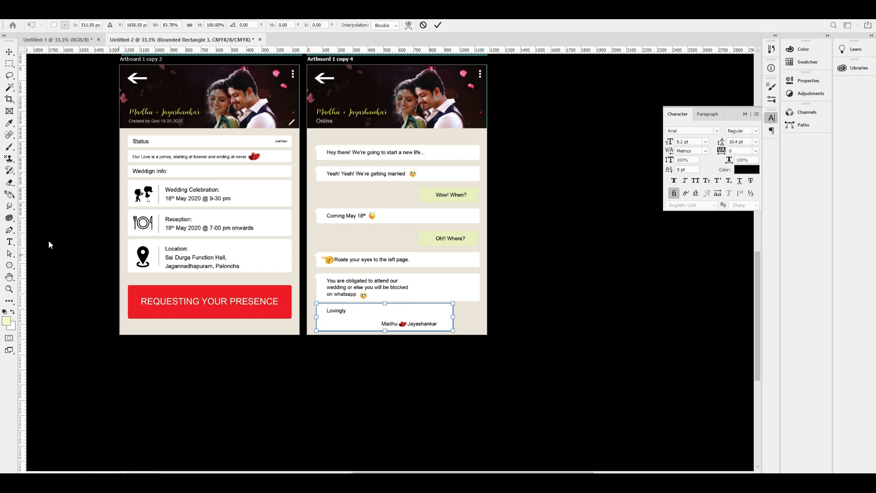
pyautogui.press('Return')
pyautogui.moveTo(23, 235); pyautogui.dragTo(453, 368)
# Narrow the rounded rectangle of the "You are obligated" bubble from its right side to the vertical guide.
pyautogui.scroll(4, 487, 325)
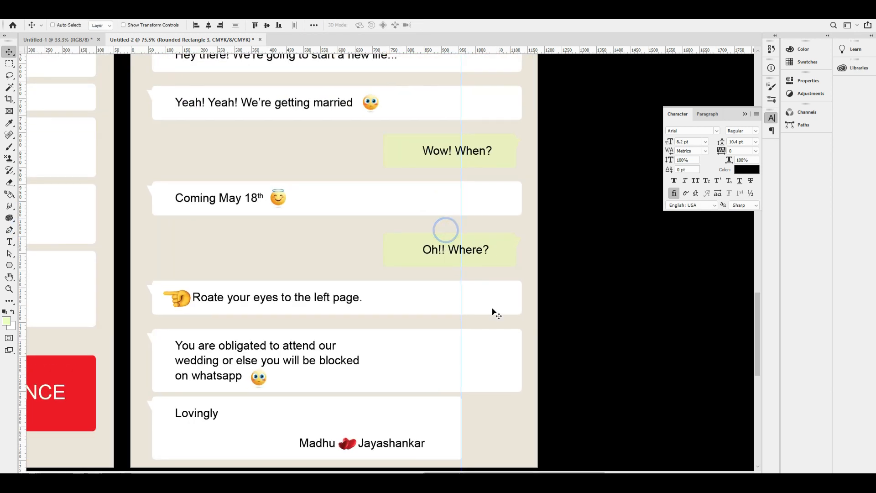
pyautogui.rightClick(487, 325)
pyautogui.click(516, 350)
pyautogui.hotkey('ctrl', 't')
pyautogui.press('Return')
pyautogui.rightClick(501, 329)
pyautogui.click(541, 351)
pyautogui.rightClick(504, 333)
pyautogui.click(542, 360)
pyautogui.hotkey('ctrl', 't')
pyautogui.moveTo(521, 338); pyautogui.dragTo(464, 361)
pyautogui.press('Return')
# Narrow the rounded rectangle of the "Roate your eyes to the left page." bubble from its right side to the guide.
pyautogui.rightClick(486, 267)
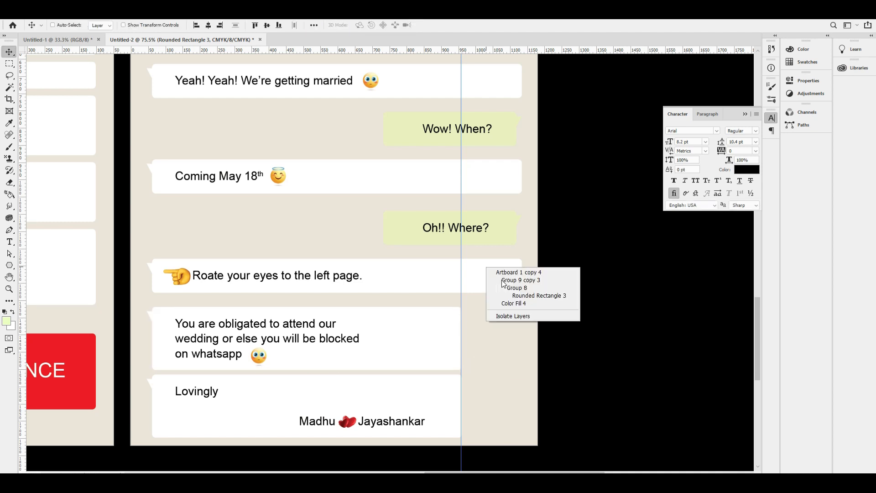
pyautogui.click(524, 294)
pyautogui.hotkey('ctrl', 't')
pyautogui.moveTo(521, 286); pyautogui.dragTo(460, 300)
pyautogui.press('Return')
# Narrow the rounded rectangle of the "Yeah! Yeah! We're getting married" bubble from its right side to about the guide.
pyautogui.scroll(5, 565, 303)
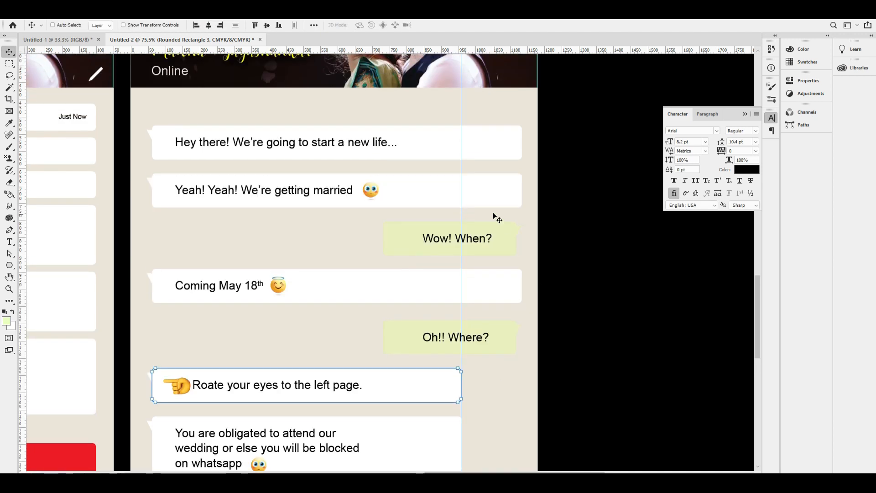
pyautogui.rightClick(490, 184)
pyautogui.click(543, 209)
pyautogui.hotkey('ctrl', 't')
pyautogui.moveTo(524, 190); pyautogui.dragTo(463, 205)
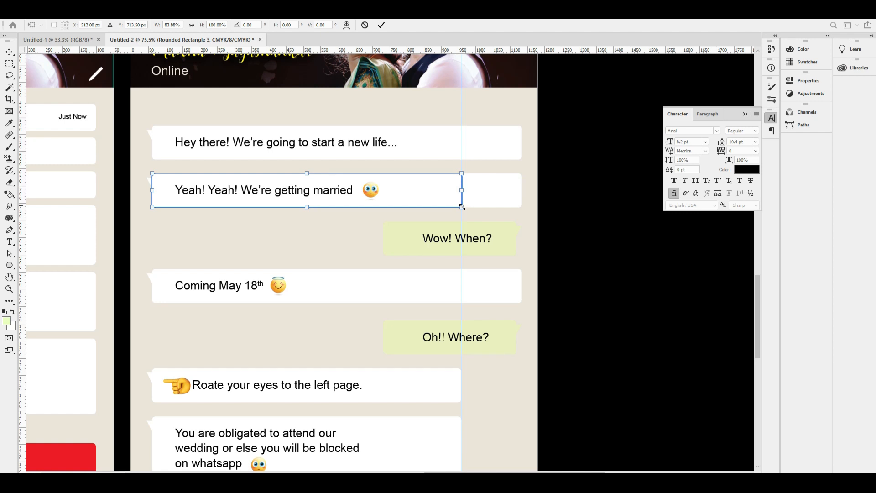
pyautogui.press('Return')
# Try to transform the rounded rectangle of the "Hey there! We're going to start a new life..." bubble.
pyautogui.rightClick(490, 151)
pyautogui.rightClick(486, 141)
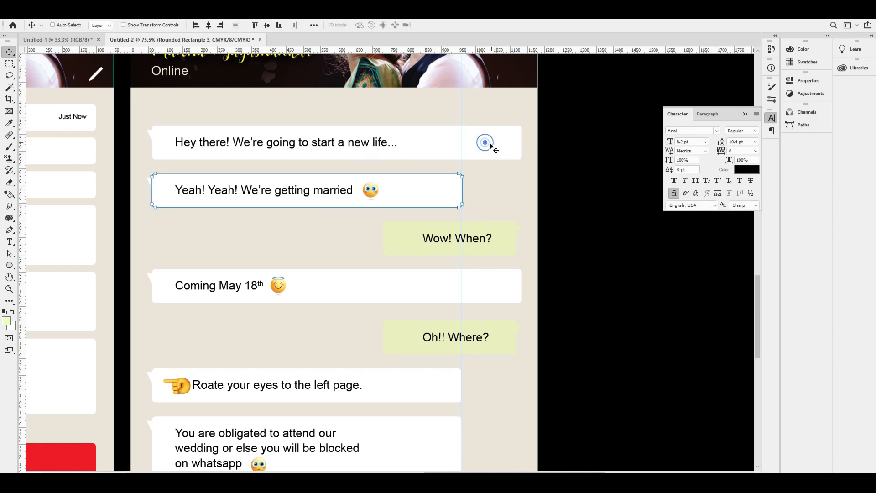
pyautogui.click(543, 171)
pyautogui.hotkey('ctrl', 't')
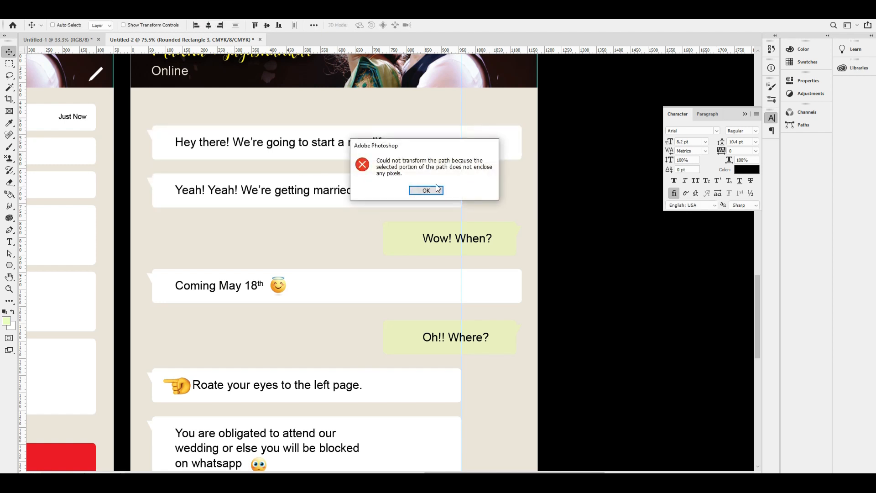
pyautogui.click(440, 189)
# Narrow the rounded rectangle of the "Hey there! We're going to start a new life..." bubble to 900 px wide, ending at the guide.
pyautogui.rightClick(510, 139)
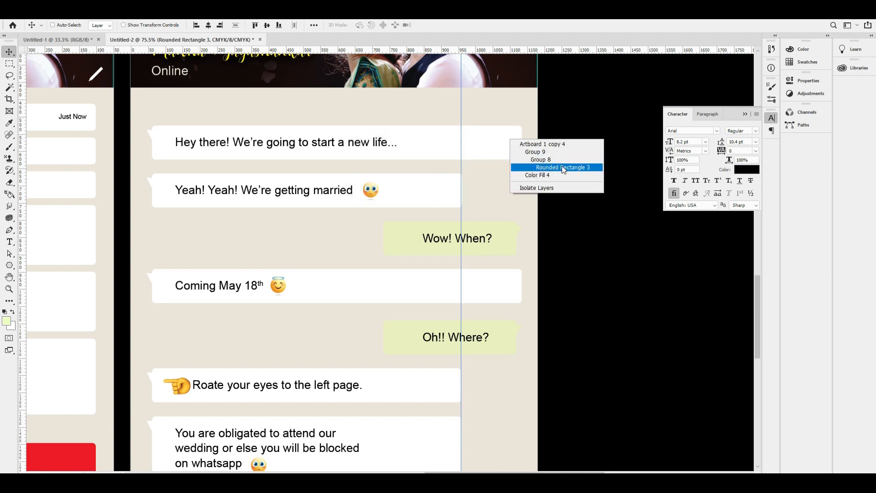
pyautogui.click(562, 167)
pyautogui.hotkey('ctrl', 't')
pyautogui.moveTo(521, 144); pyautogui.dragTo(464, 169)
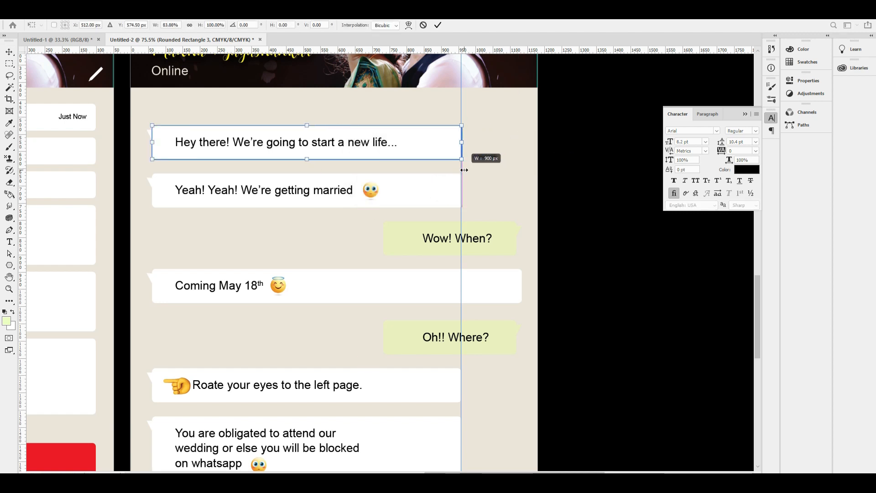
pyautogui.press('Return')
# Readjust the right edge of the "Yeah! Yeah! We're getting married" bubble's rounded rectangle against the guide.
pyautogui.rightClick(460, 197)
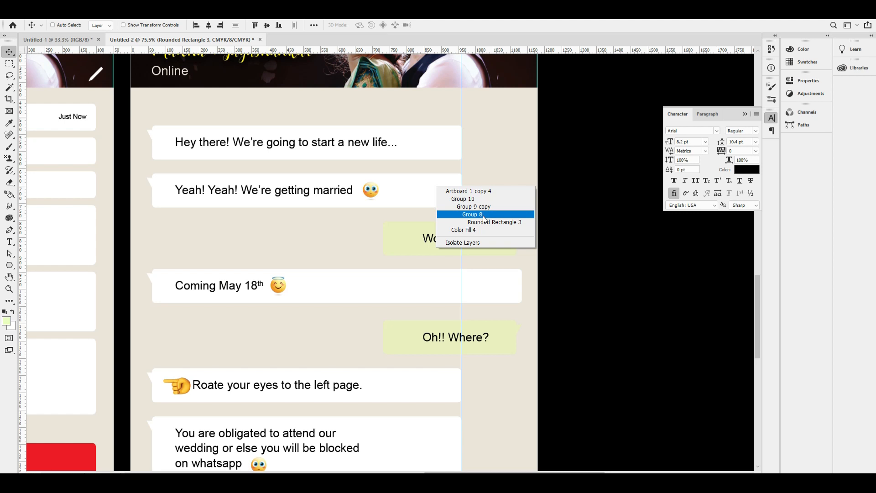
pyautogui.click(488, 230)
pyautogui.hotkey('ctrl', 't')
pyautogui.click(435, 185)
pyautogui.rightClick(460, 189)
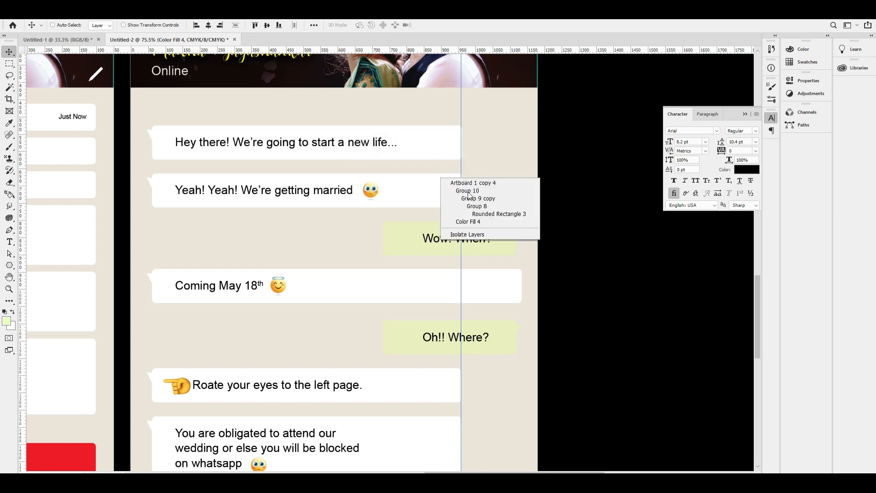
pyautogui.click(495, 212)
pyautogui.hotkey('ctrl', 't')
pyautogui.moveTo(464, 193); pyautogui.dragTo(464, 200)
pyautogui.press('Return')
# Select together the message groups "Hey there! We're going to start a new life...", "Yeah! Yeah! We're getting married" and "Coming May 18th".
pyautogui.hotkey('ctrl', '-')
pyautogui.hotkey('ctrl', '-')
pyautogui.hotkey('ctrl', '-')
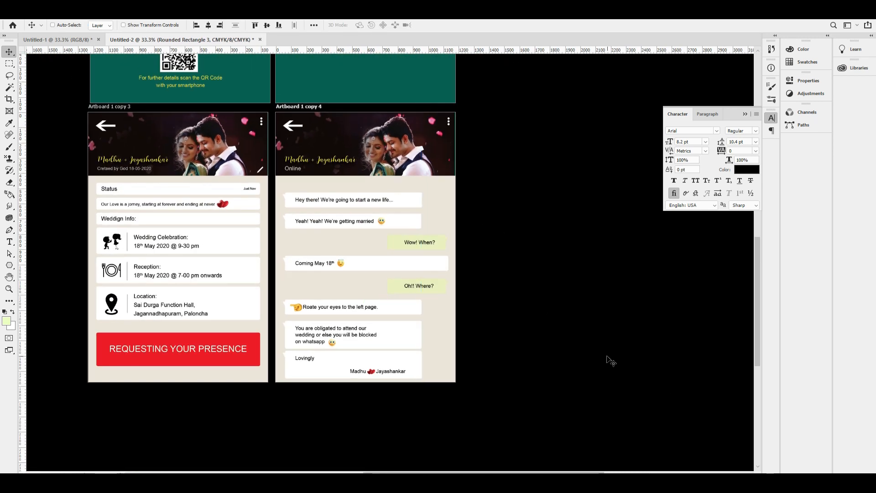
pyautogui.press('Tab')
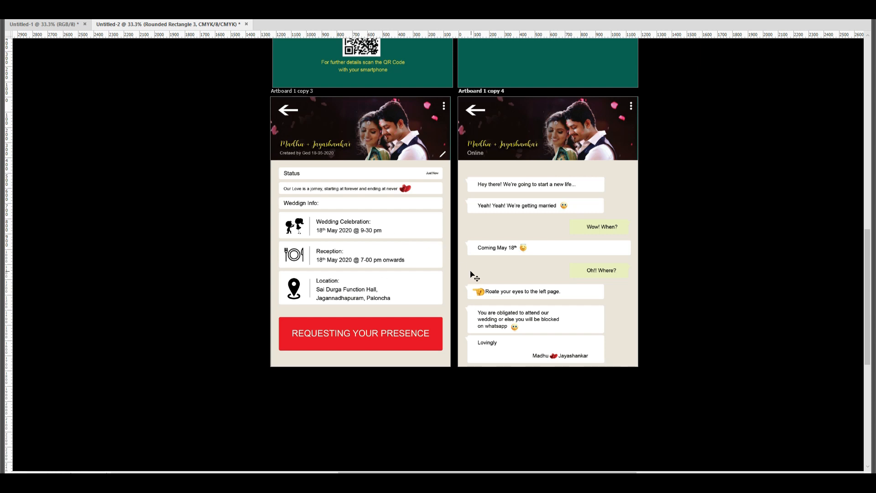
pyautogui.press('F7')
pyautogui.rightClick(574, 184)
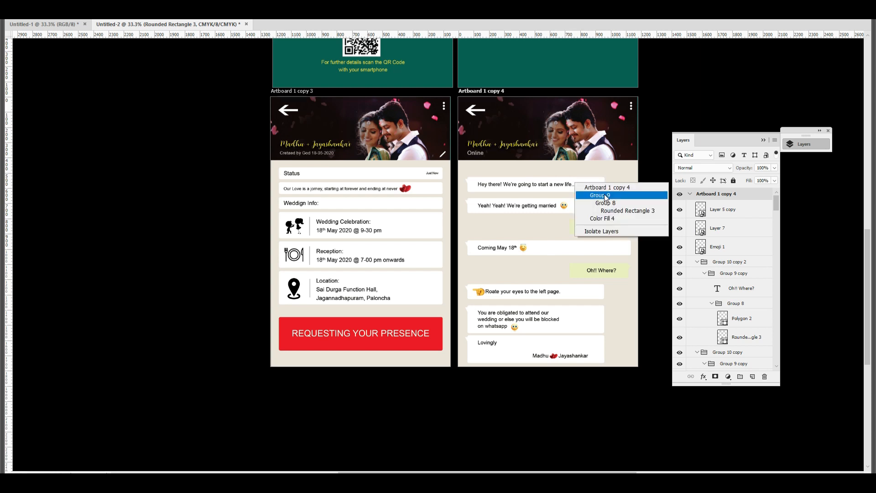
pyautogui.click(607, 195)
pyautogui.rightClick(555, 211)
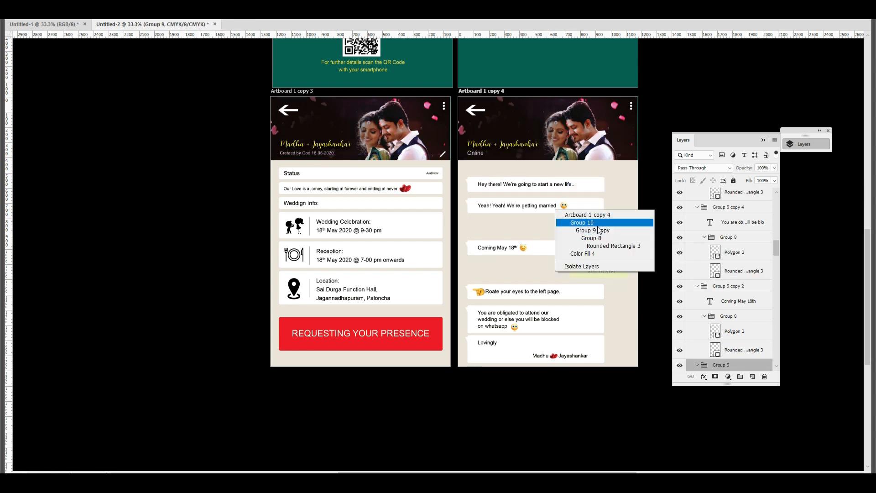
pyautogui.click(598, 228)
pyautogui.rightClick(568, 250)
pyautogui.click(602, 259)
pyautogui.moveTo(586, 249); pyautogui.dragTo(586, 227)
pyautogui.hotkey('ctrl', 'z')
# Add the green "Wow! When?" and "Oh!! Where?" message groups to the selection.
pyautogui.rightClick(599, 227)
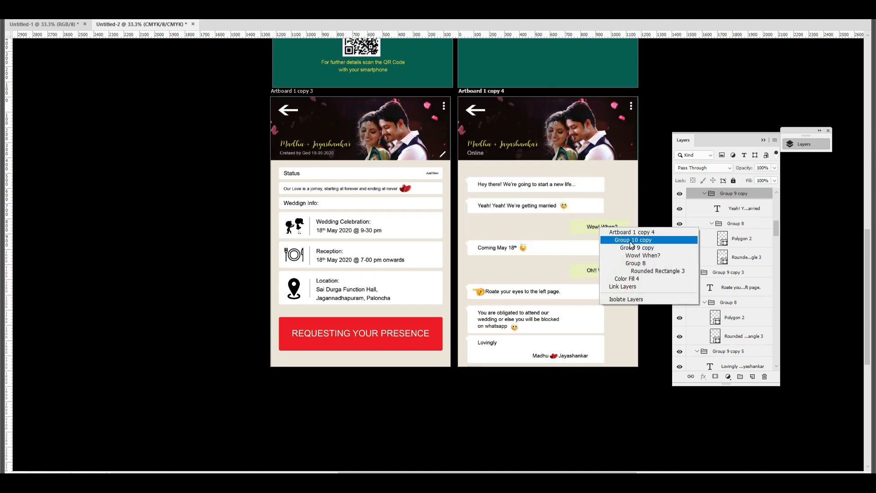
pyautogui.keyDown('shift'); pyautogui.click(624, 238); pyautogui.keyUp('shift')
pyautogui.moveTo(605, 260); pyautogui.dragTo(605, 233)
pyautogui.hotkey('ctrl', 'z')
pyautogui.rightClick(595, 269)
pyautogui.keyDown('shift'); pyautogui.click(631, 281); pyautogui.keyUp('shift')
pyautogui.moveTo(595, 284); pyautogui.dragTo(596, 266)
pyautogui.hotkey('ctrl', 'z')
# Add the "Roate your eyes to the left page.", "You are obligated to attend our wedding..." and "Lovingly" message groups to the selection.
pyautogui.rightClick(538, 303)
pyautogui.keyDown('shift'); pyautogui.click(589, 317); pyautogui.keyUp('shift')
pyautogui.moveTo(569, 306); pyautogui.dragTo(568, 274)
pyautogui.hotkey('ctrl', 'z')
pyautogui.rightClick(534, 313)
pyautogui.keyDown('shift'); pyautogui.click(568, 325); pyautogui.keyUp('shift')
pyautogui.moveTo(544, 317); pyautogui.dragTo(542, 292)
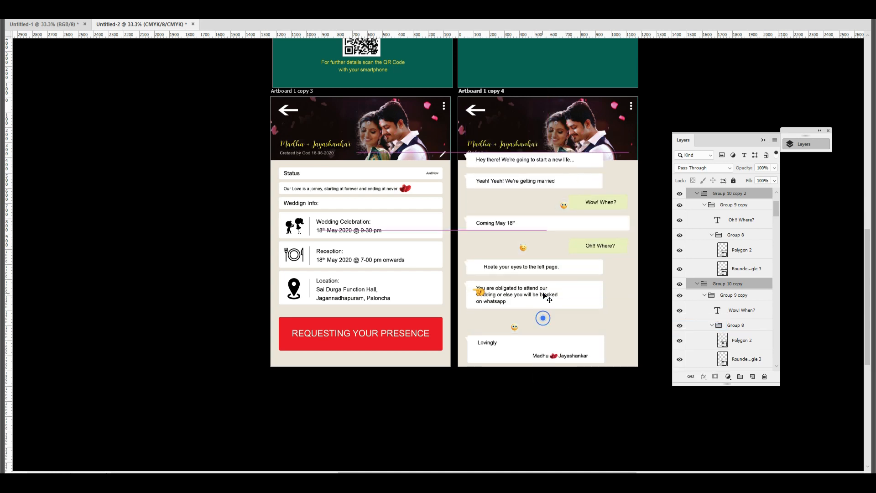
pyautogui.hotkey('ctrl', 'z')
pyautogui.rightClick(515, 346)
pyautogui.keyDown('shift'); pyautogui.click(559, 357); pyautogui.keyUp('shift')
pyautogui.moveTo(534, 347); pyautogui.dragTo(544, 306)
pyautogui.hotkey('ctrl', 'z')
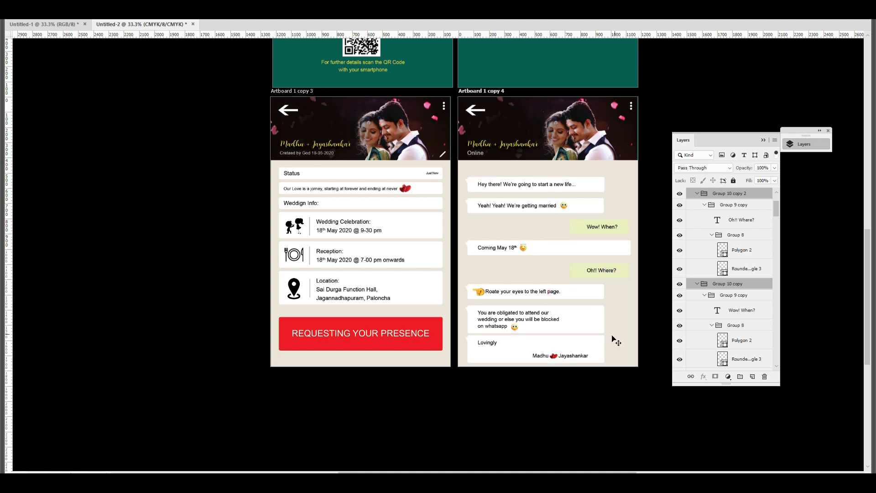
# Add the hearts image, the pointing hand and the face emojis on the chat page to the selection.
pyautogui.rightClick(556, 356)
pyautogui.keyDown('shift'); pyautogui.click(588, 369); pyautogui.keyUp('shift')
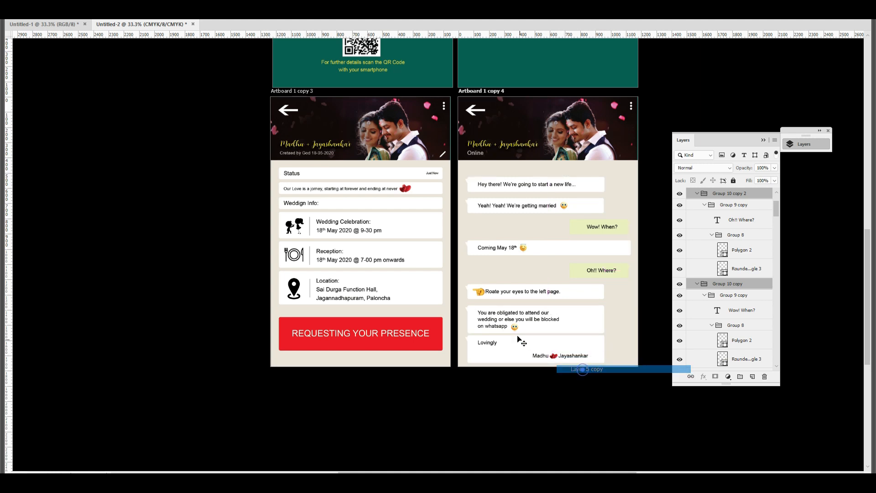
pyautogui.rightClick(515, 327)
pyautogui.keyDown('shift'); pyautogui.click(557, 349); pyautogui.keyUp('shift')
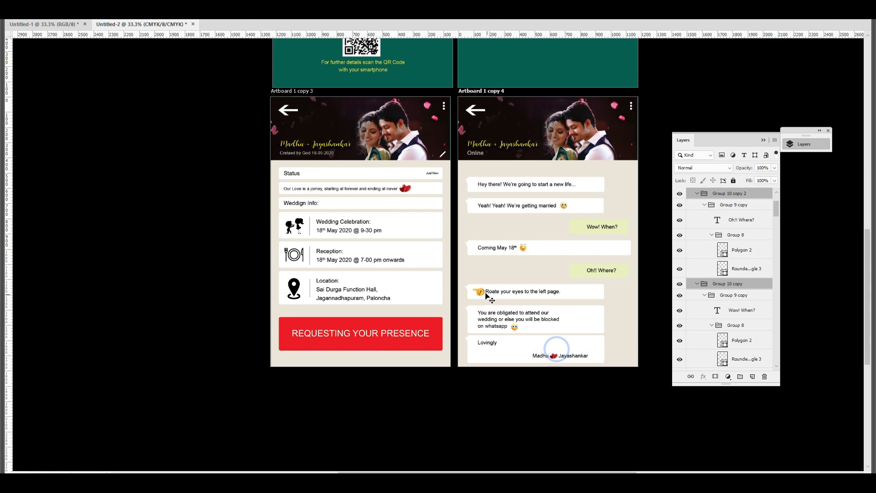
pyautogui.rightClick(481, 293)
pyautogui.keyDown('shift'); pyautogui.click(514, 306); pyautogui.keyUp('shift')
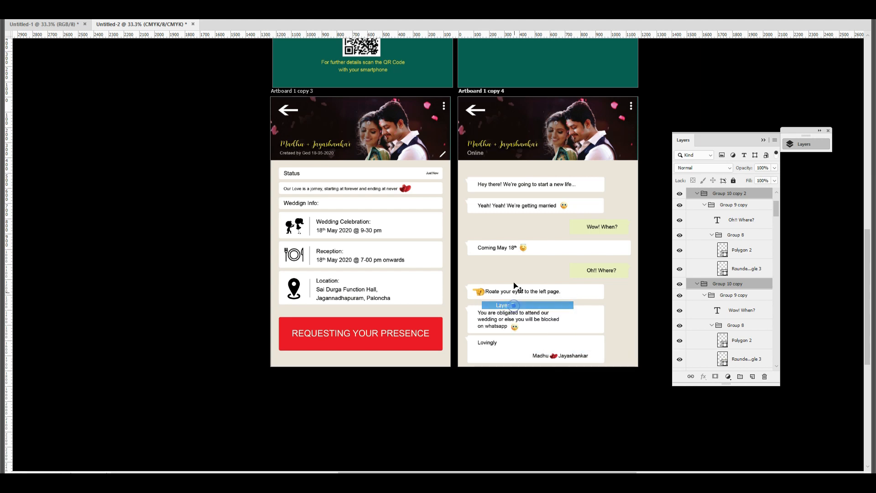
pyautogui.rightClick(526, 247)
pyautogui.keyDown('shift'); pyautogui.click(560, 268); pyautogui.keyUp('shift')
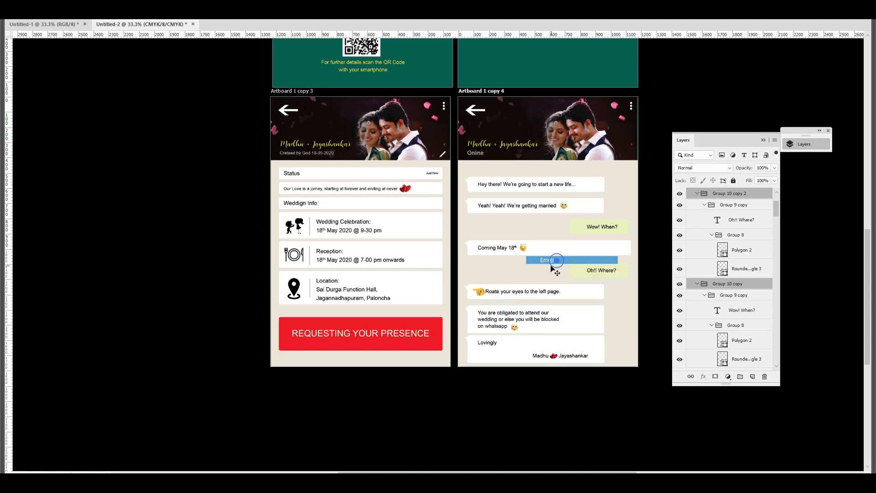
pyautogui.rightClick(566, 205)
pyautogui.keyDown('shift'); pyautogui.click(587, 225); pyautogui.keyUp('shift')
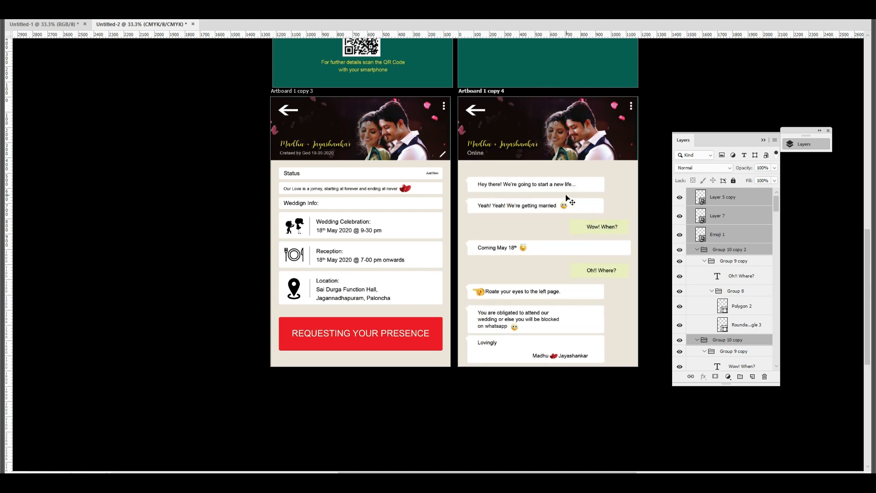
# Group the selected messages and emojis and move the group up closer to the chat page header.
pyautogui.hotkey('ctrl', 'g')
pyautogui.hotkey('shift', 'Up')
pyautogui.hotkey('shift', 'Up')
pyautogui.hotkey('shift', 'Up')
pyautogui.hotkey('shift', 'Up')
pyautogui.hotkey('shift', 'Up')
pyautogui.hotkey('shift', 'Up')
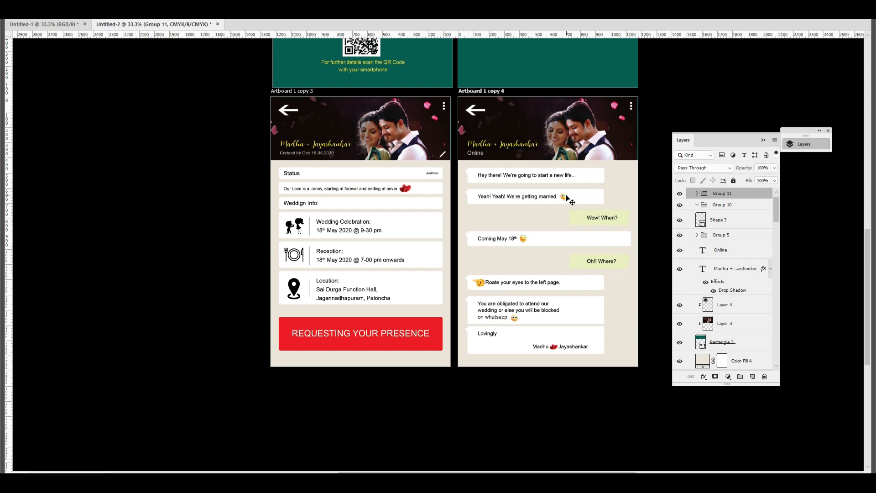
pyautogui.hotkey('shift', 'Down')
pyautogui.press('Down')
pyautogui.press('Down')
pyautogui.press('Down')
pyautogui.press('Down')
pyautogui.press('Down')
pyautogui.press('Down')
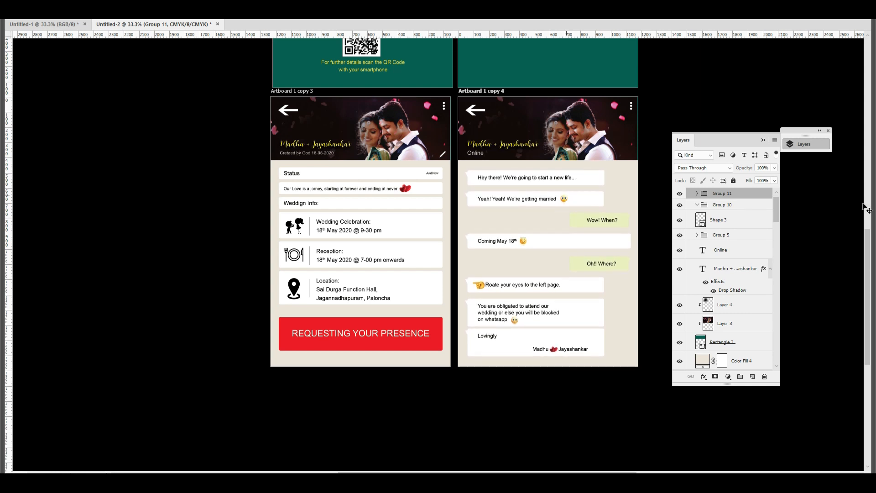
# Narrow the "Coming May 18th" bubble's rounded rectangle from its right side to match the other white bubbles.
pyautogui.rightClick(620, 242)
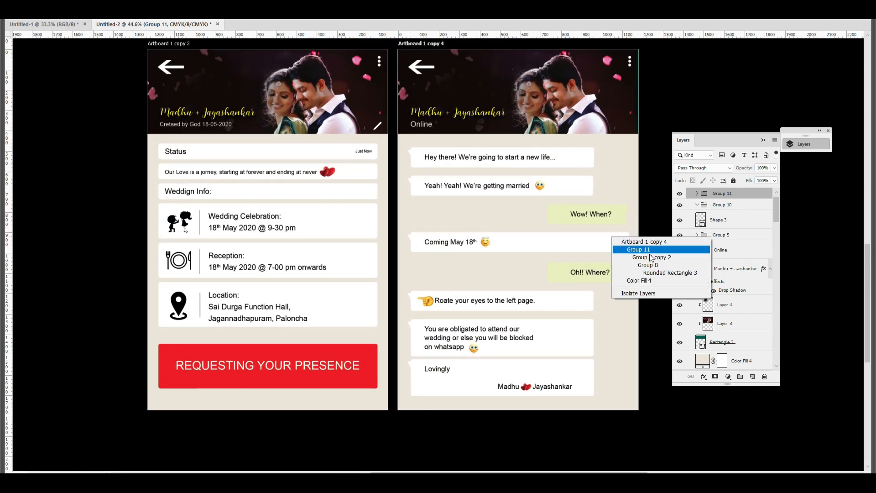
pyautogui.click(666, 274)
pyautogui.moveTo(622, 256); pyautogui.dragTo(593, 280)
pyautogui.press('Return')
pyautogui.hotkey('ctrl', '-')
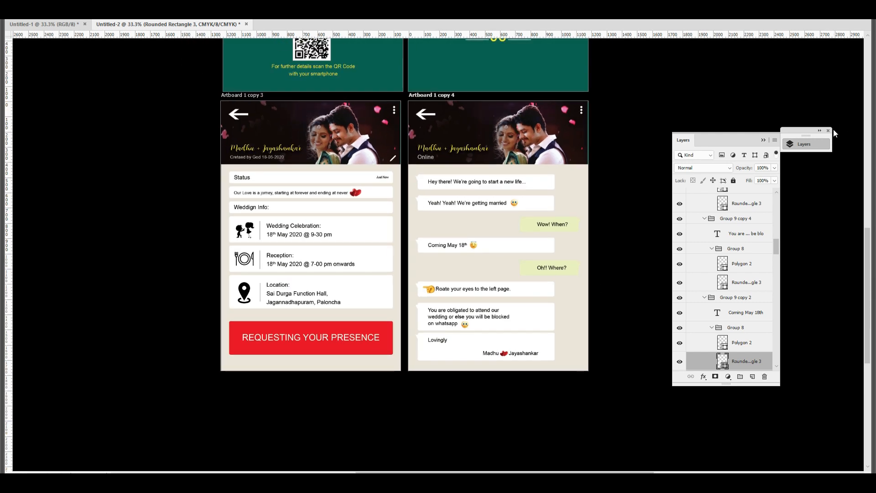
pyautogui.click(834, 130)
pyautogui.click(829, 131)
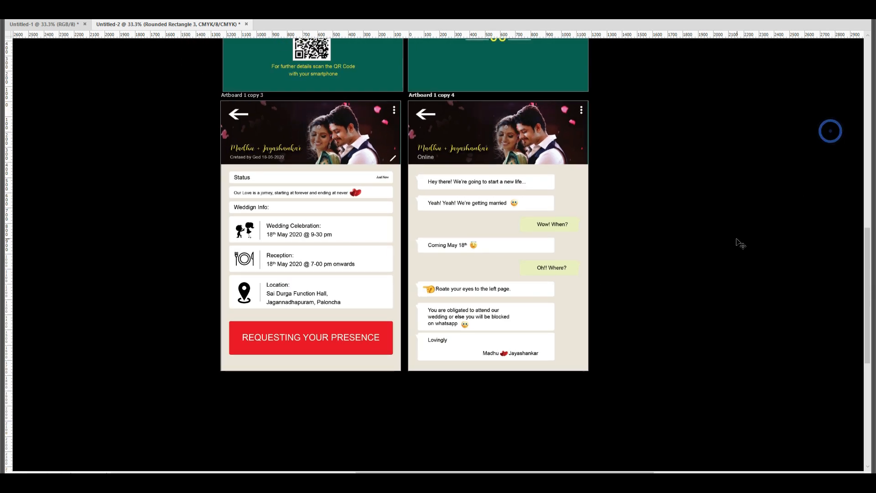
# Move the couple's names and the "Online" text to the right in the chat page header, aligned at their left edges.
pyautogui.scroll(3, 493, 233)
pyautogui.moveTo(454, 189); pyautogui.dragTo(516, 223)
pyautogui.moveTo(579, 238); pyautogui.dragTo(476, 251)
pyautogui.scroll(-3, 367, 270)
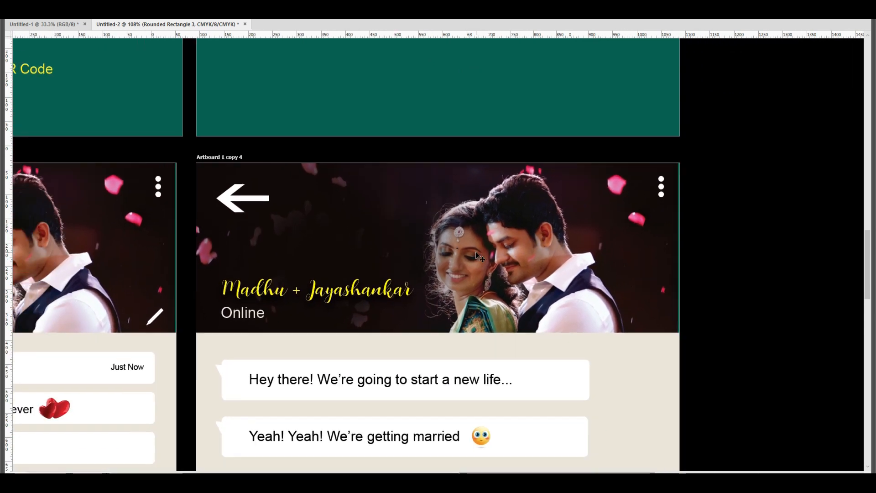
pyautogui.click(299, 290)
pyautogui.moveTo(298, 297)
pyautogui.mouseDown()
pyautogui.moveTo(312, 293)
pyautogui.moveTo(298, 296)
pyautogui.mouseUp()
pyautogui.moveTo(322, 291); pyautogui.dragTo(322, 291)
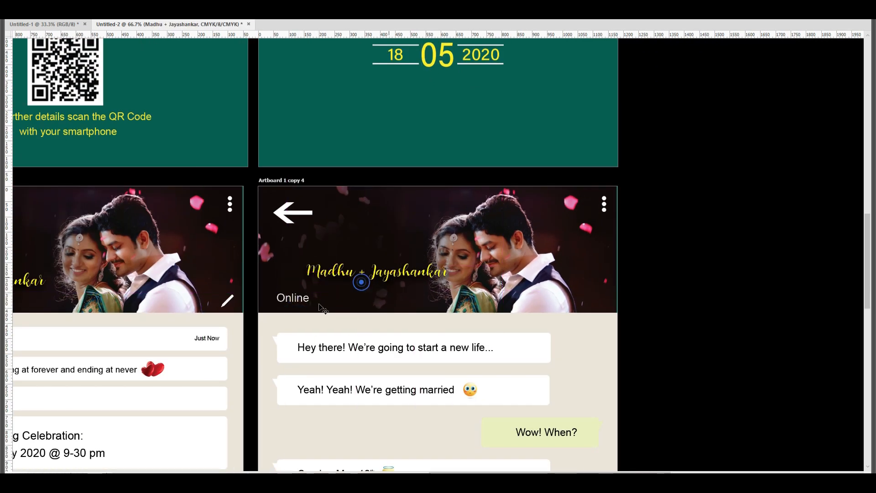
pyautogui.rightClick(295, 302)
pyautogui.keyDown('shift'); pyautogui.click(335, 314); pyautogui.keyUp('shift')
pyautogui.moveTo(319, 293); pyautogui.dragTo(350, 292)
# Move the couple's photo to the right within the chat page header.
pyautogui.moveTo(505, 219); pyautogui.dragTo(527, 218)
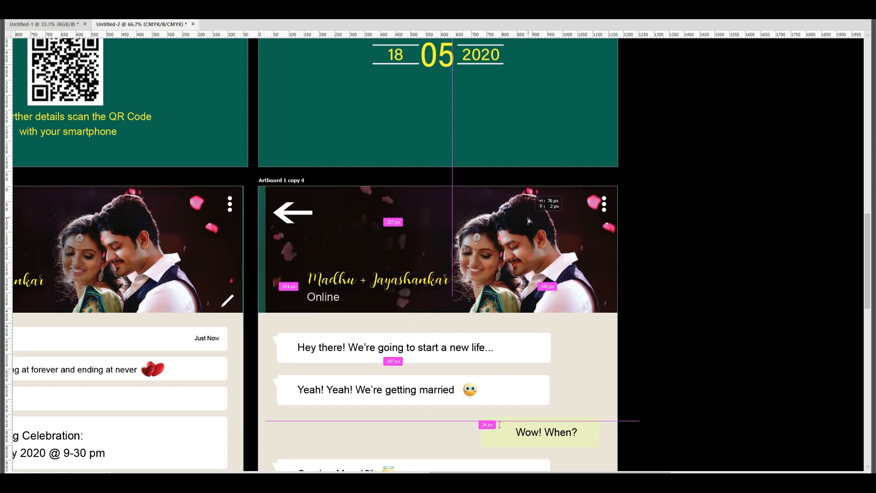
pyautogui.hotkey('ctrl', '-')
pyautogui.hotkey('ctrl', '-')
pyautogui.moveTo(485, 249)
pyautogui.mouseDown()
pyautogui.moveTo(505, 251)
pyautogui.moveTo(493, 248)
pyautogui.mouseUp()
# Set the blending mode of the chat page's header photo to Luminosity.
pyautogui.press('Tab')
pyautogui.click(702, 167)
pyautogui.click(694, 386)
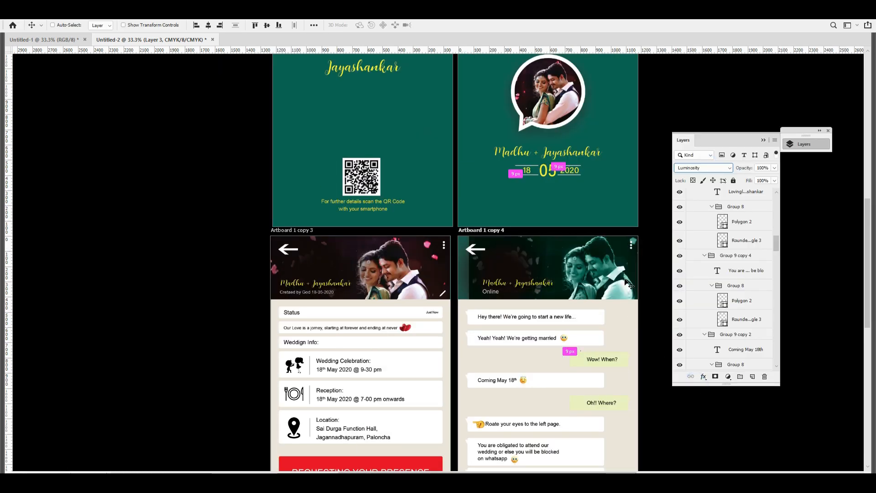
pyautogui.scroll(2, 629, 283)
pyautogui.click(728, 377)
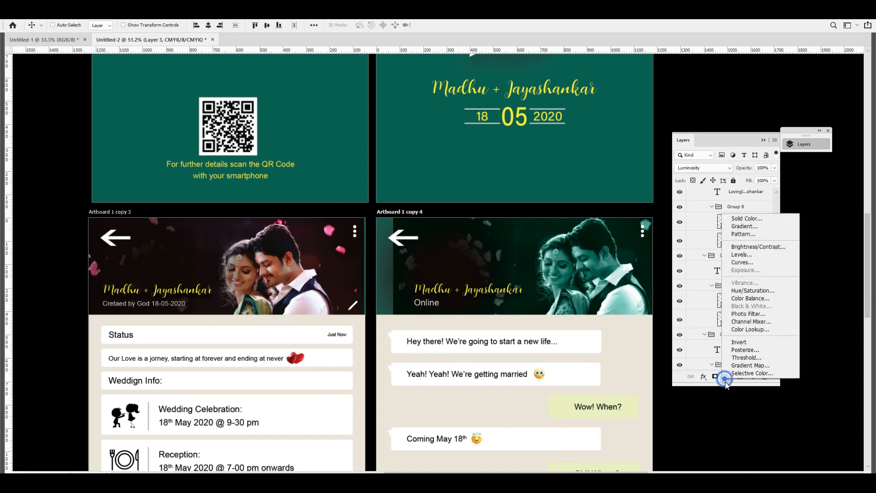
pyautogui.click(740, 221)
pyautogui.click(715, 377)
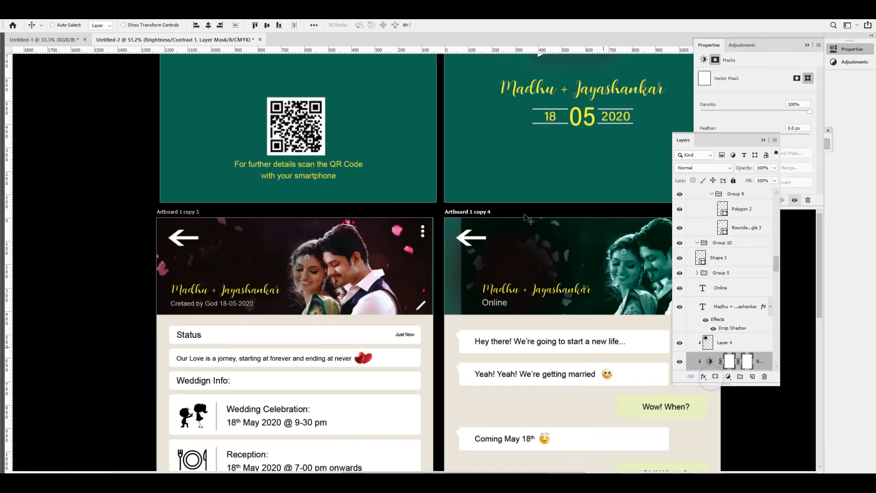
pyautogui.moveTo(524, 214); pyautogui.dragTo(410, 212)
pyautogui.hotkey('ctrl', 'z')
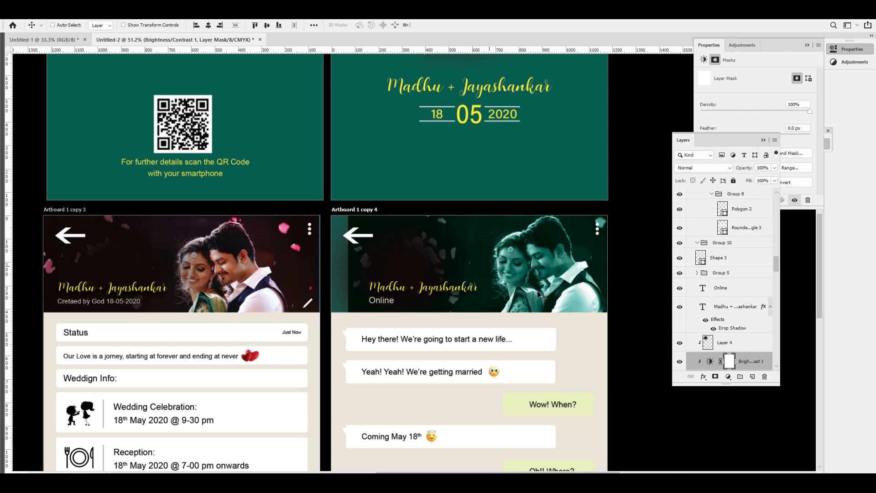
pyautogui.moveTo(727, 362); pyautogui.dragTo(764, 376)
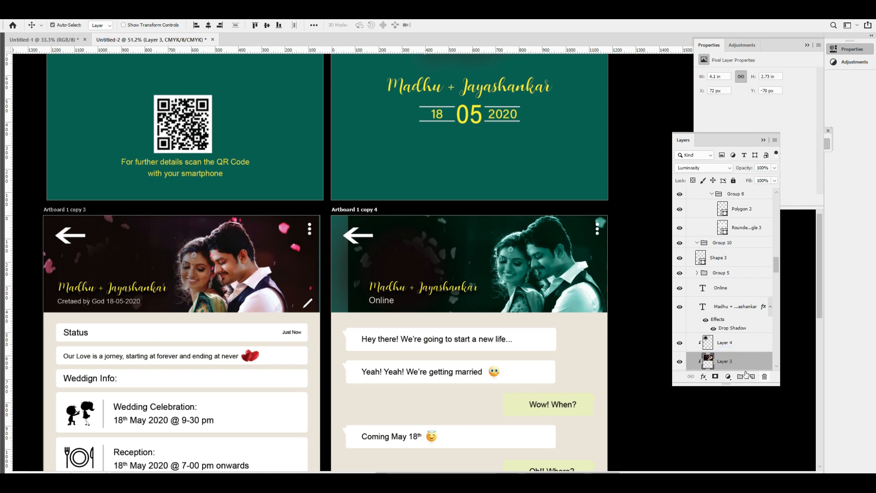
# Add a layer mask to the header photo and brush out its left part so it fades into the green background.
pyautogui.click(716, 379)
pyautogui.press('b')
pyautogui.moveTo(367, 318)
pyautogui.mouseDown()
pyautogui.moveTo(327, 247)
pyautogui.moveTo(364, 280)
pyautogui.moveTo(376, 329)
pyautogui.moveTo(358, 237)
pyautogui.mouseUp()
pyautogui.press('v')
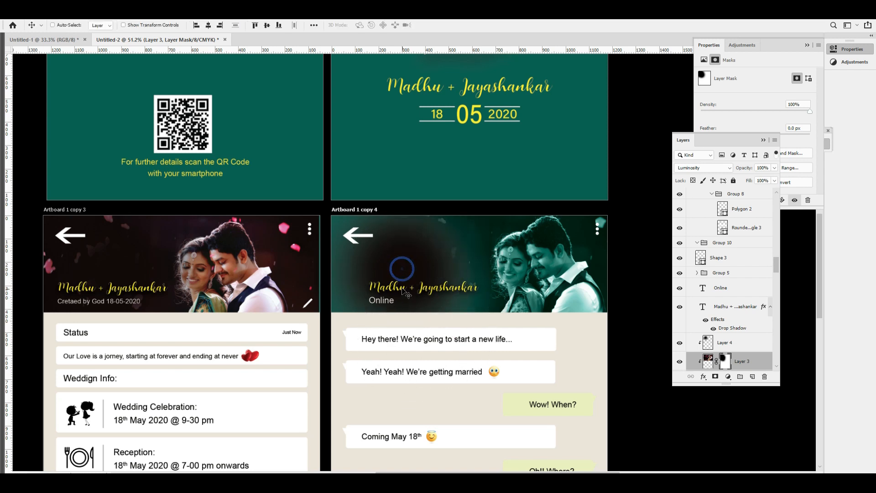
# Delete the dark soft shadow layer (Layer 4) from the chat page header.
pyautogui.click(406, 250)
pyautogui.moveTo(408, 228); pyautogui.dragTo(406, 250)
pyautogui.press('Delete')
# Clear the drop shadow layer style from the couple's names text in the chat page header.
pyautogui.scroll(2, 406, 250)
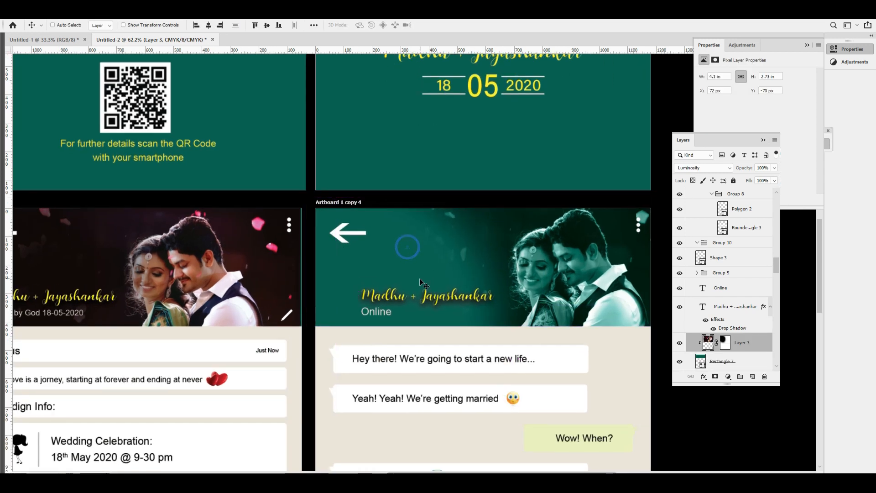
pyautogui.click(405, 289)
pyautogui.rightClick(729, 307)
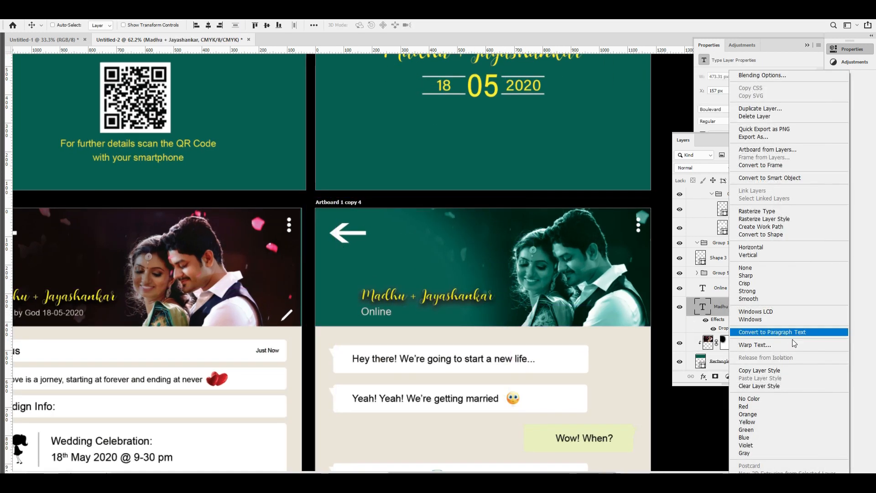
pyautogui.click(771, 386)
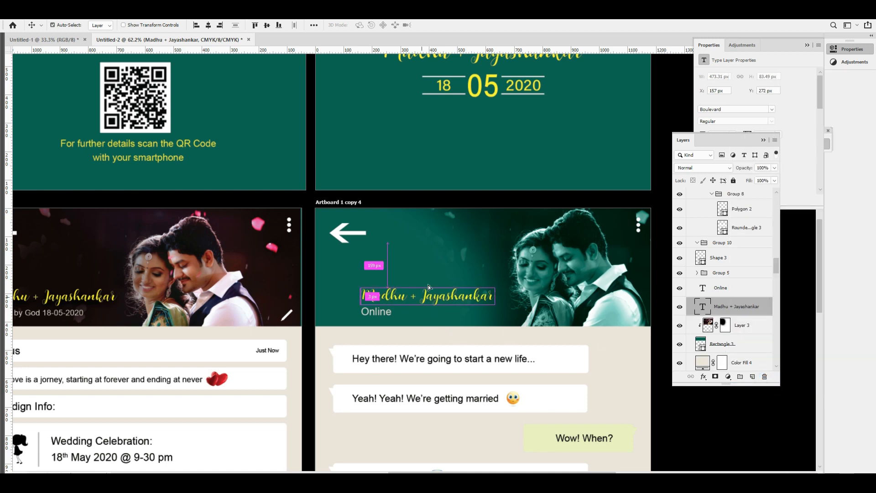
# Move the couple's names and the "Online" text together about 23 px to the right.
pyautogui.rightClick(381, 315)
pyautogui.keyDown('shift'); pyautogui.click(421, 327); pyautogui.keyUp('shift')
pyautogui.moveTo(401, 298); pyautogui.dragTo(407, 299)
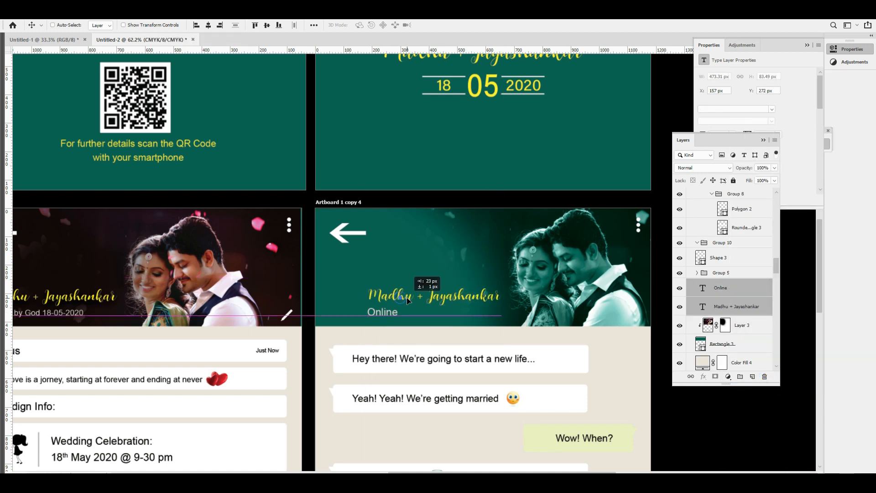
# Draw a circle about 142 px in diameter with the Ellipse tool, left of the couple's names in the chat page header.
pyautogui.scroll(7, 469, 295)
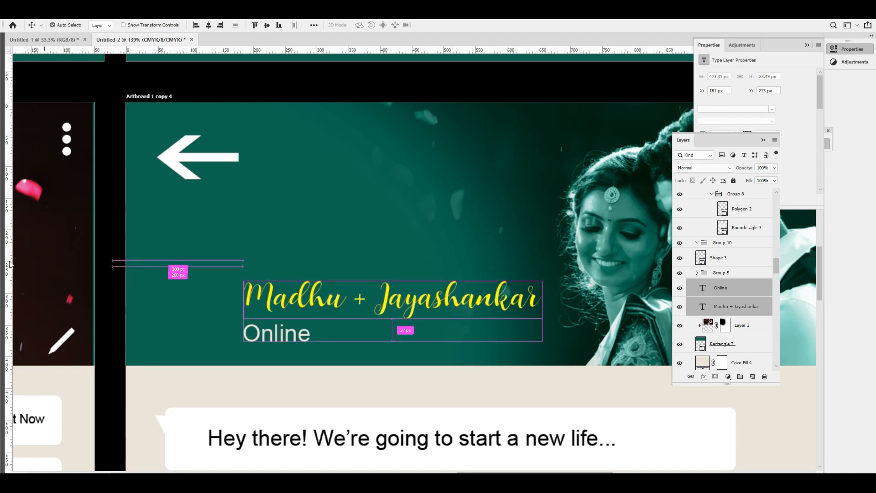
pyautogui.press('Tab')
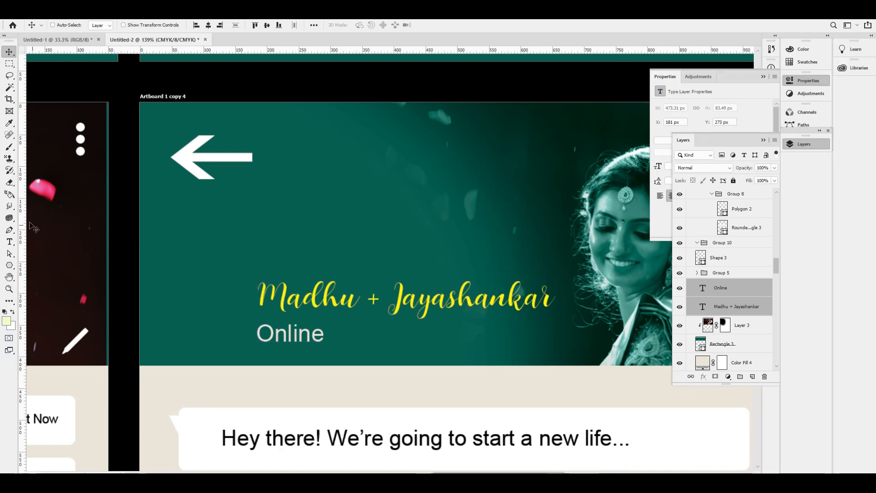
pyautogui.click(9, 265)
pyautogui.click(37, 273)
pyautogui.moveTo(169, 263); pyautogui.dragTo(245, 333)
pyautogui.click(15, 55)
# Switch to Firefox and copy the enlarged photo of the embracing couple with pink petals.
pyautogui.hotkey('alt', 'Tab')
pyautogui.press('Tab')
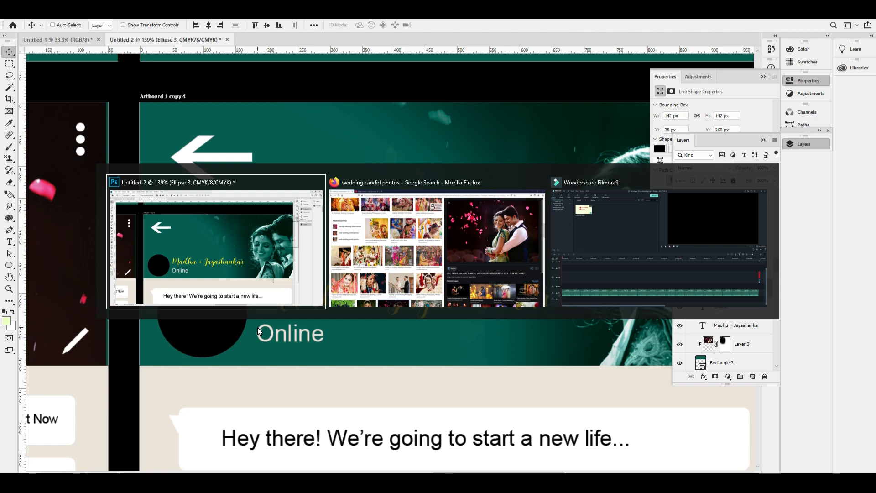
pyautogui.hotkey('alt', 'Tab')
pyautogui.hotkey('alt', 'Tab')
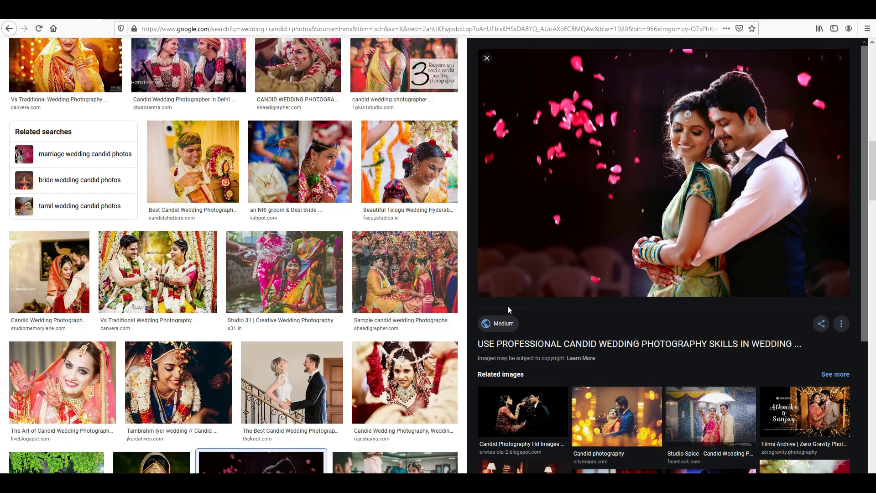
pyautogui.rightClick(702, 150)
pyautogui.click(748, 242)
# Return to Photoshop, paste the couple photo above the black circle's layer and clip it to the circle.
pyautogui.hotkey('alt', 'Tab')
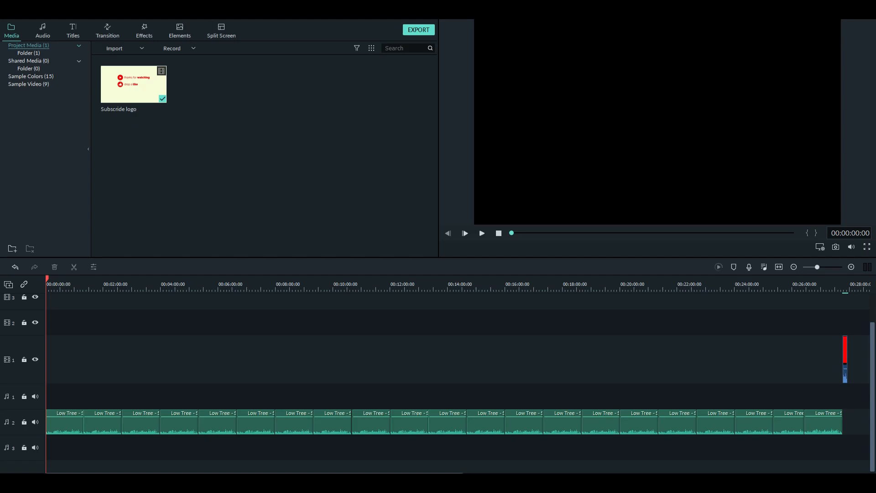
pyautogui.hotkey('alt', 'Tab')
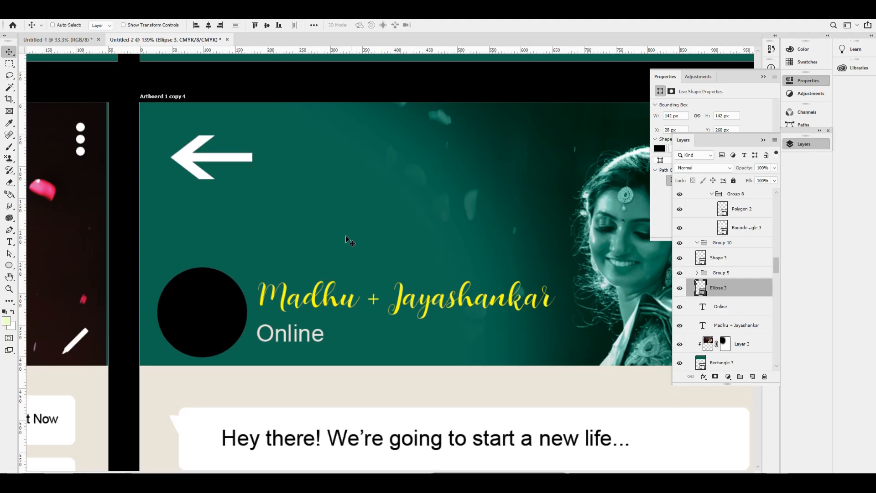
pyautogui.rightClick(219, 302)
pyautogui.click(240, 322)
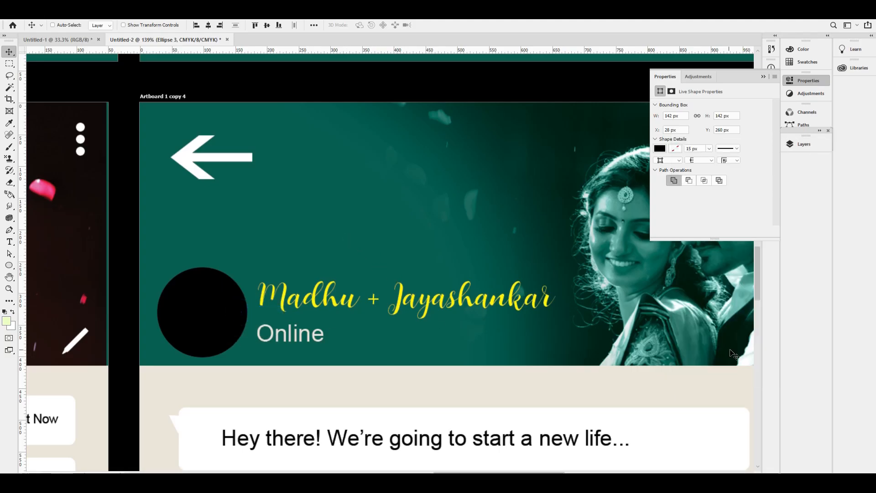
pyautogui.hotkey('ctrl', 'v')
pyautogui.click(800, 144)
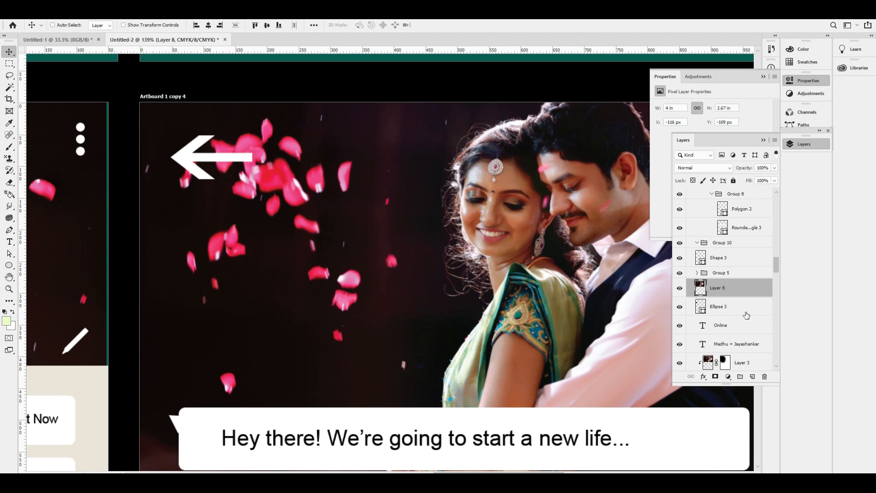
pyautogui.keyDown('alt'); pyautogui.click(730, 296); pyautogui.keyUp('alt')
# Scale the clipped photo down to about 2.3 x 1.53 in and position it so both faces fill the circle.
pyautogui.hotkey('ctrl', '-')
pyautogui.hotkey('ctrl', '-')
pyautogui.hotkey('ctrl', '-')
pyautogui.hotkey('ctrl', 't')
pyautogui.moveTo(402, 328); pyautogui.dragTo(341, 297)
pyautogui.press('Return')
pyautogui.hotkey('ctrl', '+')
pyautogui.hotkey('ctrl', '+')
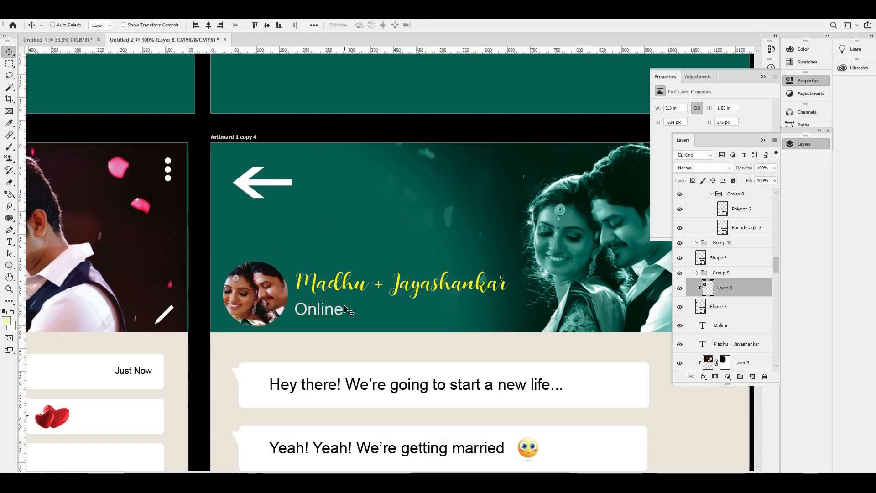
# Give the profile picture's circle a 5 px white inside stroke and a drop shadow with 9 px distance and 24 px size.
pyautogui.click(738, 305)
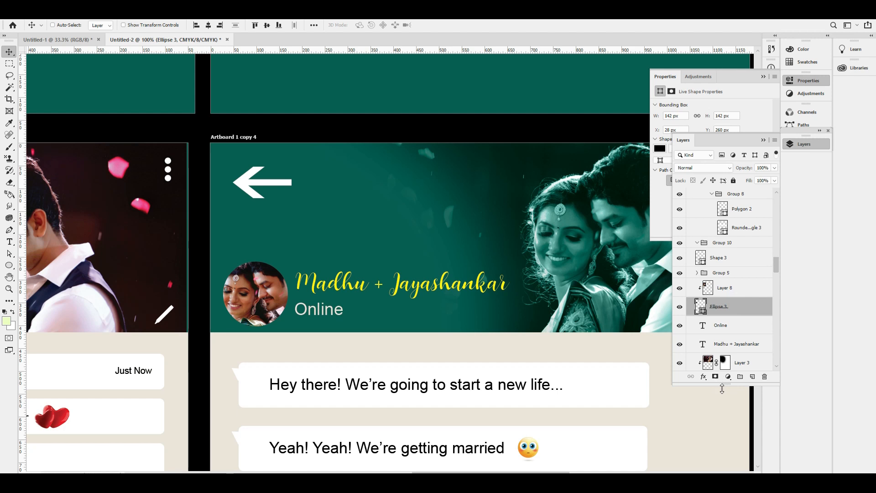
pyautogui.click(704, 378)
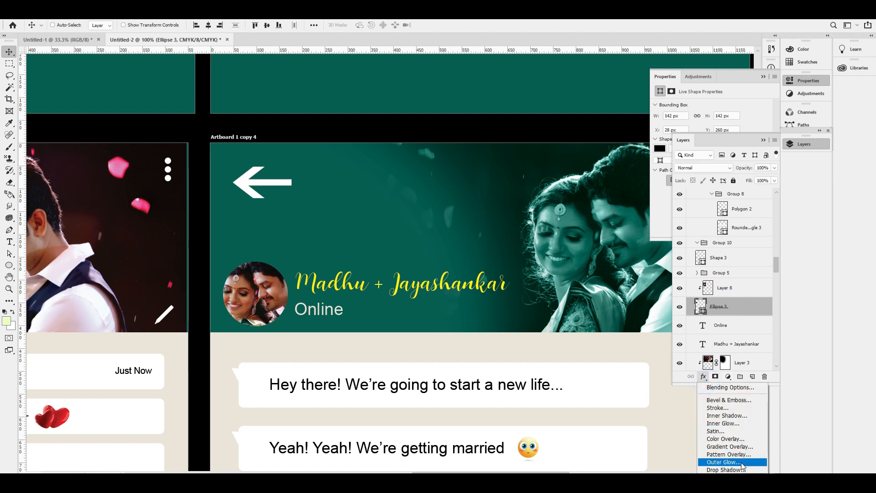
pyautogui.click(743, 408)
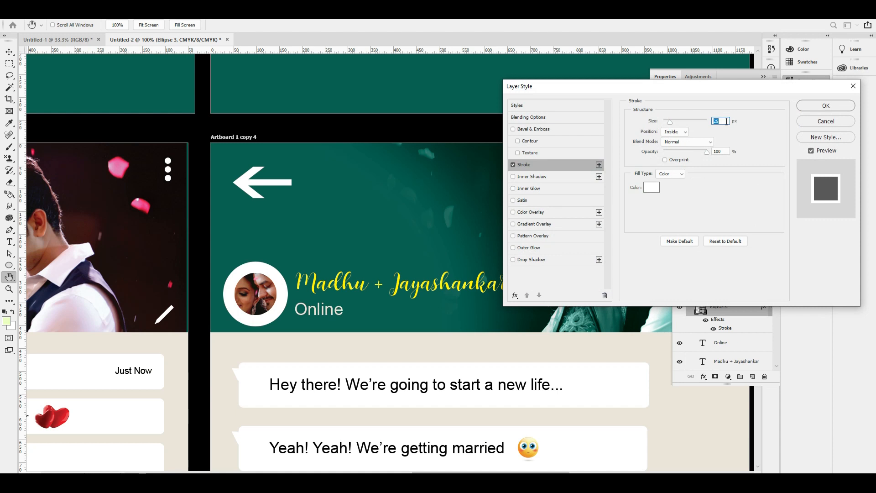
pyautogui.write('10')
pyautogui.doubleClick(726, 121)
pyautogui.write('3')
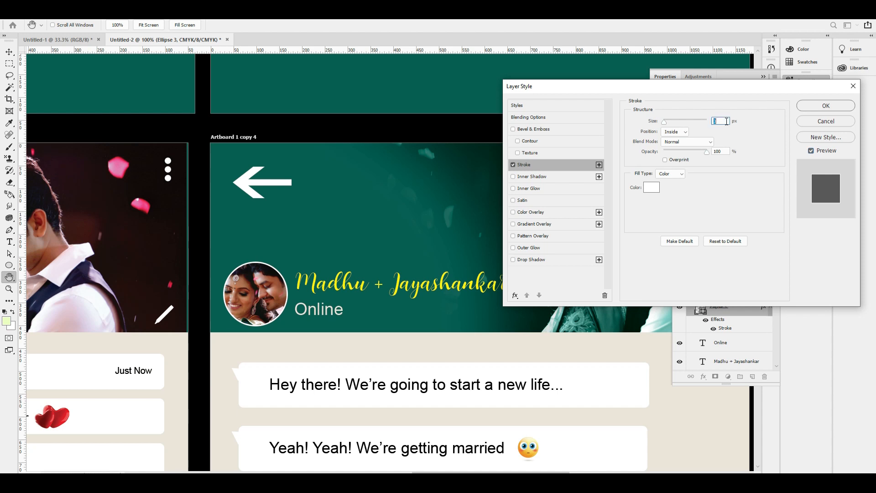
pyautogui.write('5')
pyautogui.press('Tab')
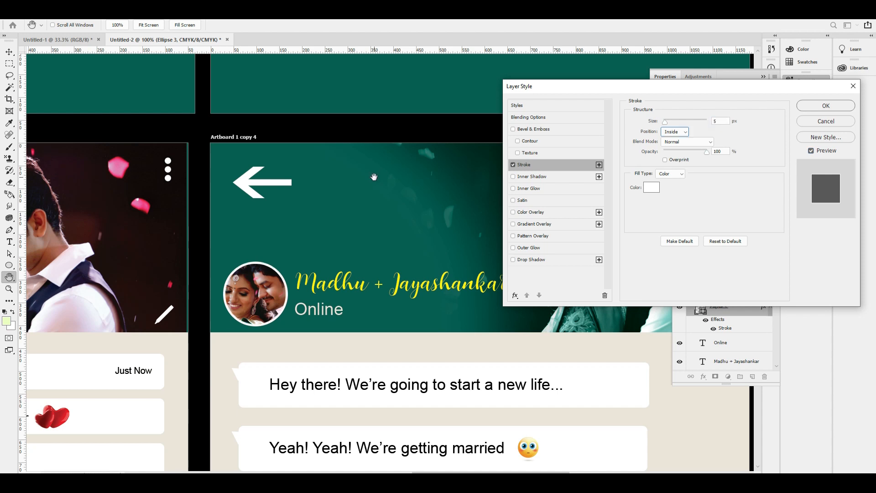
pyautogui.click(532, 260)
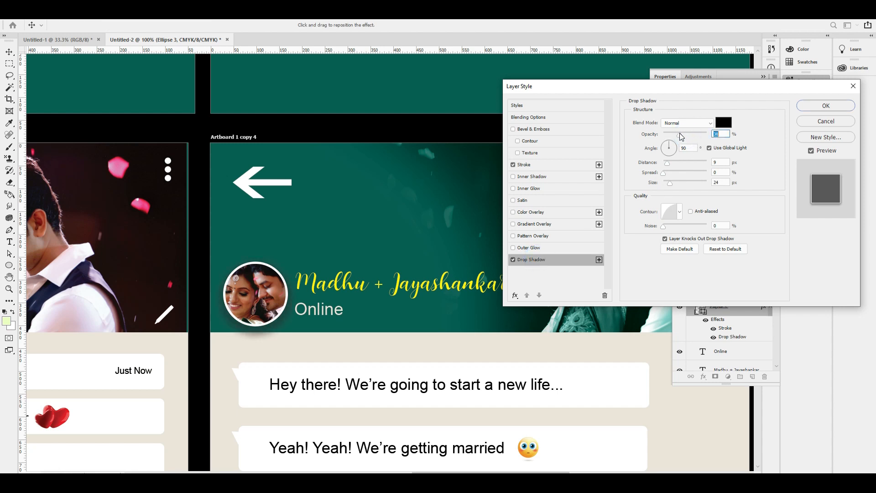
pyautogui.press('Return')
# Show the hidden Rectangle 1 pattern layer on the "Wedding Invitation" cover page.
pyautogui.hotkey('ctrl', '0')
pyautogui.press('Tab')
pyautogui.moveTo(445, 141); pyautogui.dragTo(525, 195)
pyautogui.hotkey('ctrl', '0')
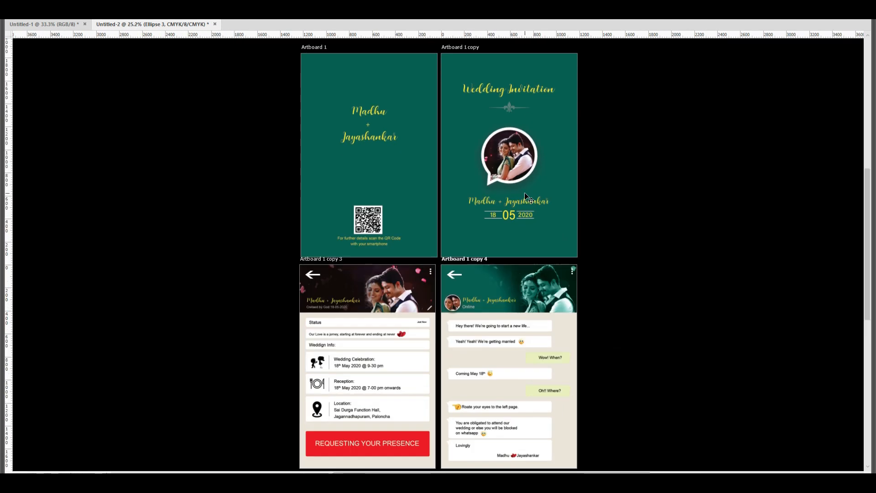
pyautogui.press('F7')
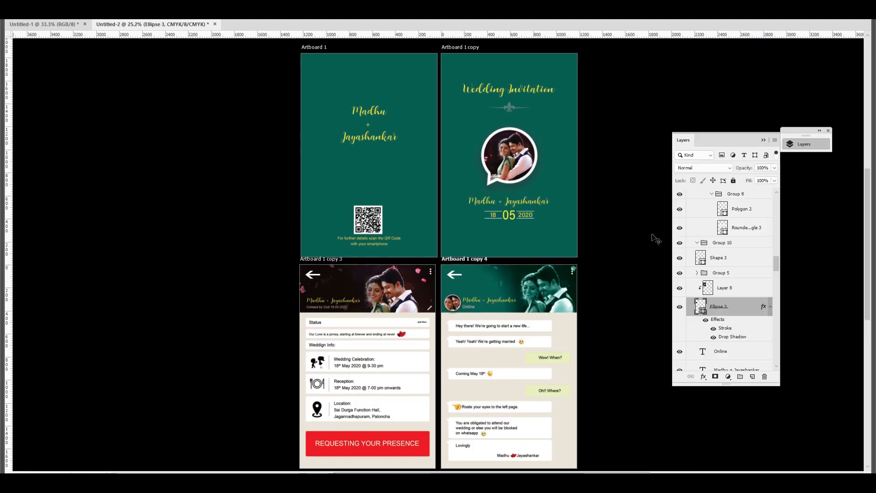
pyautogui.rightClick(552, 149)
pyautogui.click(580, 160)
pyautogui.scroll(-5, 688, 241)
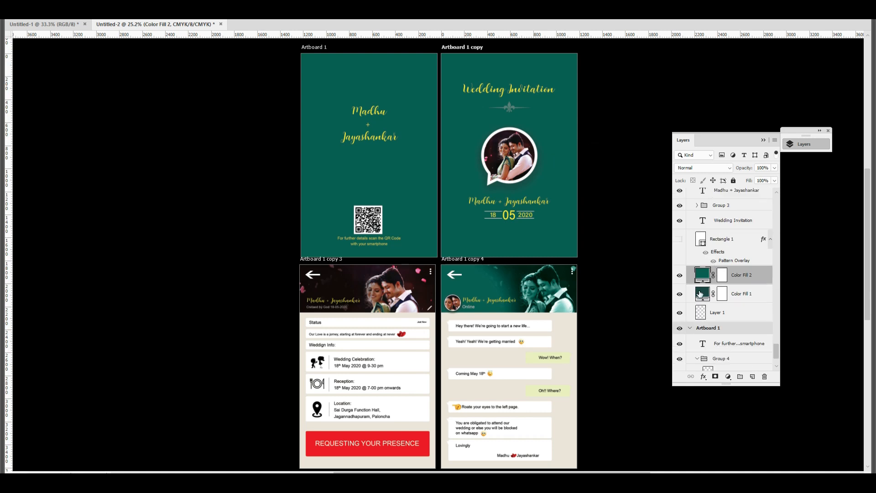
pyautogui.click(679, 202)
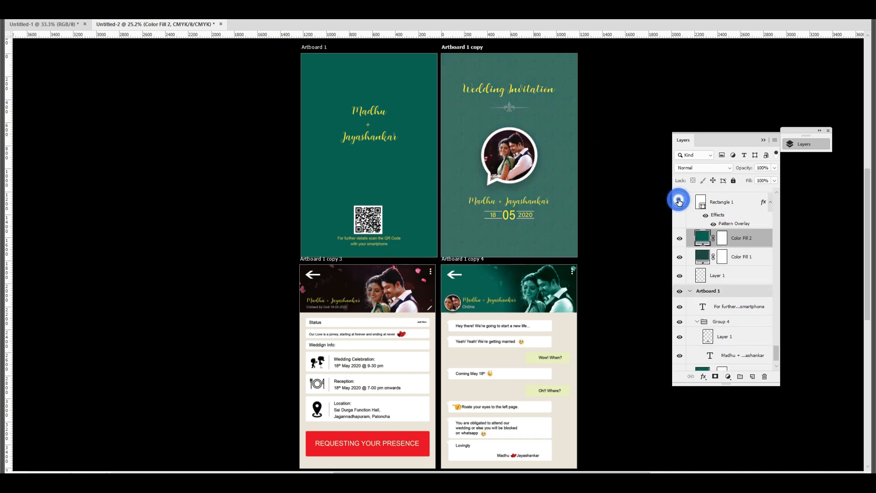
# Move the pattern rectangle from the cover page onto the wedding info page (Artboard 1 copy 3) and center it there.
pyautogui.click(556, 117)
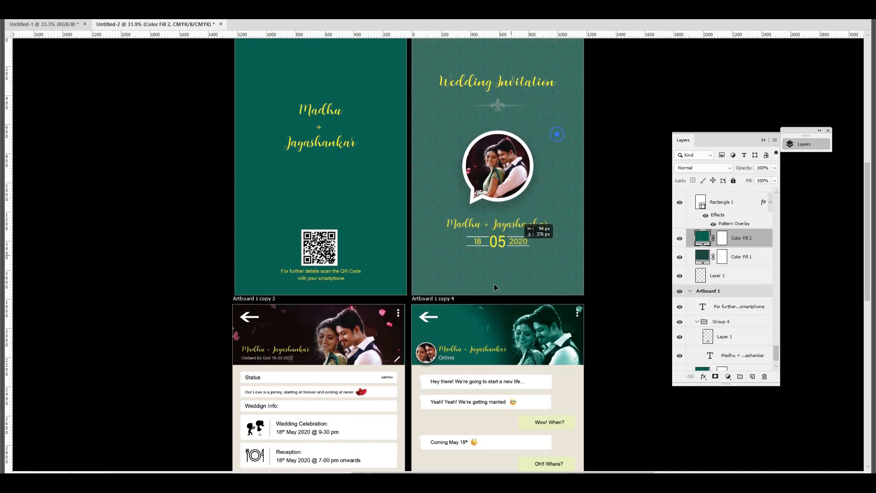
pyautogui.moveTo(549, 141); pyautogui.dragTo(390, 275)
pyautogui.hotkey('ctrl', 'a')
pyautogui.press('Tab')
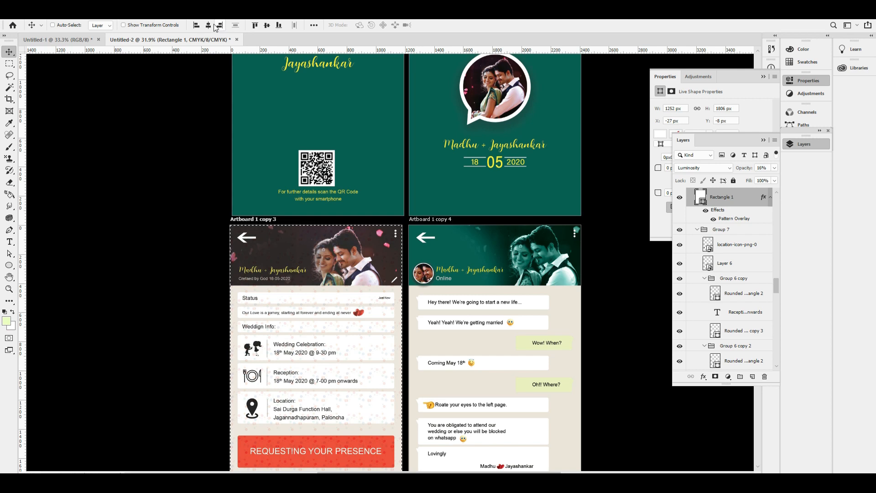
pyautogui.hotkey('ctrl', 'd')
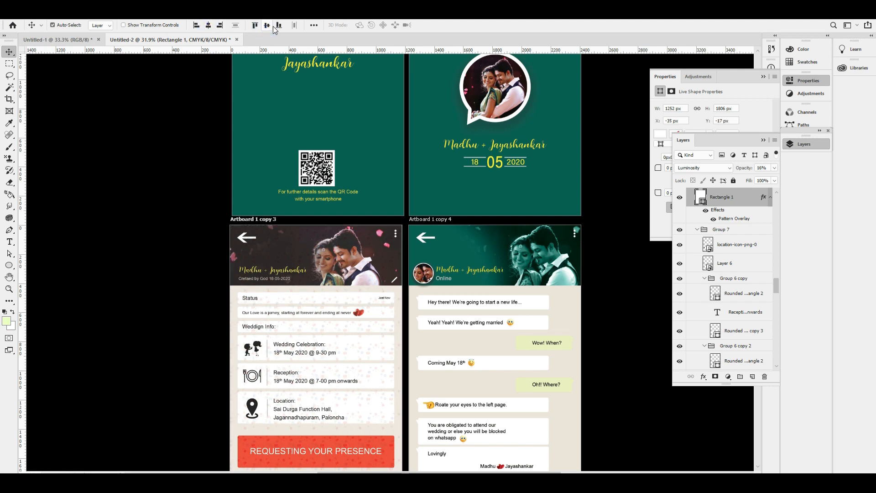
# Move the pattern rectangle down the info page's layer stack to directly above the Color Fill 4 background.
pyautogui.hotkey('ctrl', 'shift', '[')
pyautogui.hotkey('ctrl', ']')
pyautogui.scroll(-5, 369, 336)
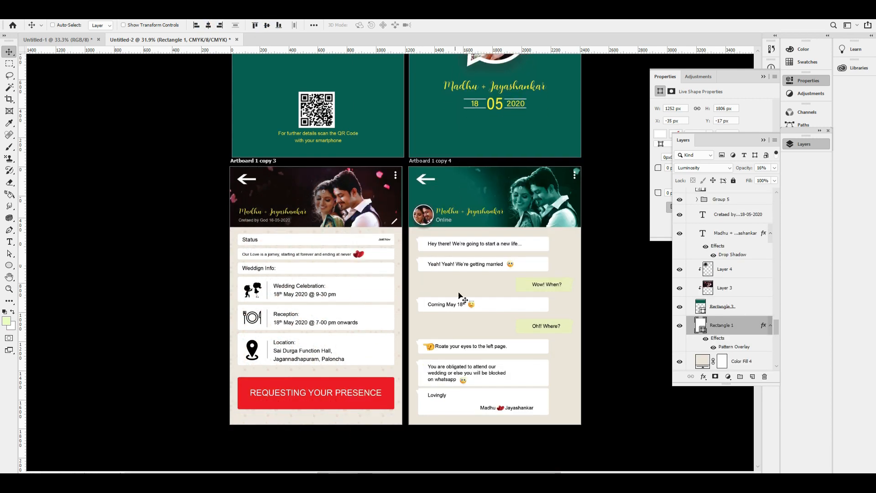
# Duplicate the pattern rectangle onto the chat page (Artboard 1 copy 4) and center the copy on that page.
pyautogui.moveTo(372, 360); pyautogui.dragTo(541, 318)
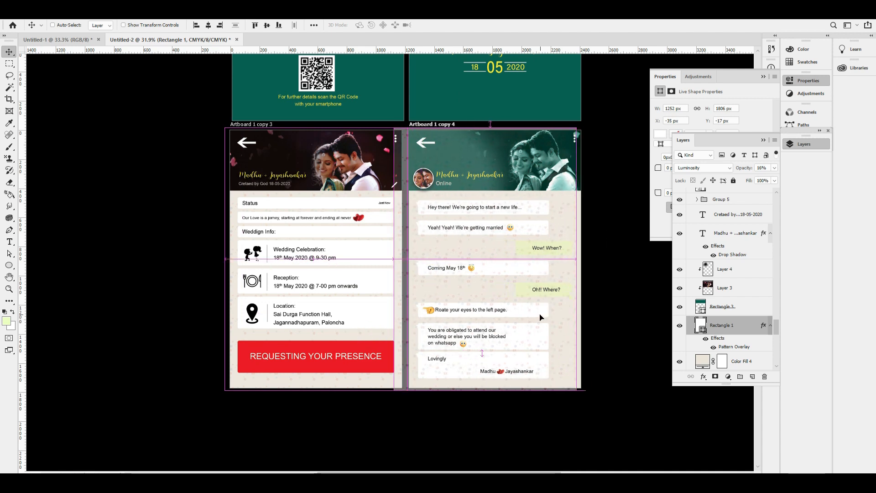
pyautogui.hotkey('ctrl', 'a')
pyautogui.click(267, 26)
pyautogui.hotkey('ctrl', 'd')
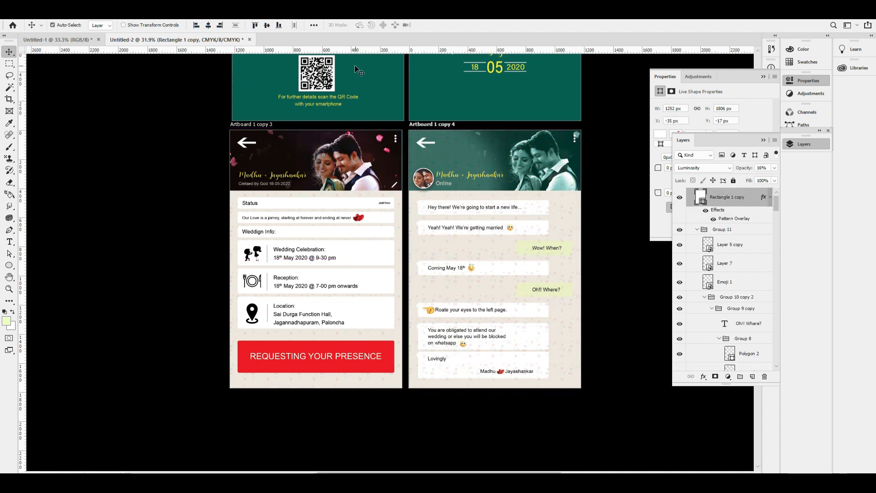
# Place the copied pattern rectangle behind the chat page's content, directly above its Color Fill 4 background.
pyautogui.hotkey('ctrl', 'shift', '[')
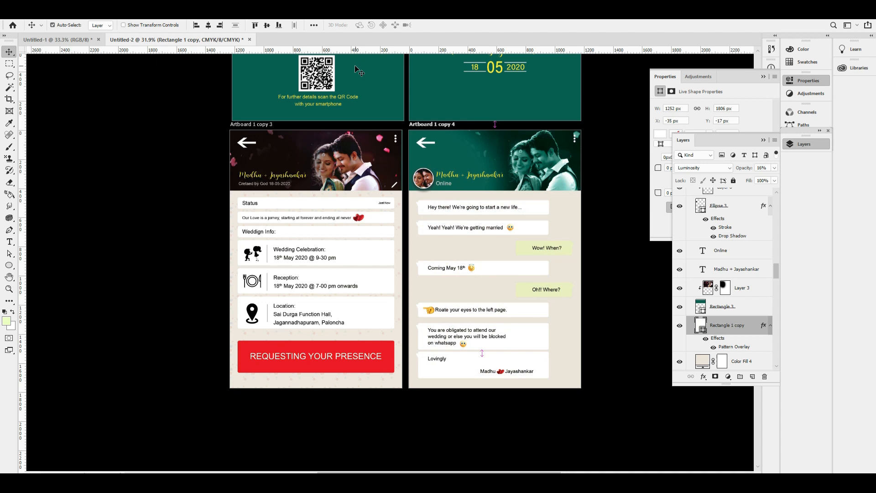
pyautogui.scroll(2, 588, 247)
pyautogui.scroll(-1, 575, 253)
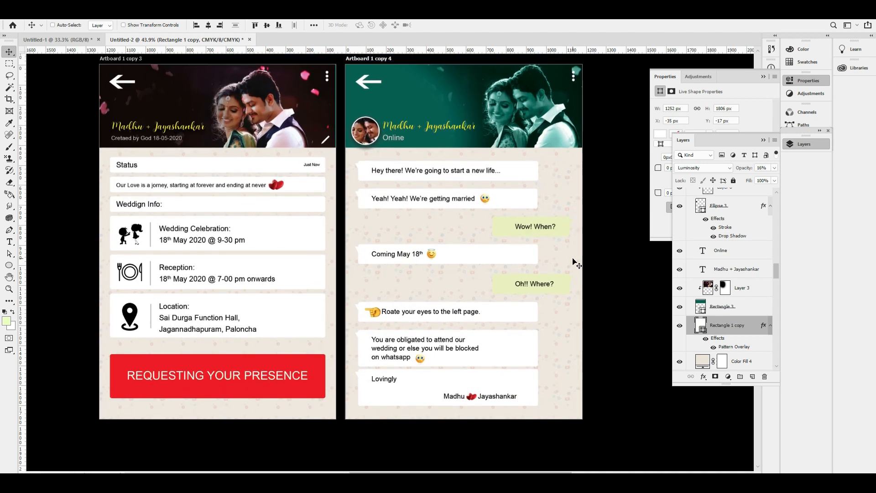
# Examine the overall layout of the four invitation pages and the patterned backgrounds of the info and chat pages.
pyautogui.press('Tab')
pyautogui.hotkey('ctrl', '0')
pyautogui.scroll(3, 552, 209)
pyautogui.scroll(1, 711, 269)
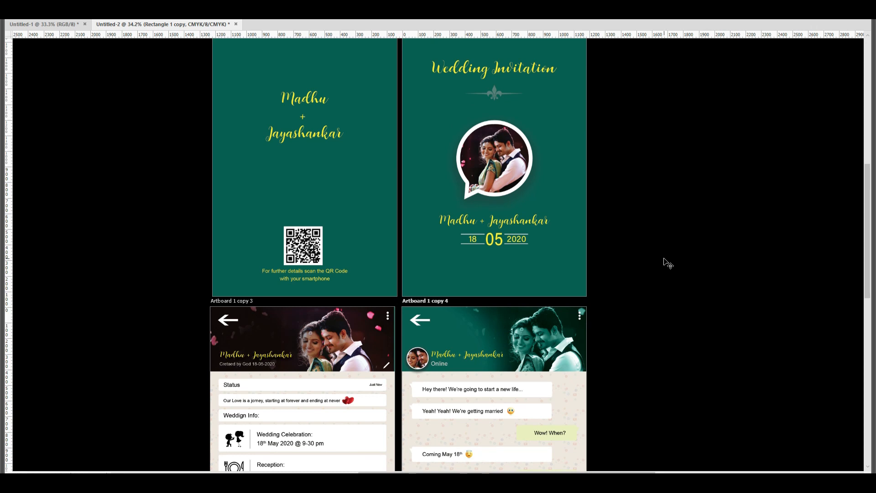
pyautogui.scroll(-5, 639, 338)
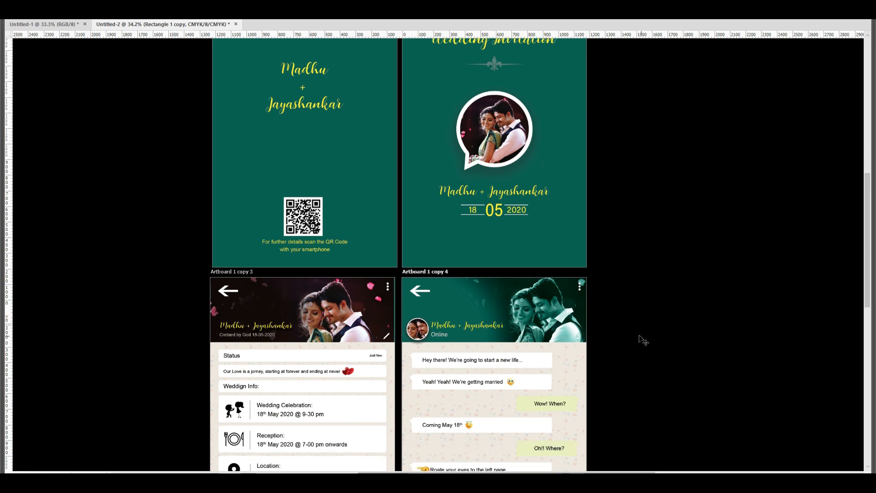
pyautogui.scroll(1, 559, 365)
pyautogui.scroll(-2, 562, 369)
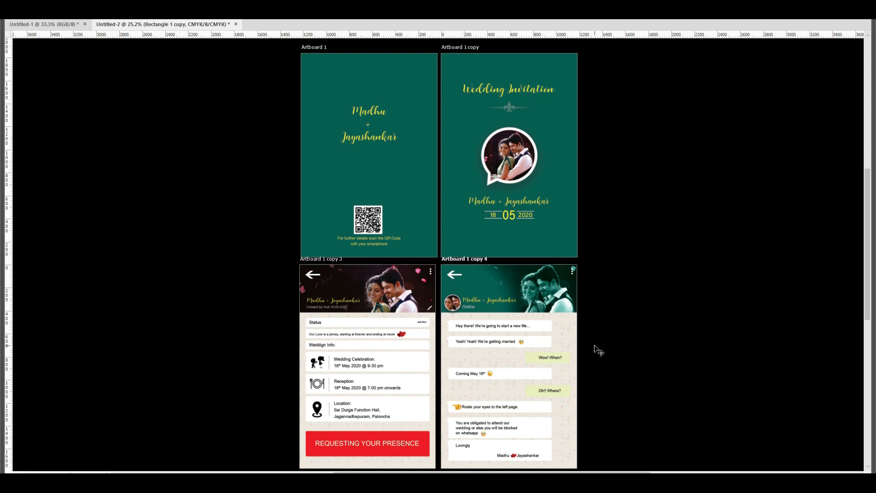
pyautogui.scroll(4, 520, 459)
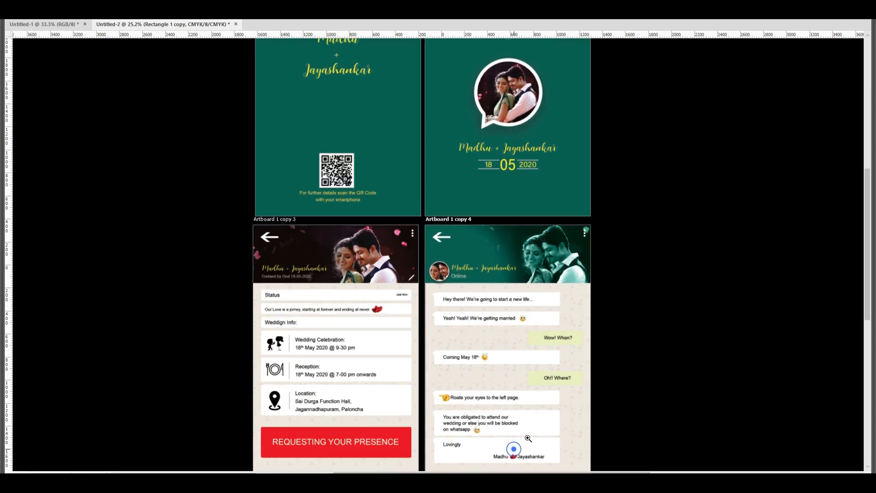
pyautogui.scroll(-2, 607, 386)
pyautogui.scroll(2, 407, 355)
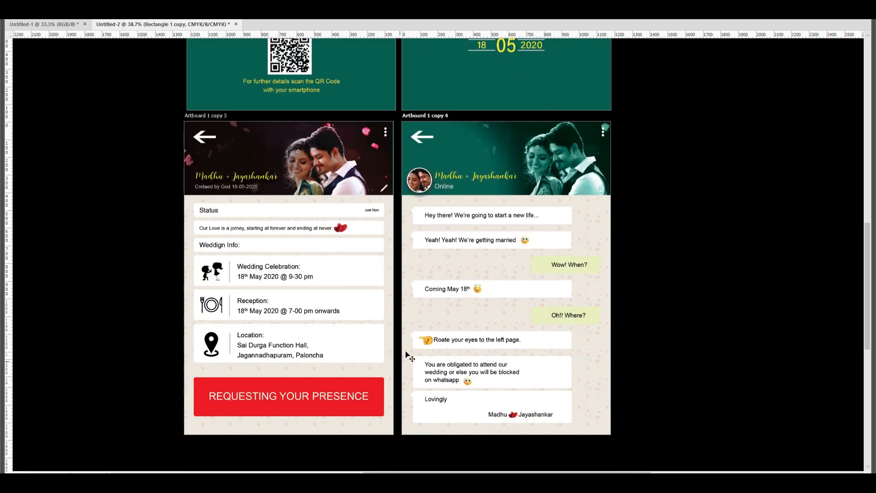
pyautogui.hotkey('ctrl', '-')
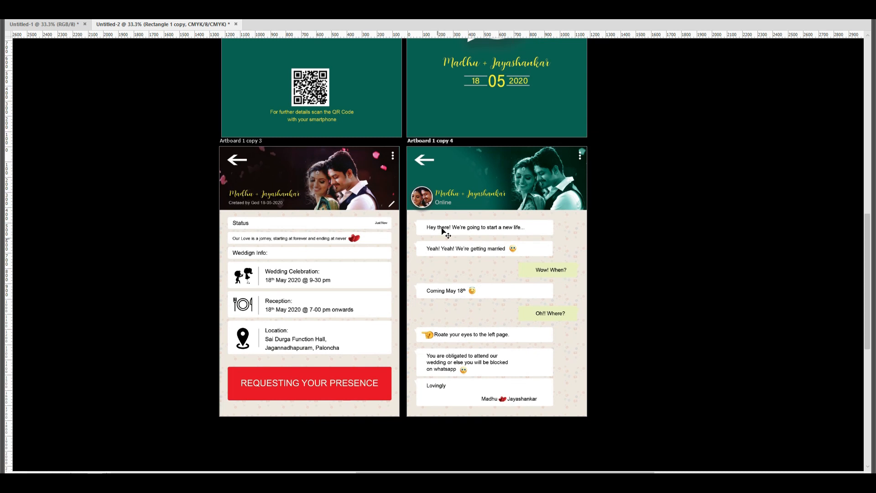
pyautogui.scroll(2, 547, 146)
pyautogui.hotkey('ctrl', '-')
pyautogui.moveTo(522, 142); pyautogui.dragTo(547, 206)
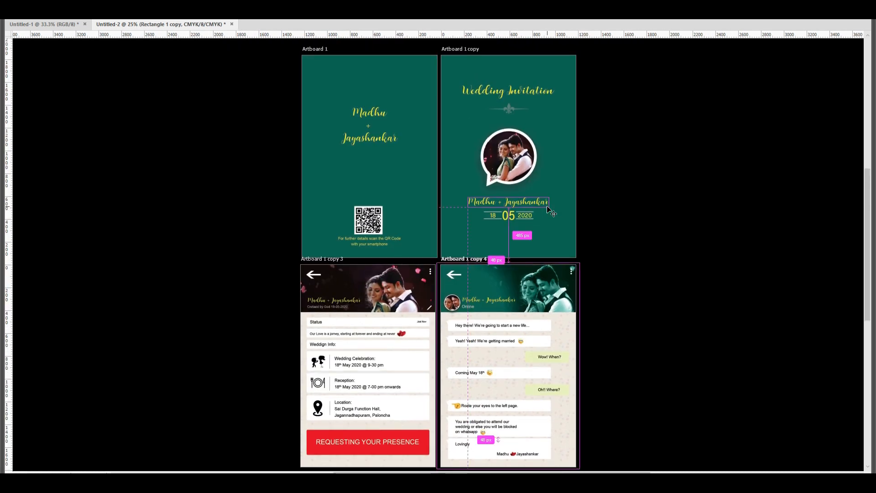